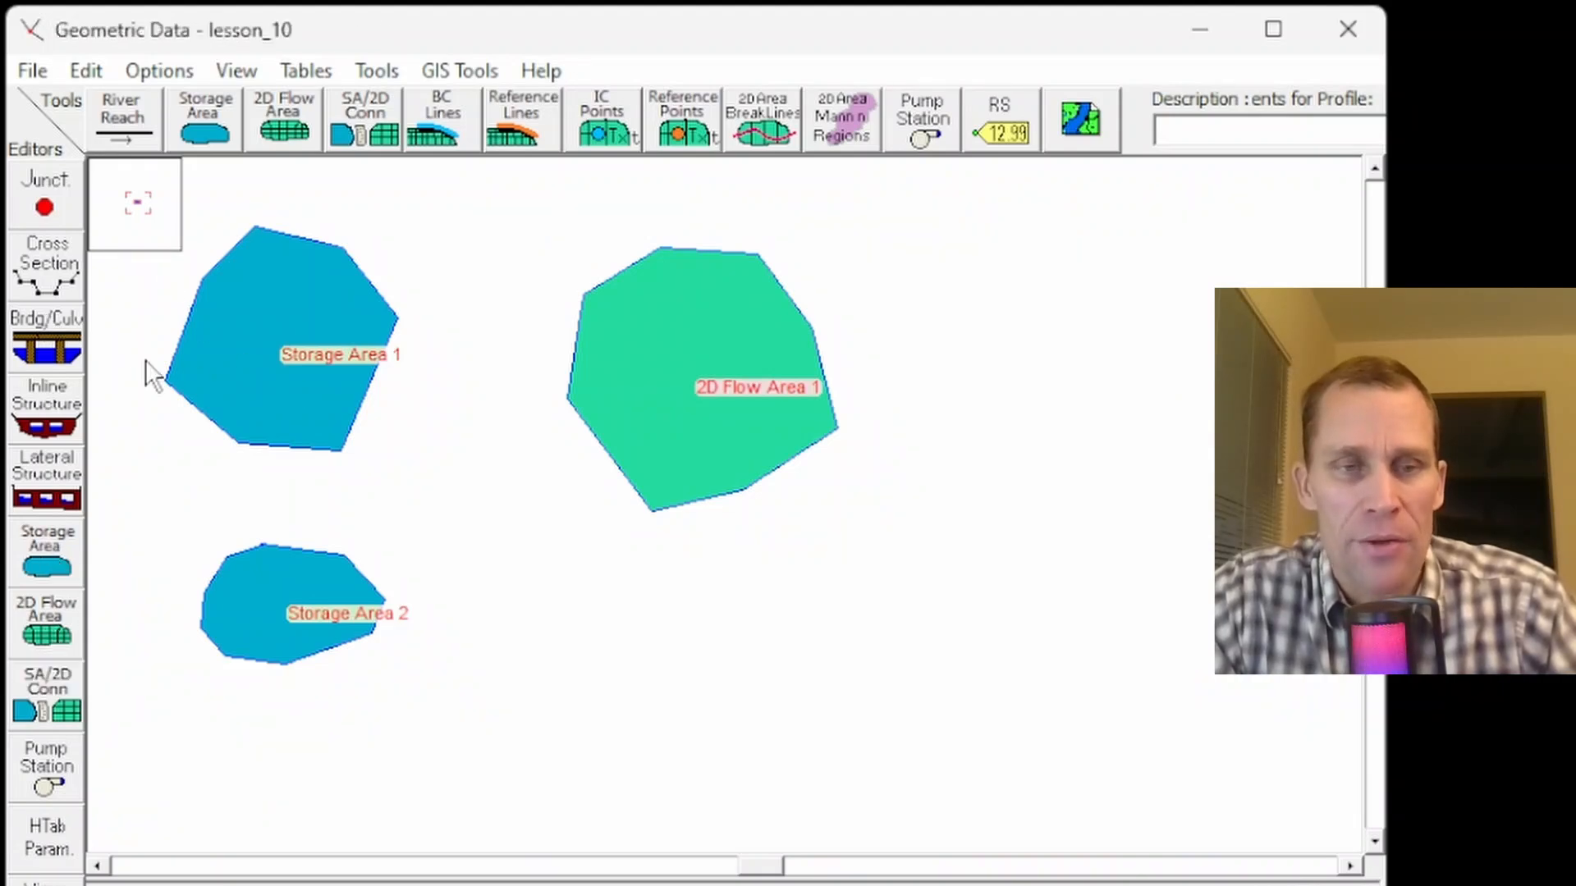
- Draw a storage area polygon below Storage Area 2 and name it Storage Area 3
click(207, 133)
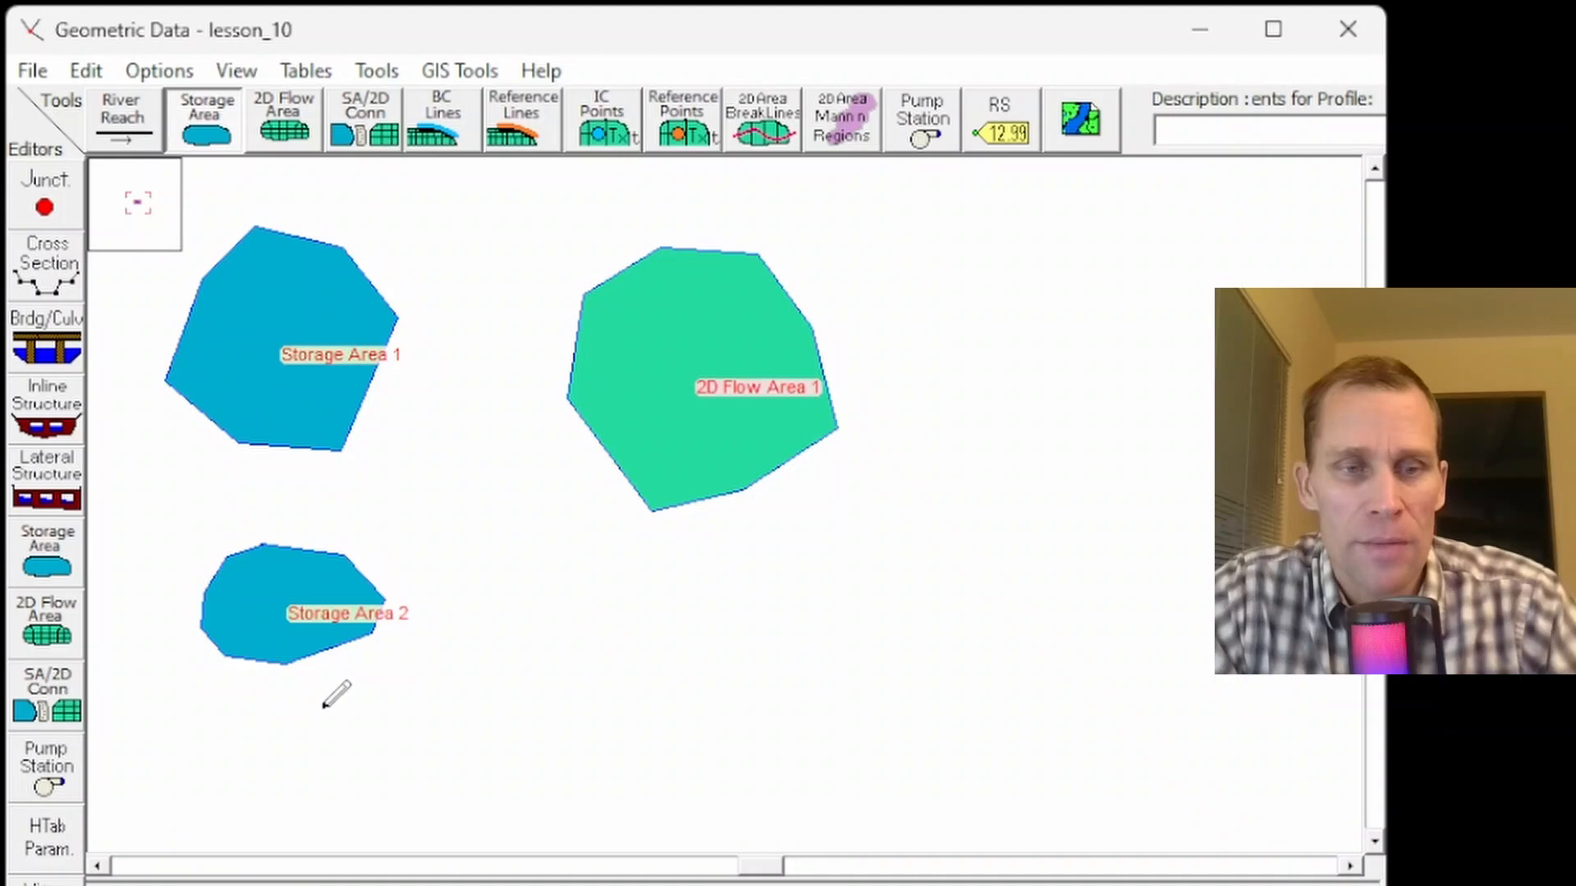
click(268, 759)
click(336, 771)
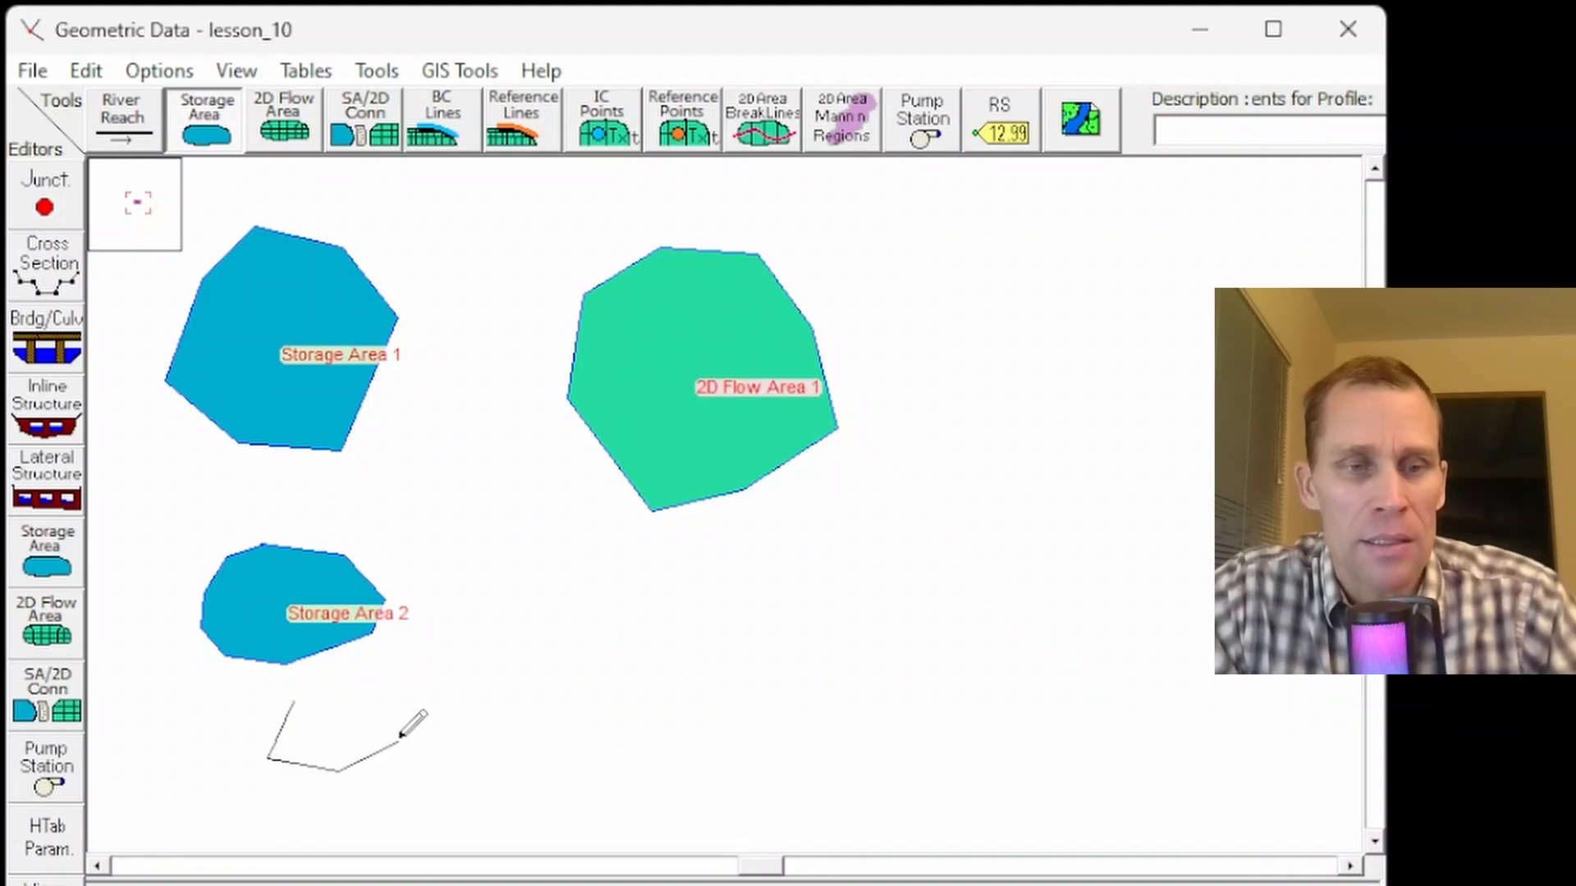
click(400, 736)
click(399, 672)
double_click(343, 684)
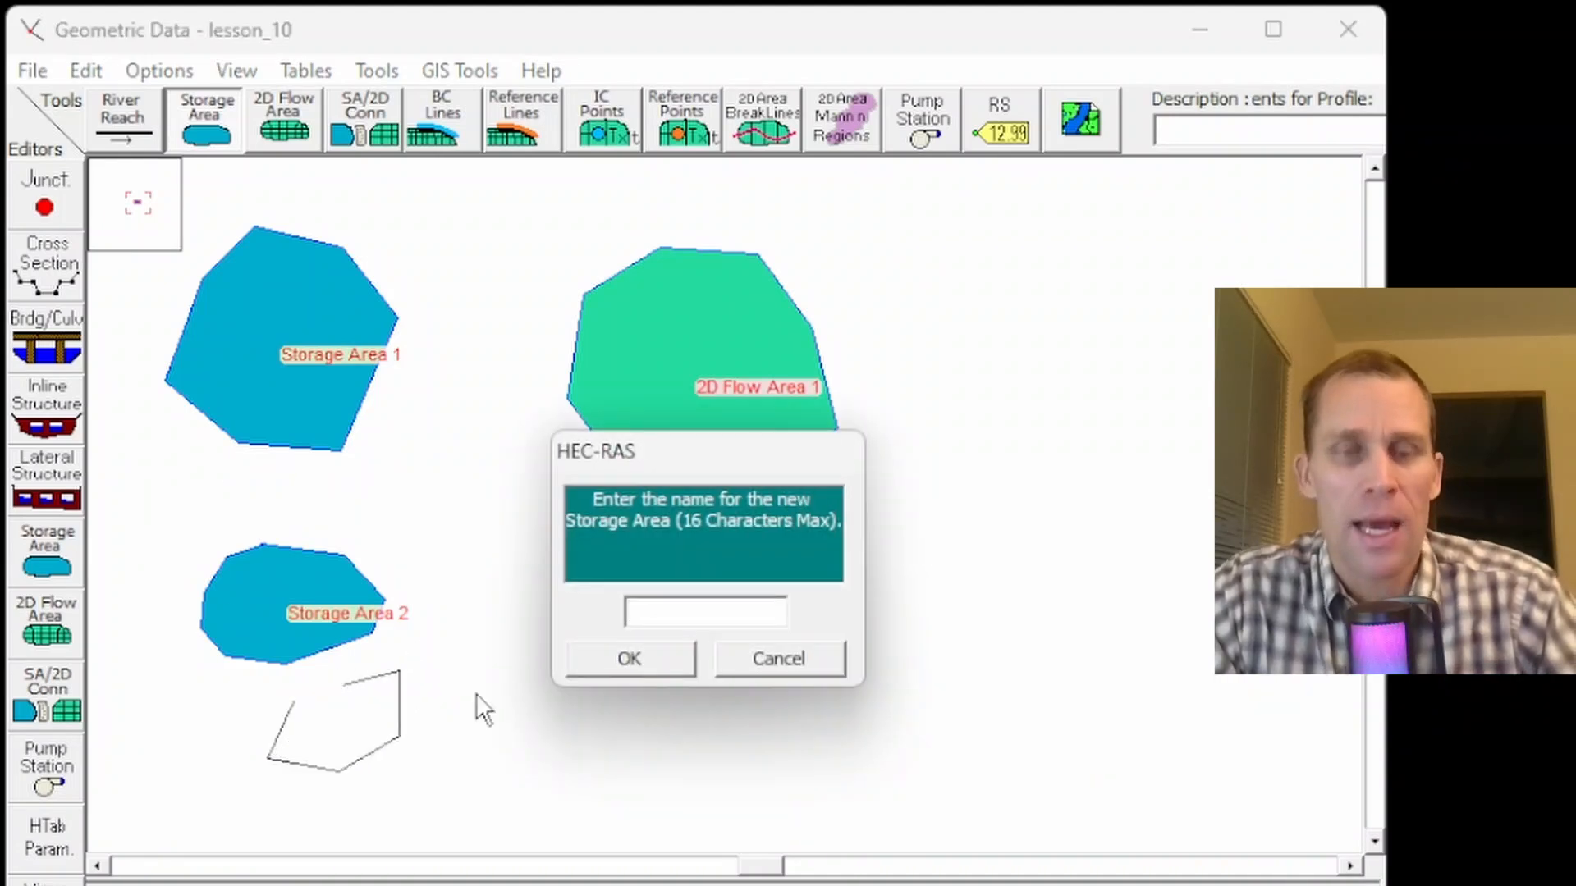
text(Storage)
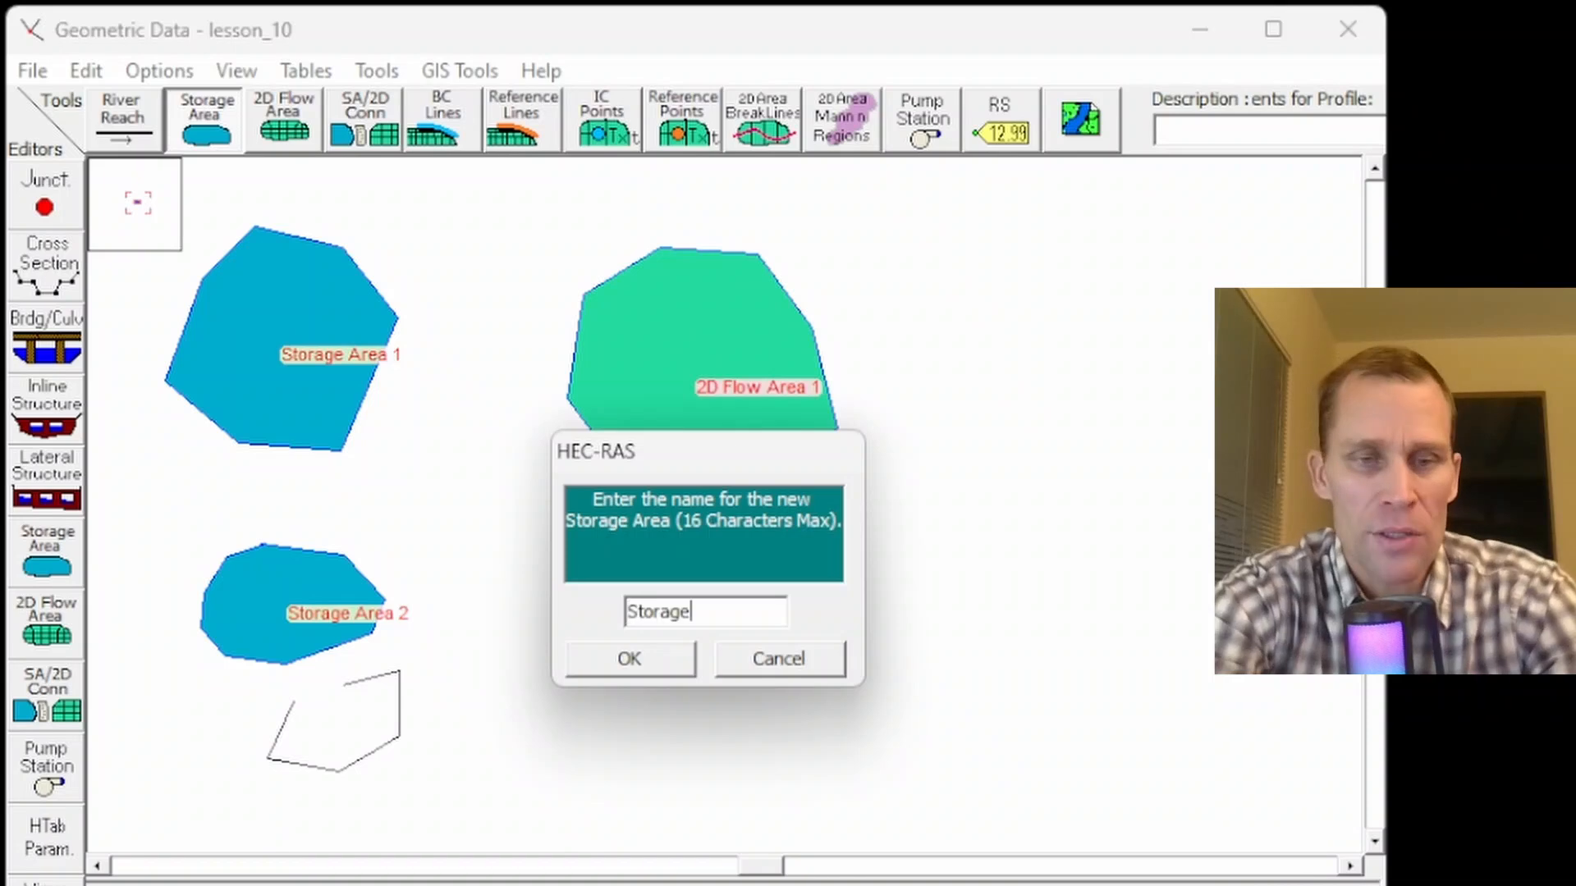
text( Area 3)
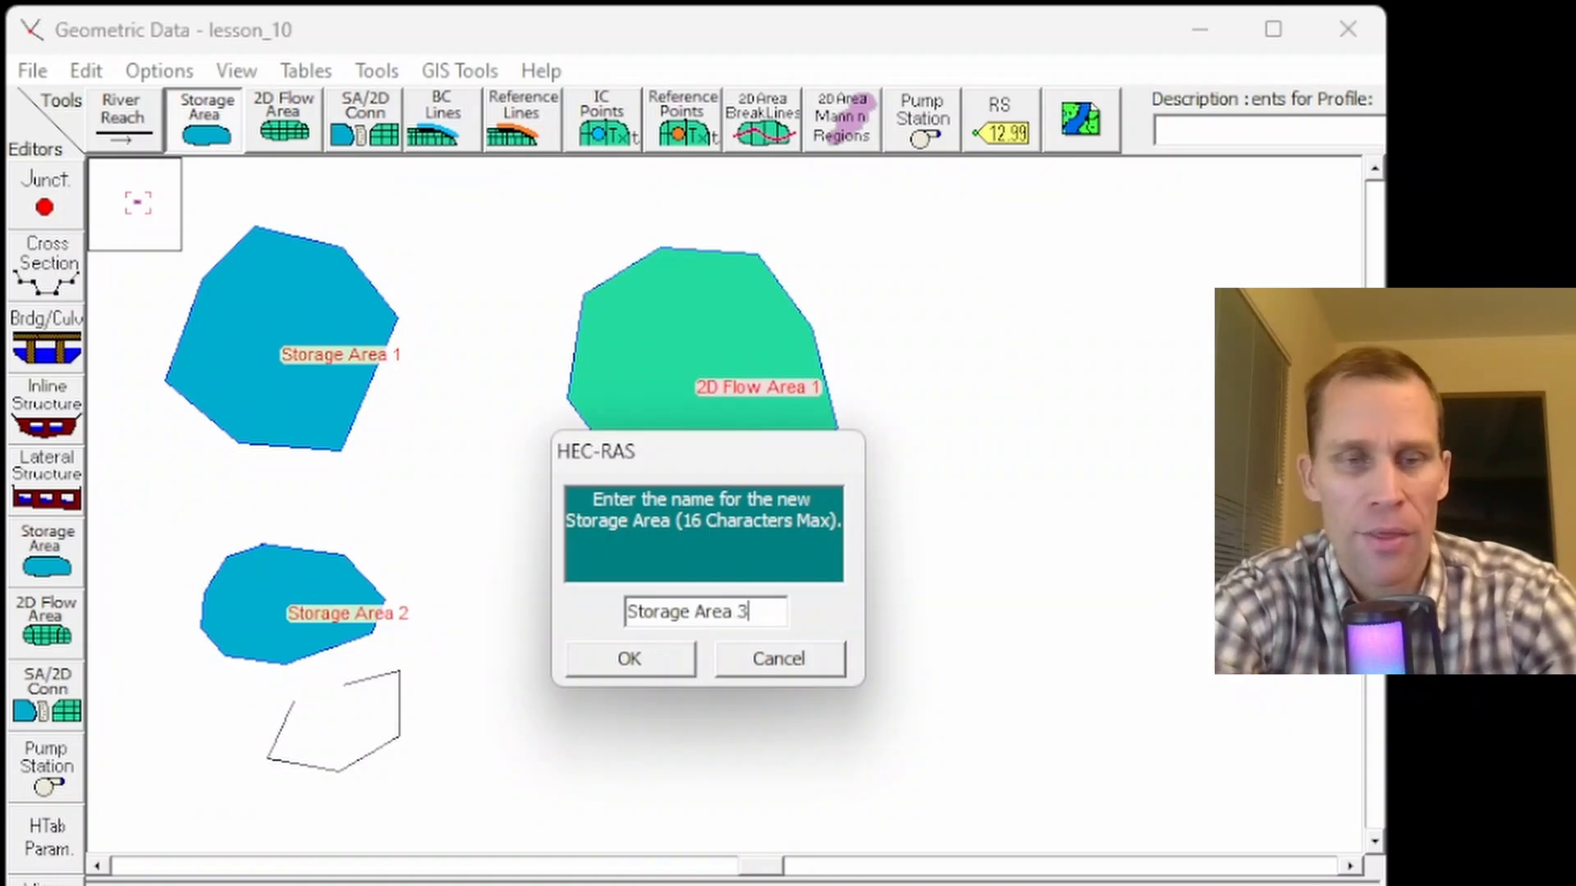
key(Return)
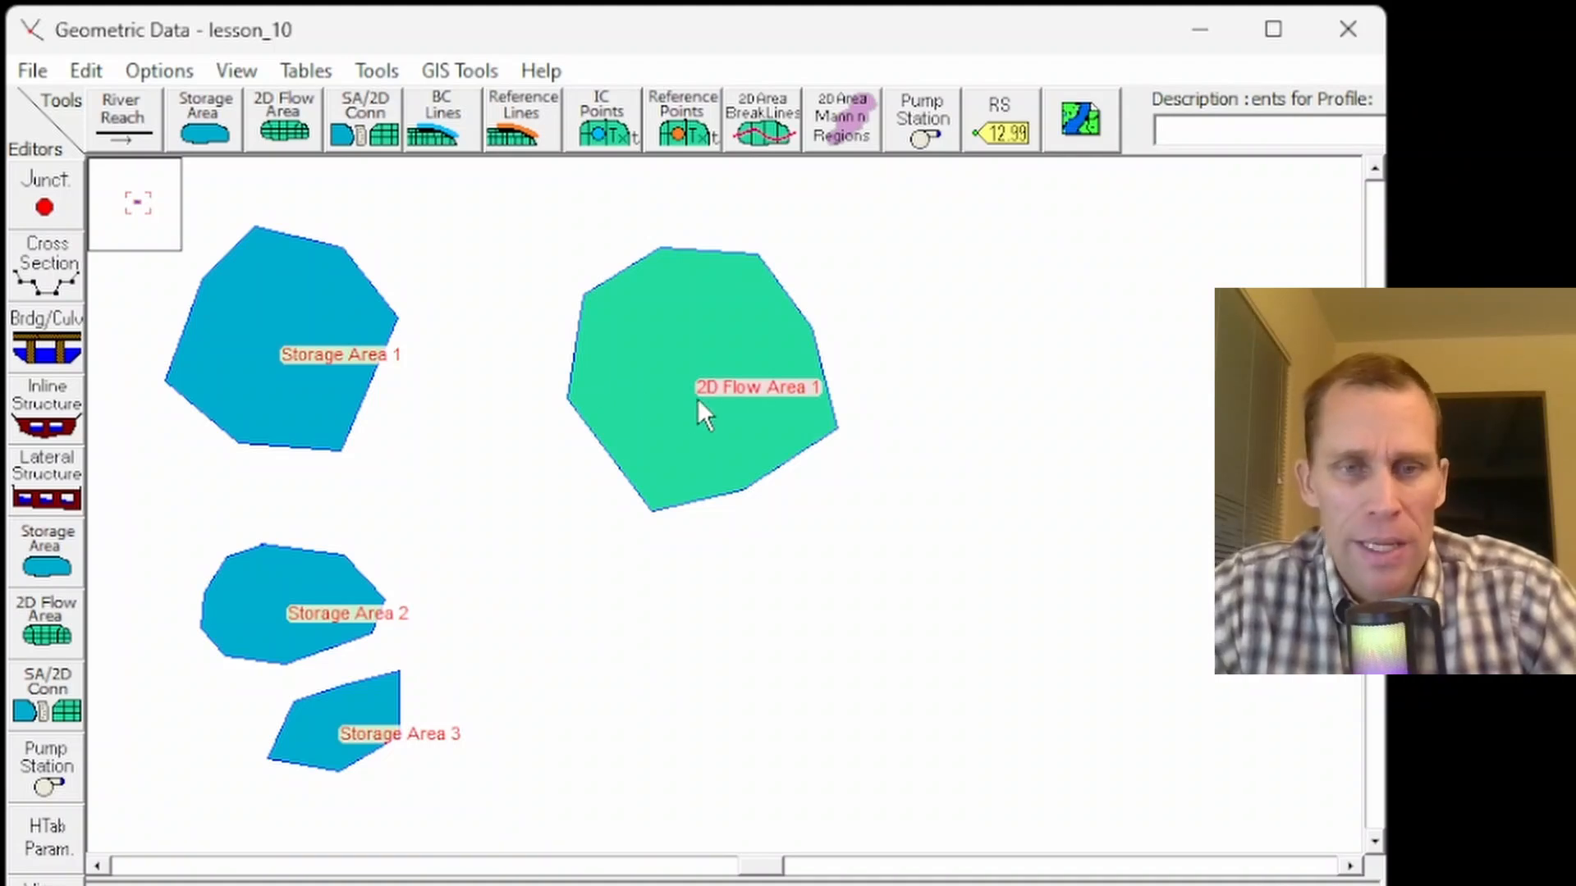
- Draw a new 2D flow area polygon below 2D Flow Area 1
click(284, 120)
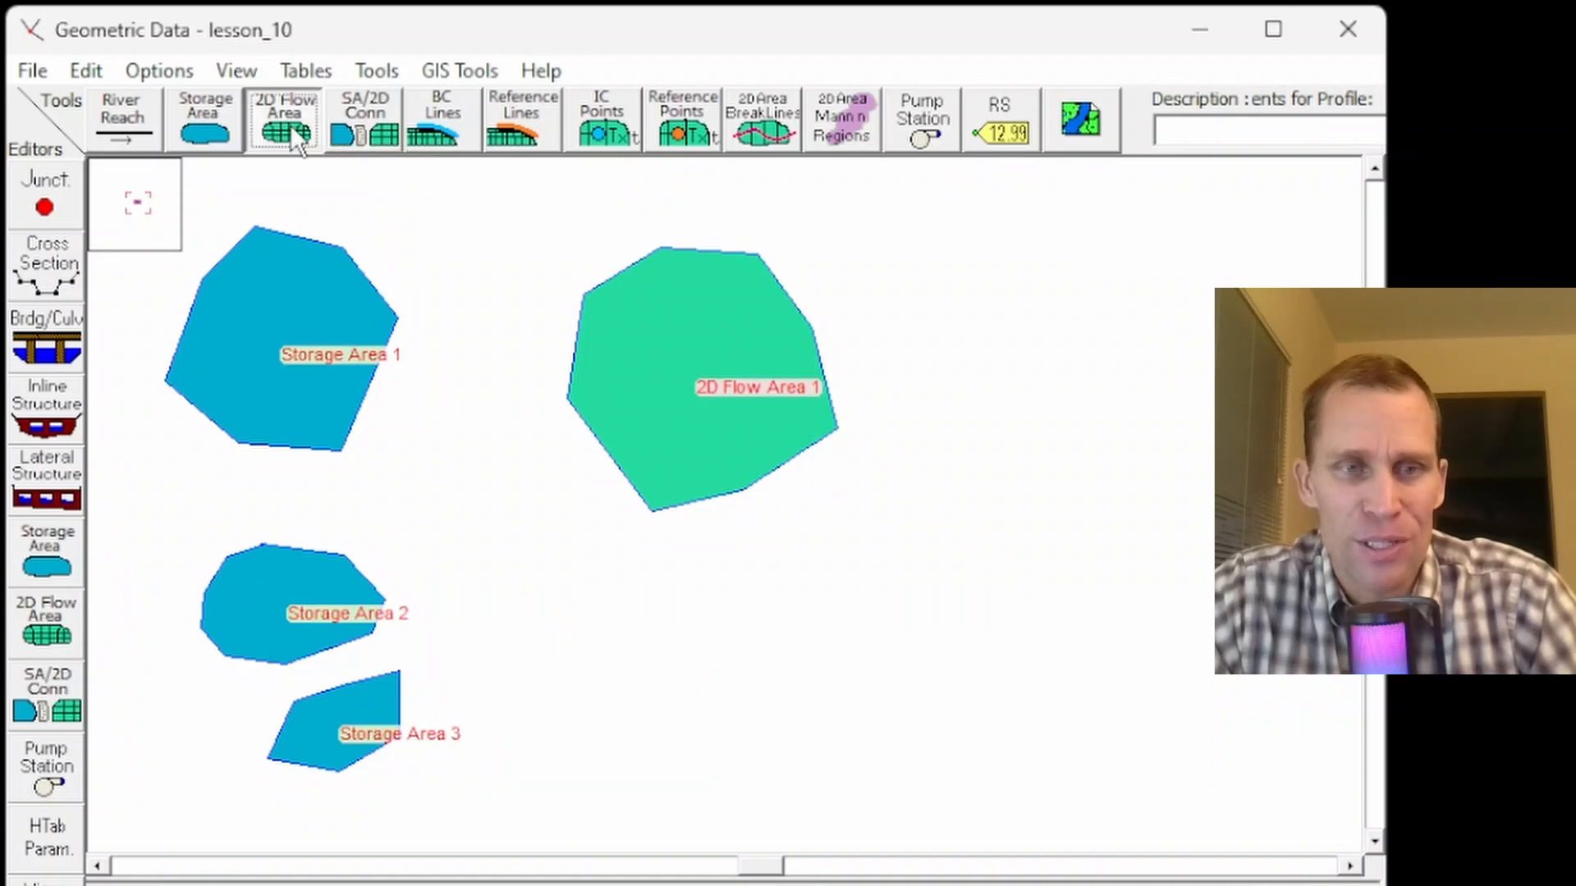
click(683, 565)
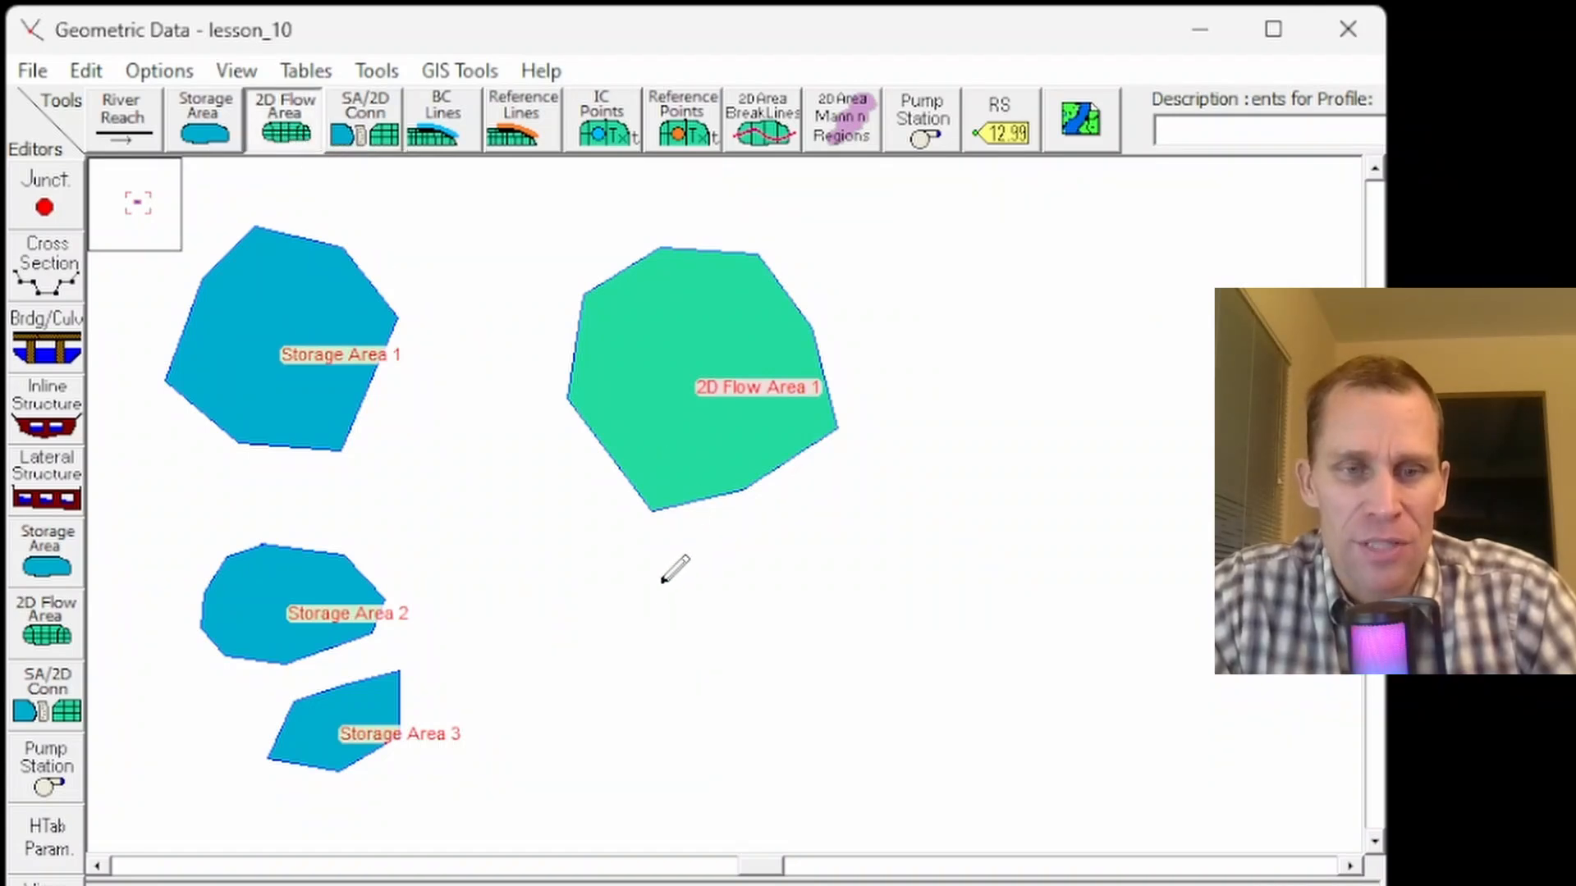
click(650, 609)
click(651, 661)
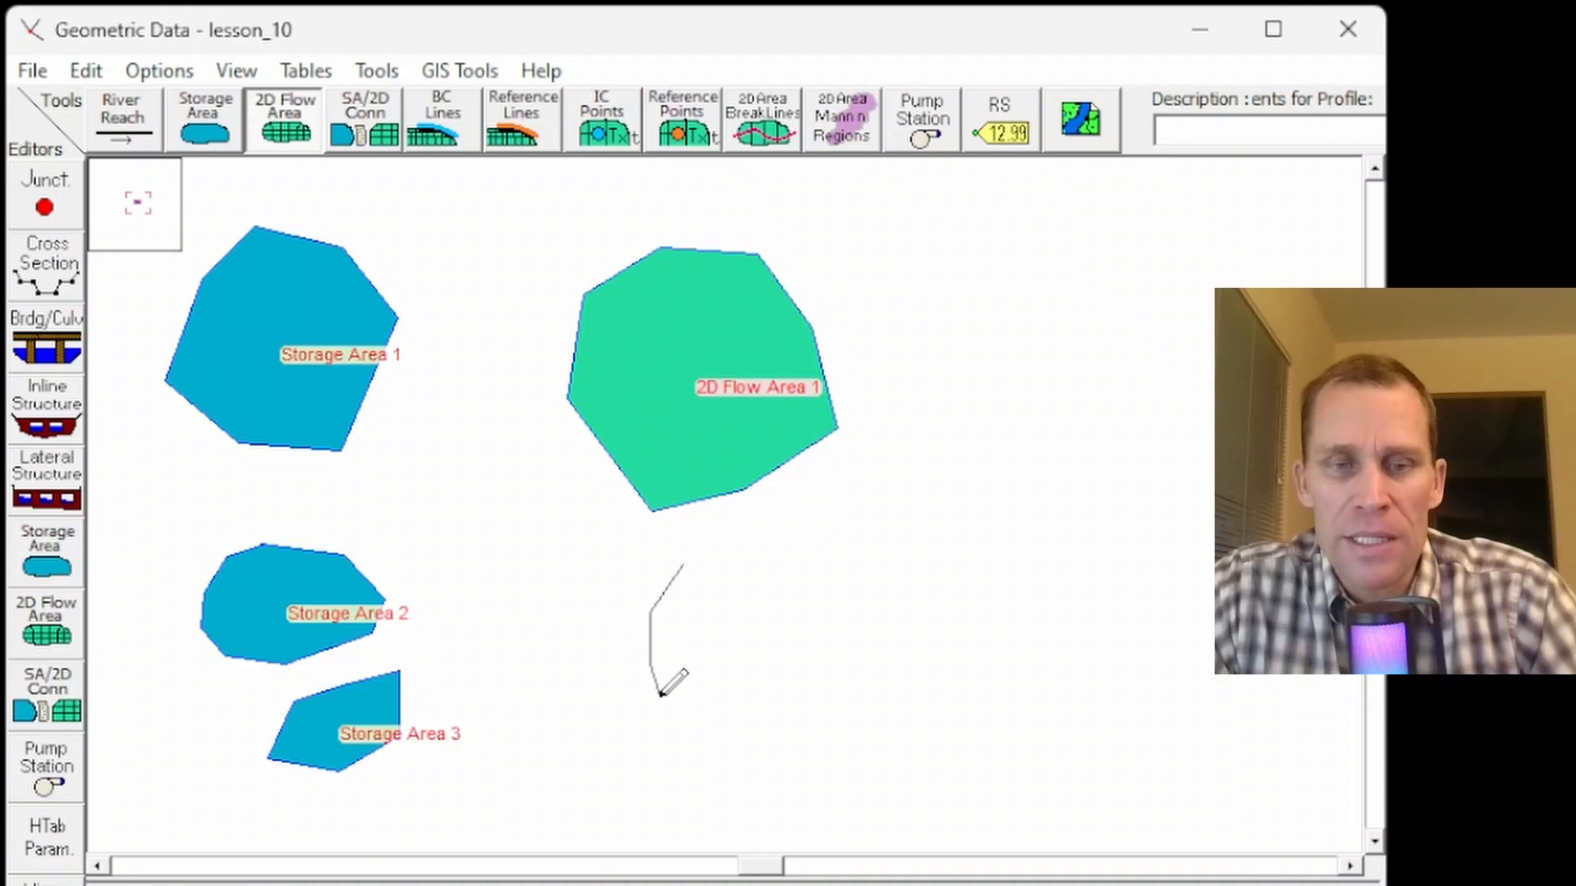
click(667, 711)
click(711, 734)
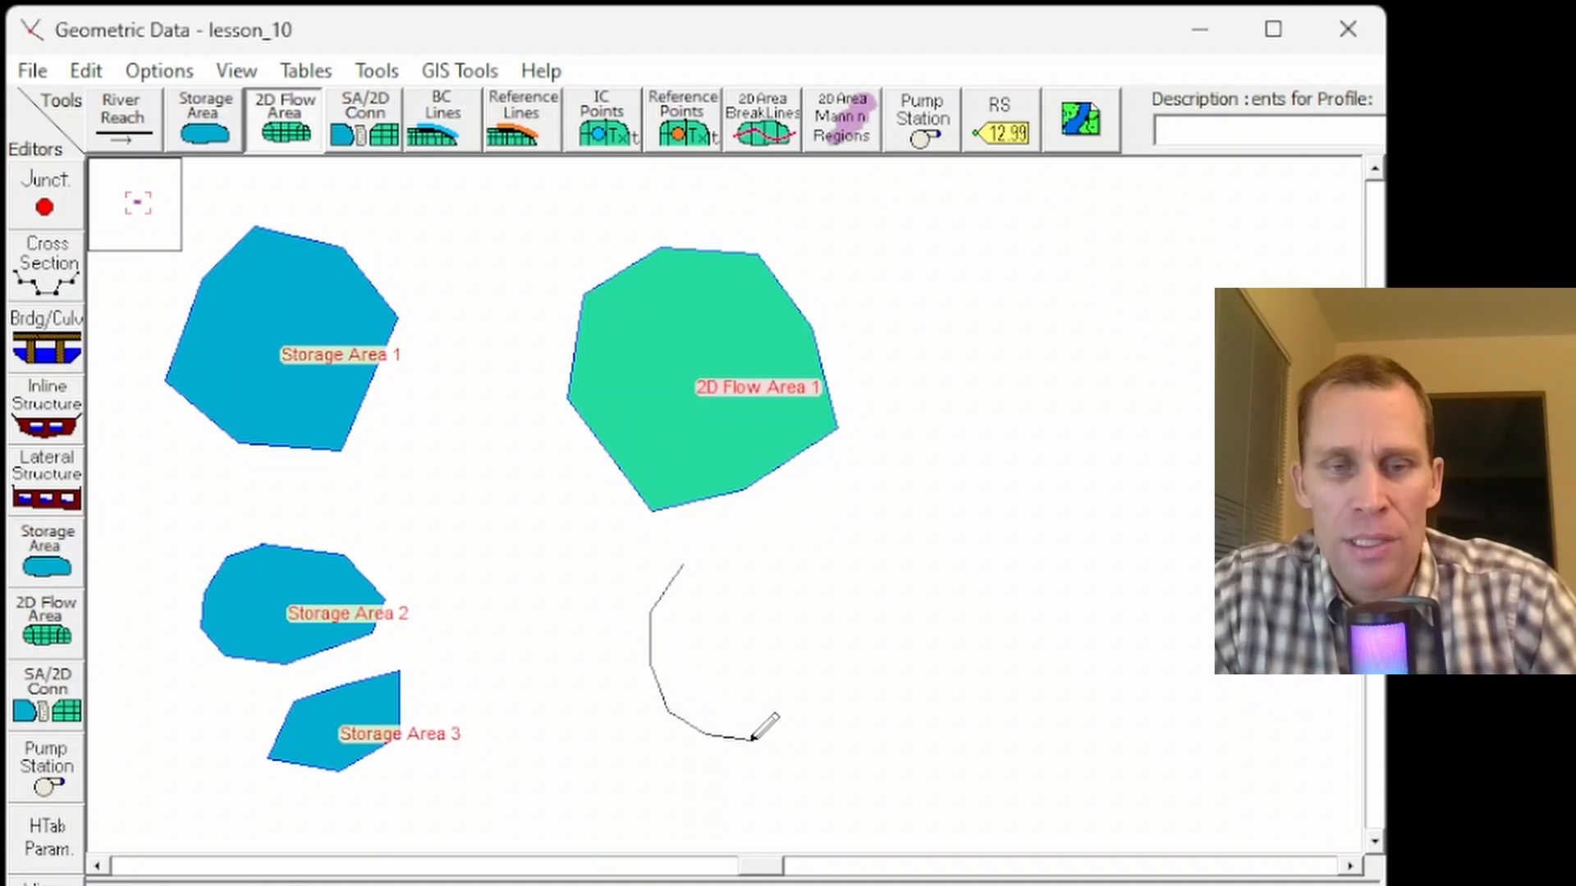
click(761, 741)
click(819, 739)
click(860, 704)
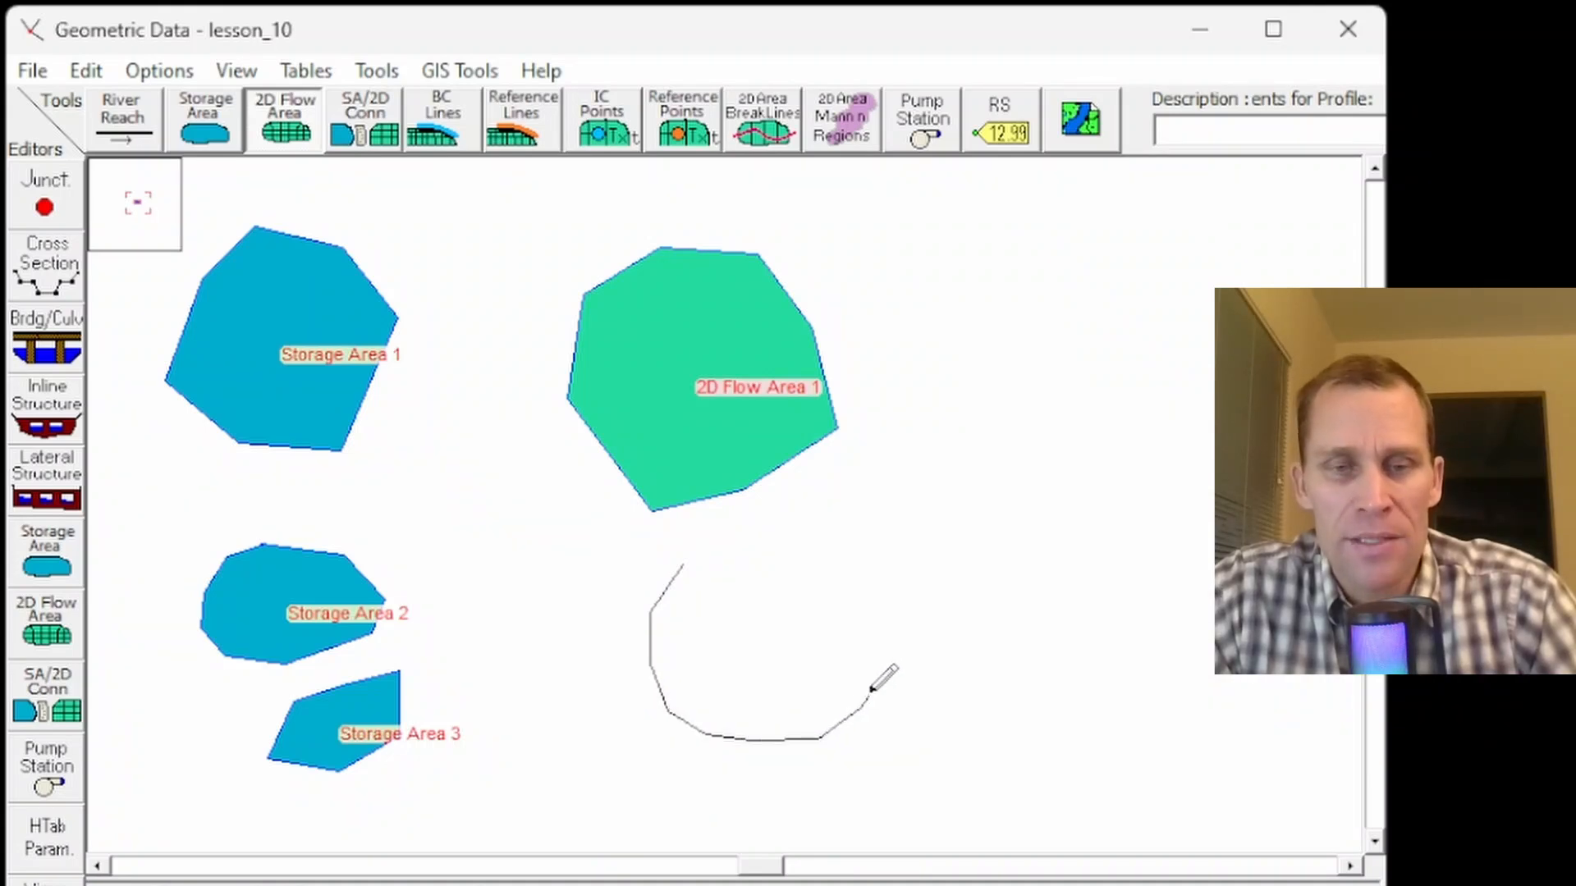
click(871, 663)
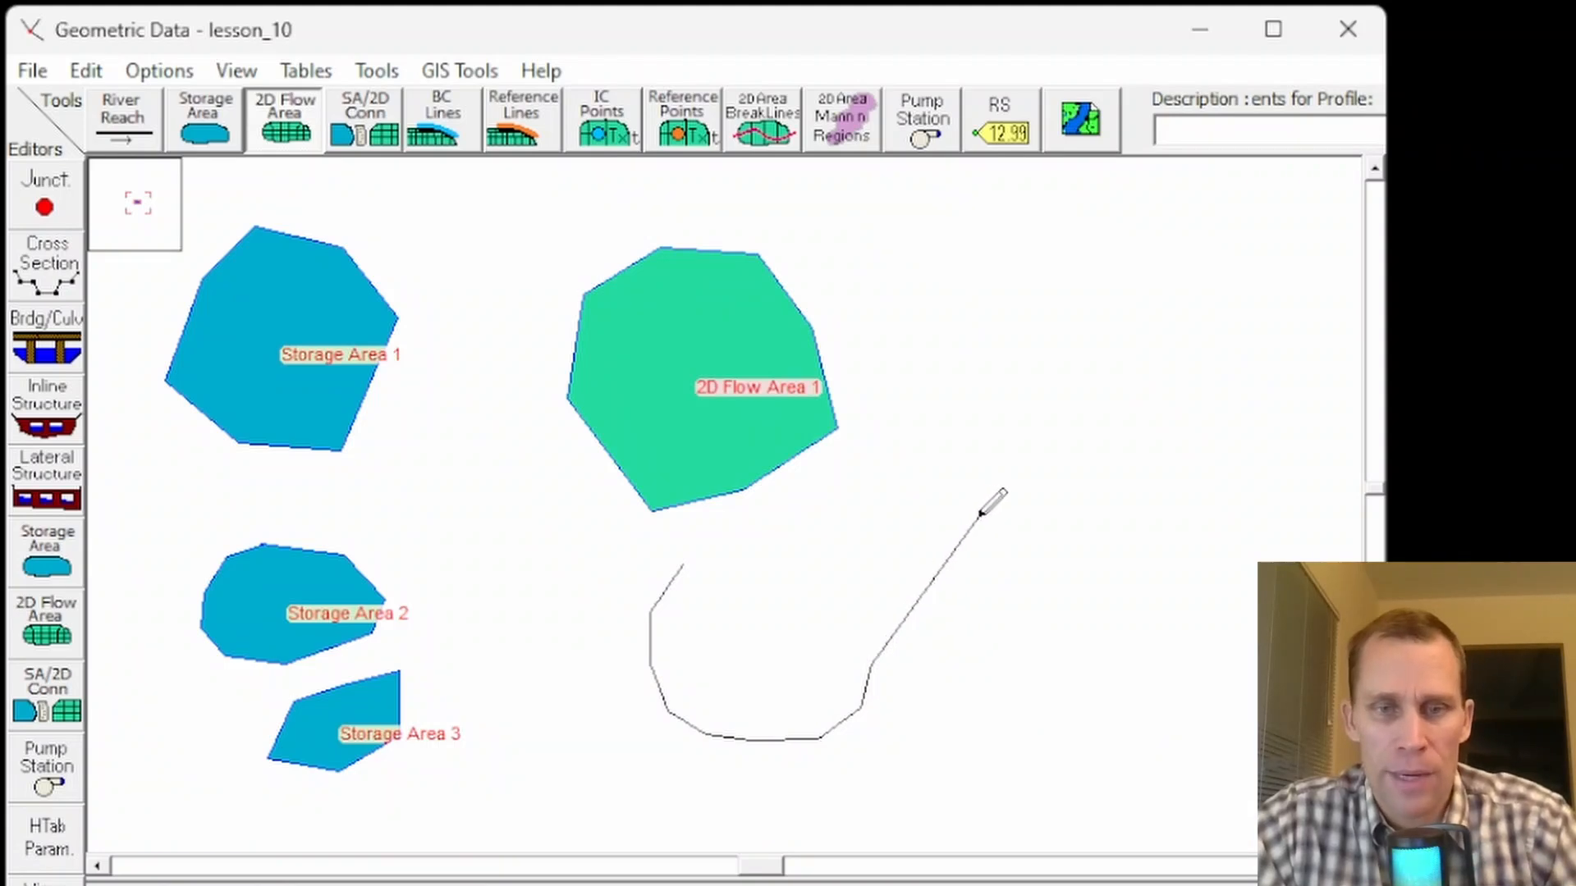
right_click(981, 515)
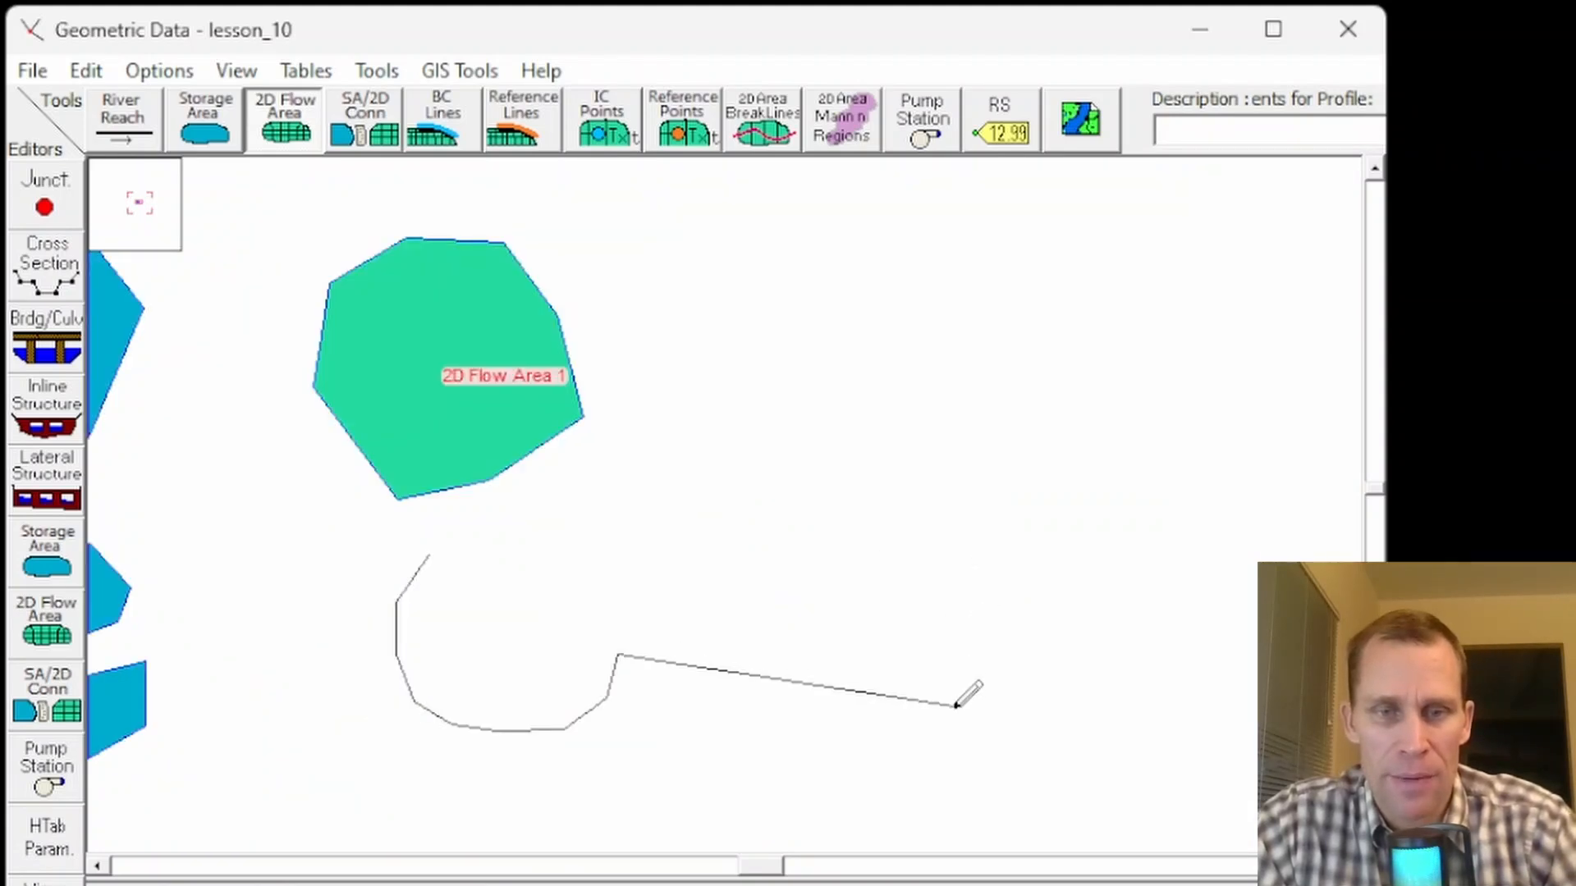
right_click(920, 786)
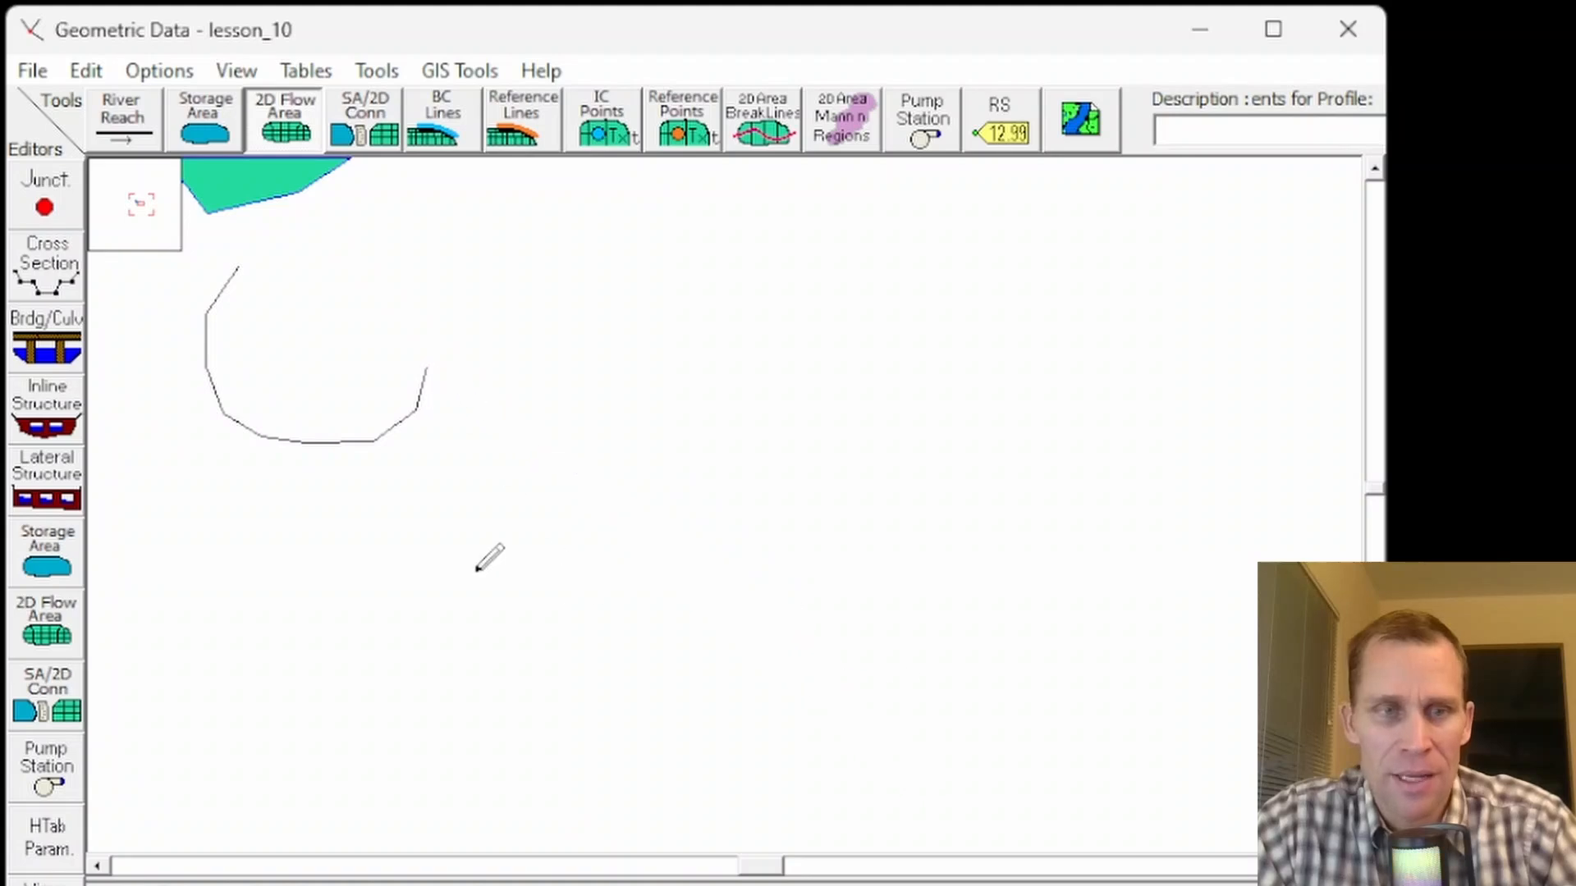
right_click(297, 298)
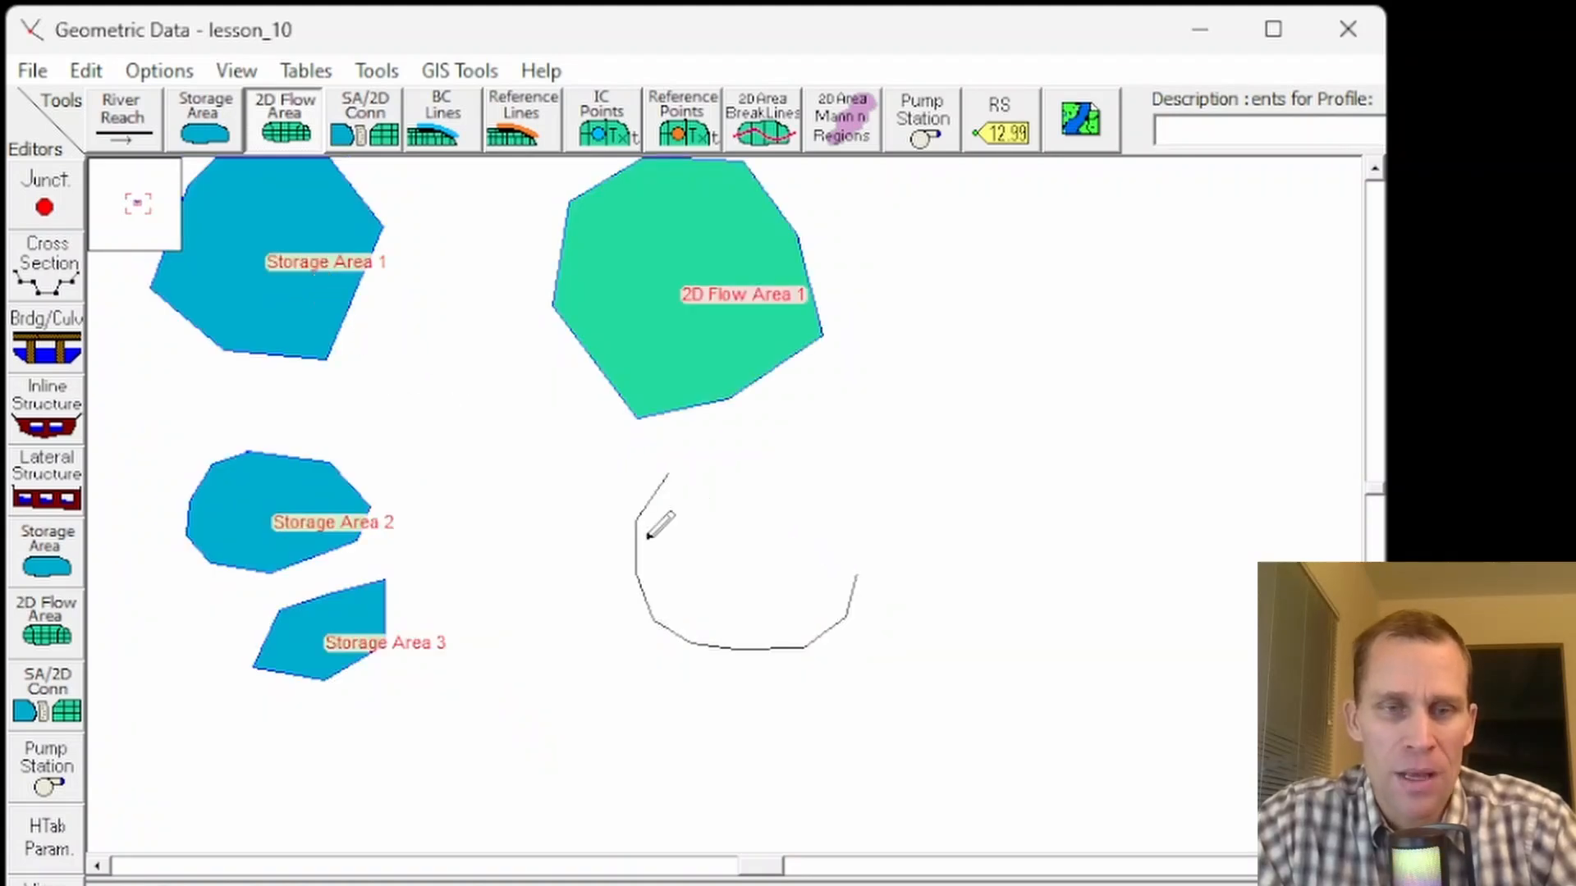
click(849, 515)
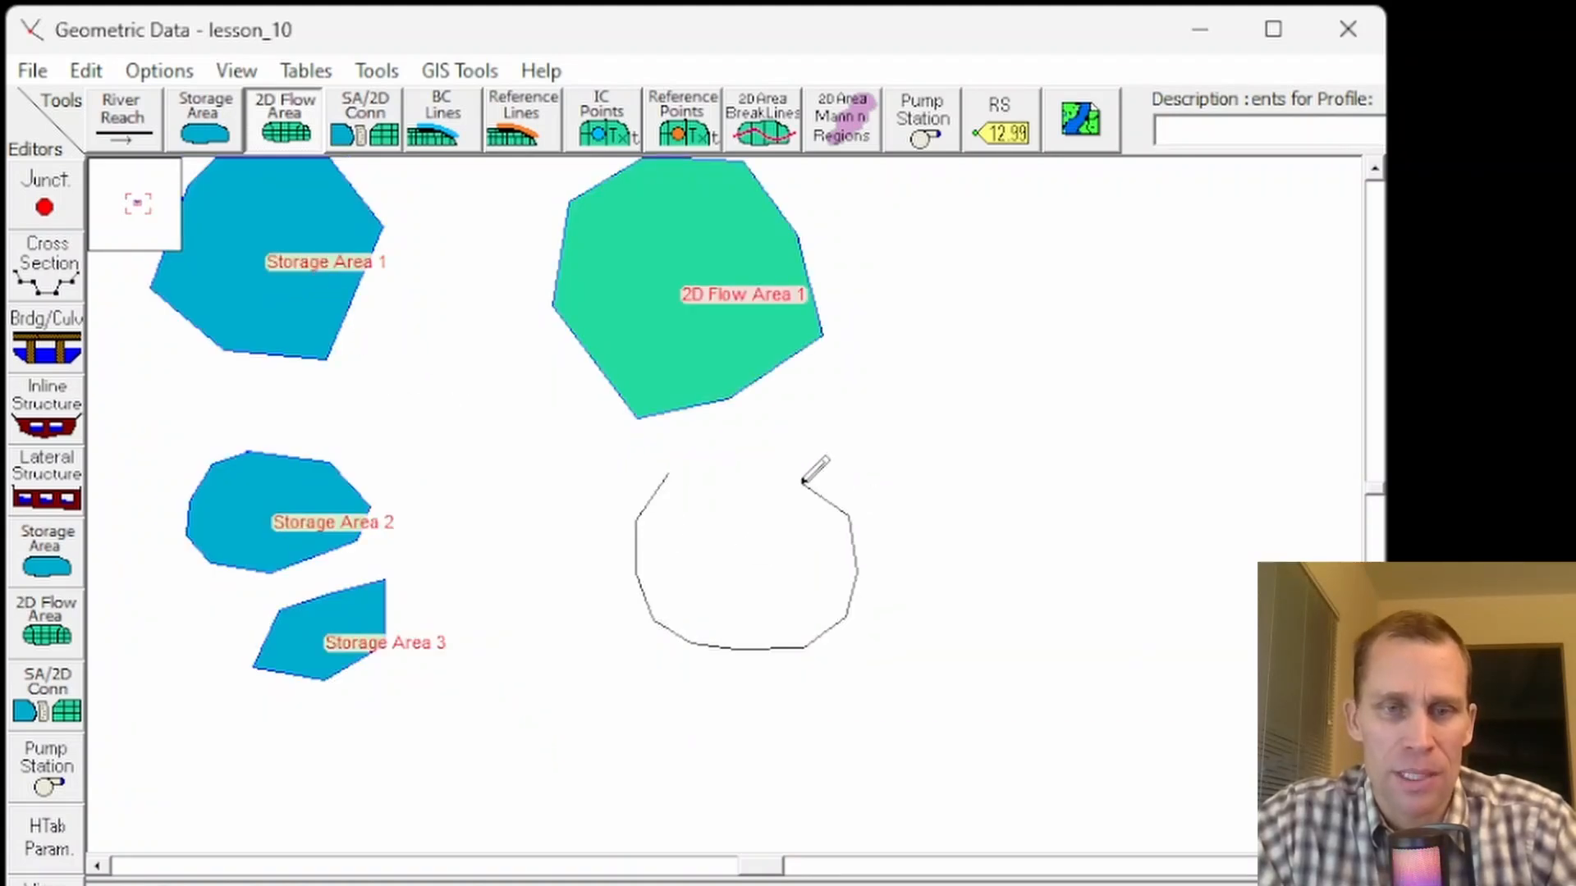
click(799, 483)
double_click(743, 466)
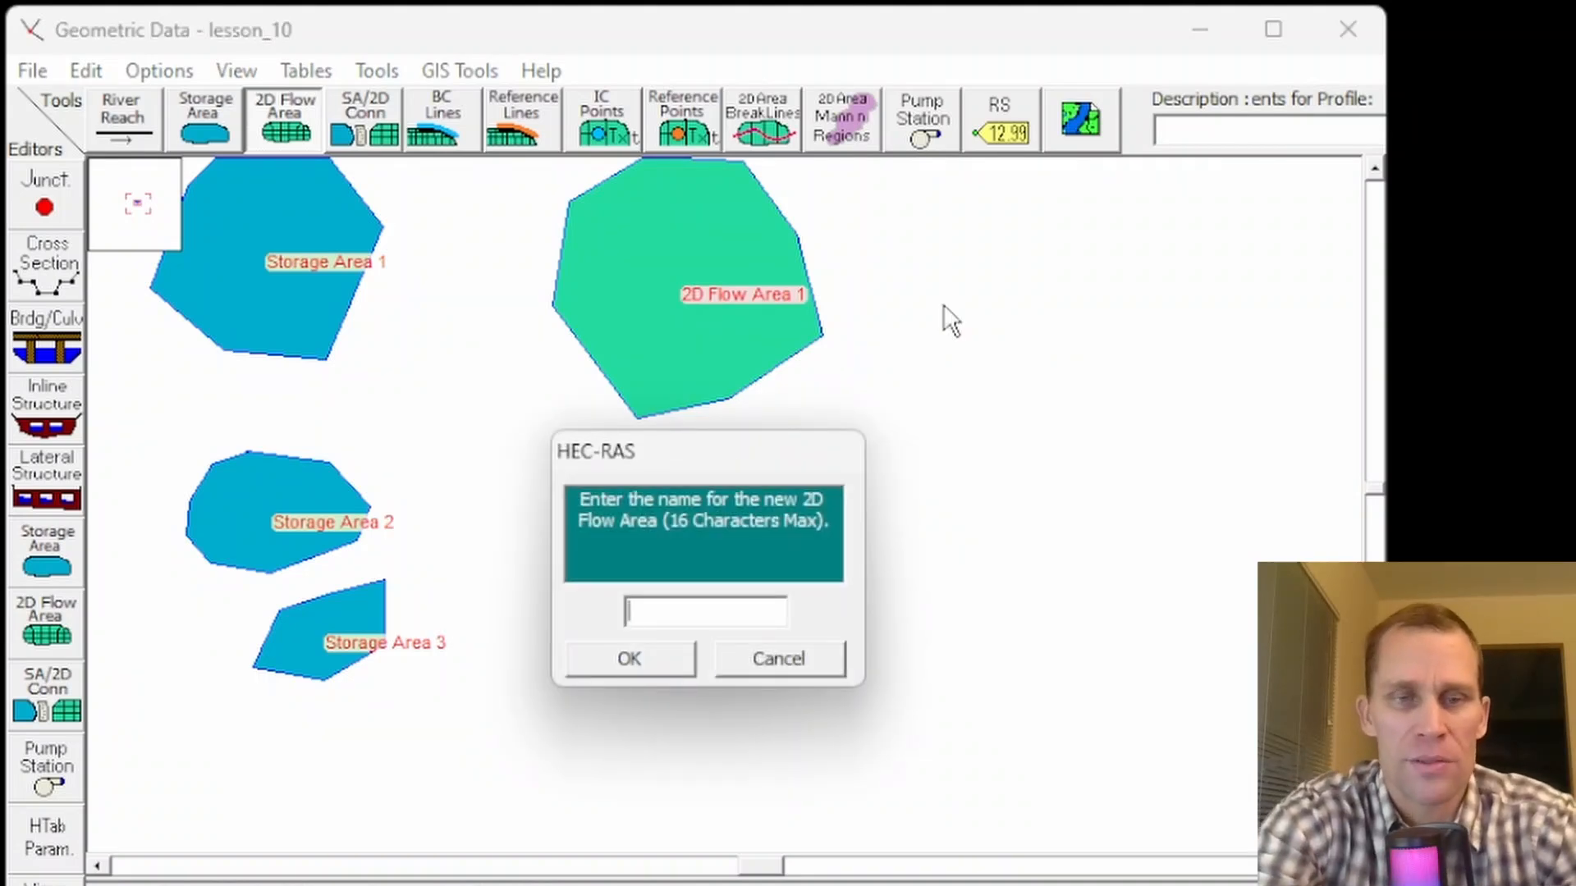
- Name the new 2D flow area 2D Flow Area 2
text(2D Flow Area)
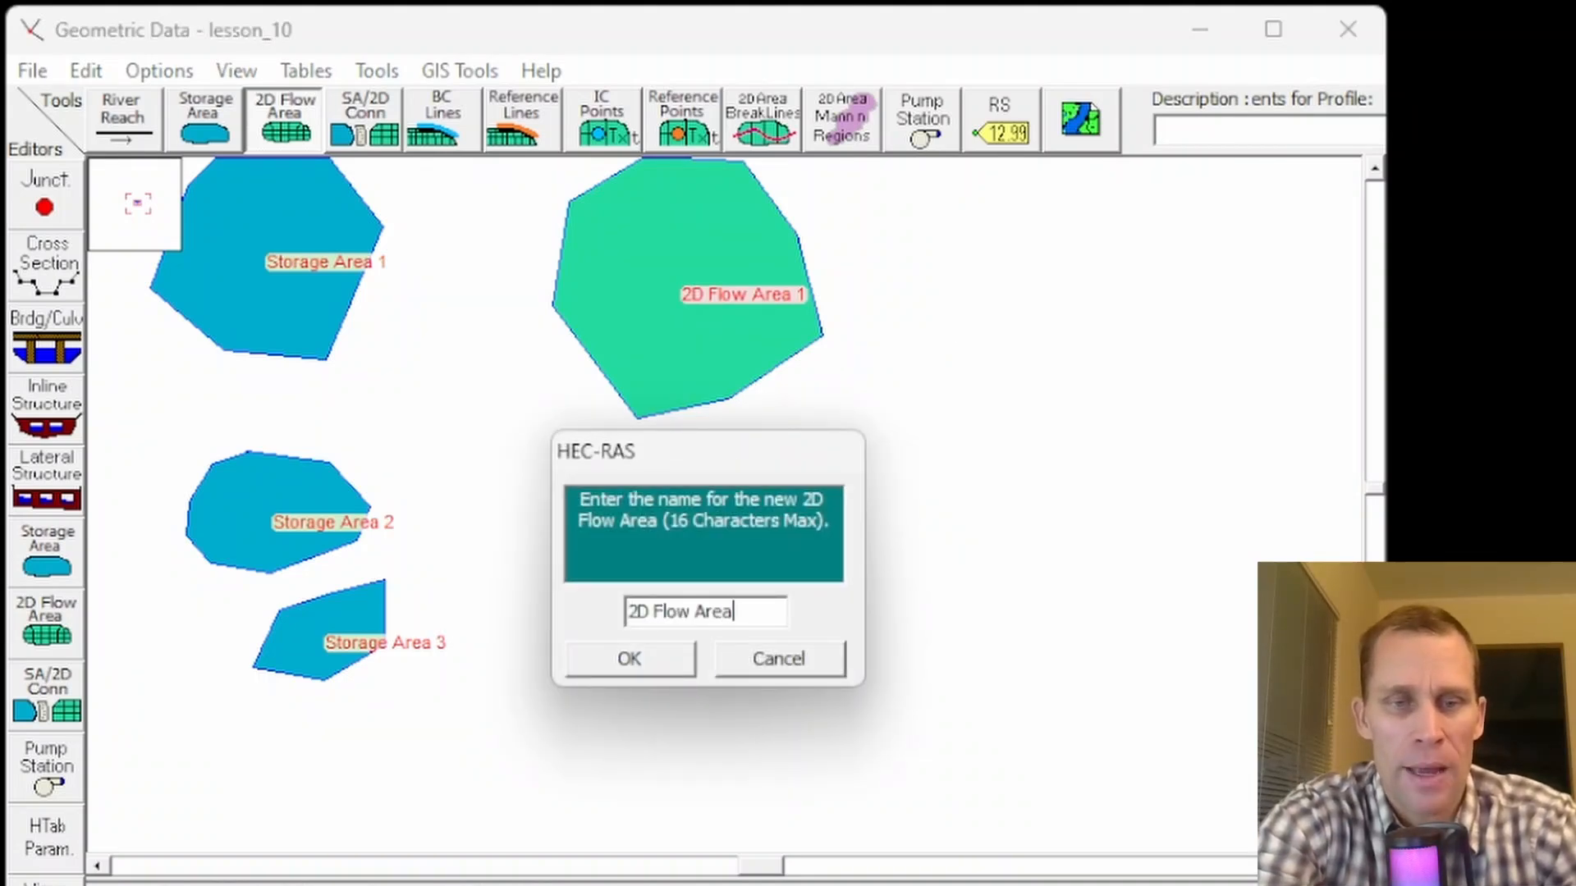
text( 32)
key(BackSpace)
key(BackSpace)
text(2)
key(Return)
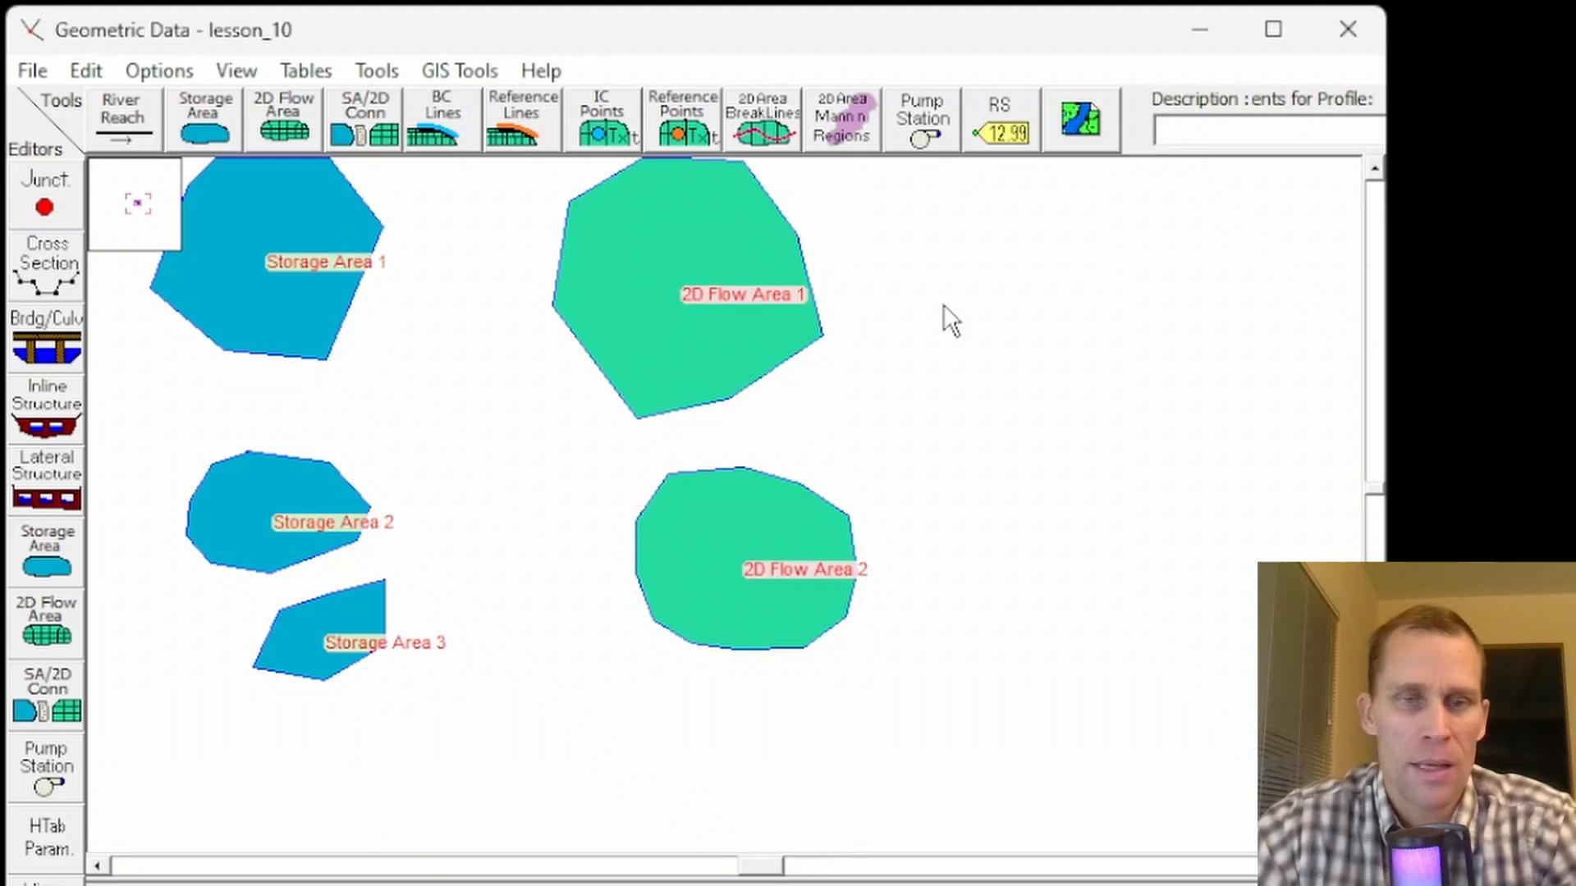
- Draw a small 2D flow area polygon beside 2D Flow Area 1 and name it 2D Flow Area 3
click(284, 119)
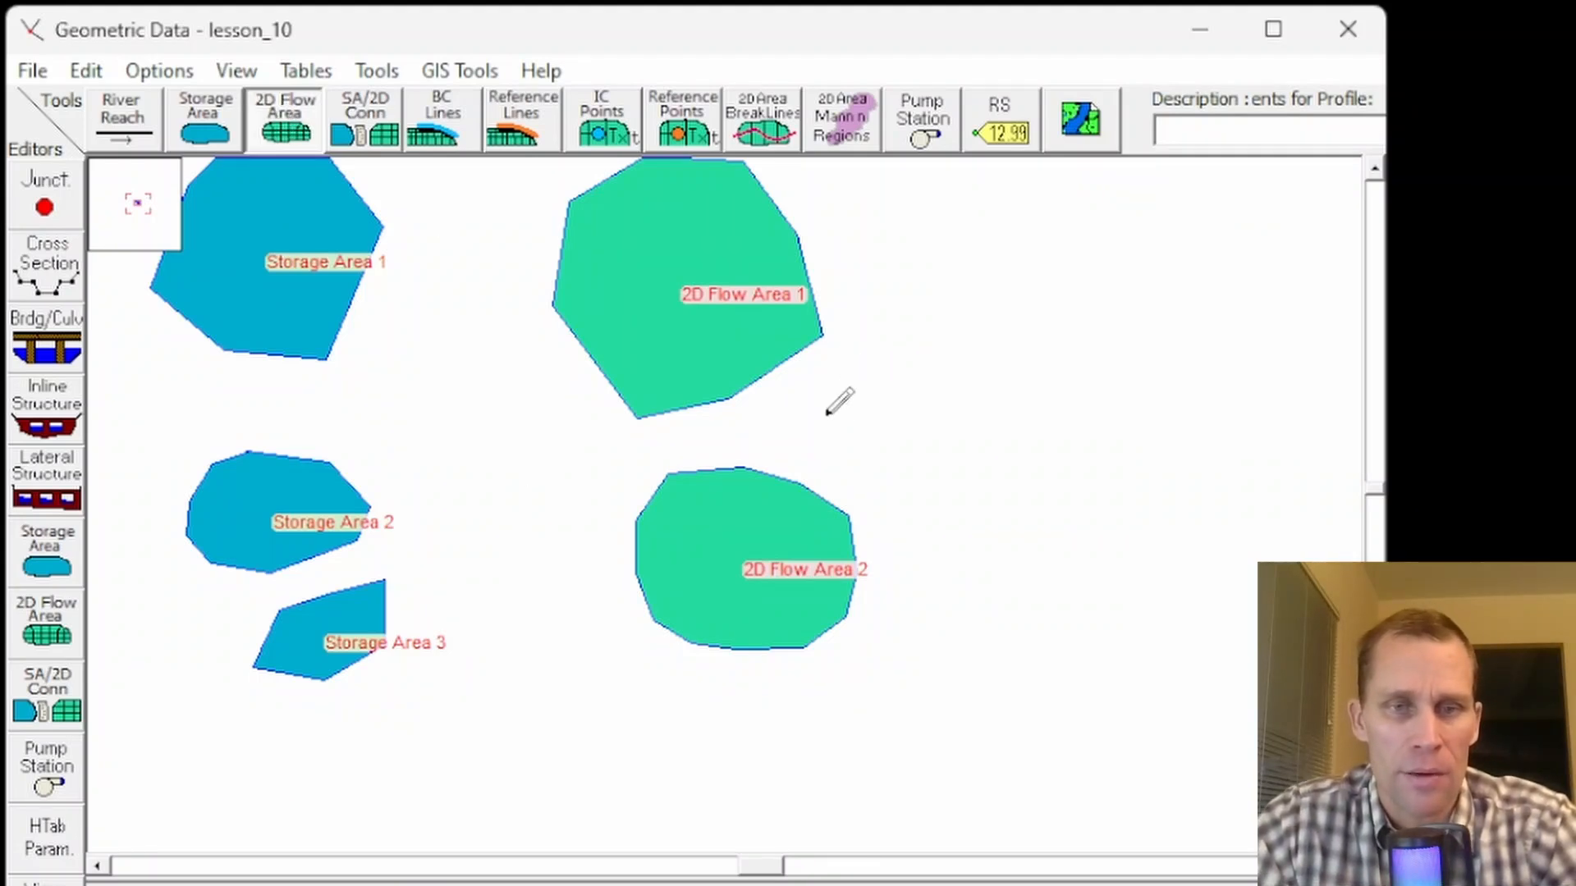
click(827, 383)
click(827, 434)
click(862, 455)
click(948, 441)
click(967, 374)
click(948, 343)
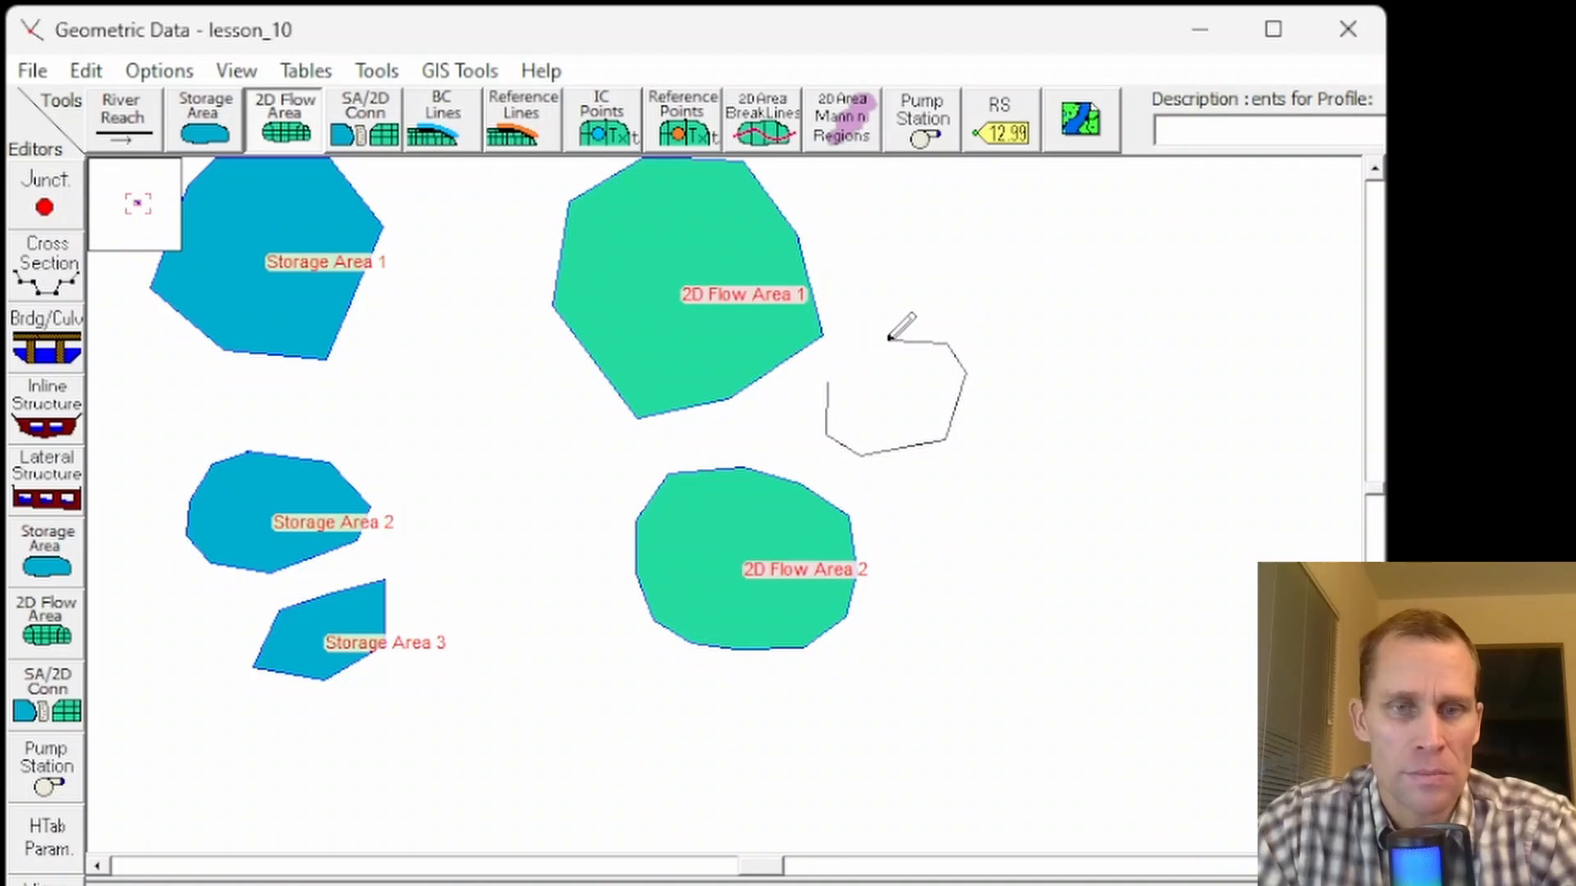
double_click(887, 339)
text(2D Flow Area)
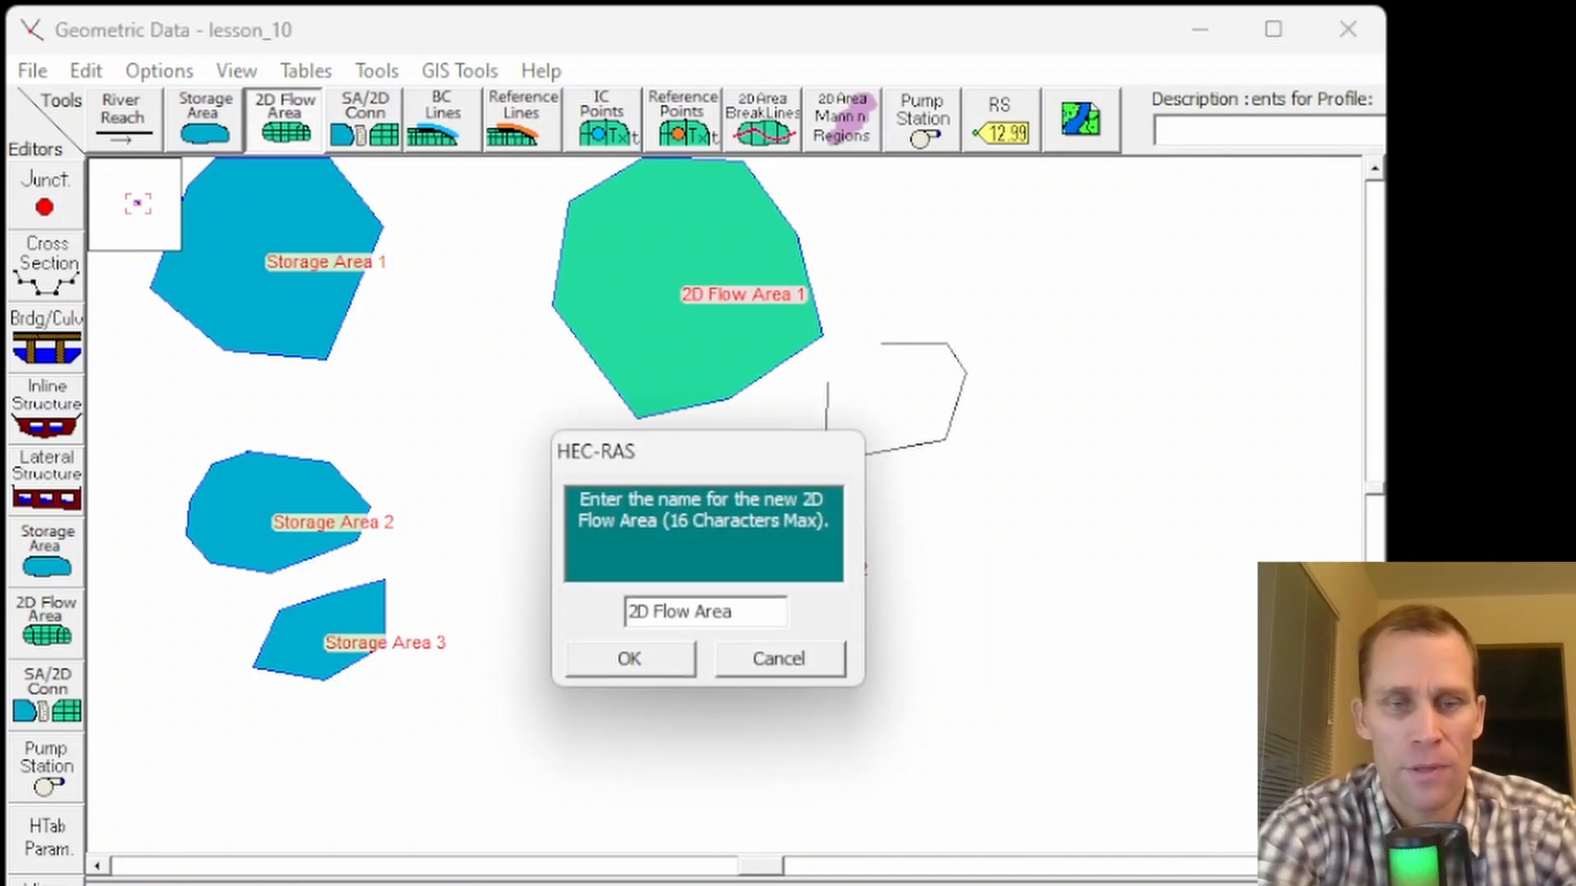
text( 3)
key(Return)
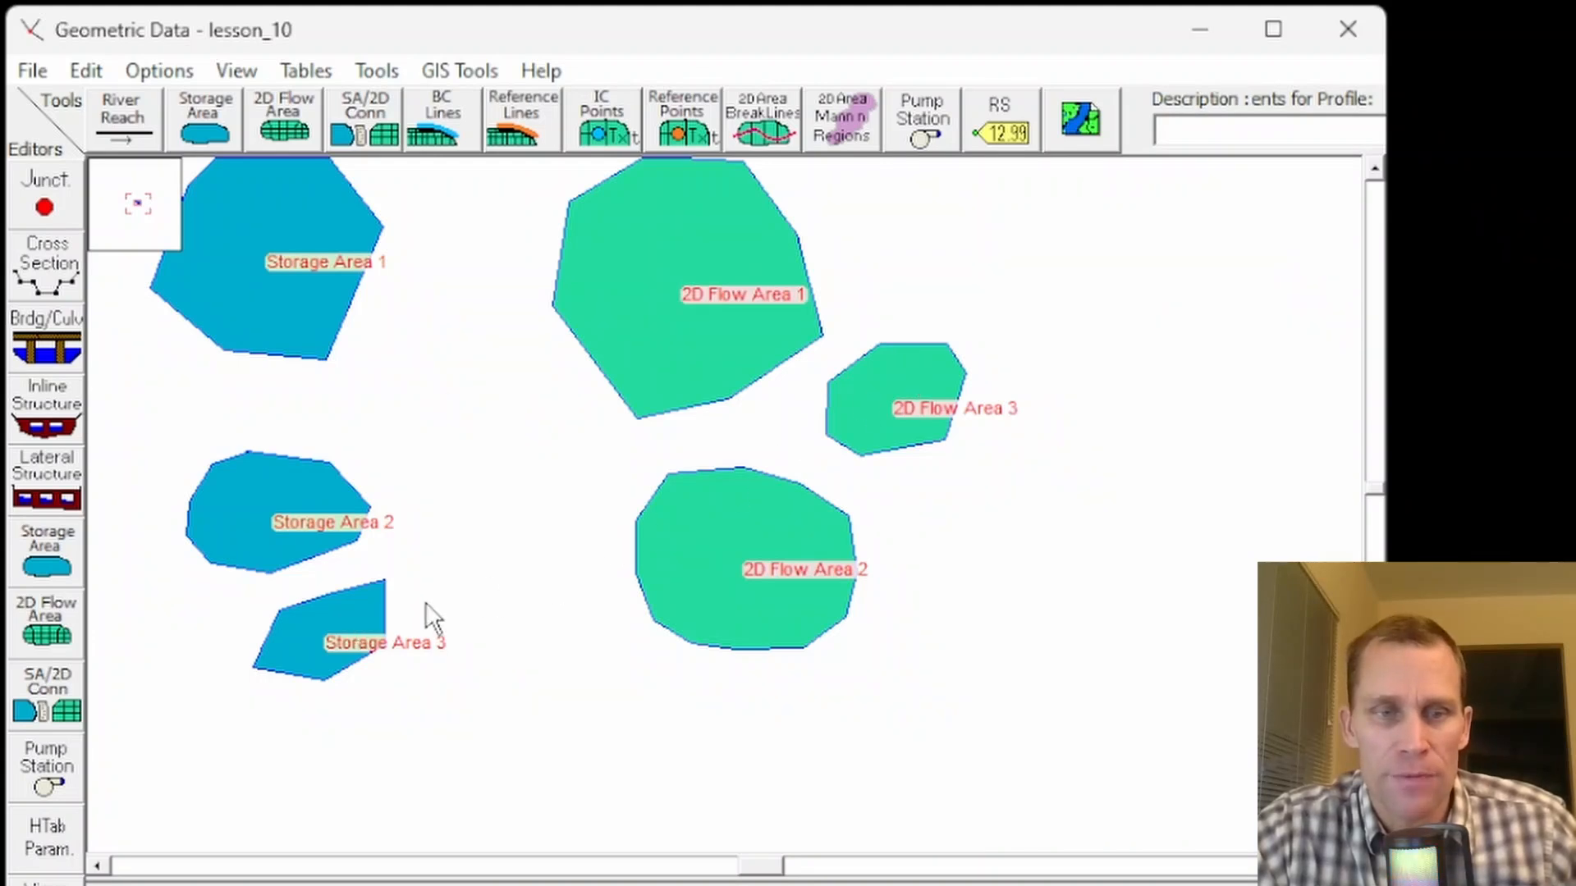
- Open the storage area editor for Storage Area 3 and close it again
right_click(362, 622)
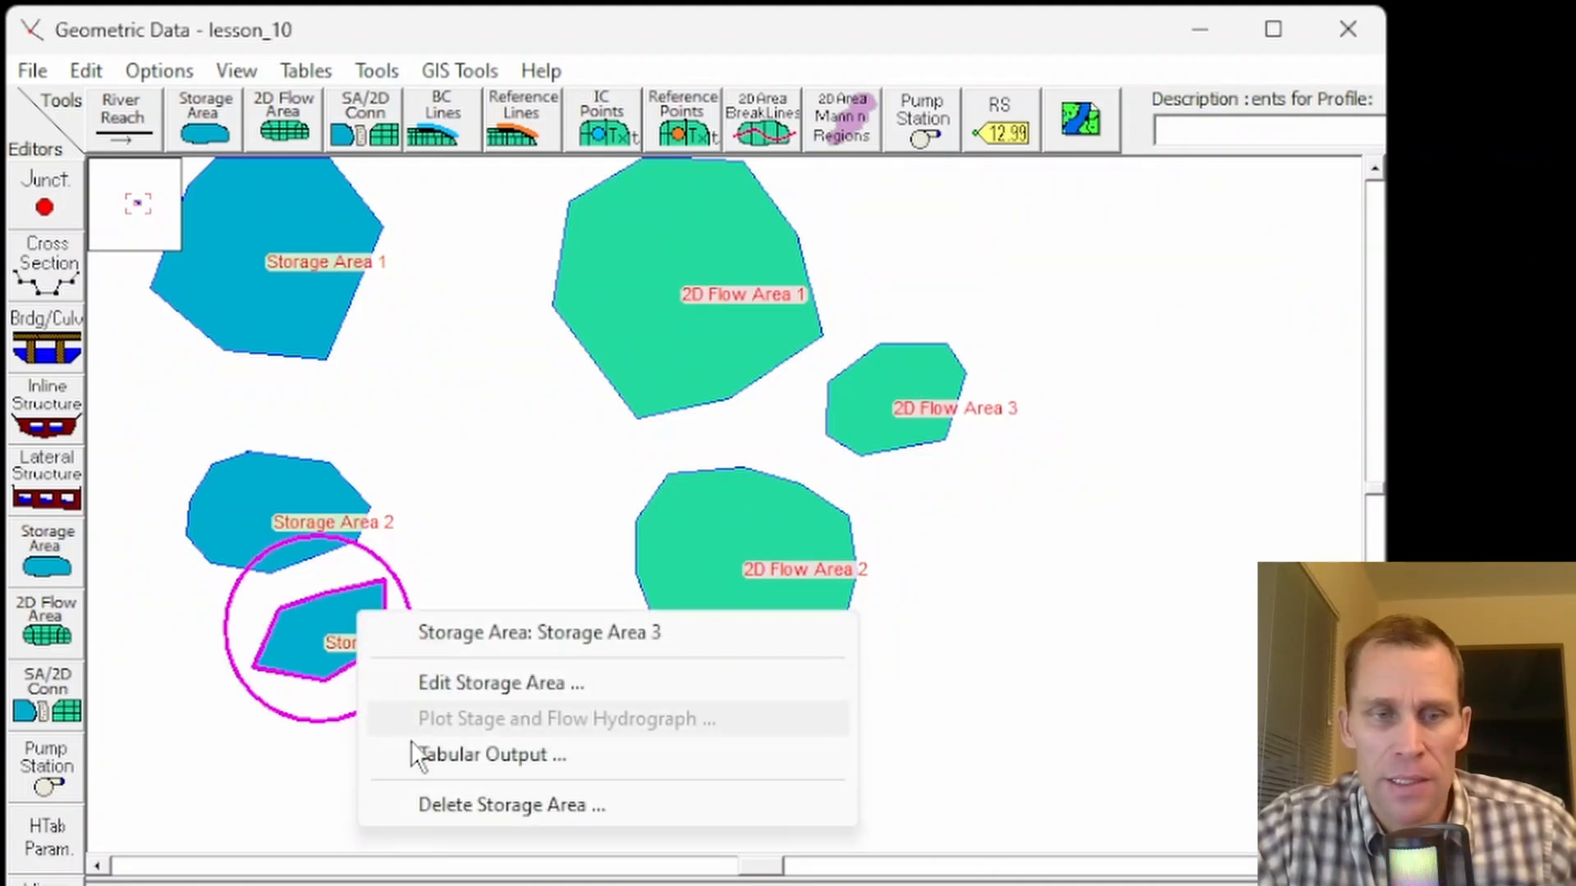
click(474, 698)
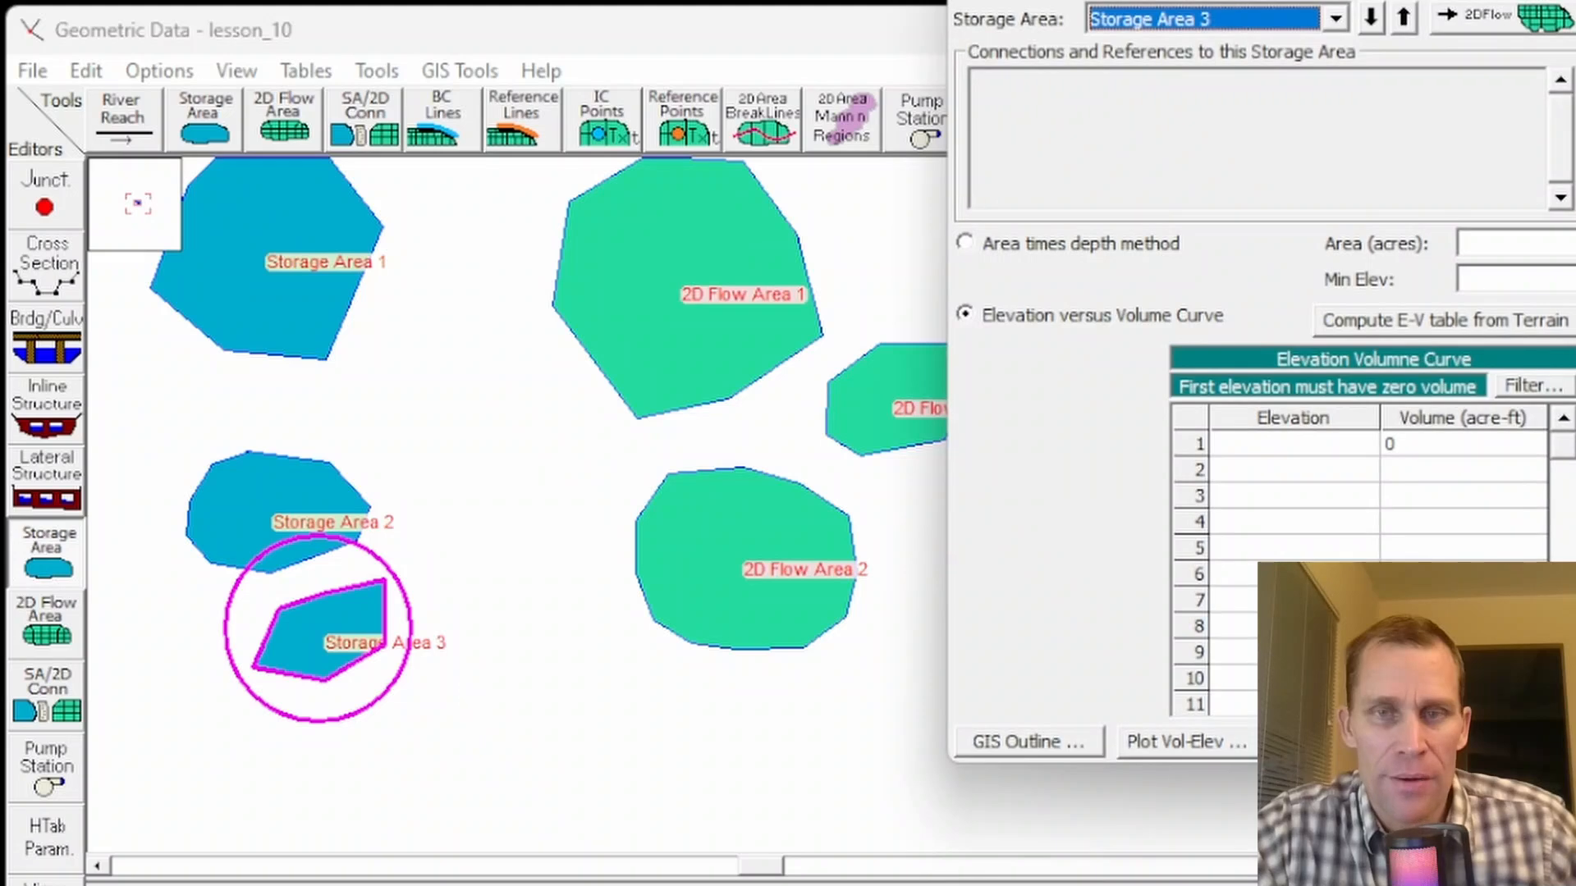
click(457, 752)
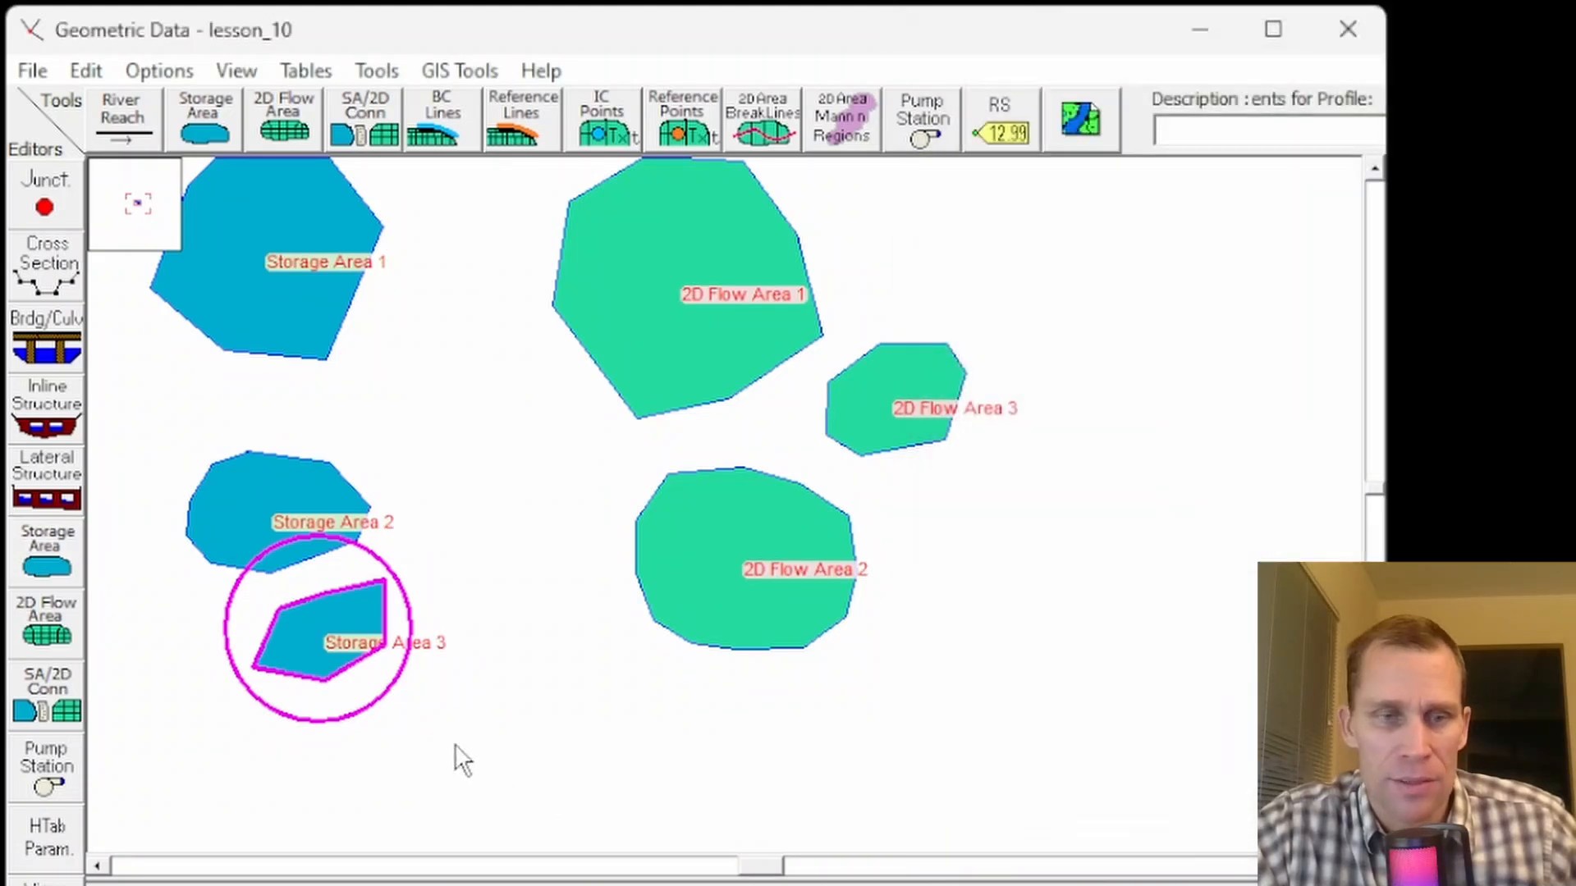
- Delete Storage Area 3
right_click(308, 649)
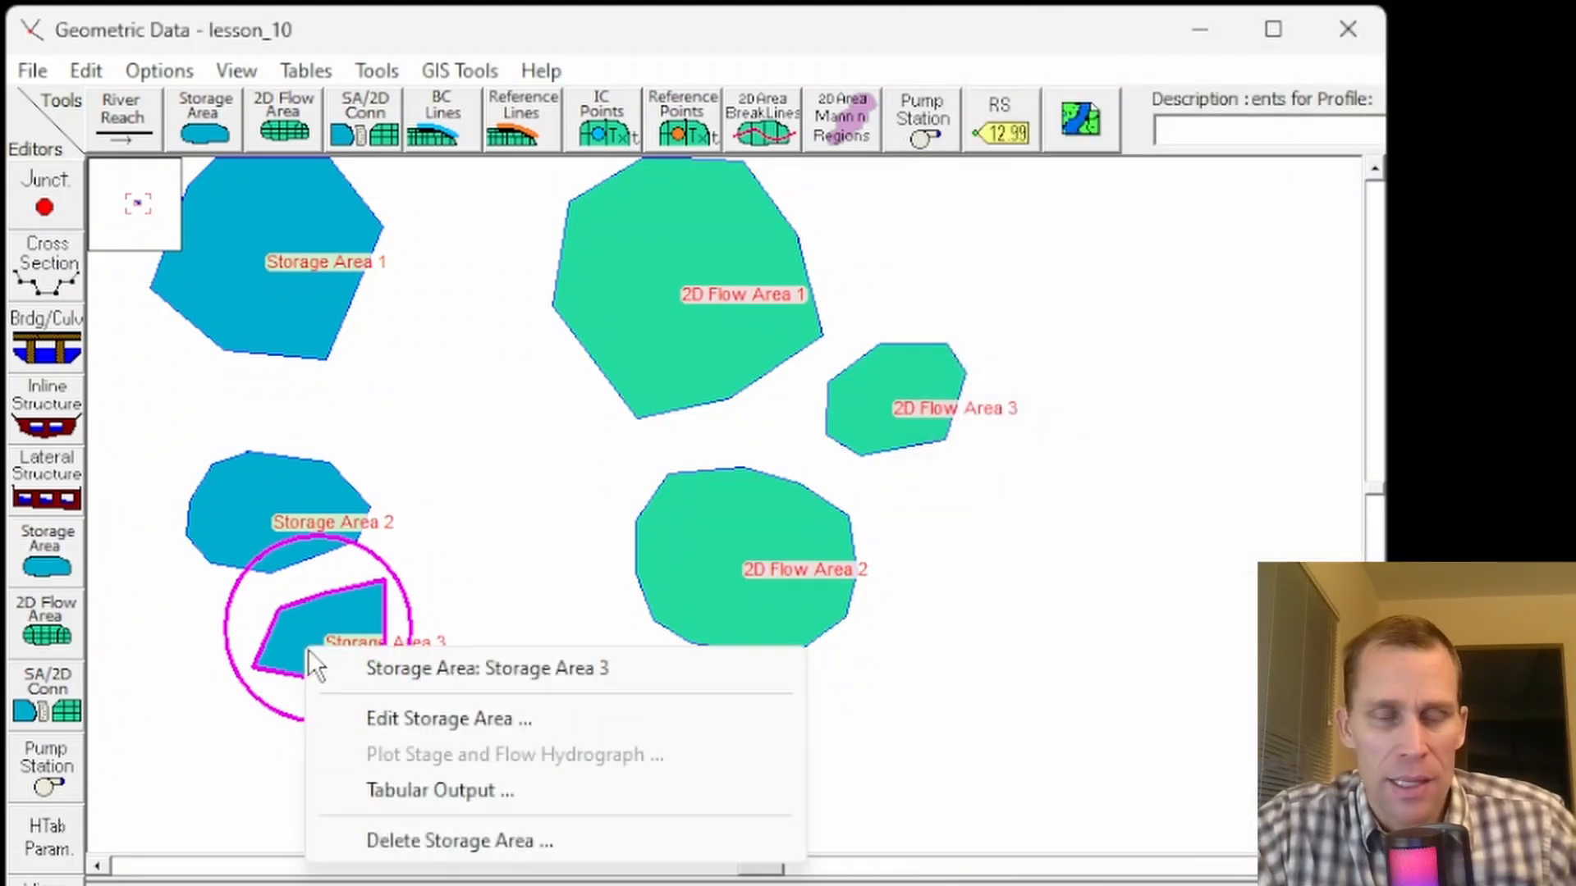
click(410, 846)
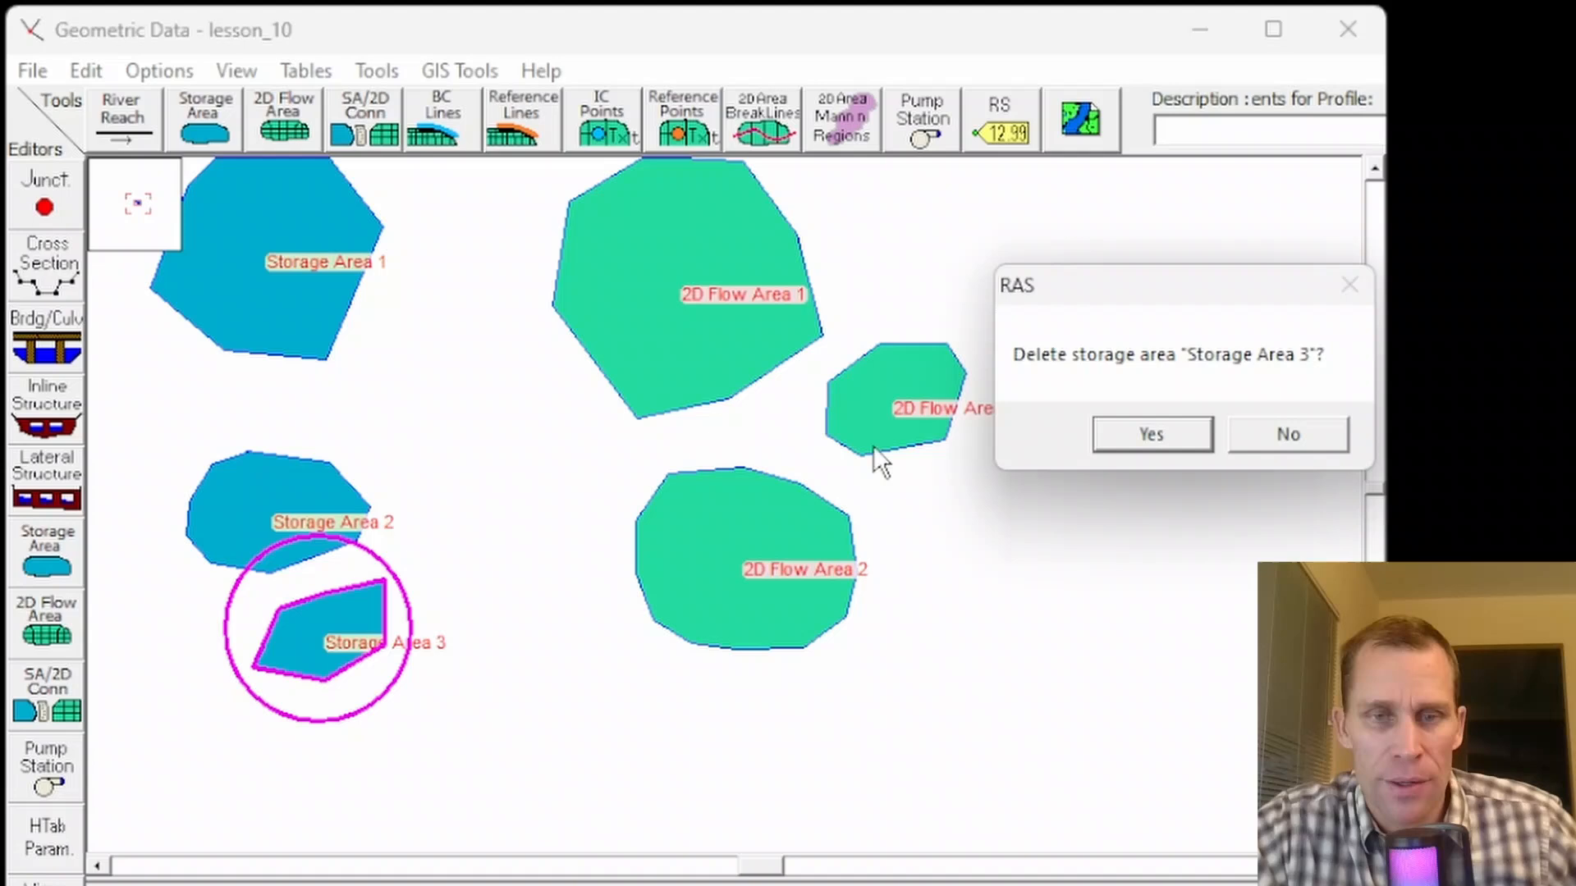
click(1153, 433)
- Delete 2D Flow Area 3
right_click(882, 378)
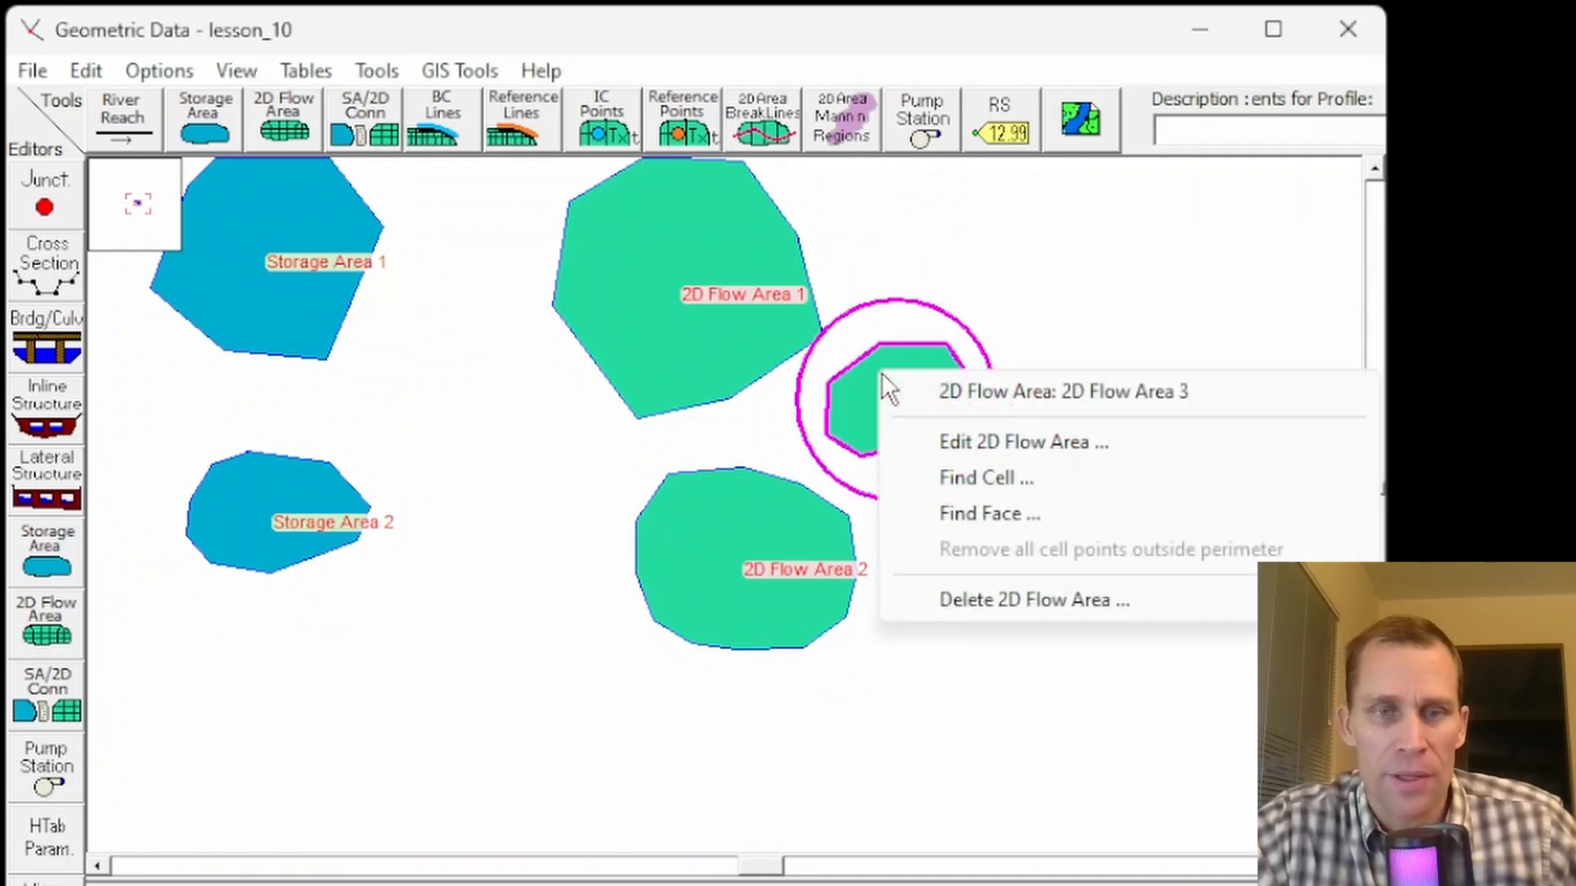
click(974, 608)
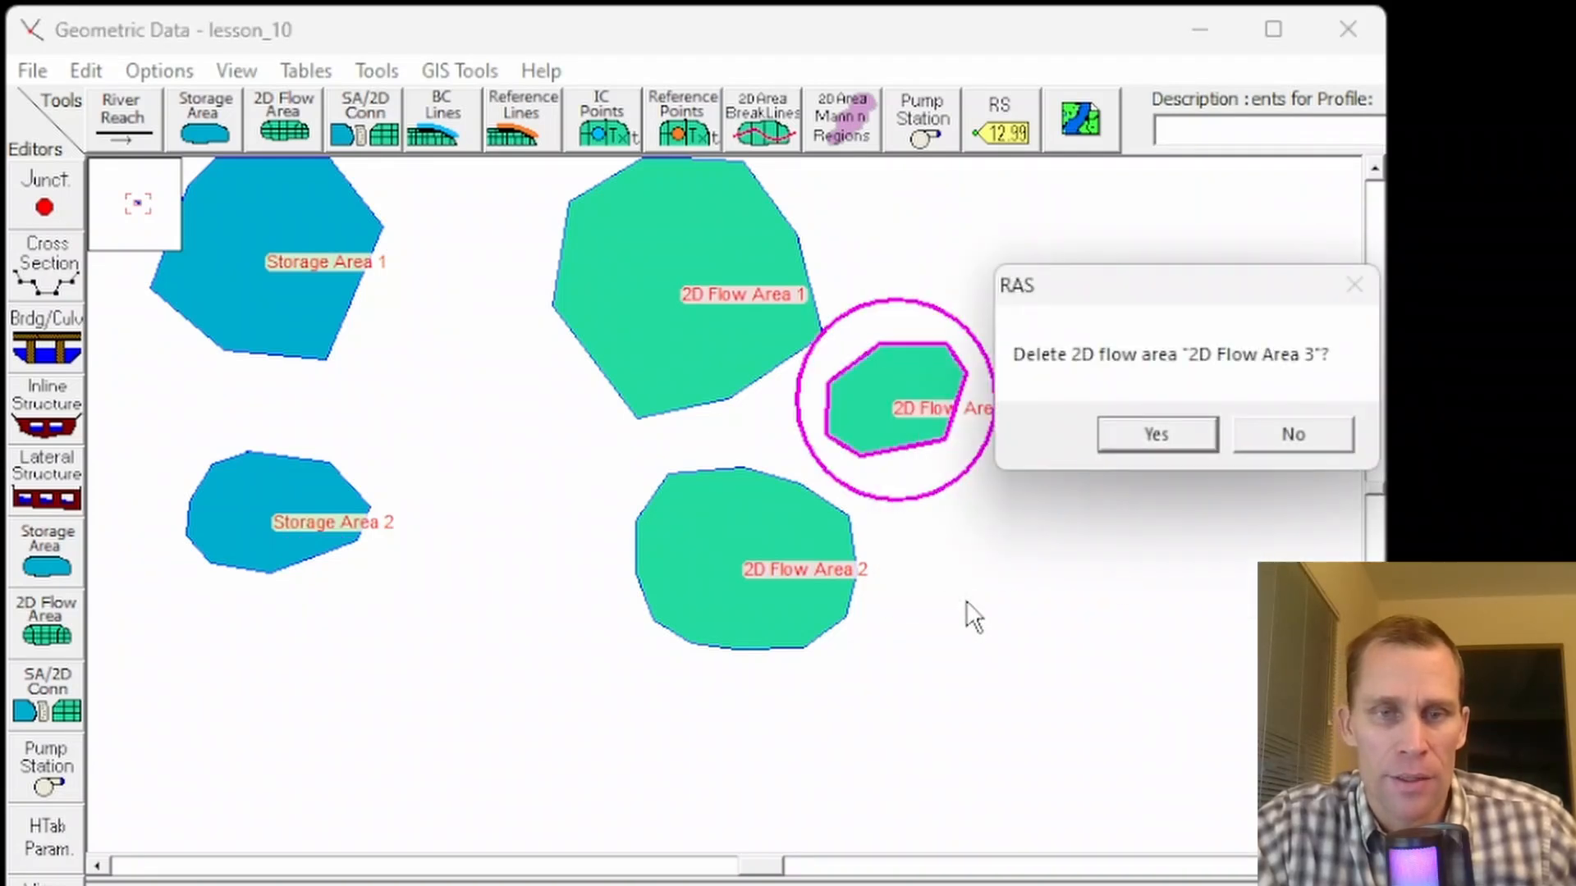
click(1161, 433)
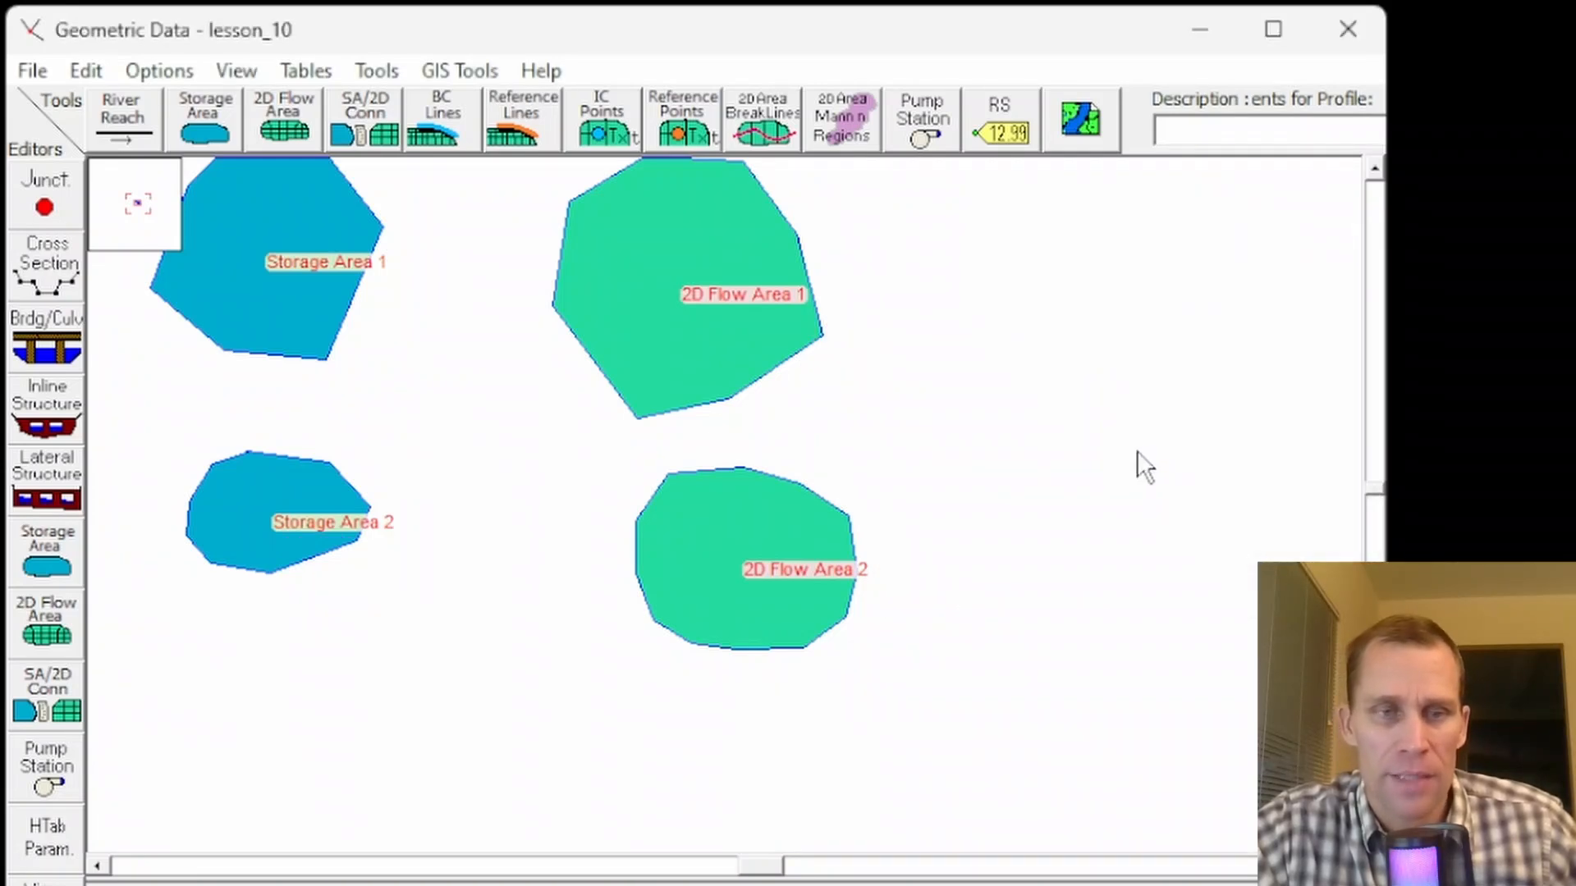
- Draw a new storage area polygon below Storage Area 2 and name it Storage Area 3
click(209, 144)
click(267, 673)
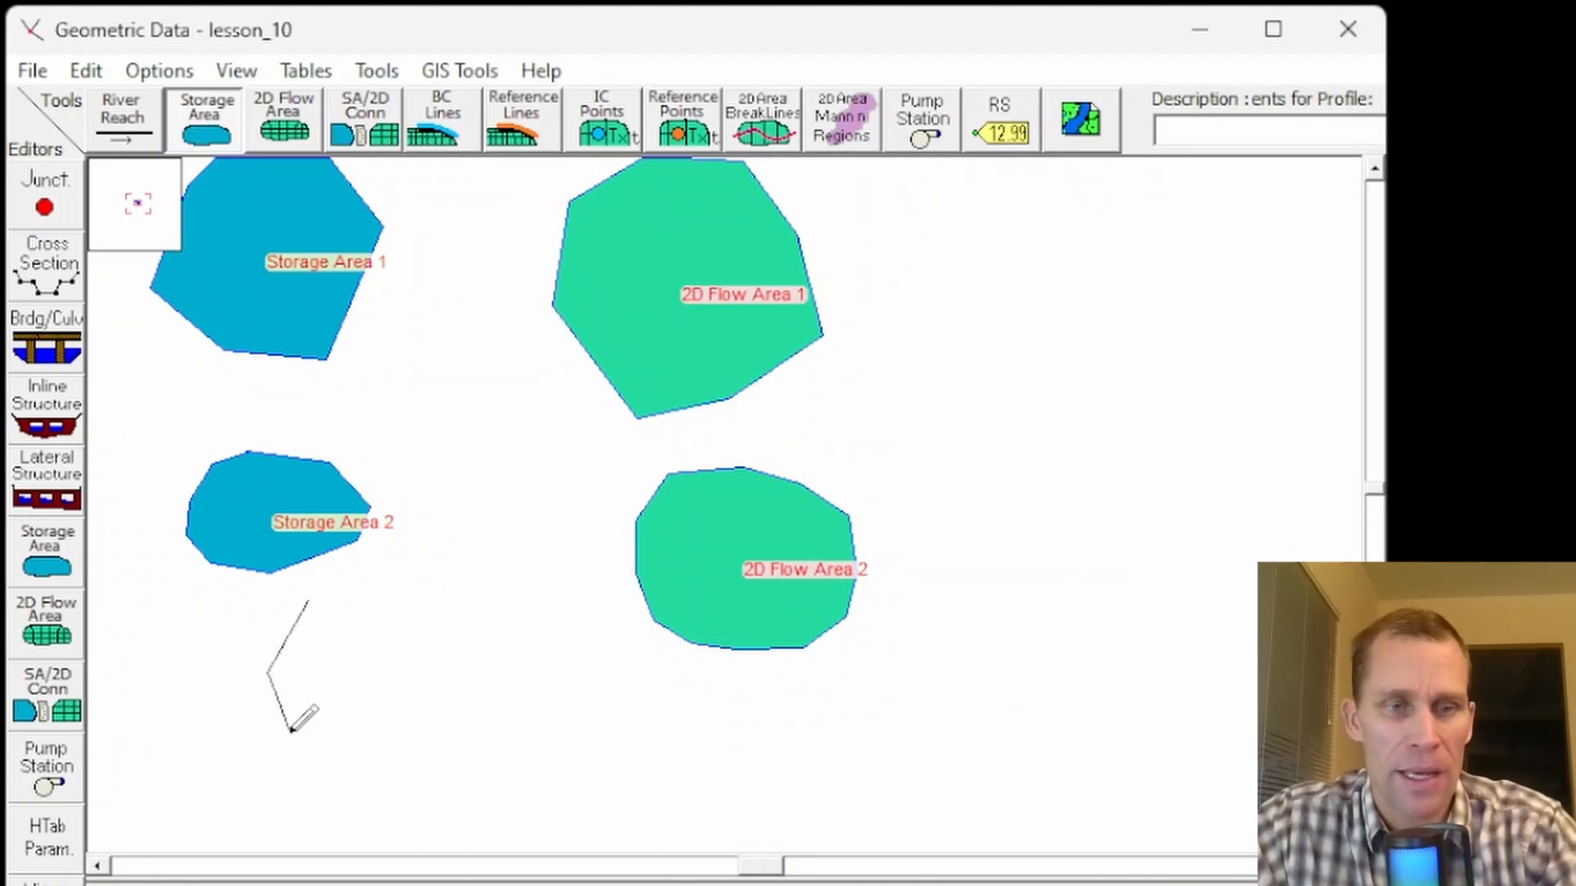
click(302, 737)
click(391, 733)
click(443, 655)
click(402, 614)
double_click(361, 605)
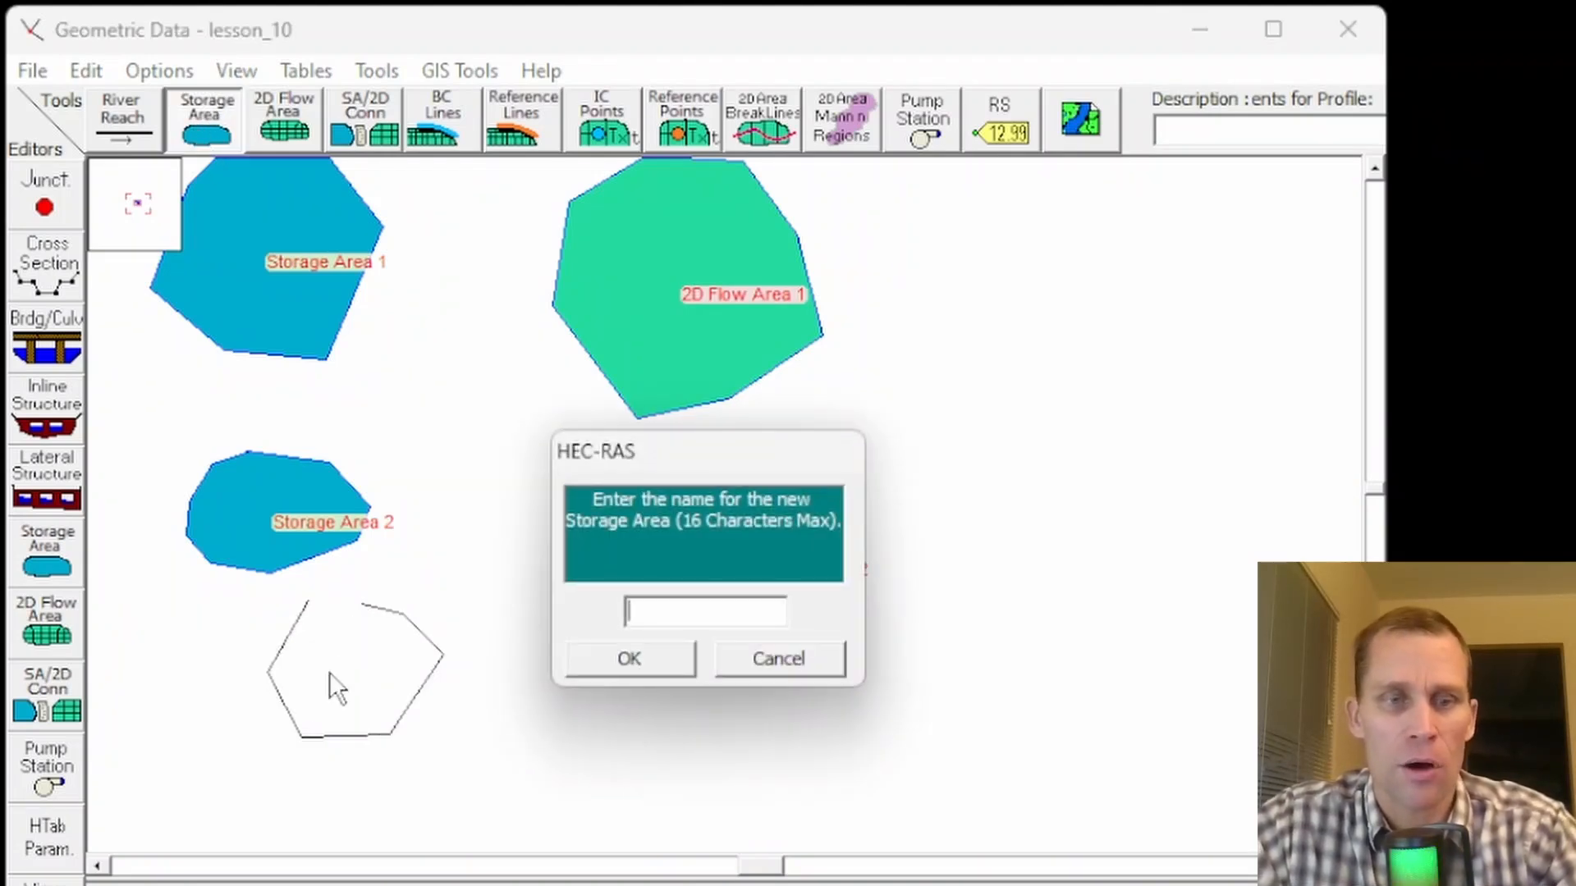
text(S)
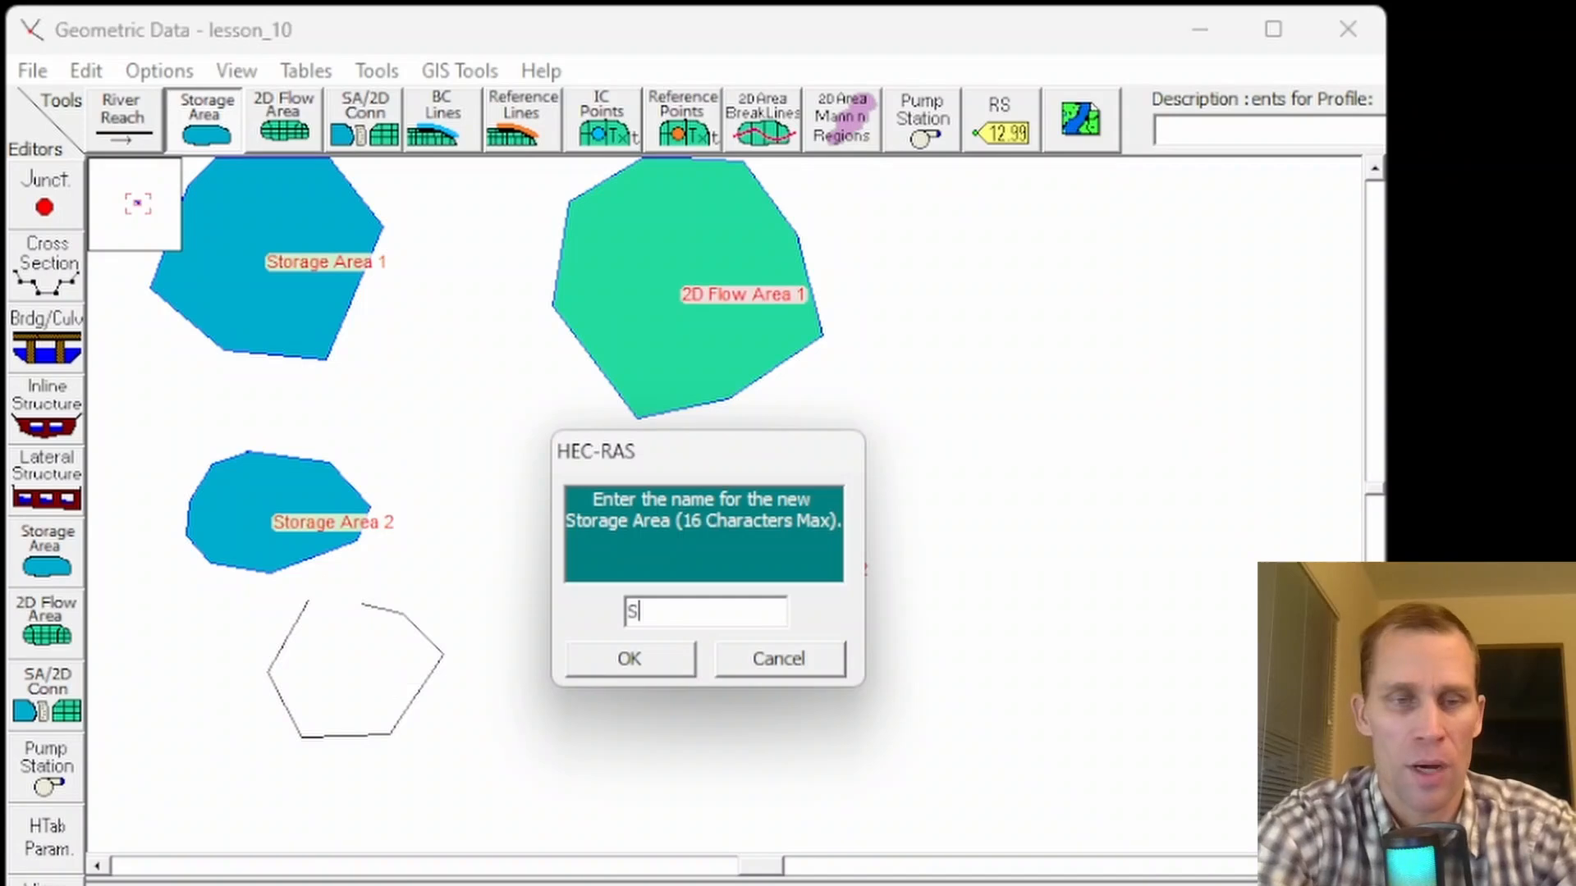
text(torage Area 3)
key(Return)
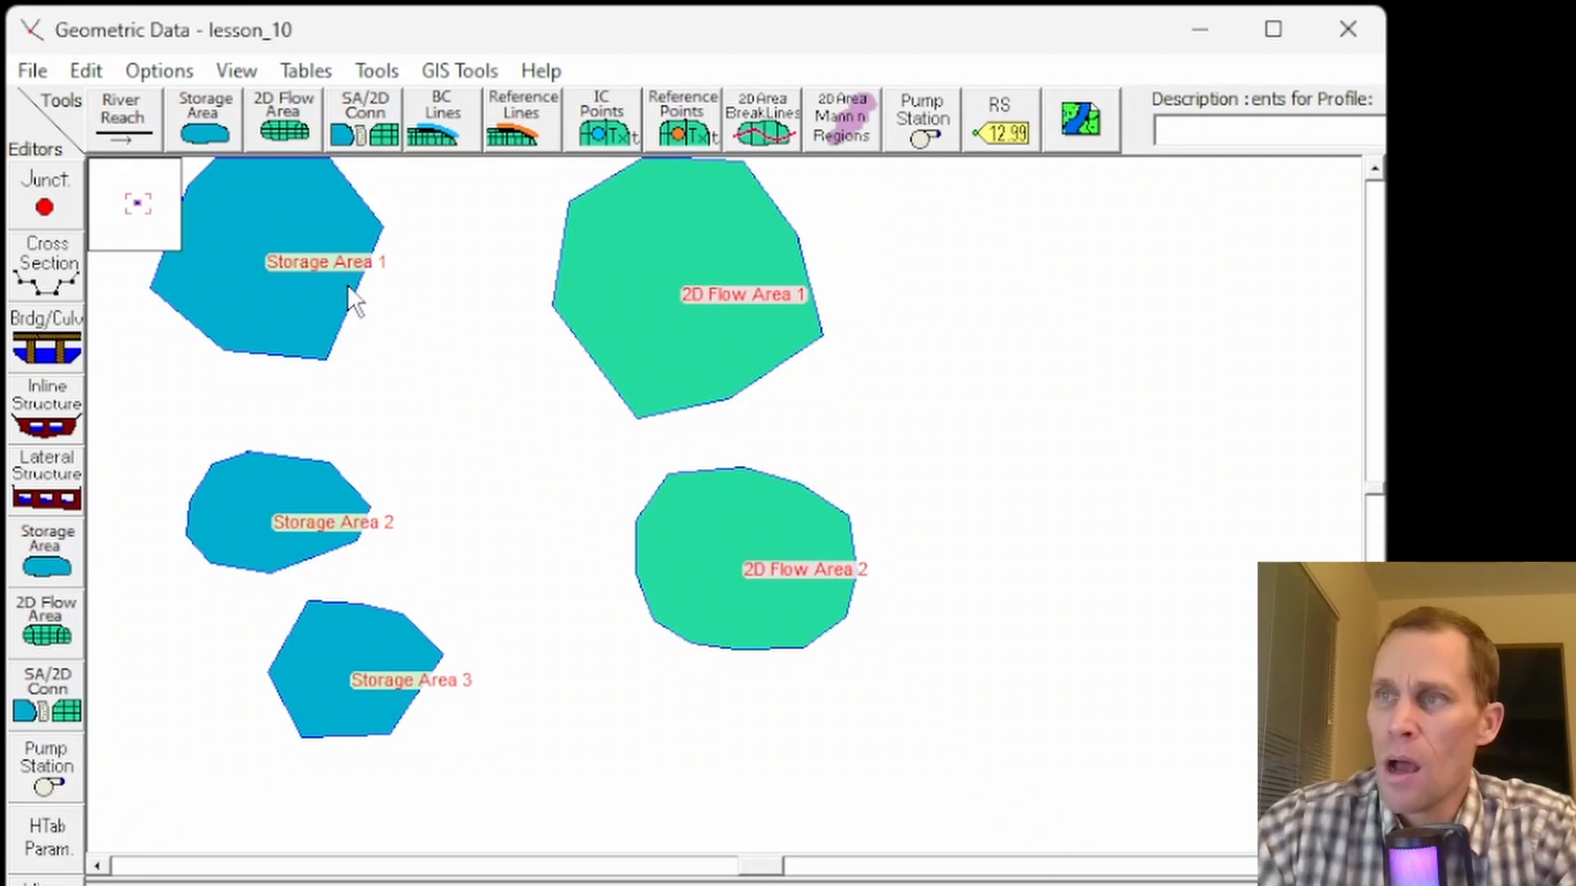
- Open the storage area editor for Storage Area 1 and inspect its elevation-volume table
right_click(292, 293)
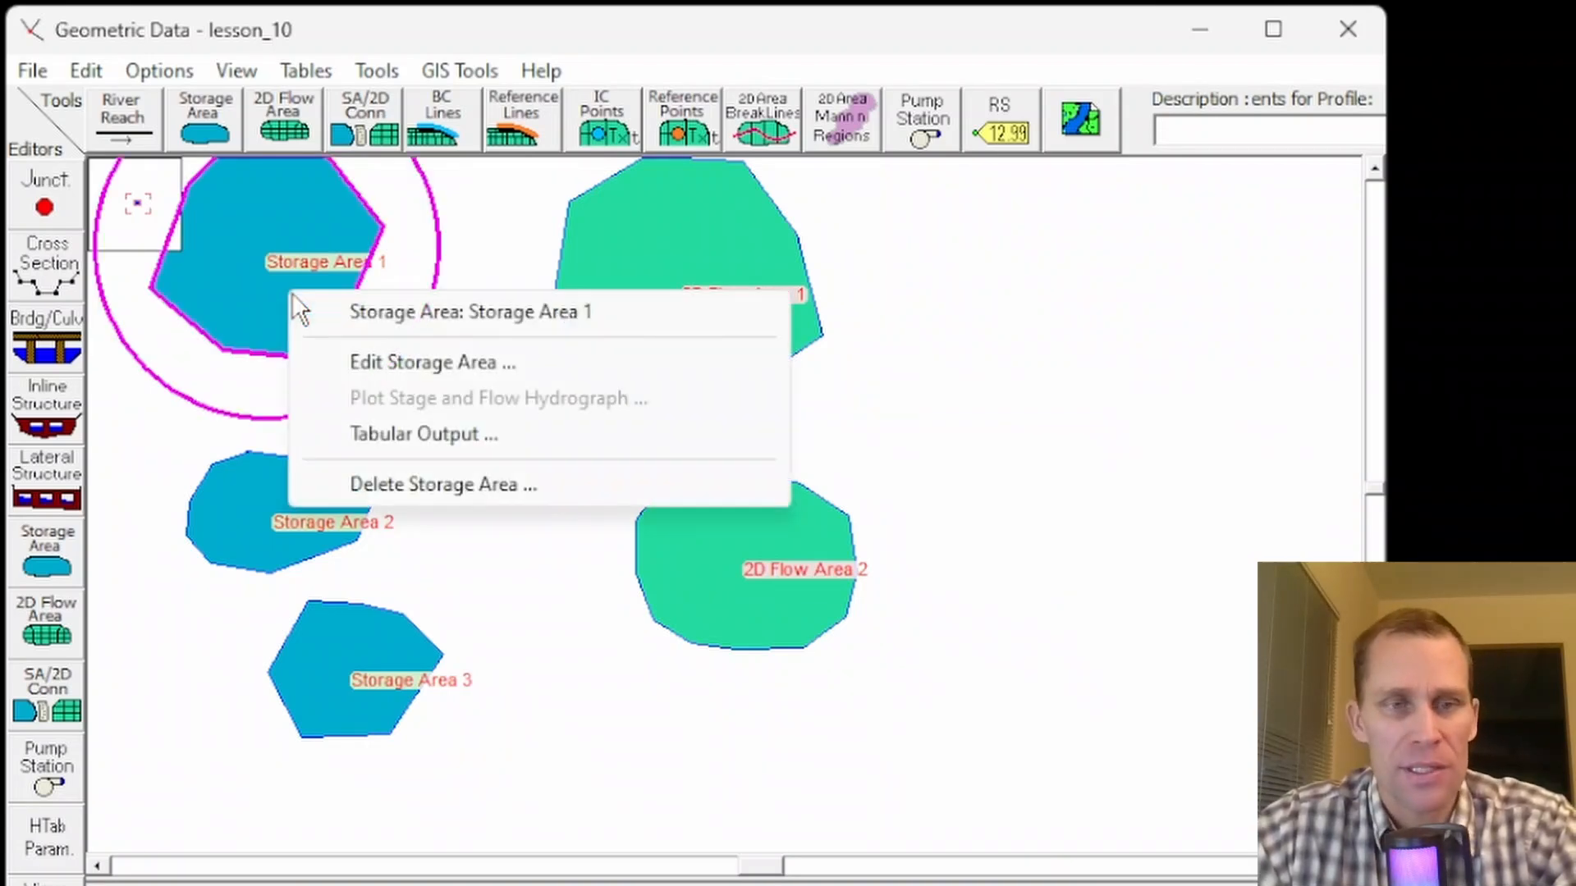
click(382, 363)
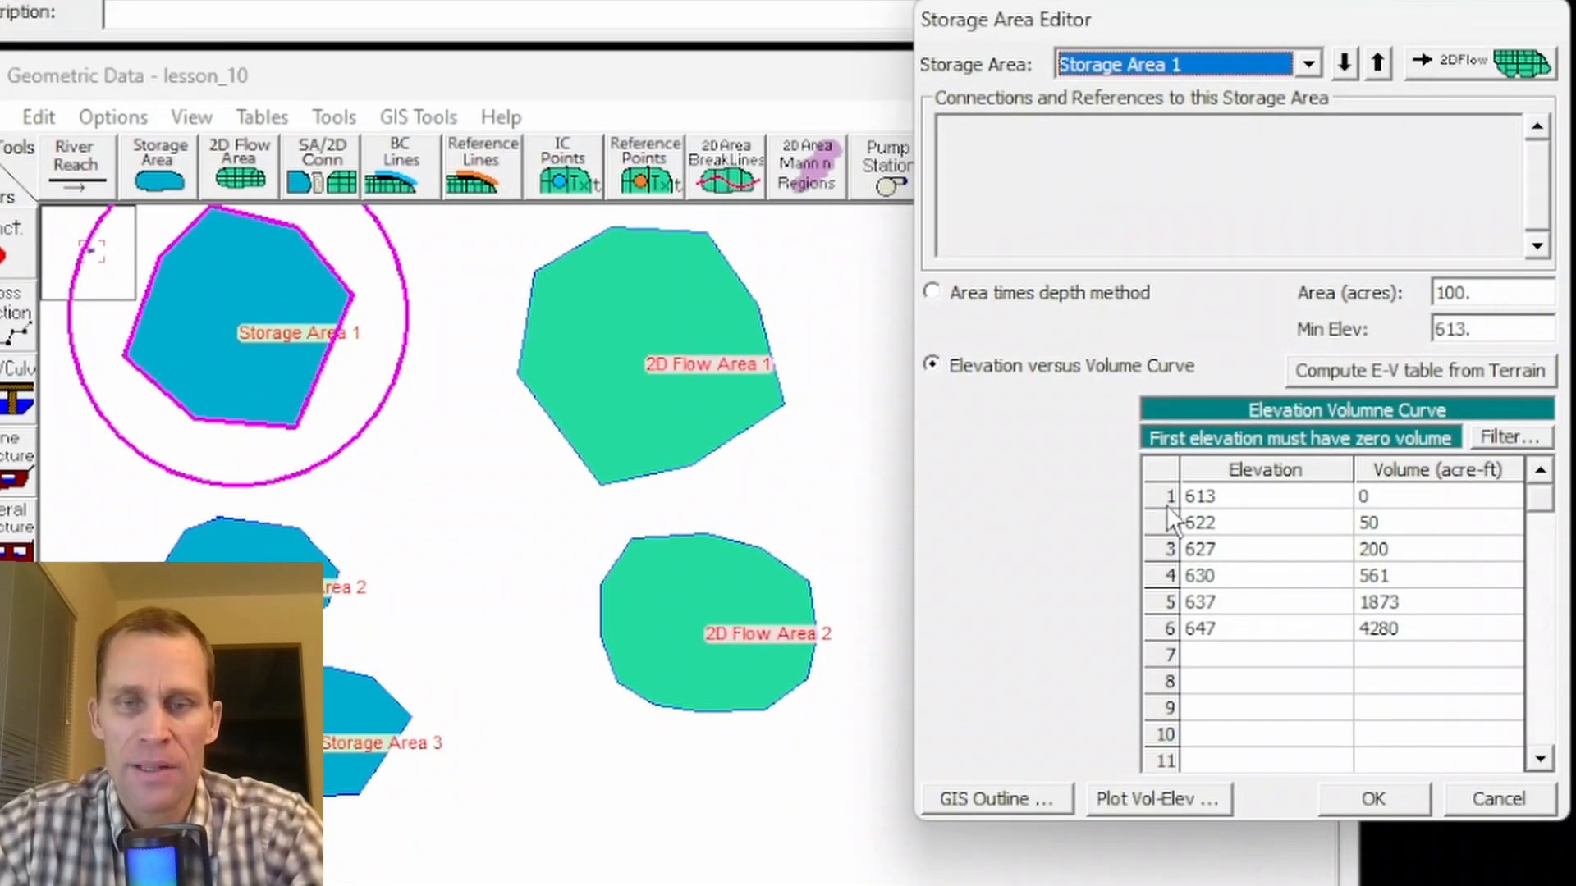
click(1231, 517)
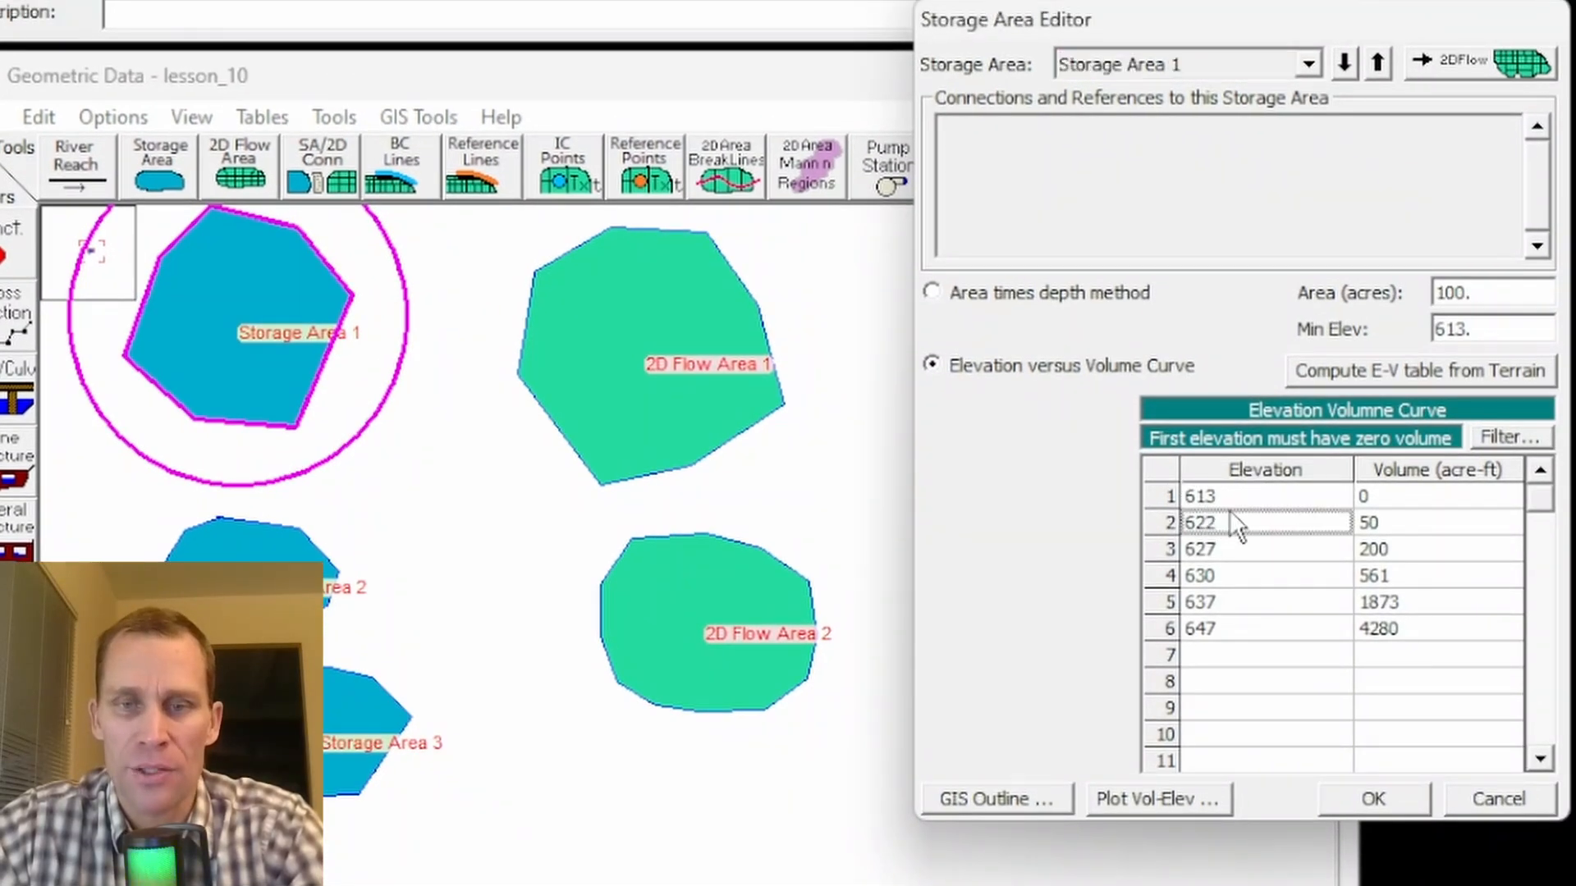
click(1235, 494)
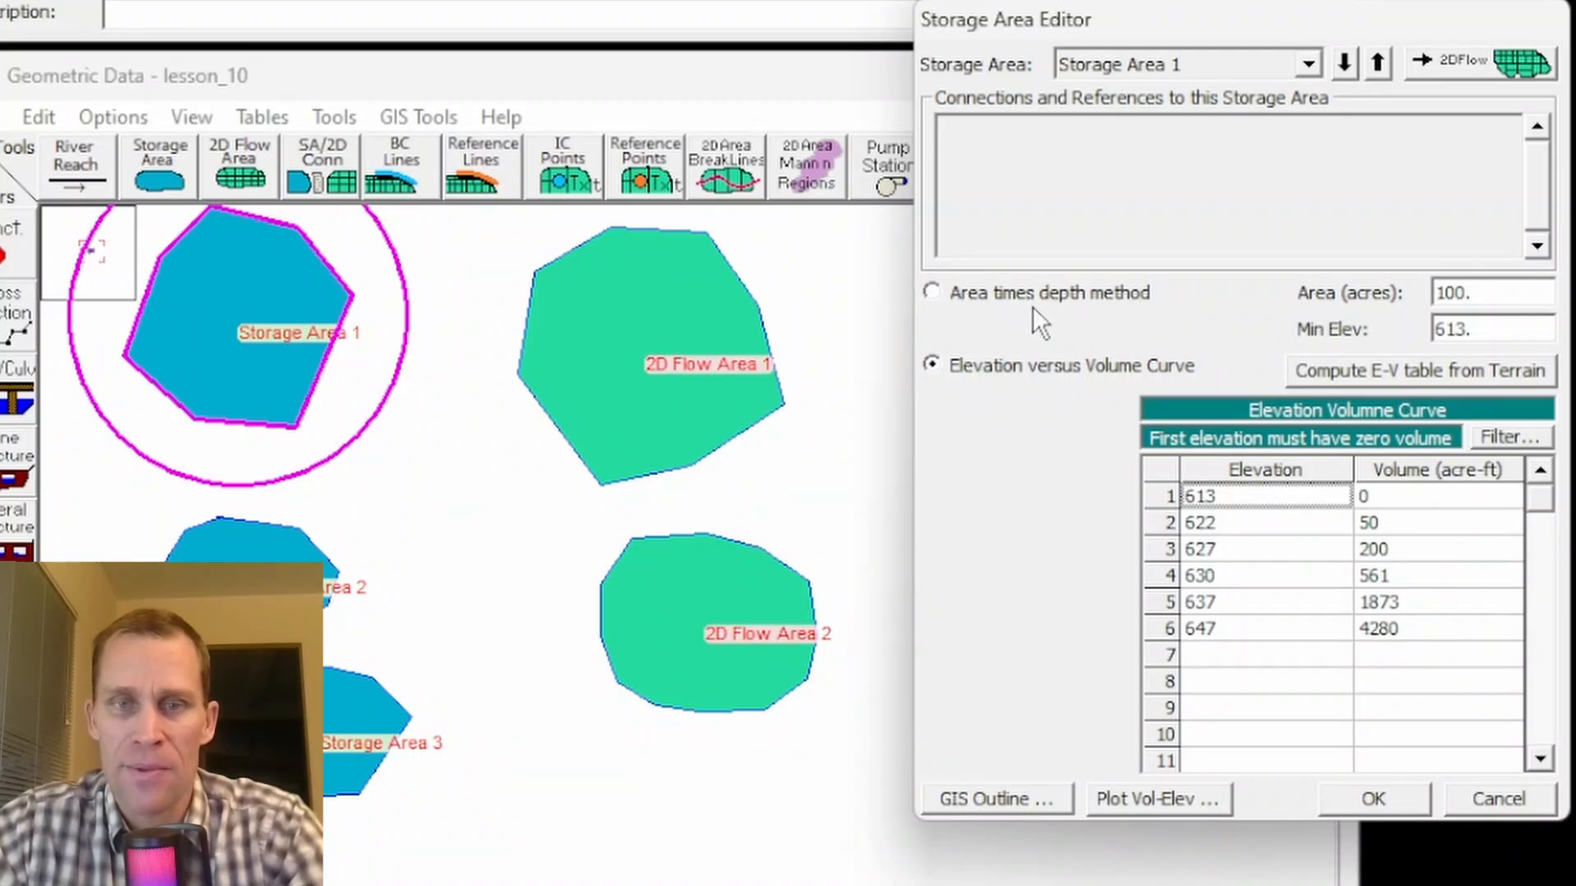
- Switch Storage Area 1 to the area times depth method, then back to the elevation versus volume curve
click(933, 292)
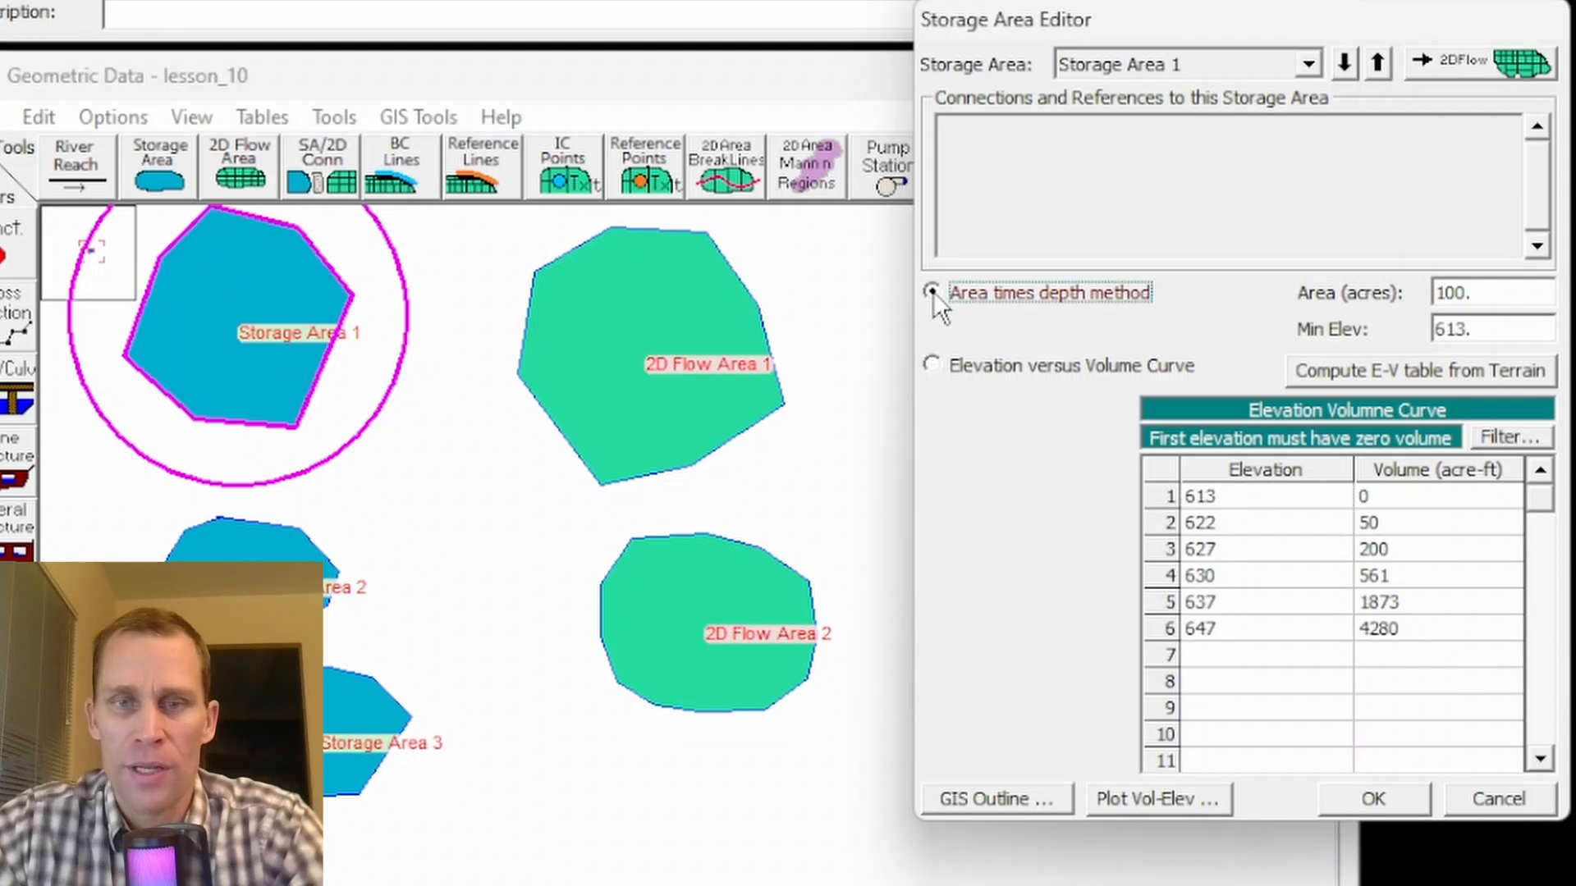
click(1489, 293)
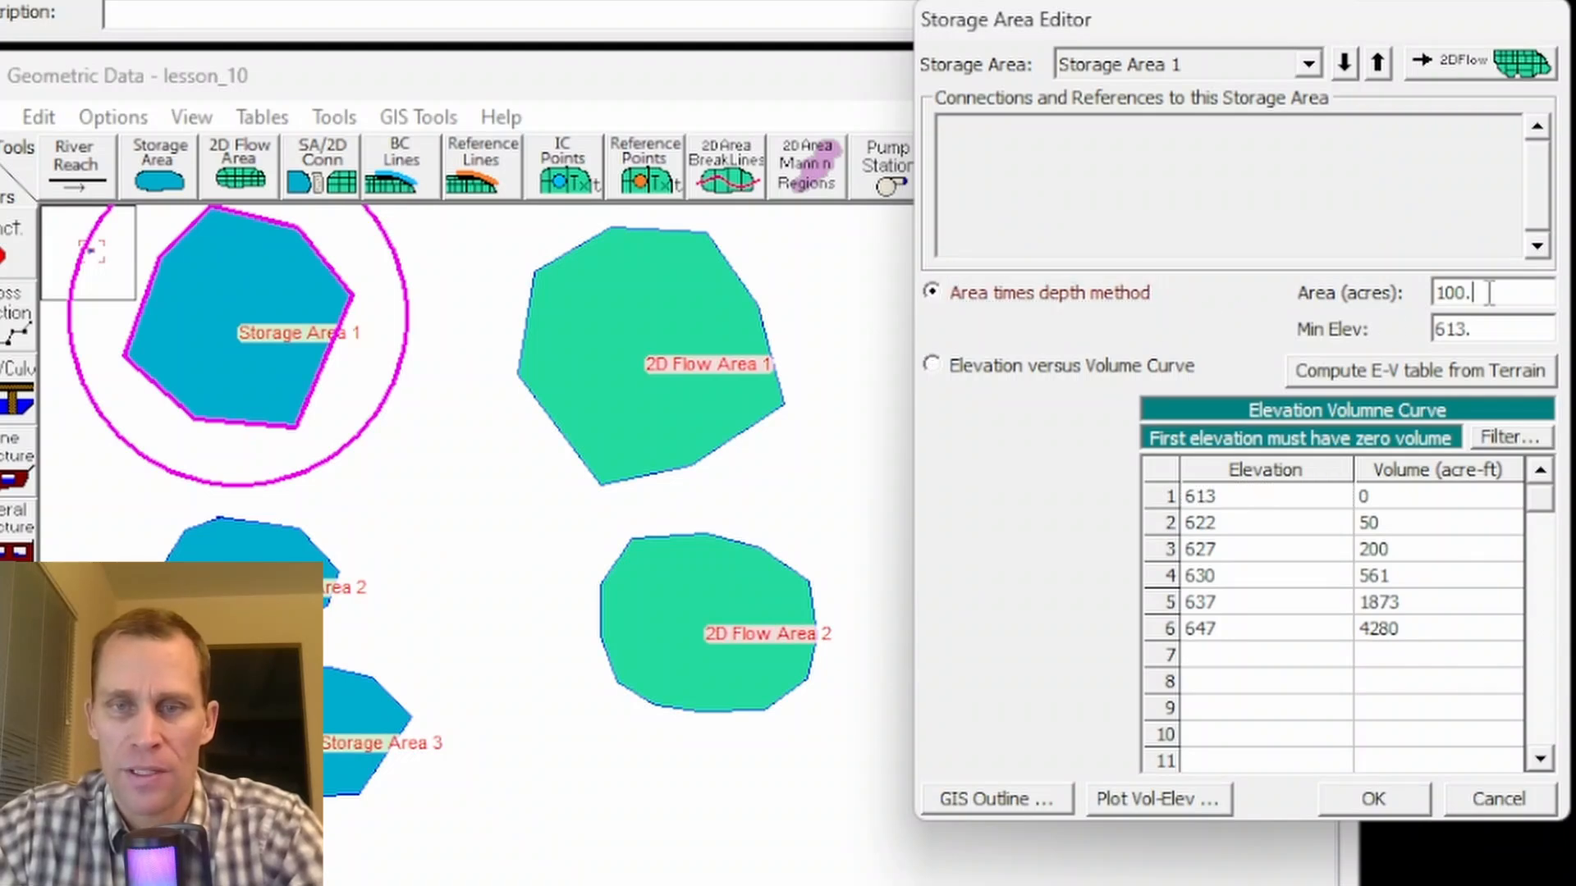
drag(1490, 293, 1379, 334)
click(1474, 329)
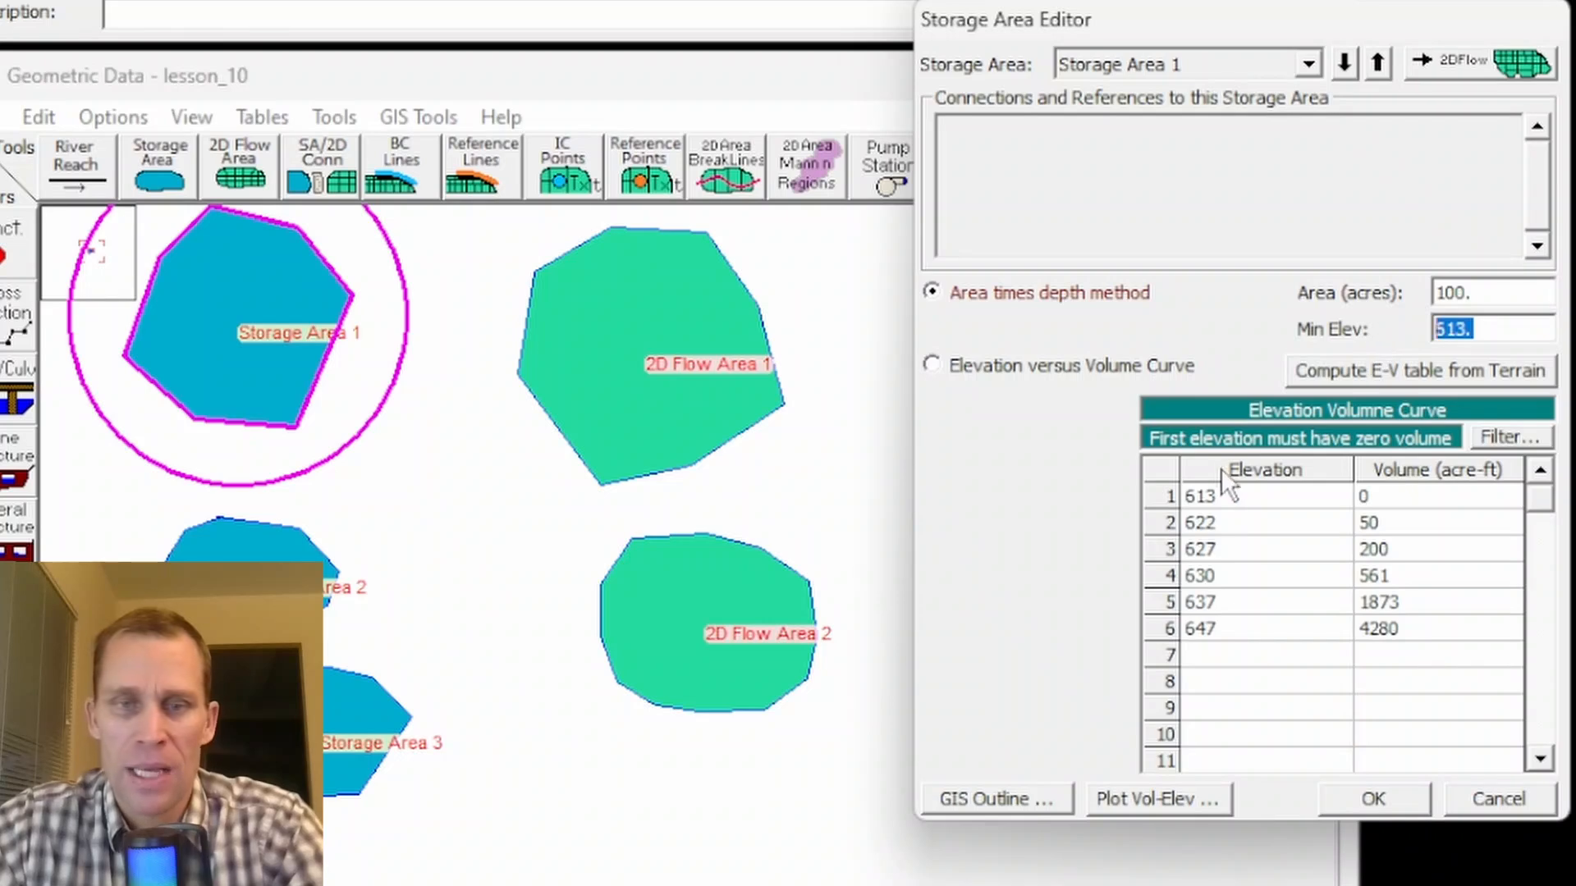
click(933, 365)
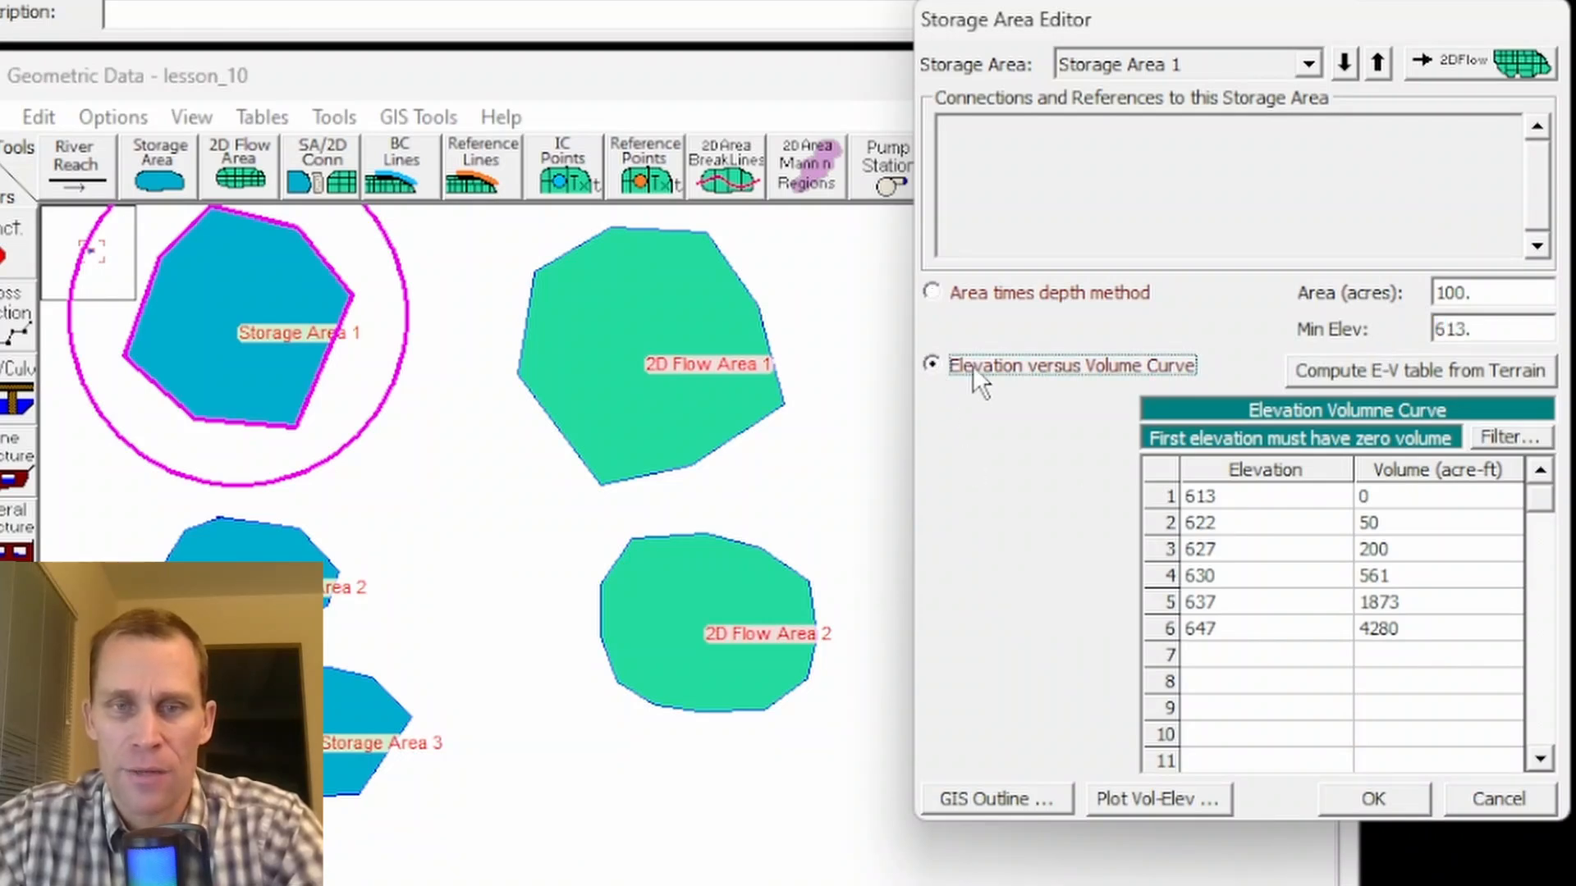
click(1237, 500)
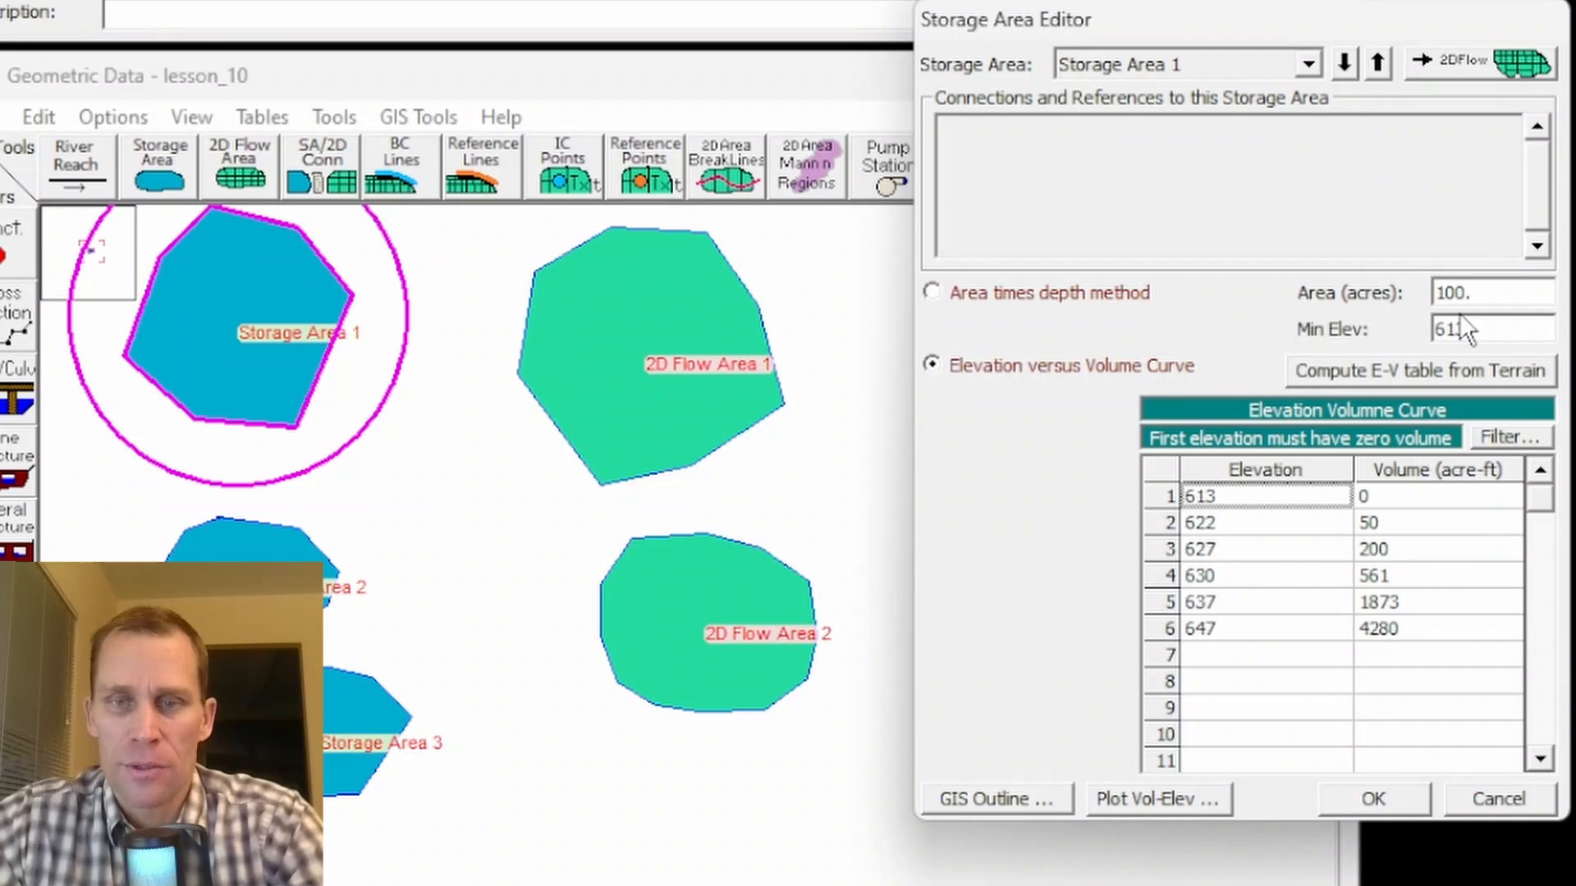
- Plot Storage Area 1's volume-elevation curve, move the plot window aside, and close it
click(1134, 801)
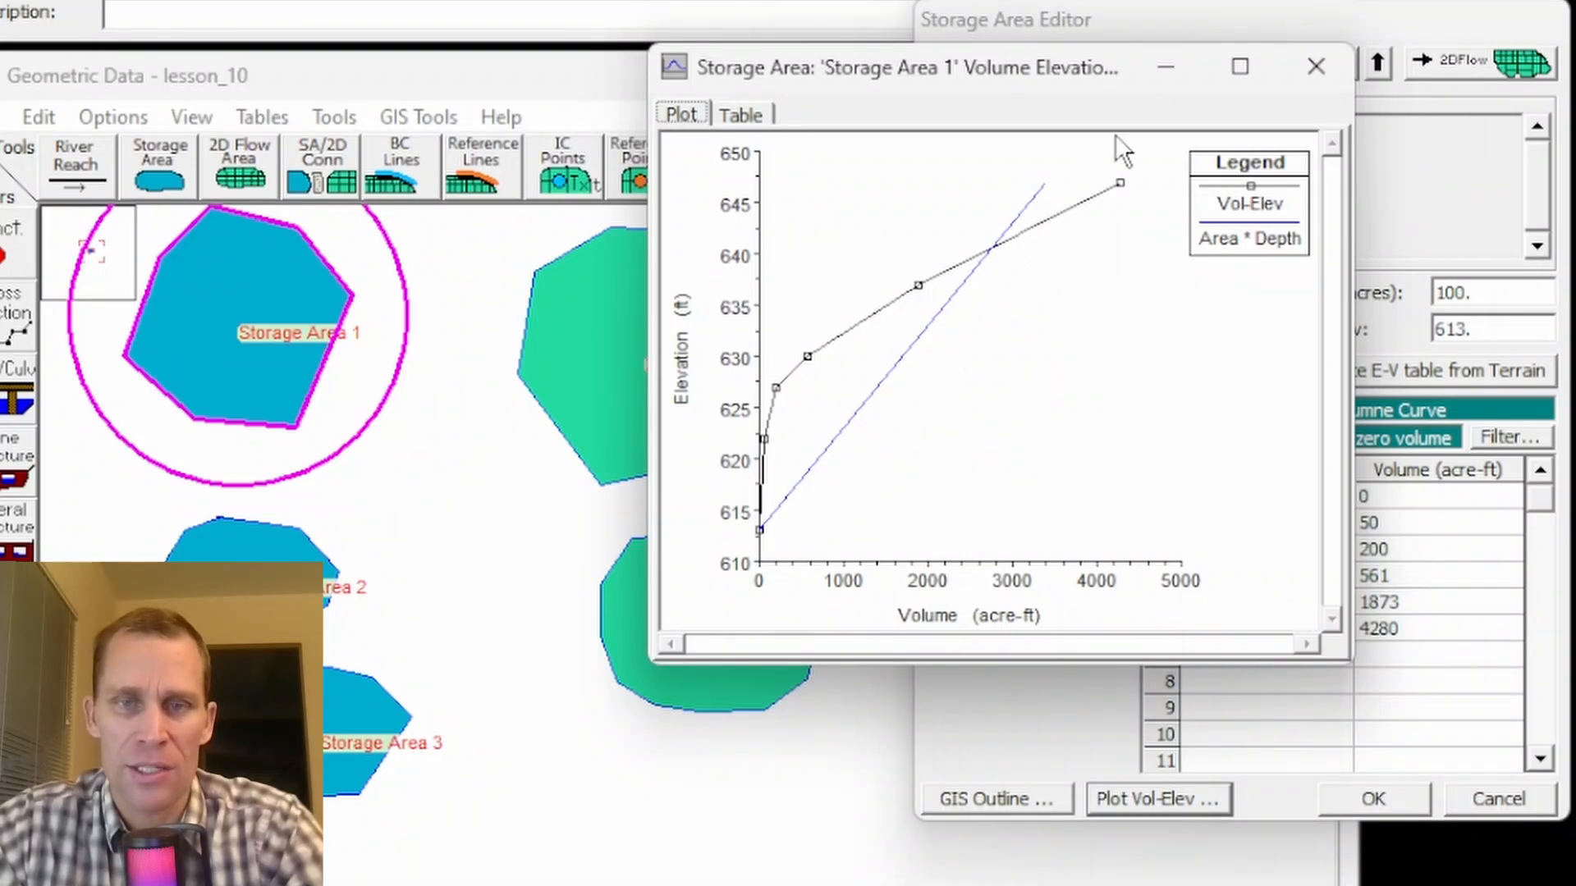
drag(1129, 71, 678, 83)
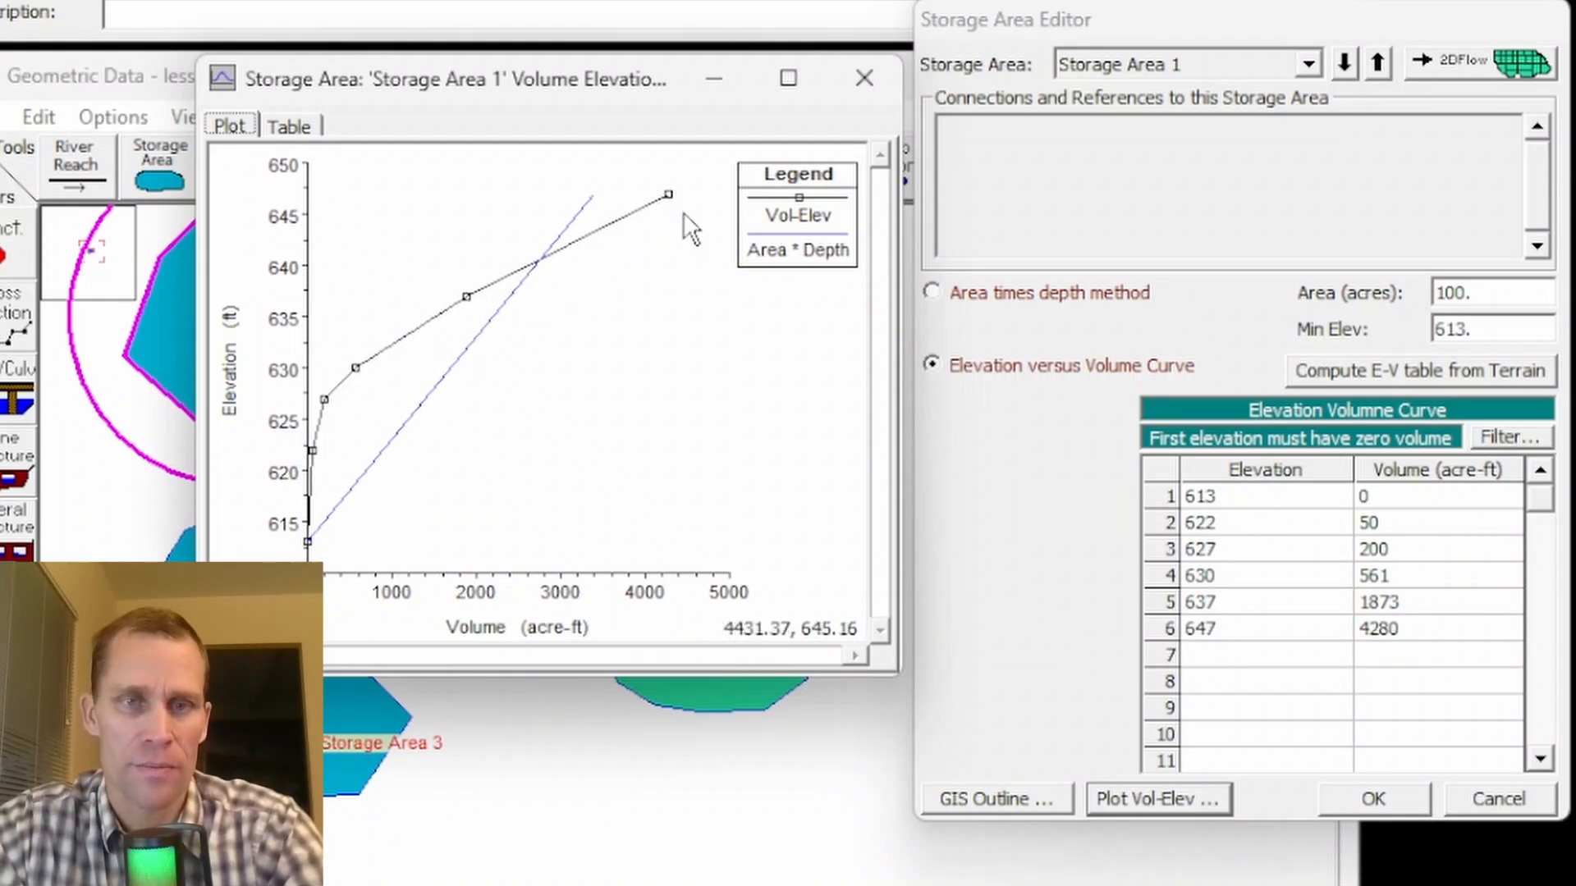
click(865, 79)
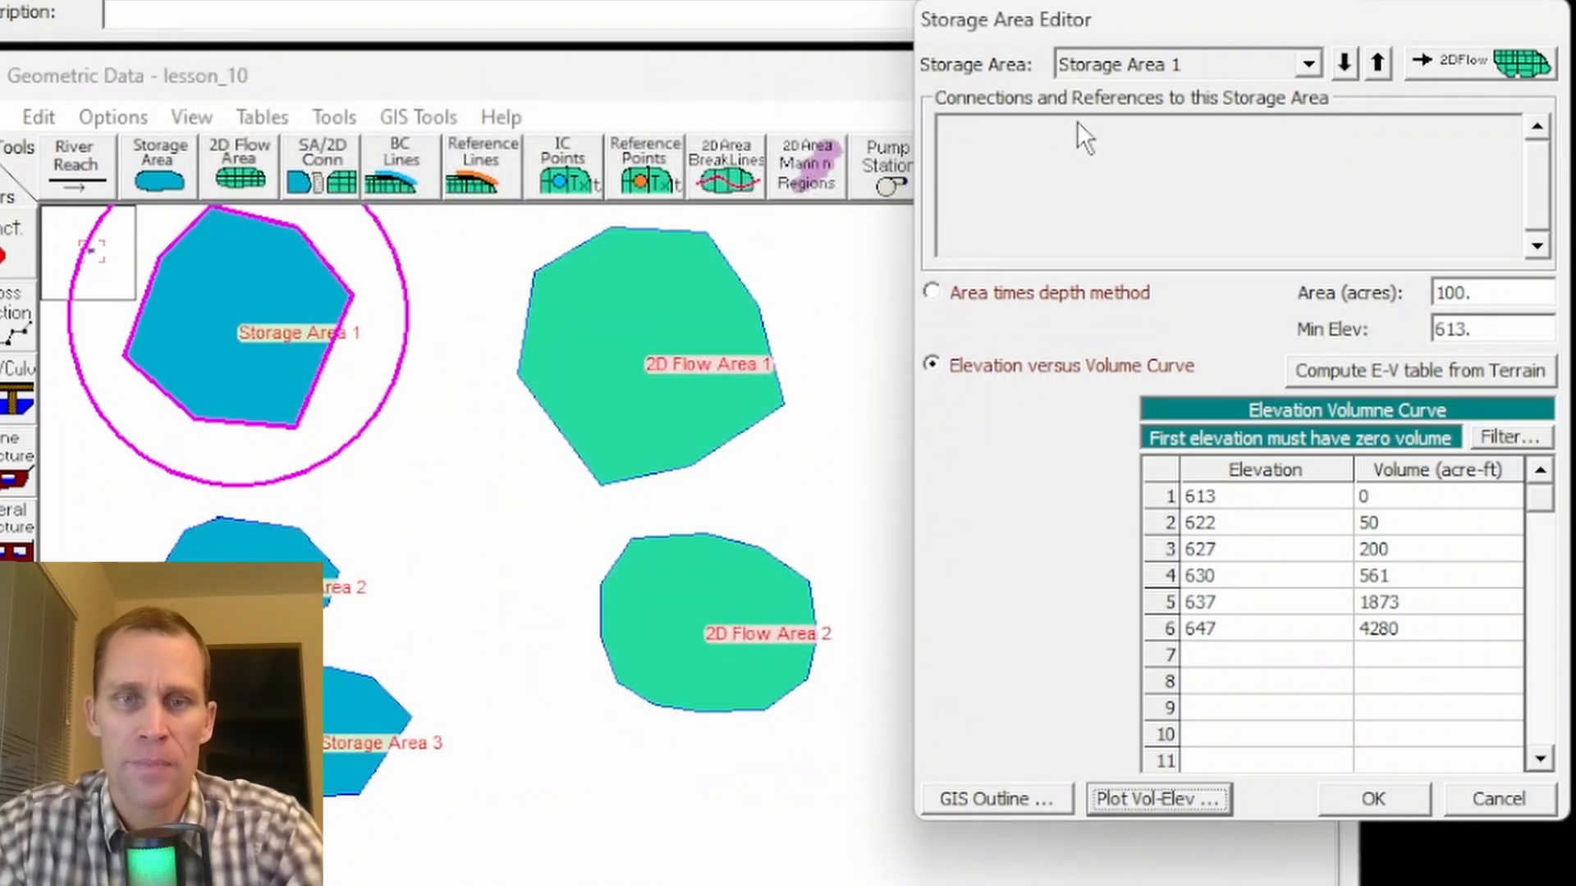
- Step through Storage Area 2, Storage Area 3 and back to Storage Area 1 in the editor
click(1308, 64)
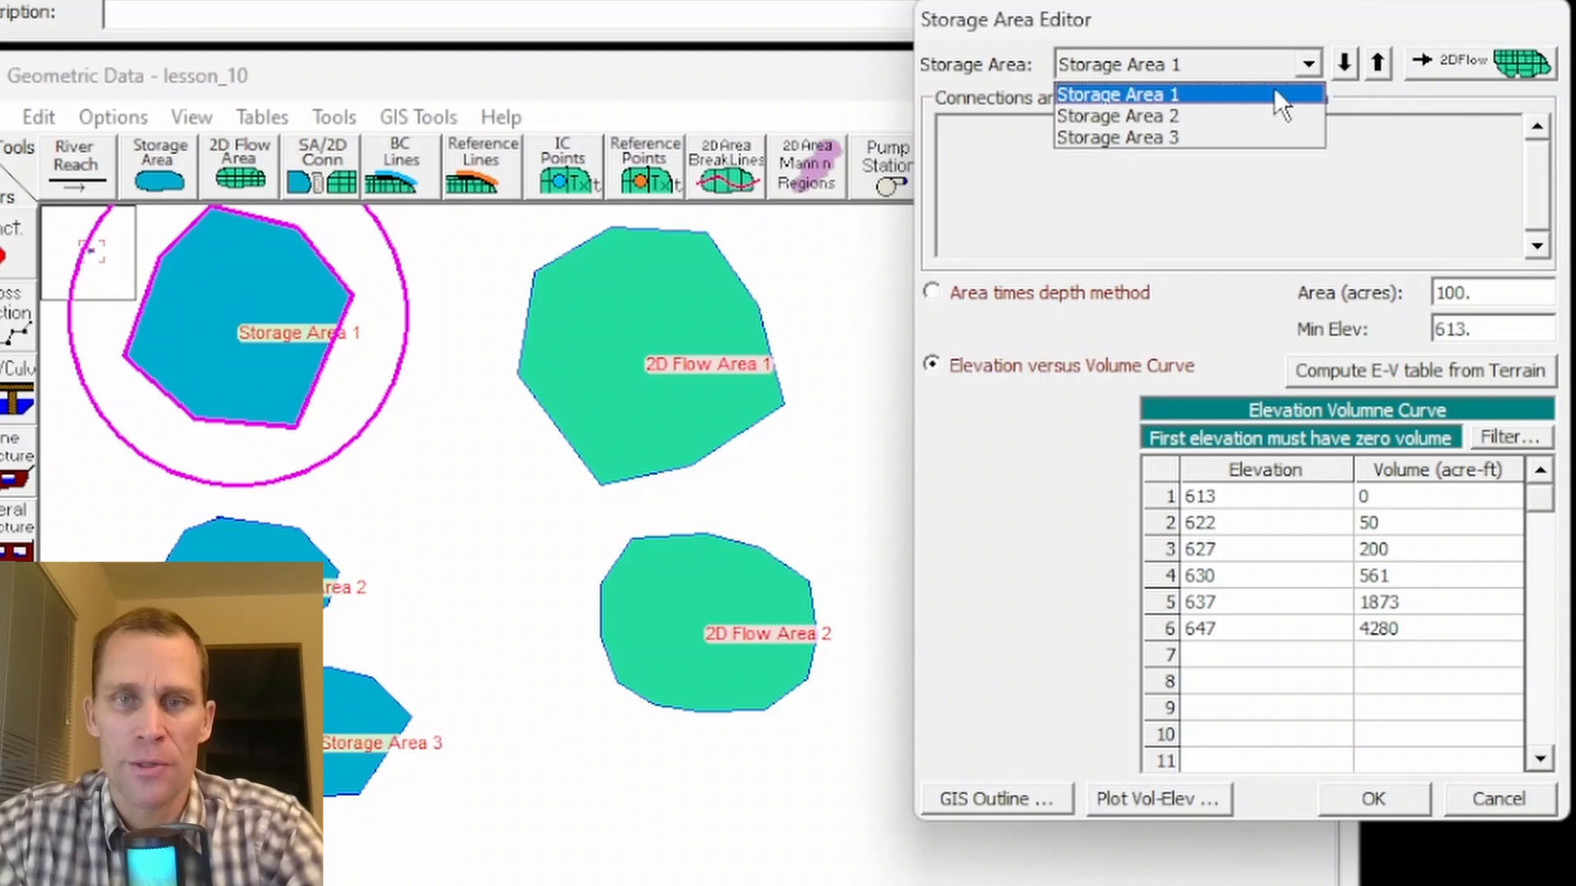
click(1260, 115)
click(1309, 64)
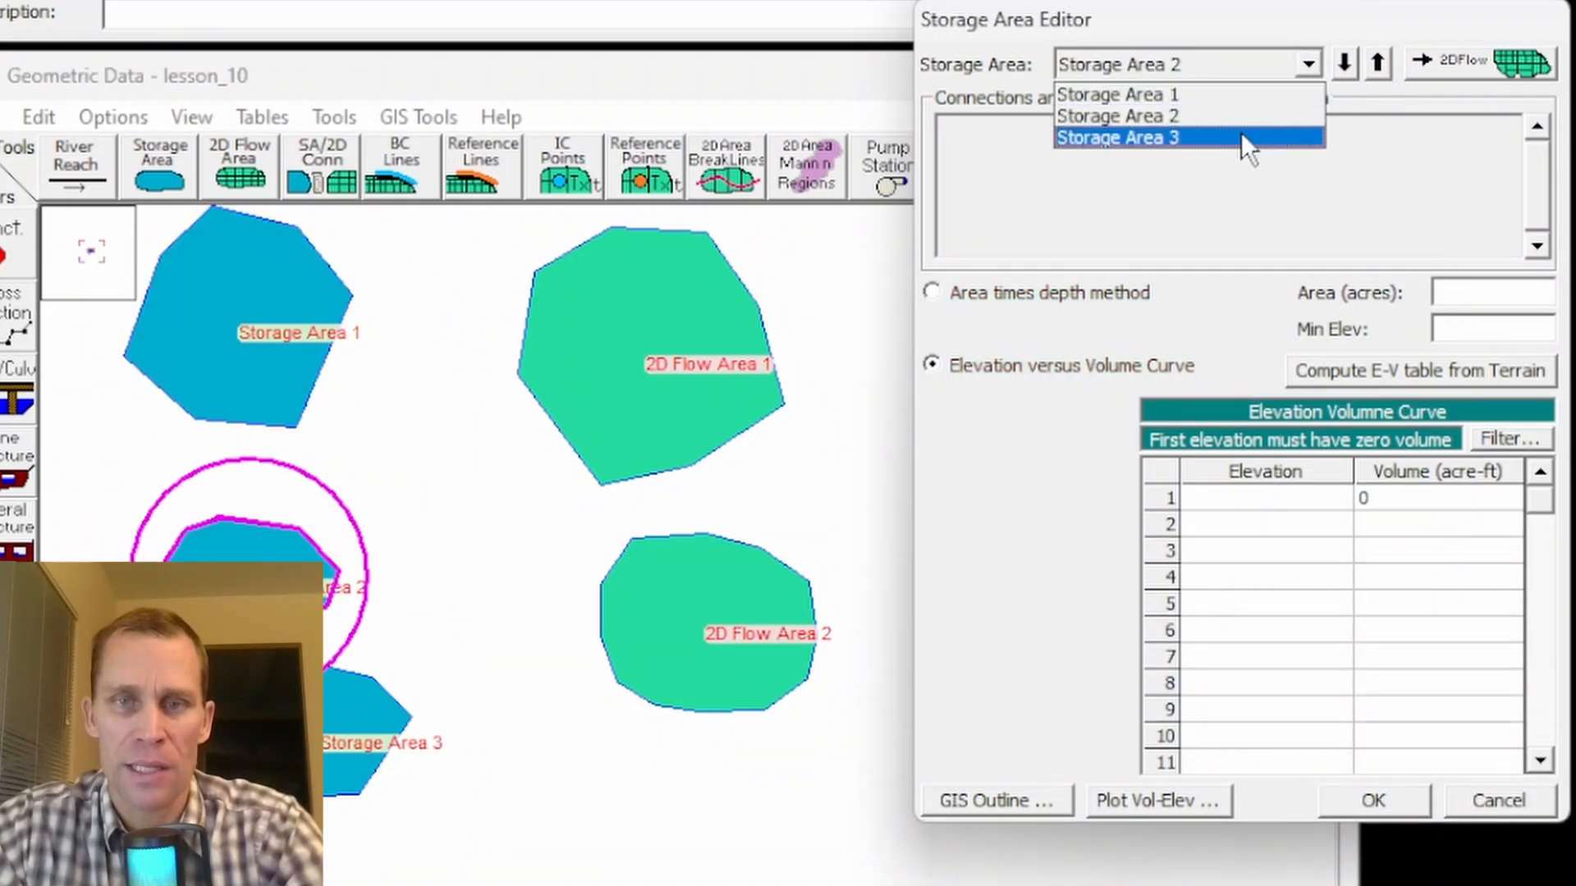
click(1247, 132)
click(1379, 59)
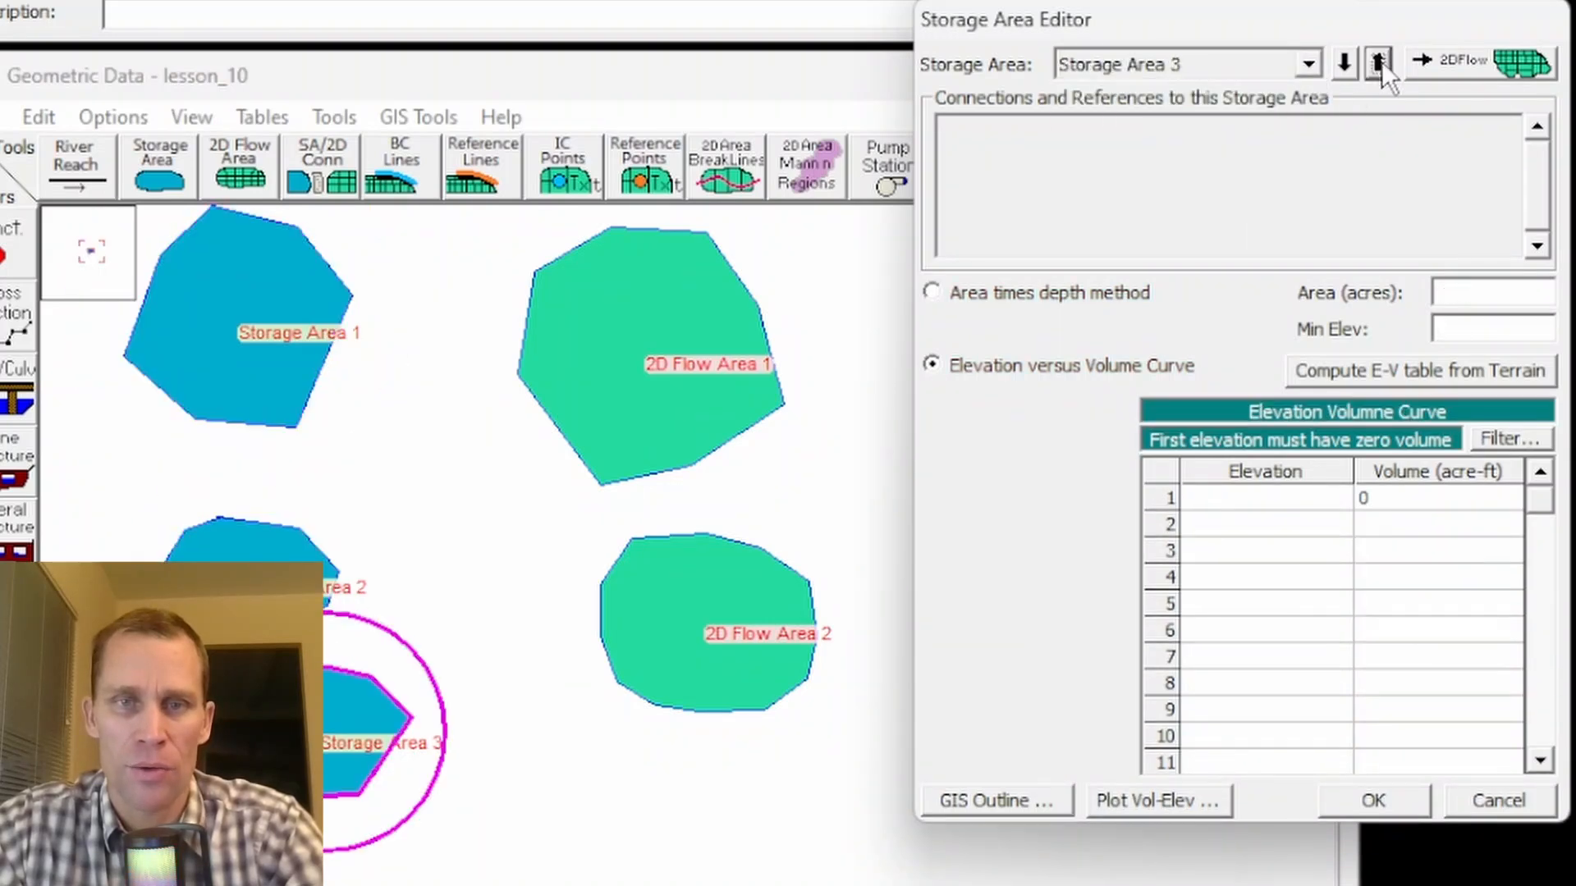
click(1381, 60)
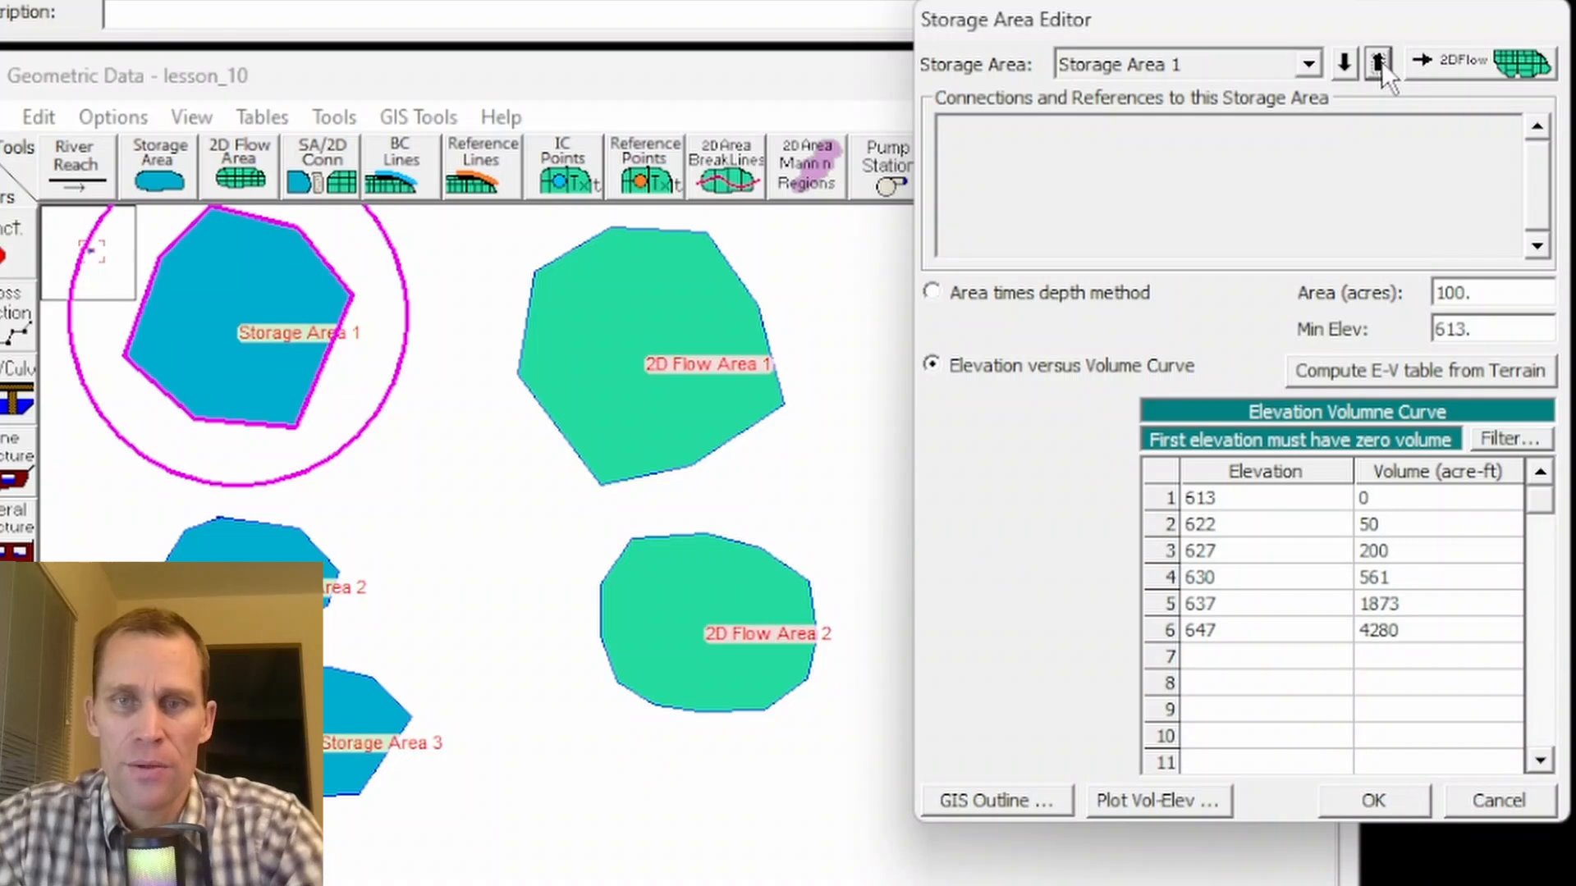
double_click(1344, 64)
click(1343, 64)
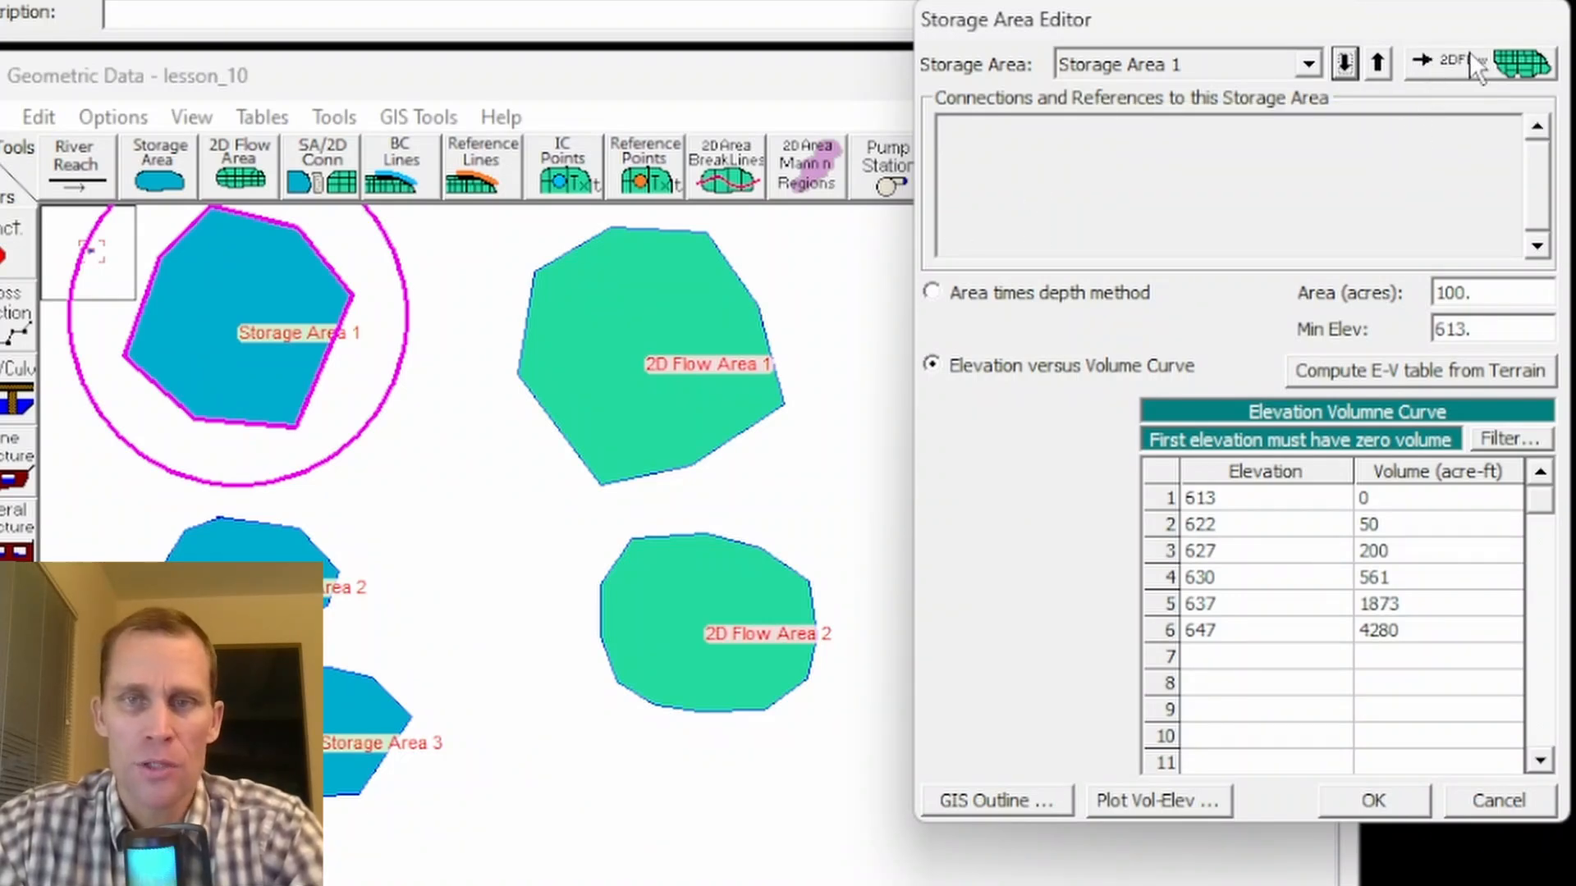
- Convert Storage Area 1 to a 2D flow area computation and close the 2D flow area editor
click(1458, 74)
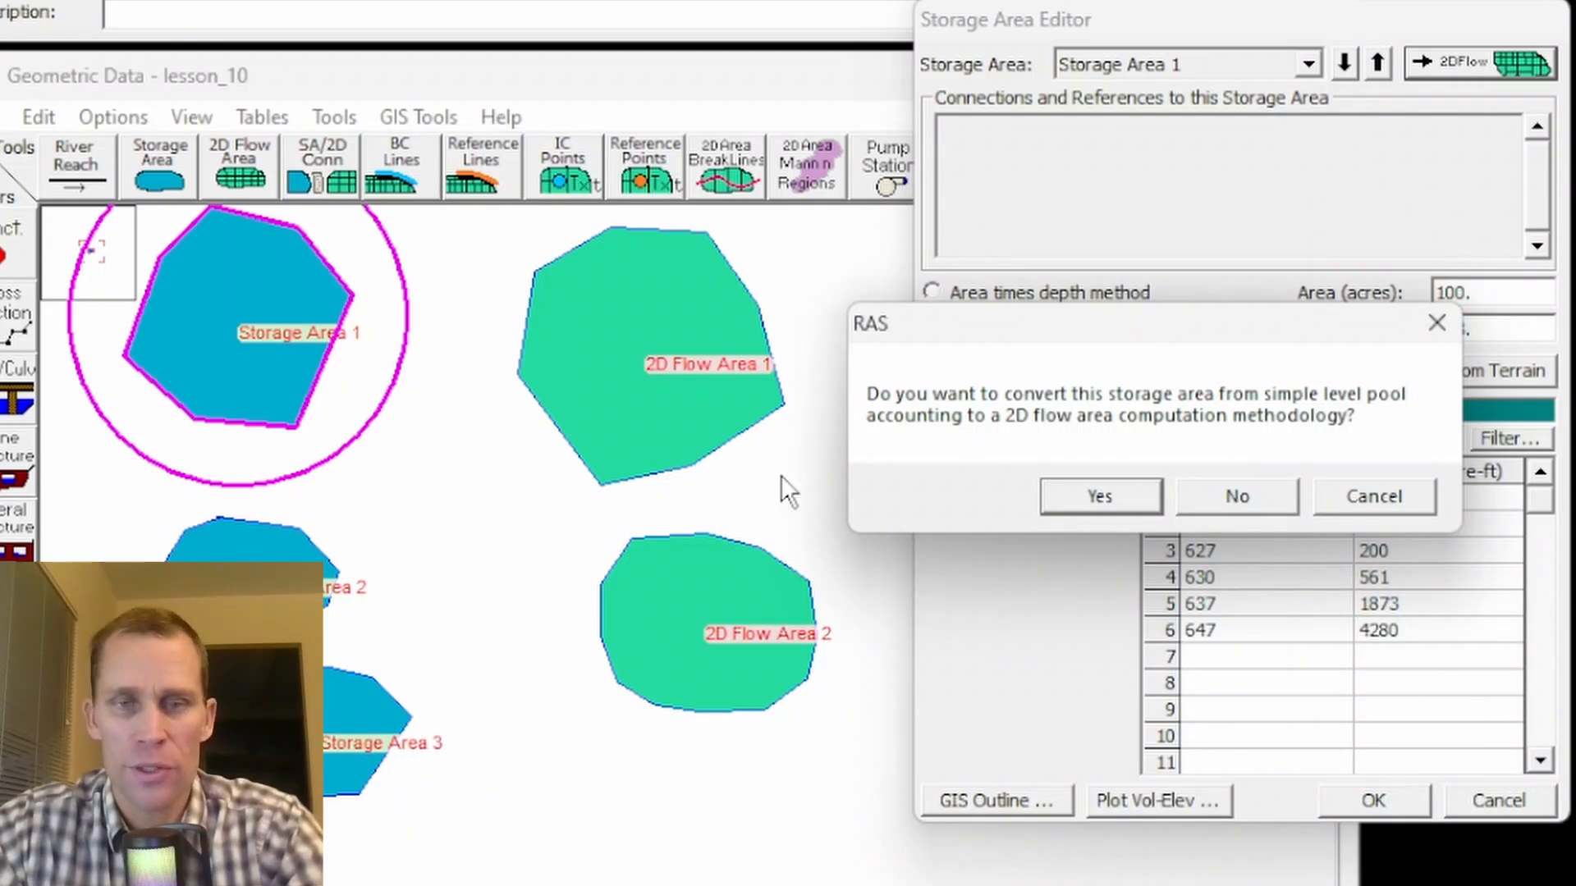
click(1111, 497)
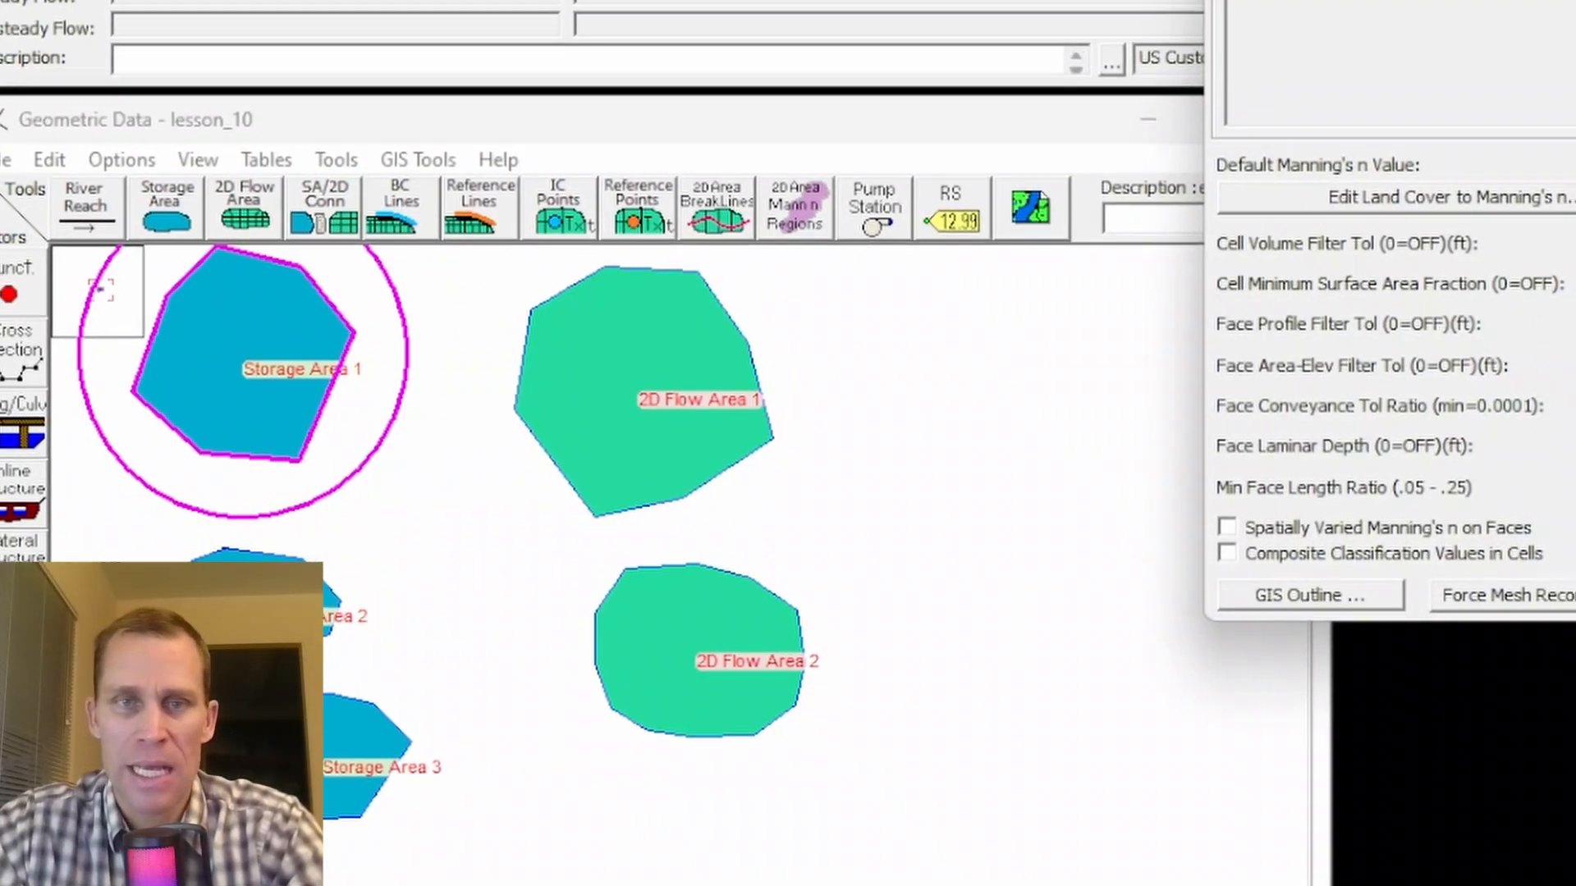
drag(1575, 2, 1241, 4)
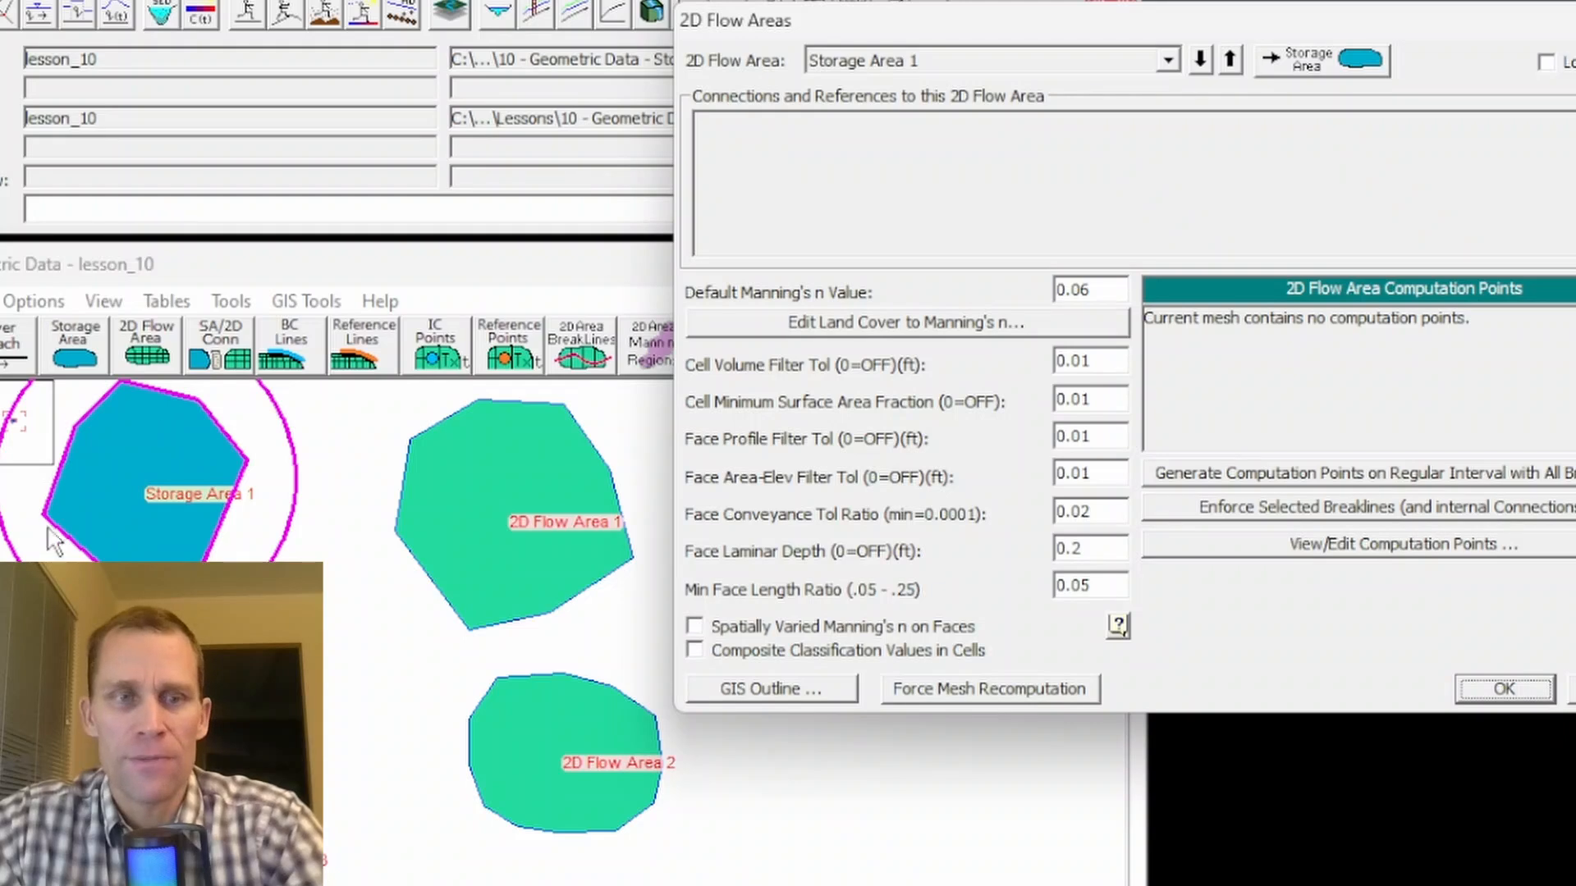
click(955, 63)
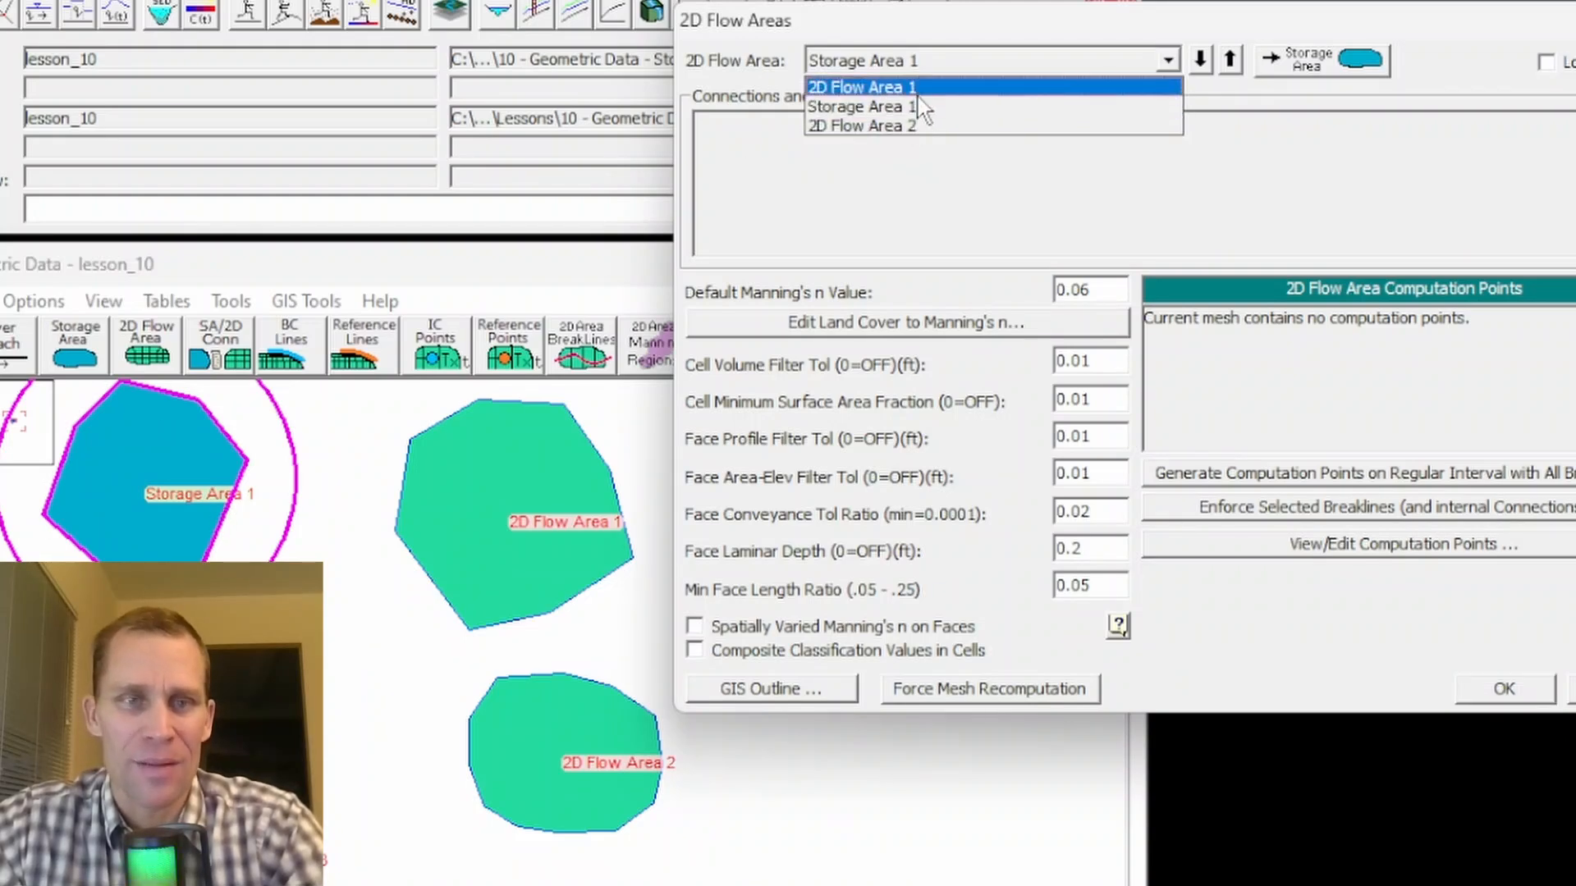
click(971, 34)
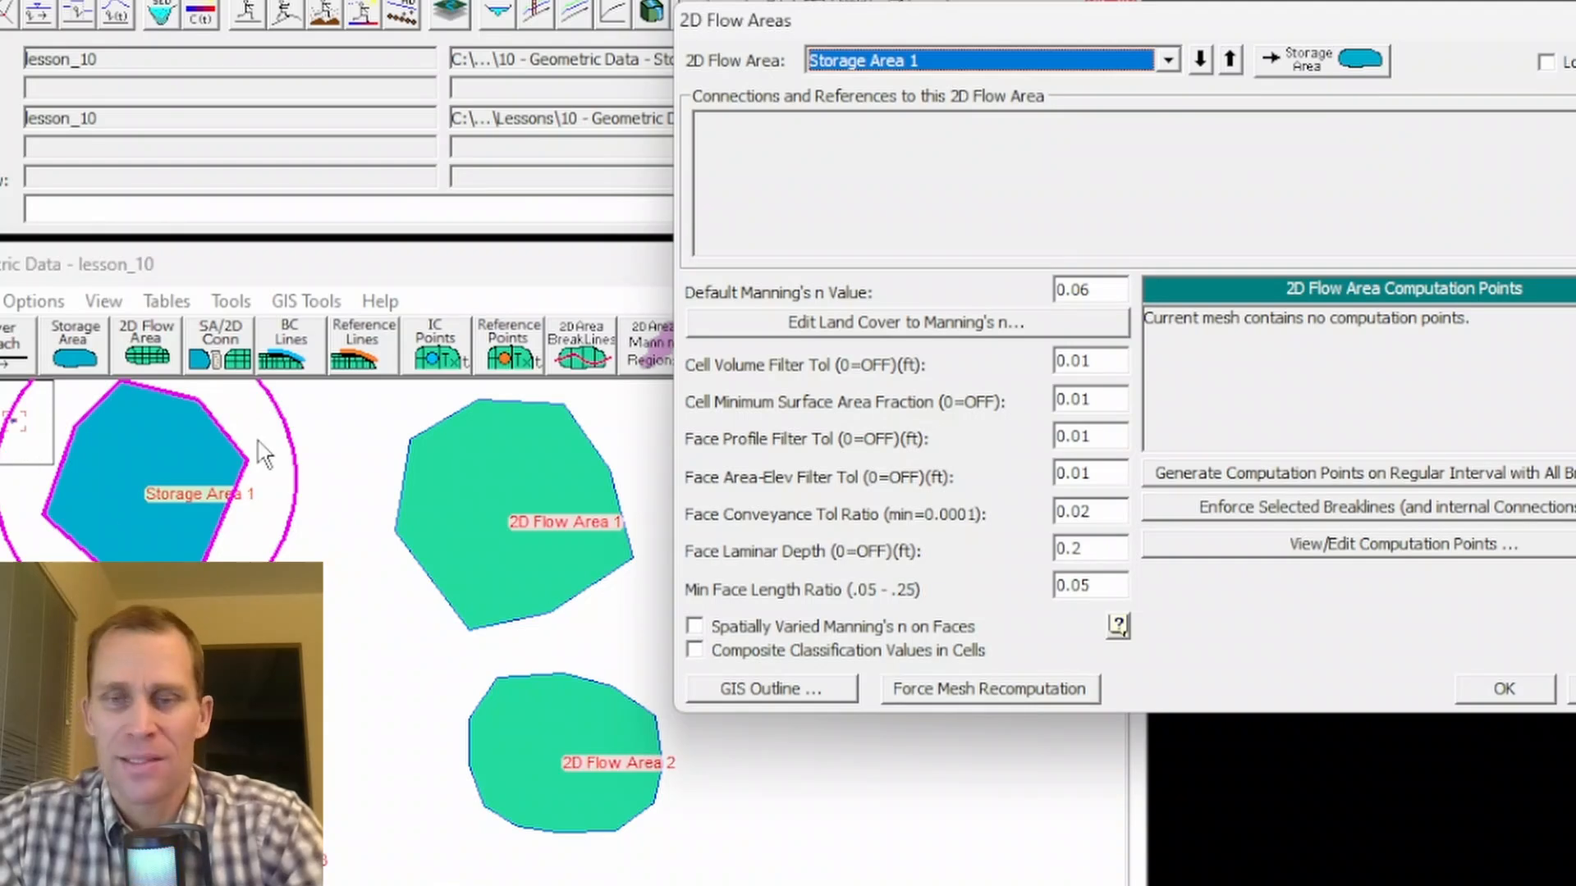
click(1504, 688)
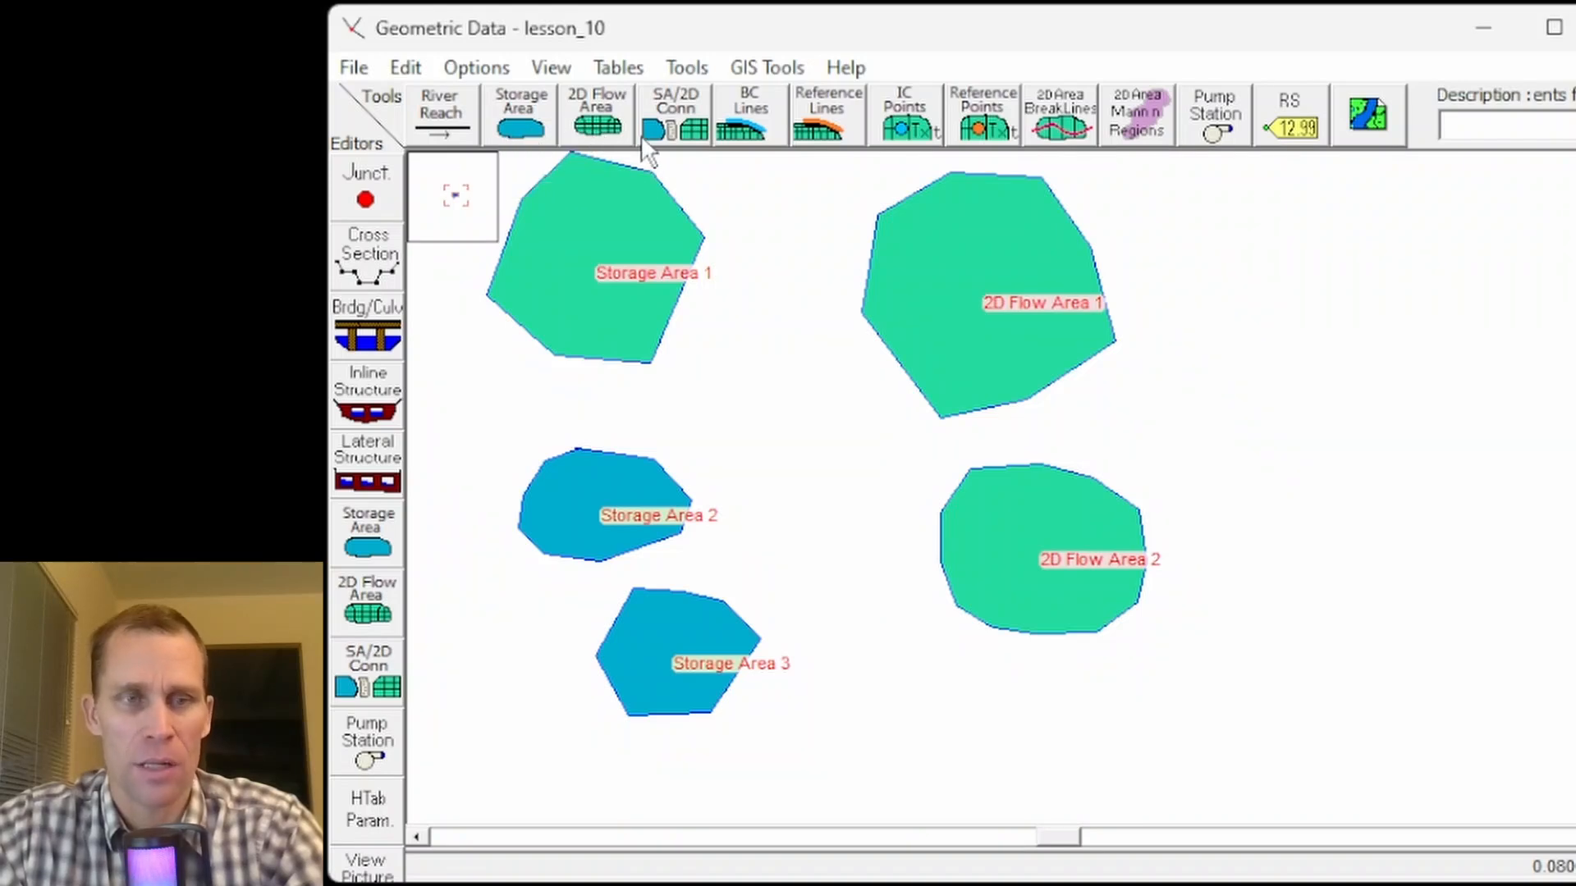
- Convert Storage Area 1 back to a simple level pool storage area and close the storage area editor
right_click(618, 192)
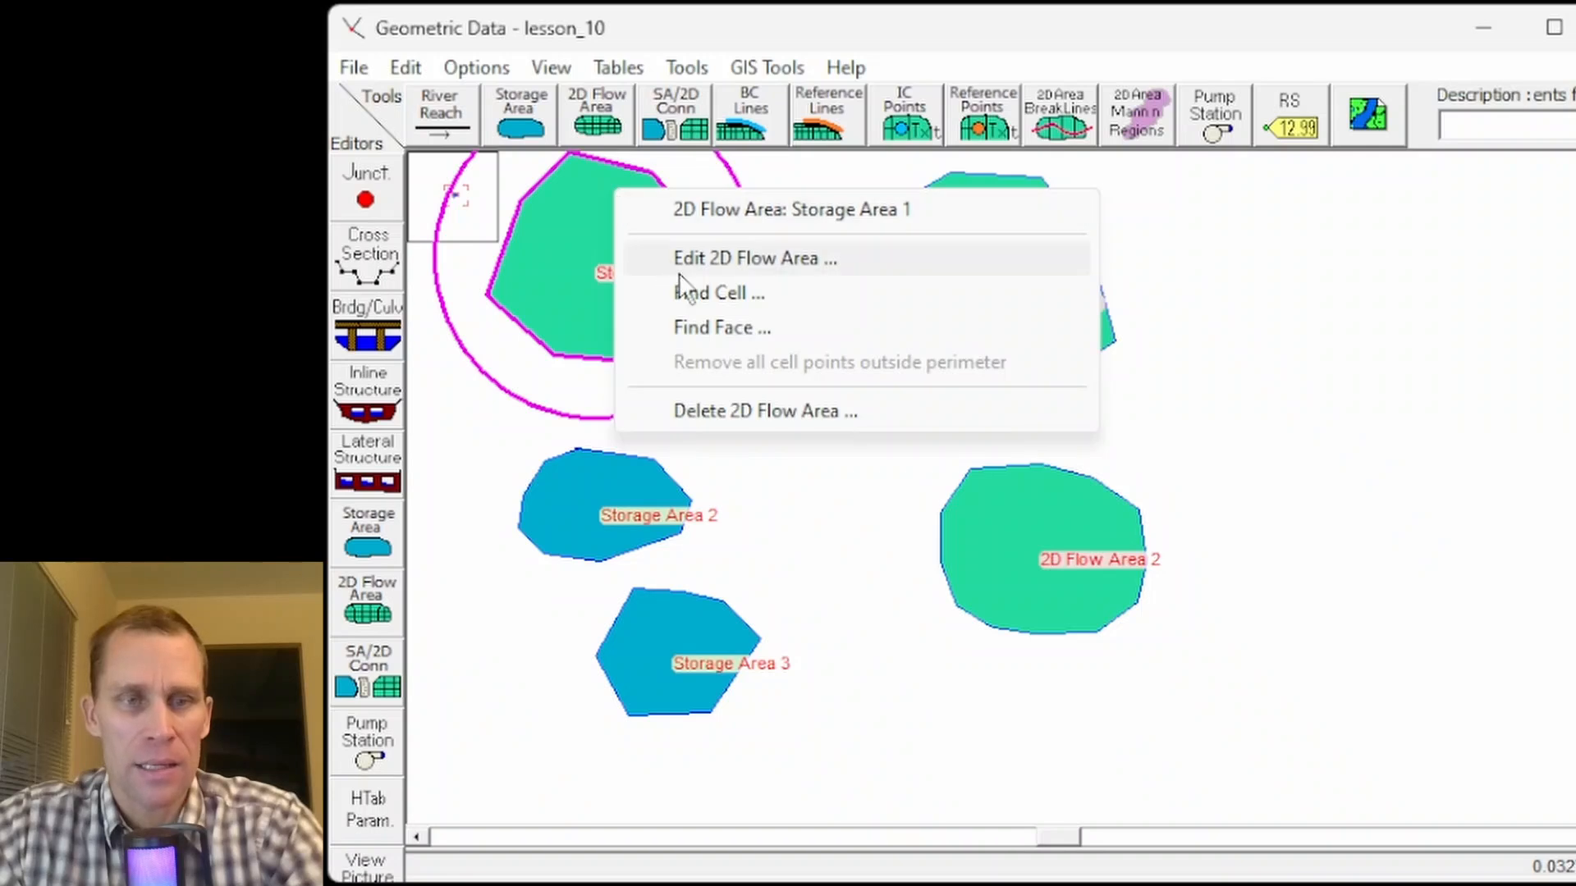
click(741, 261)
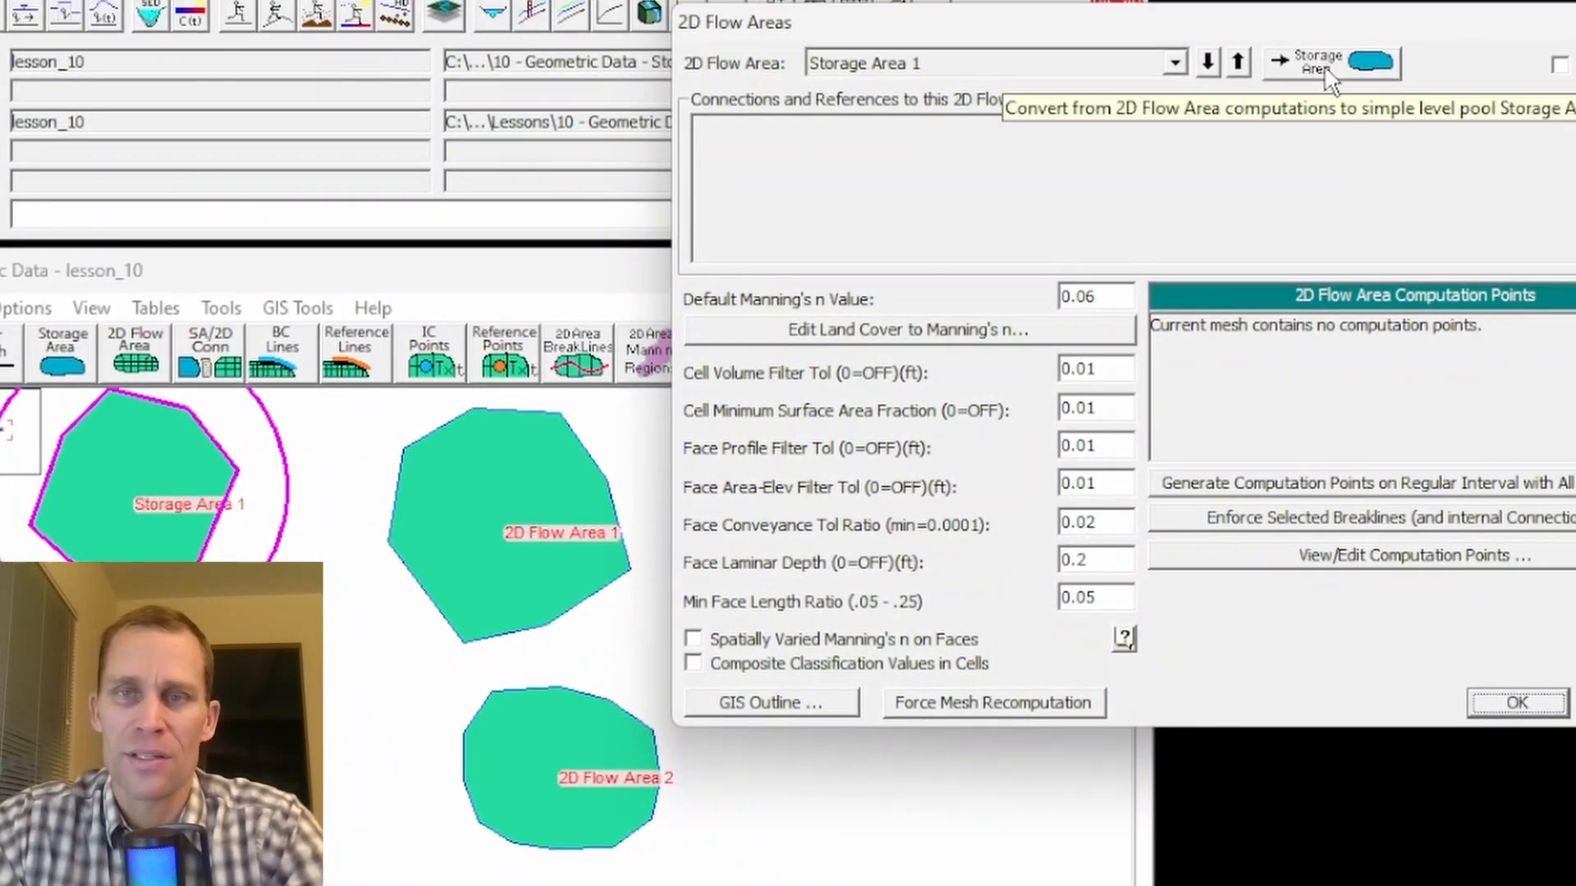
click(1323, 77)
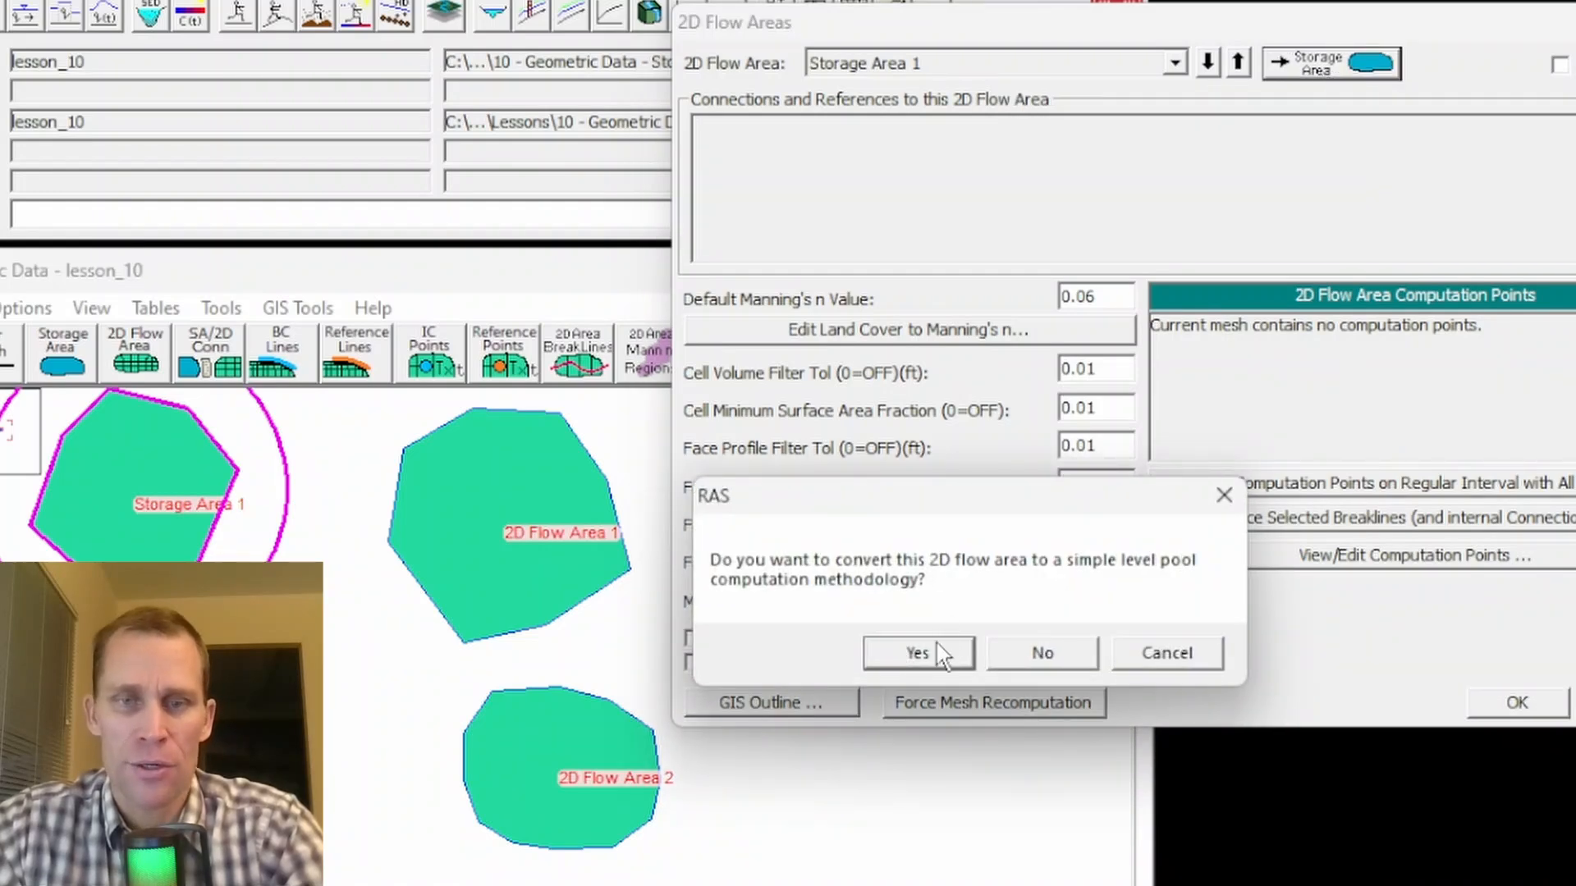
click(941, 657)
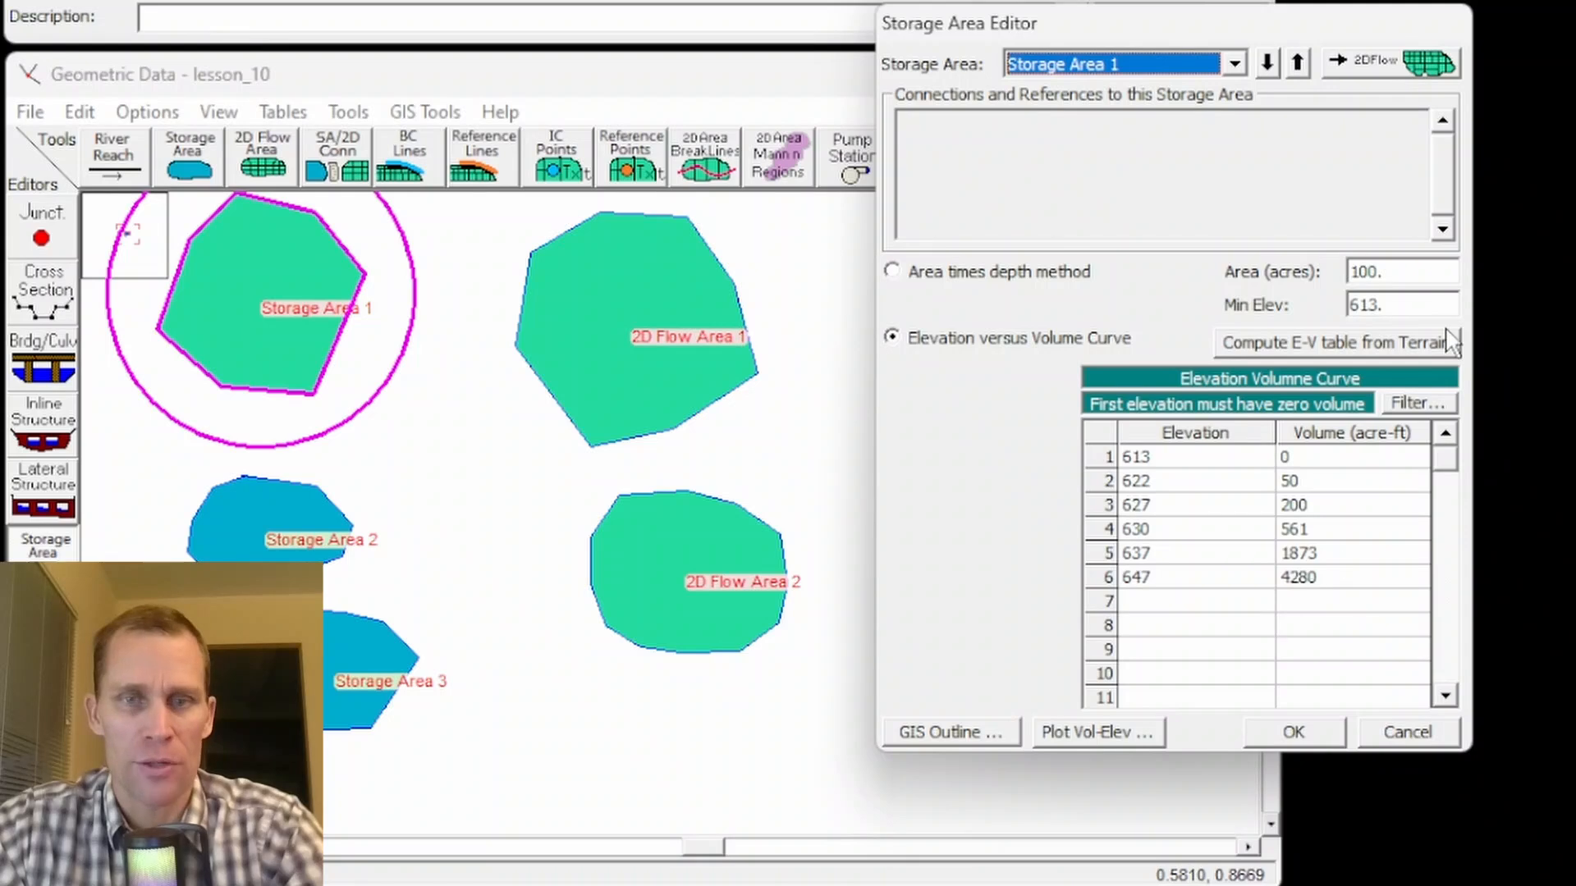
click(1294, 732)
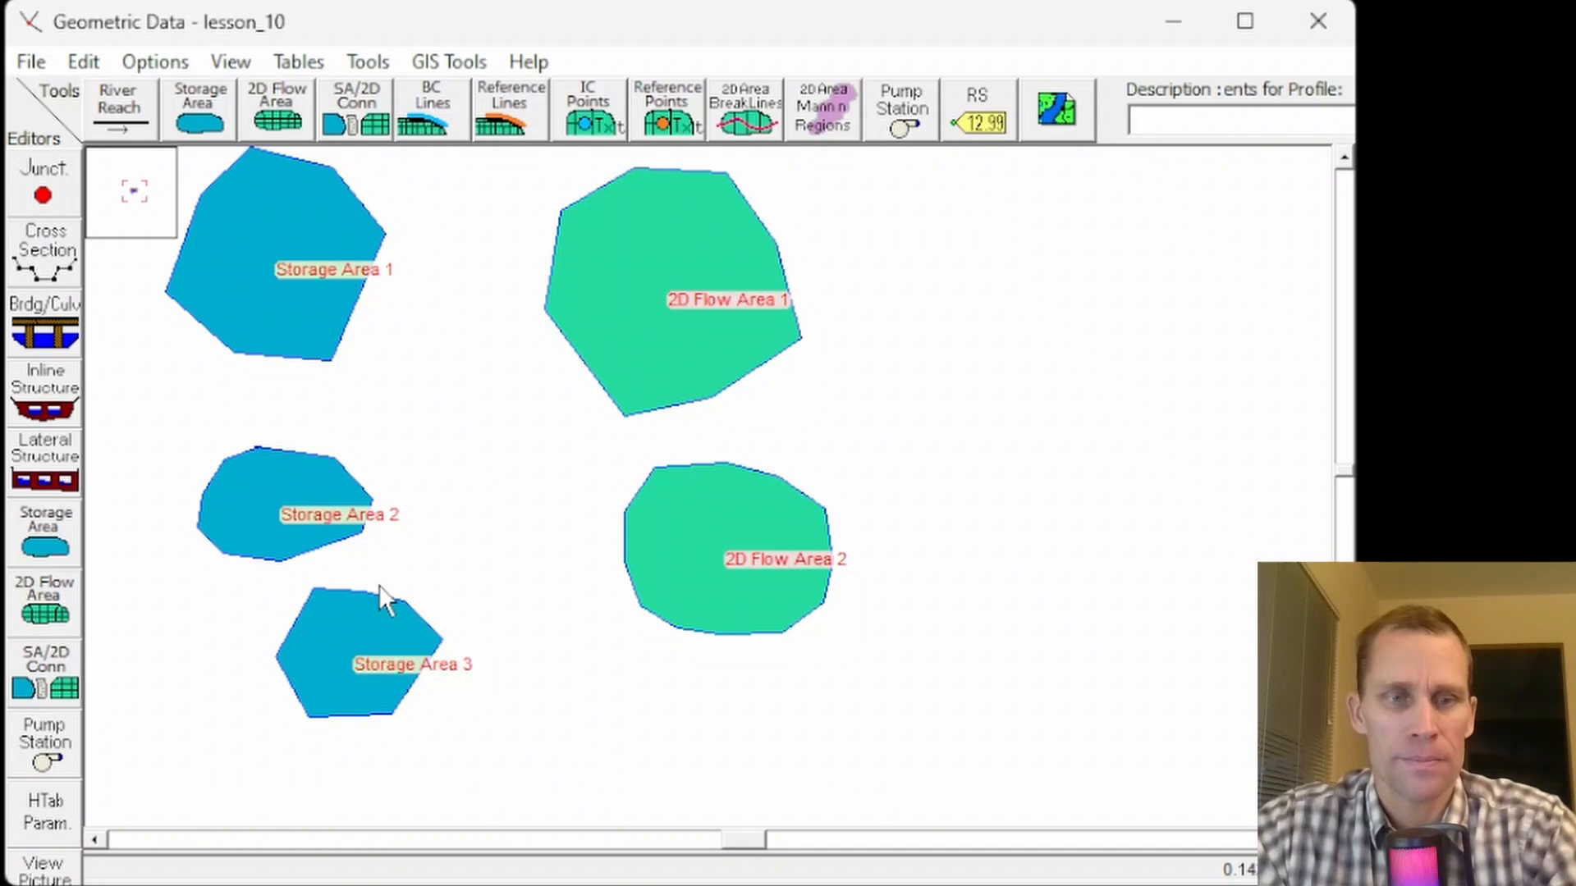
- Move a top vertex of Storage Area 3 to the right and nudge a lower-left vertex of 2D Flow Area 2
click(378, 585)
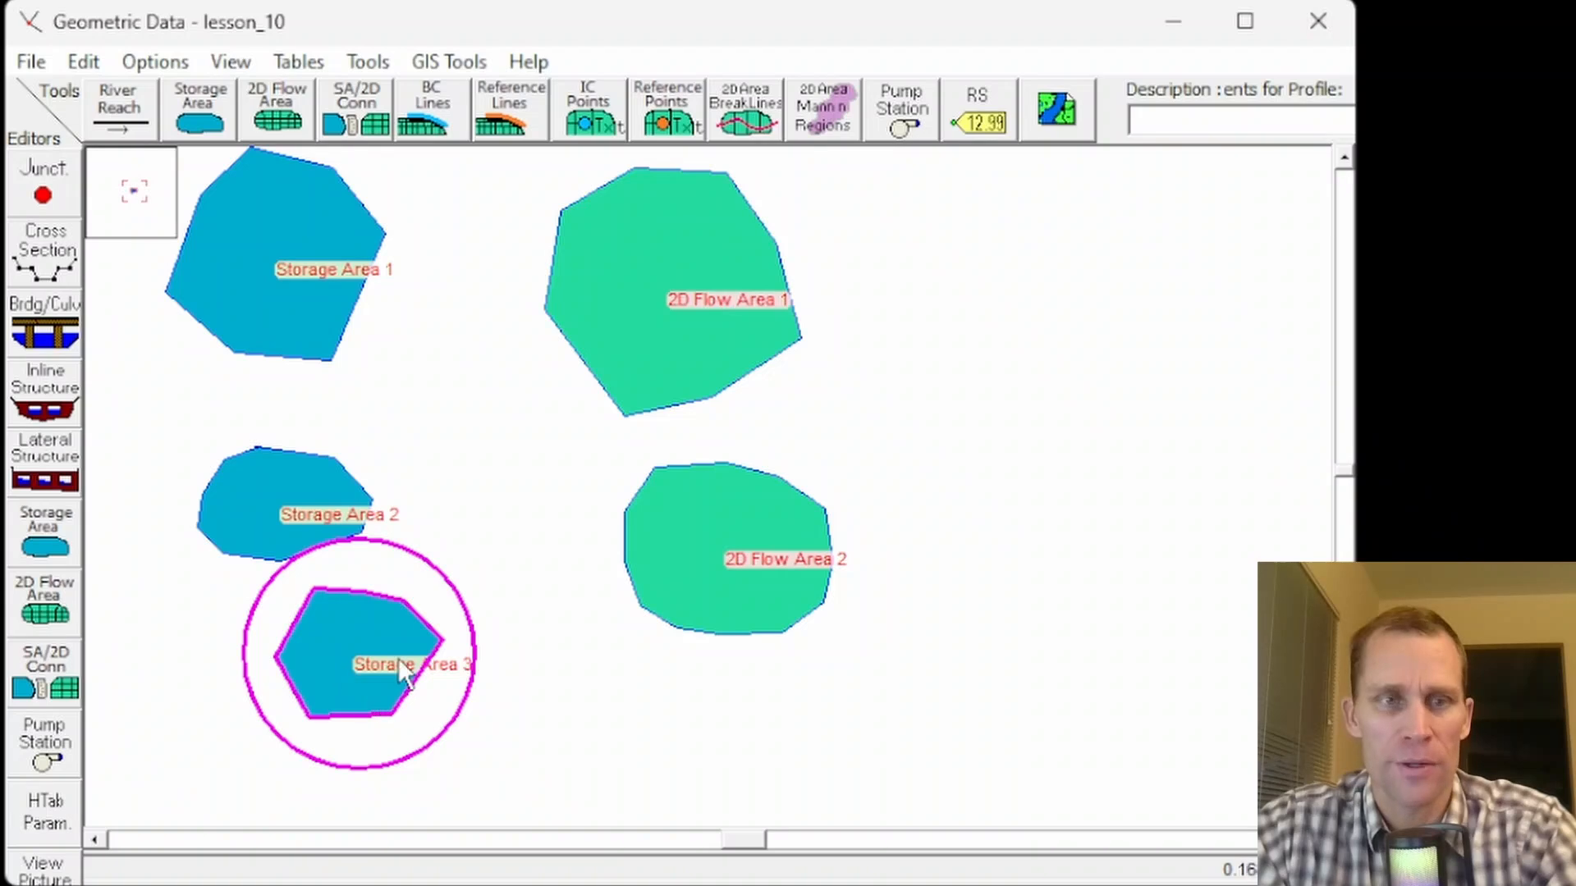
click(87, 60)
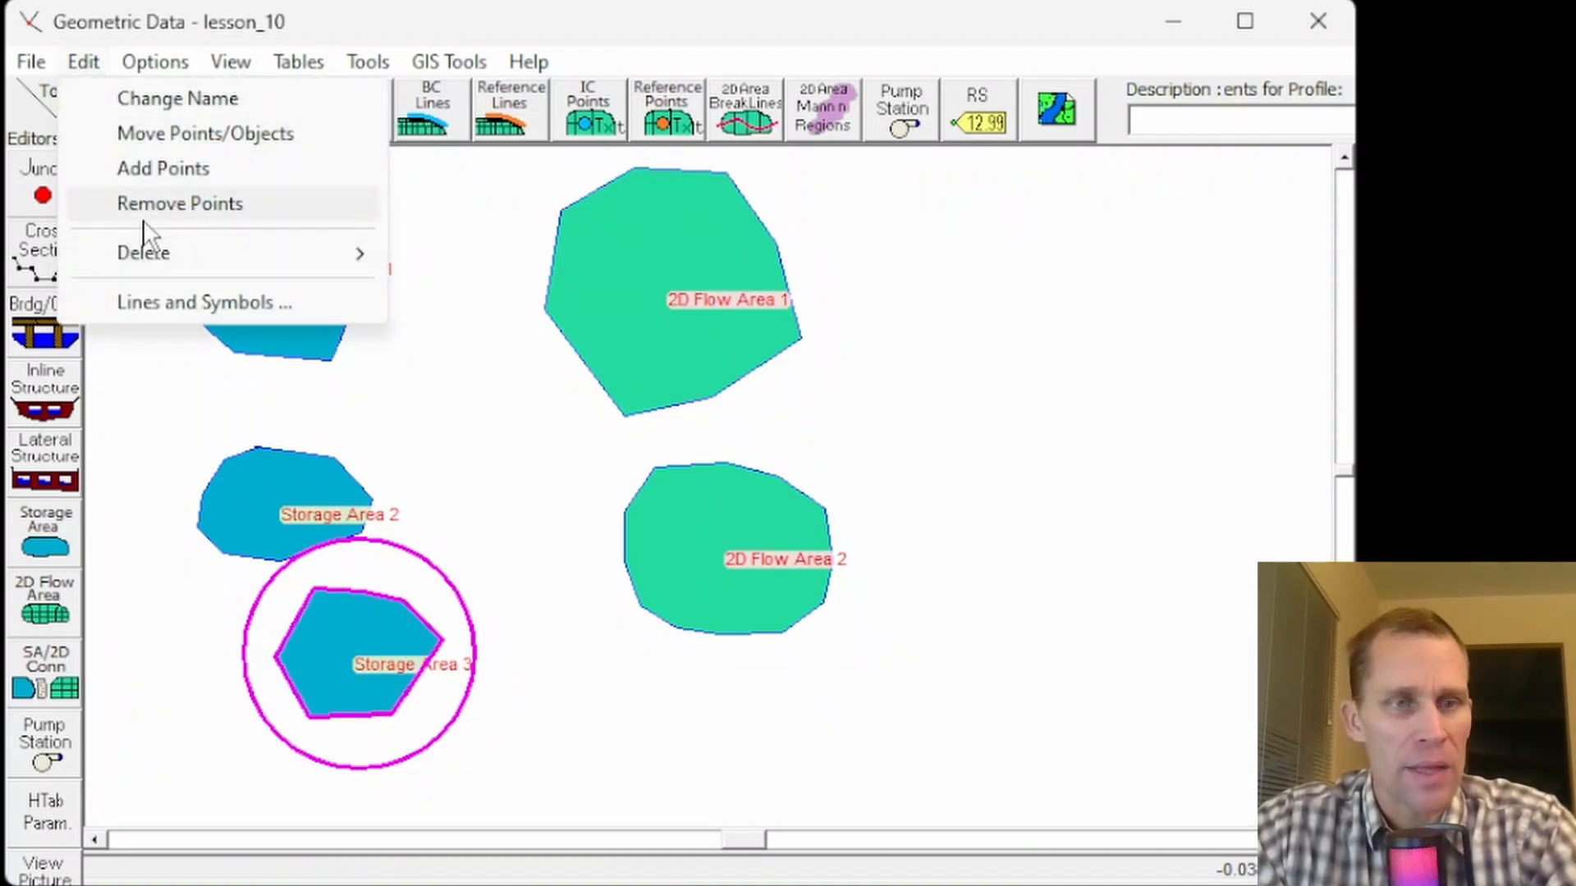
click(161, 133)
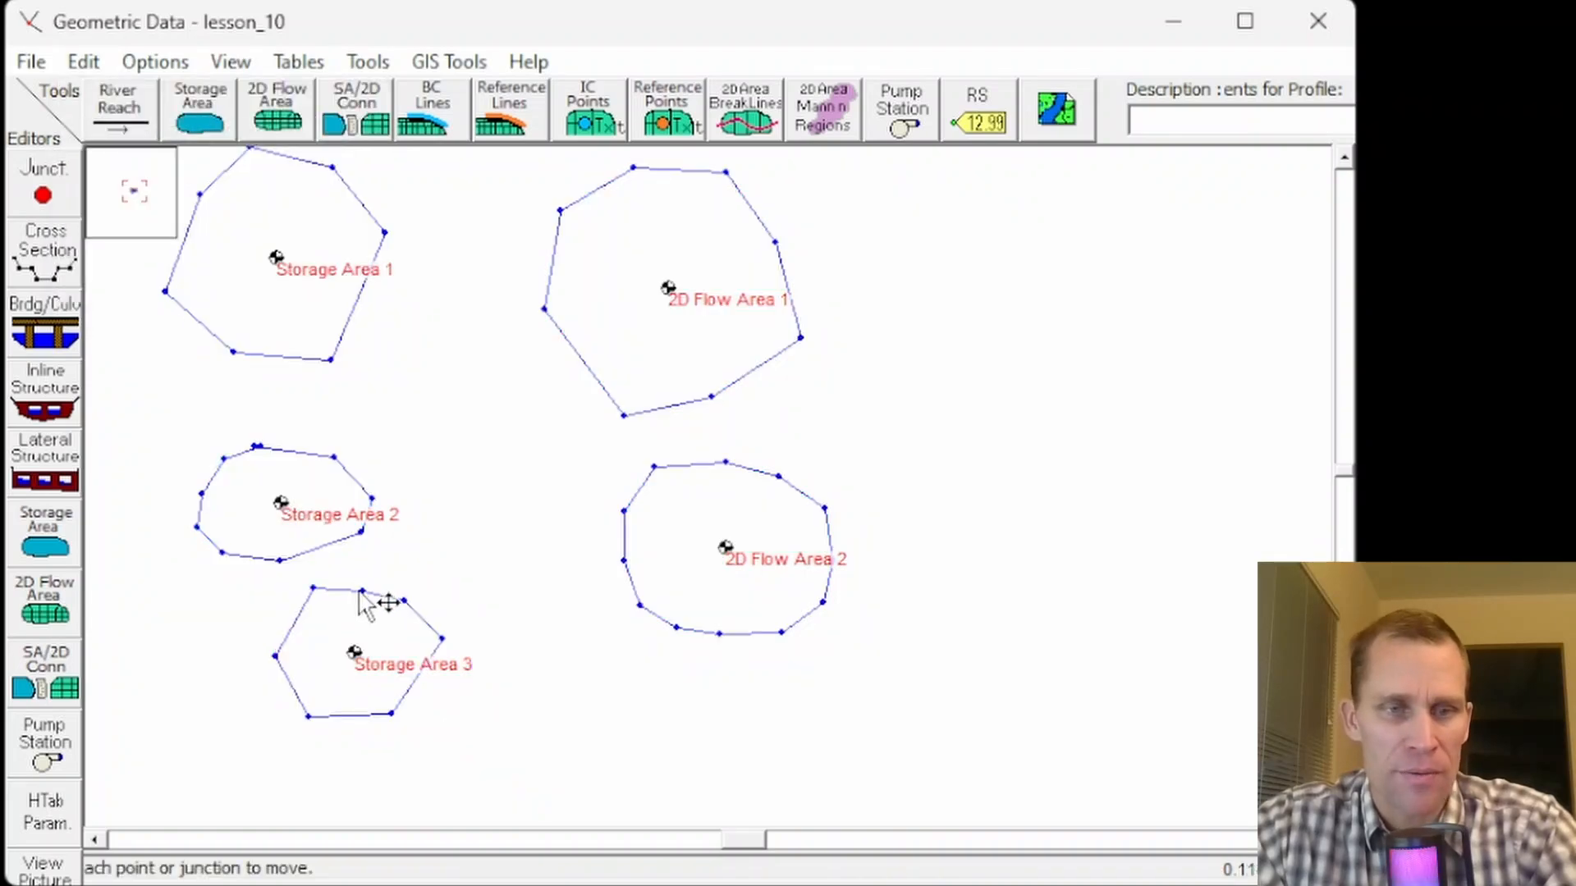
drag(361, 591, 424, 591)
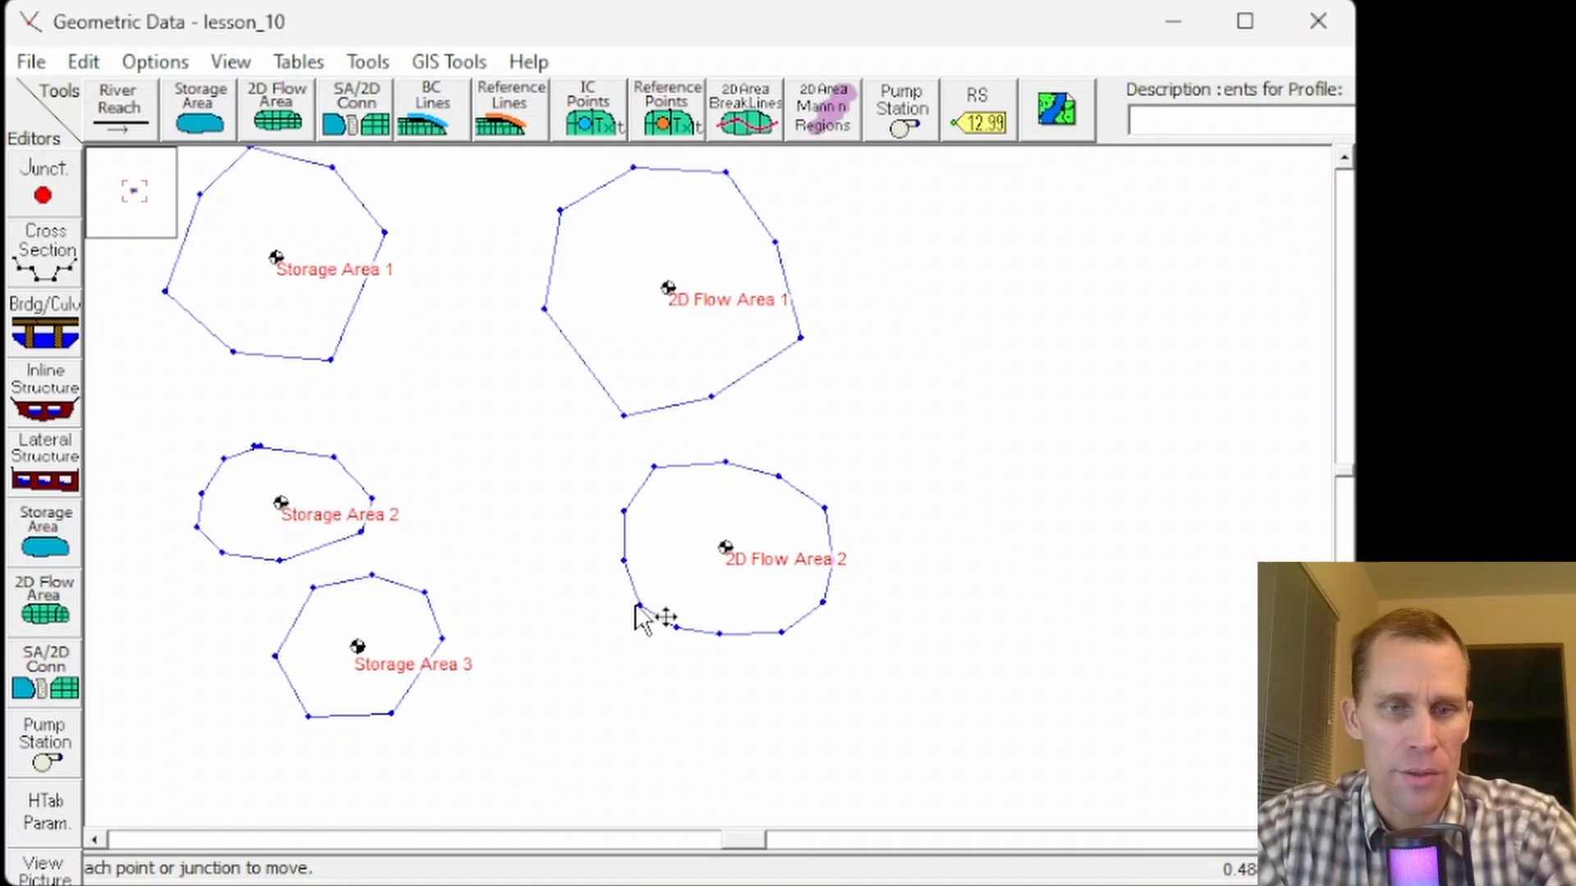
drag(638, 605, 648, 604)
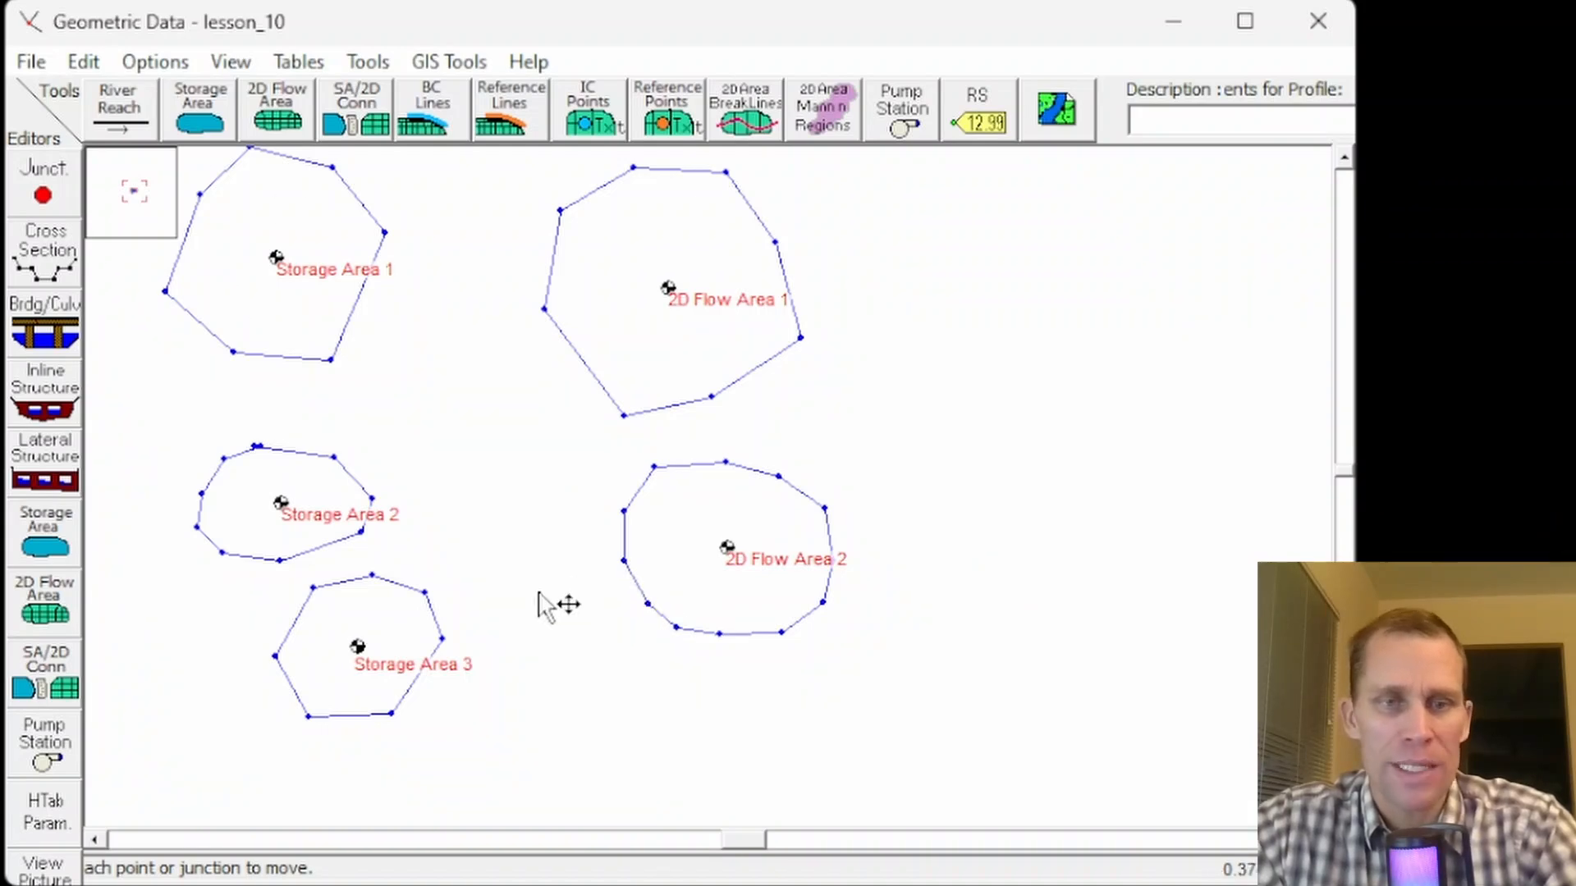
- Add a vertex on the lower-left edge of 2D Flow Area 1 and move it slightly outward
click(84, 63)
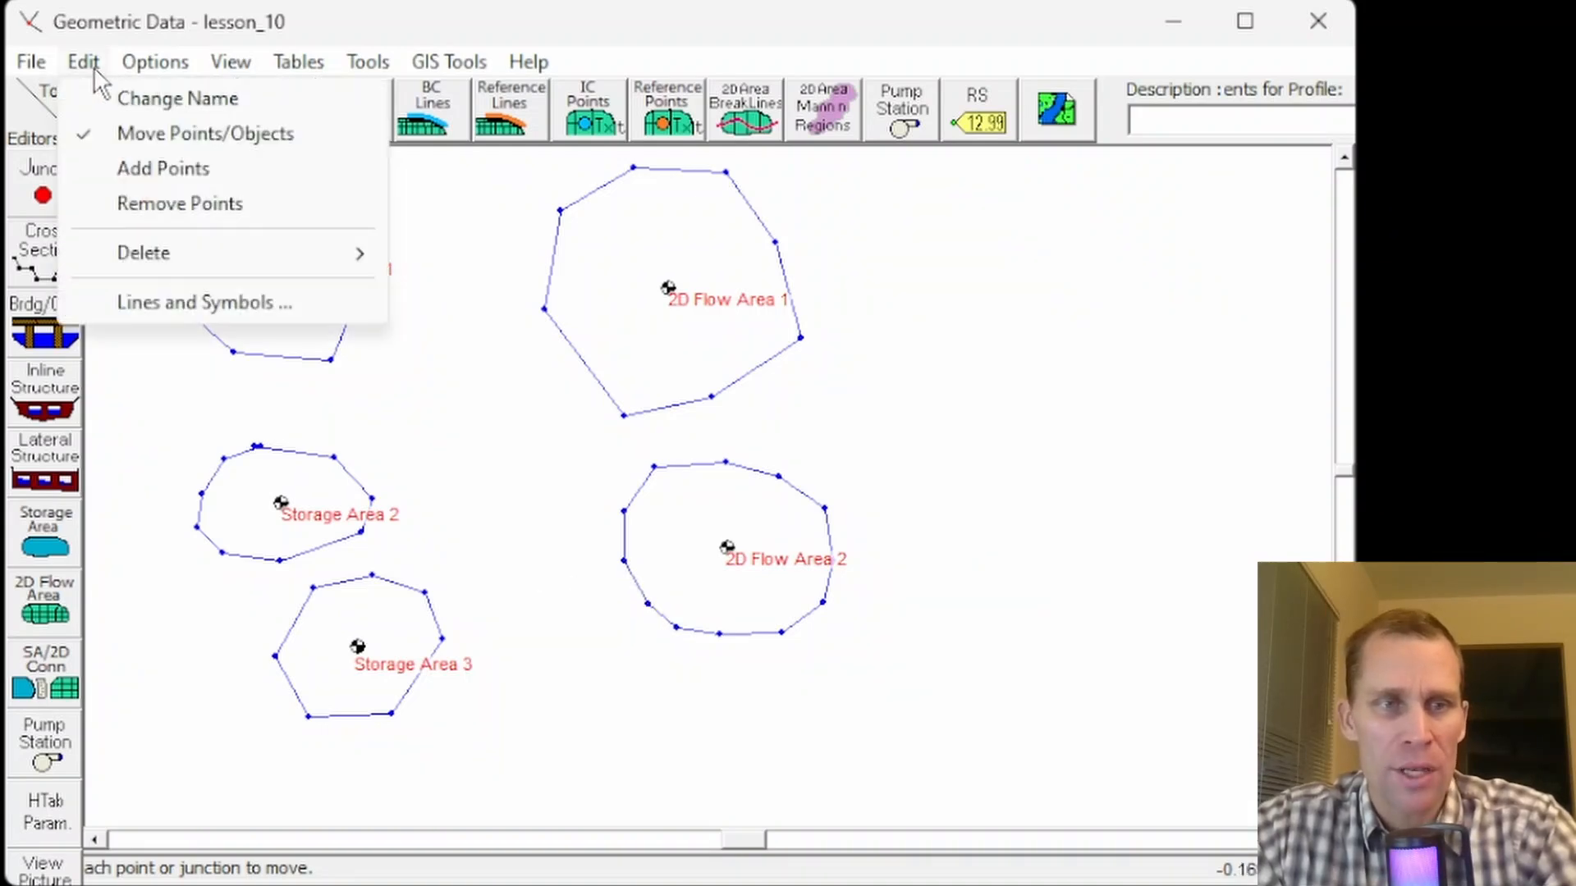
click(163, 169)
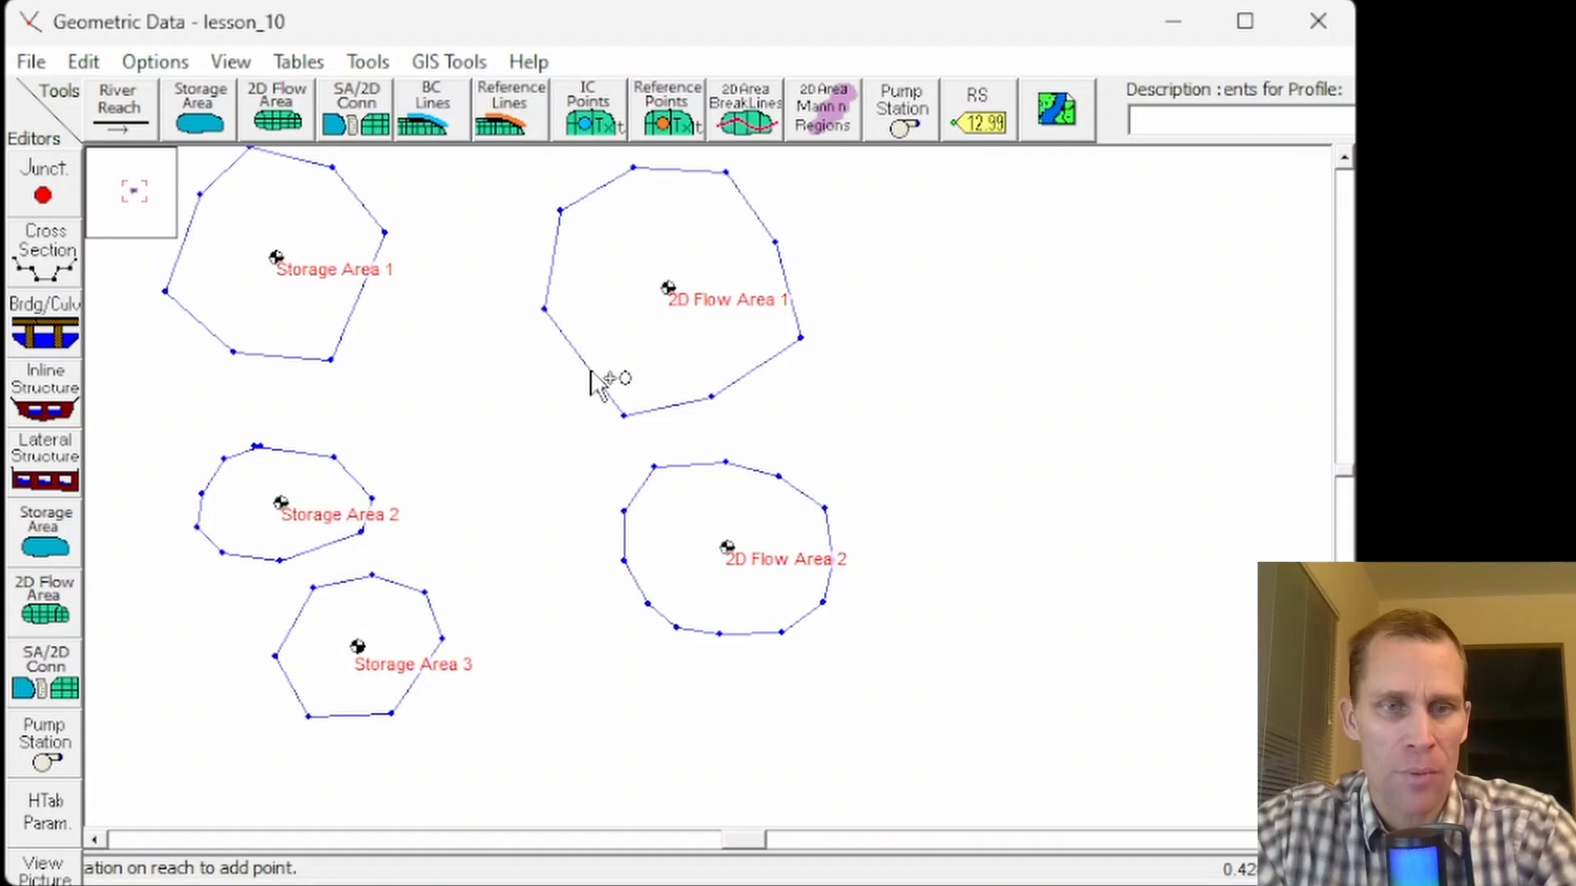
click(83, 63)
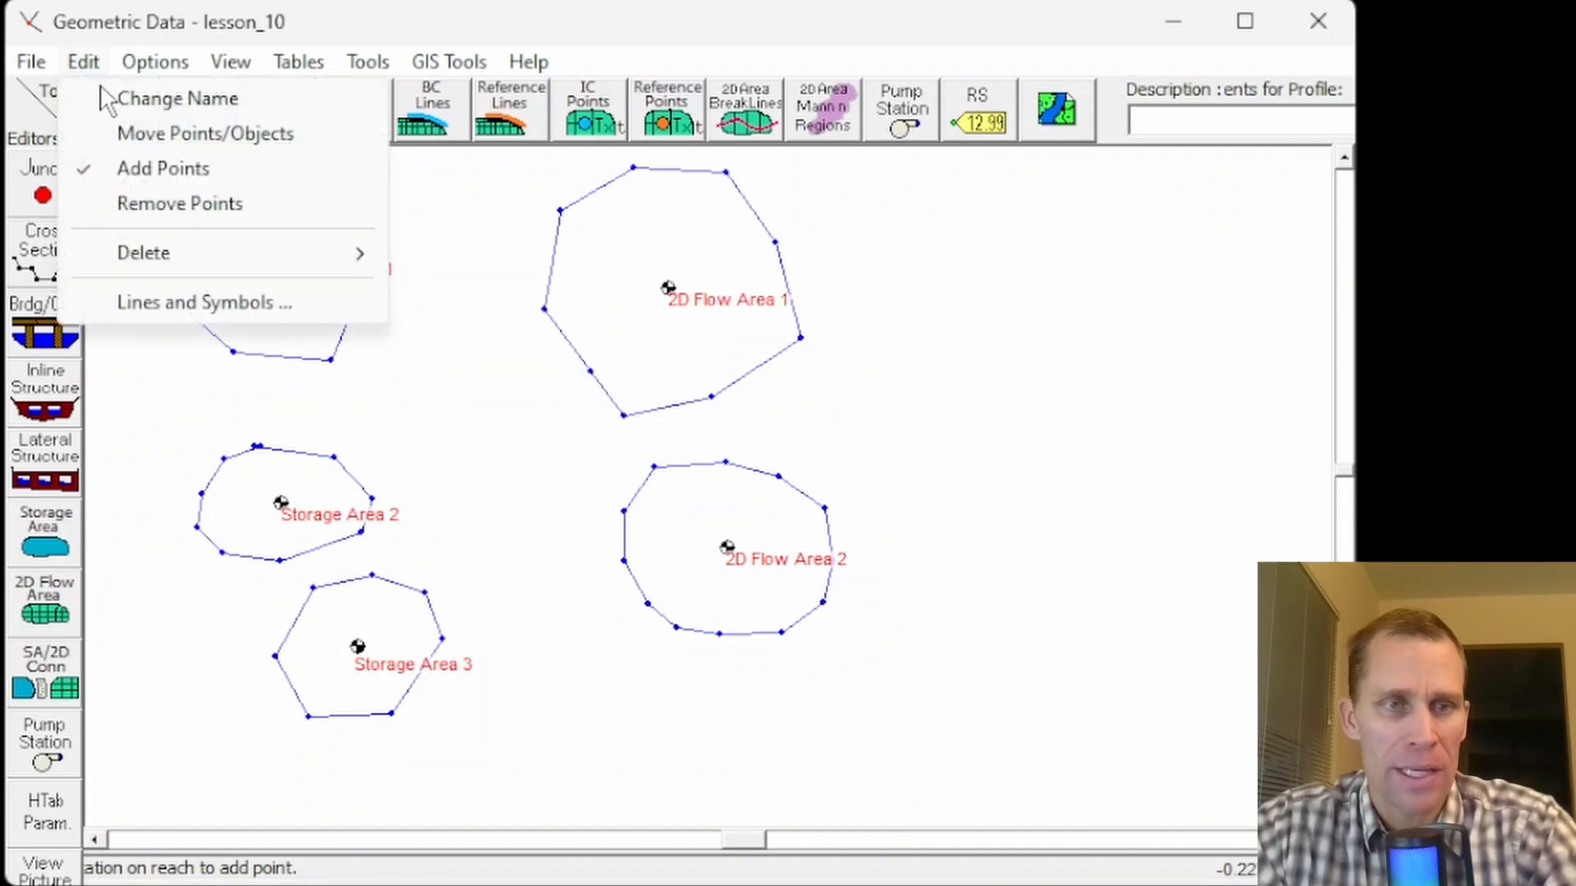
click(175, 139)
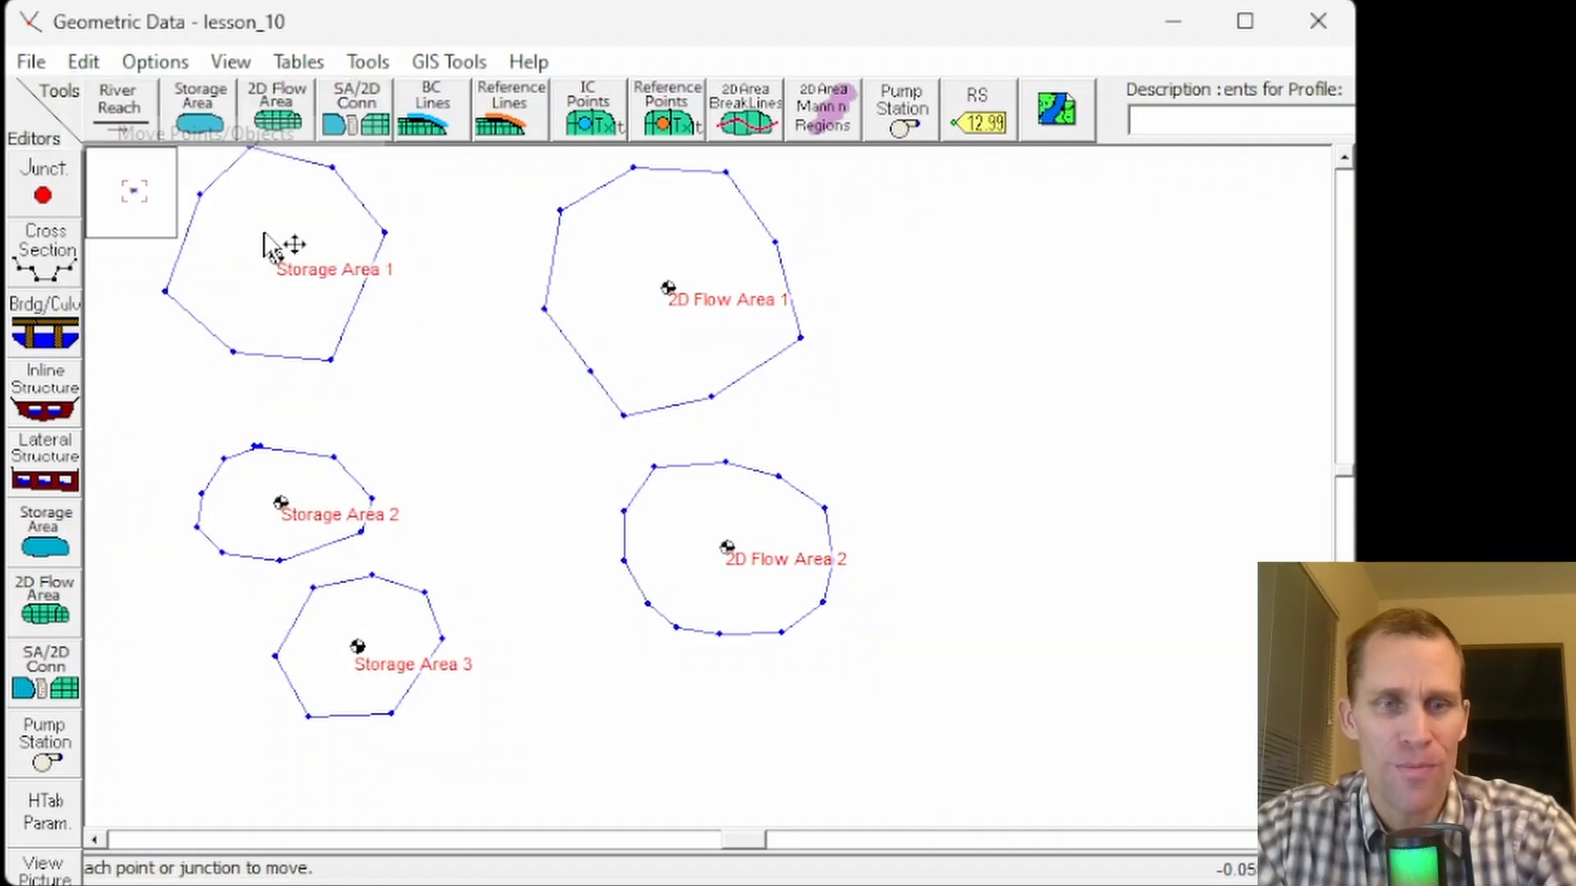
drag(589, 373, 568, 383)
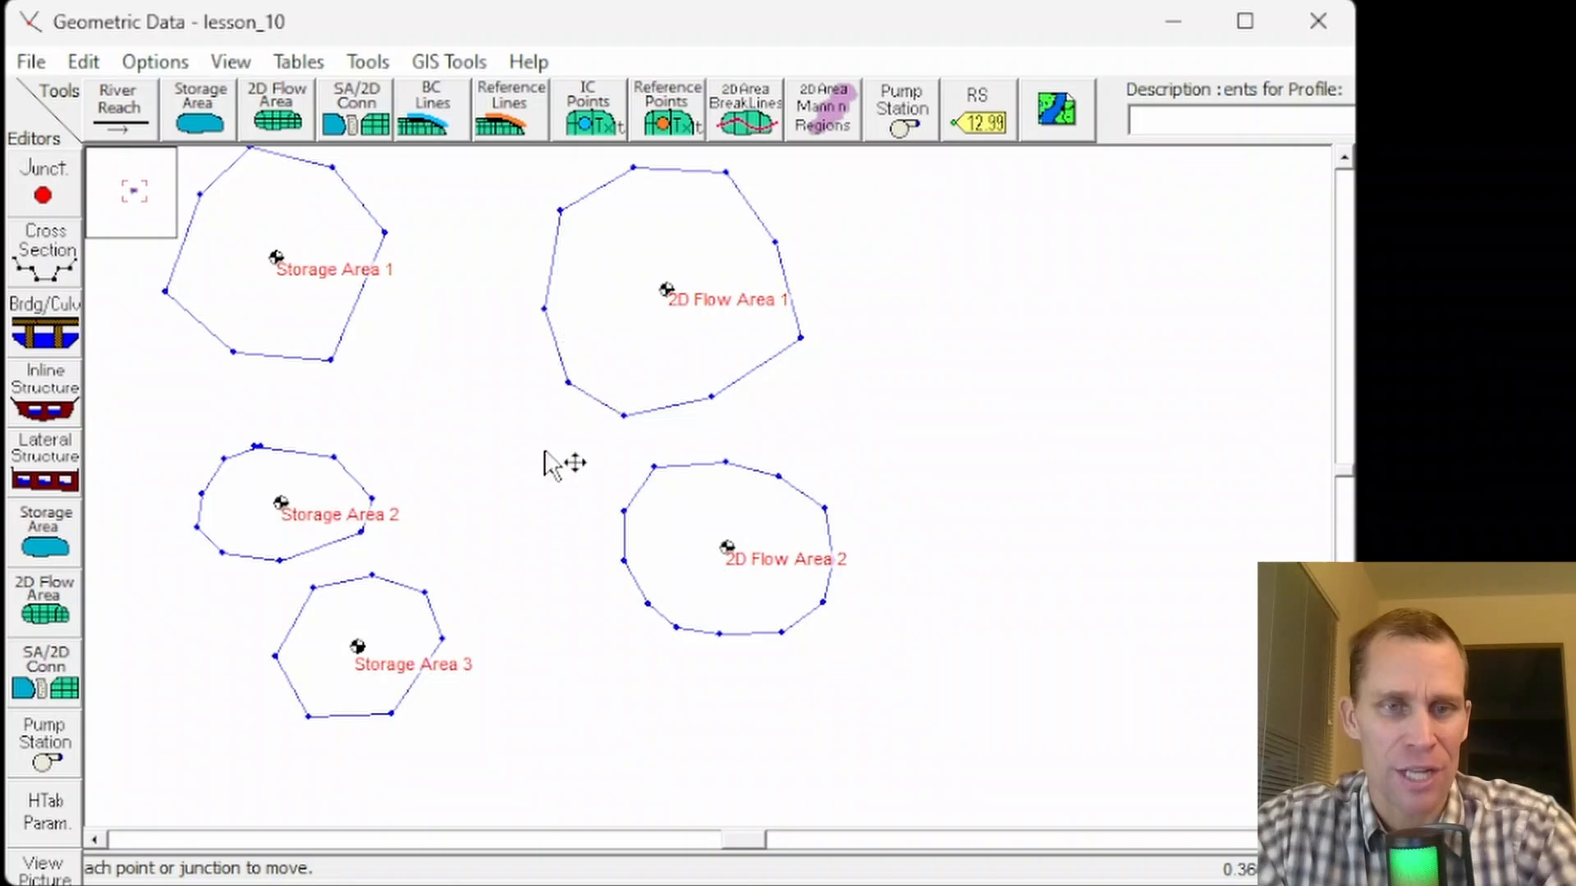
- Remove the lower-right vertex of Storage Area 1
click(94, 68)
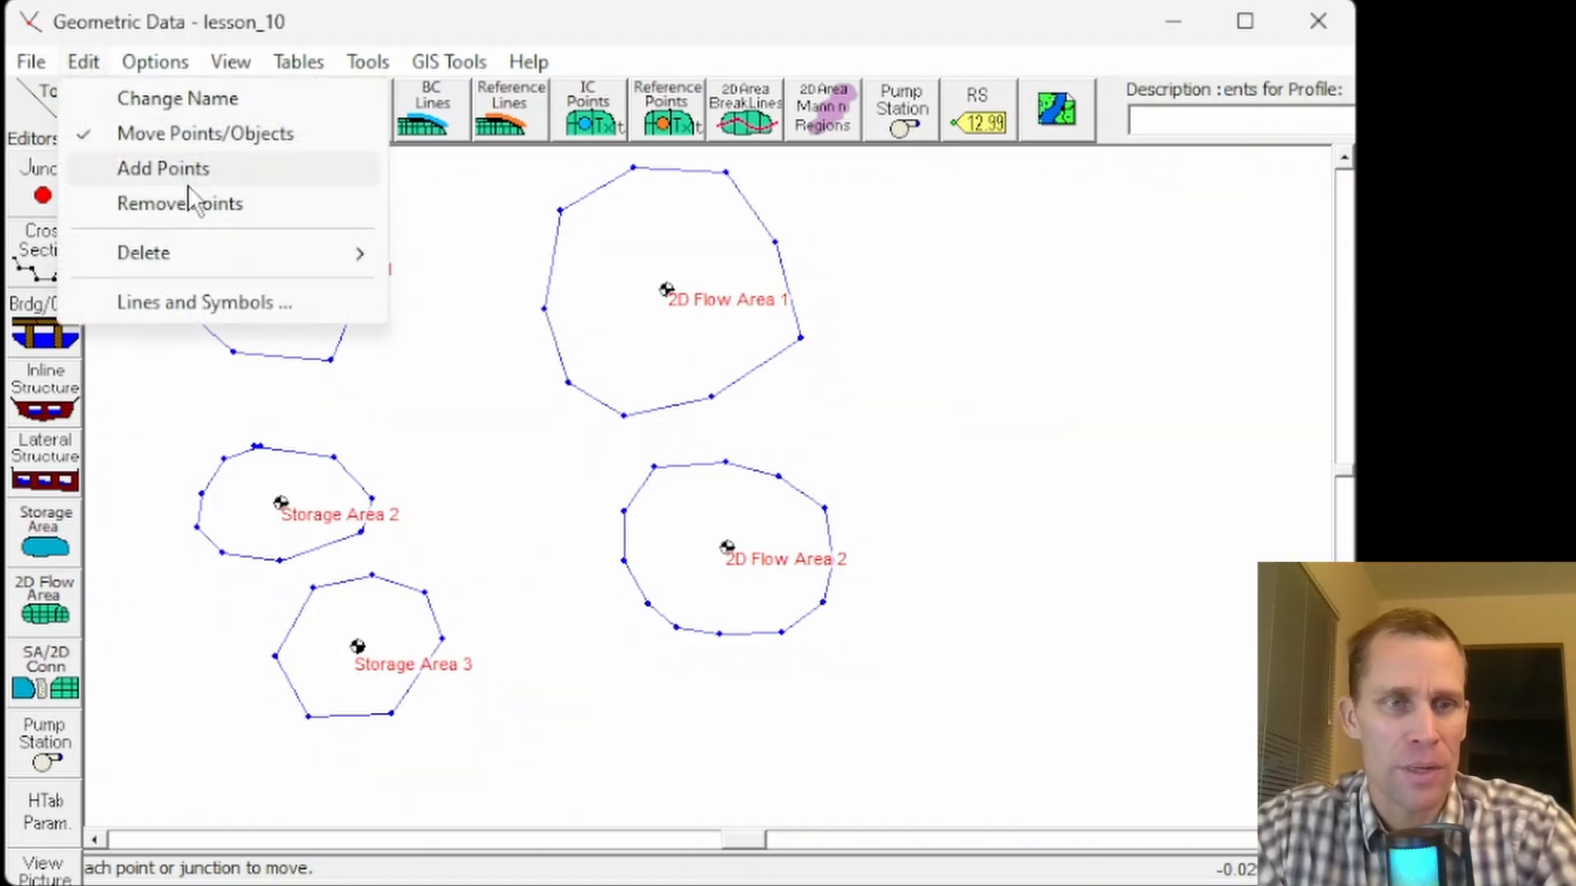
click(194, 205)
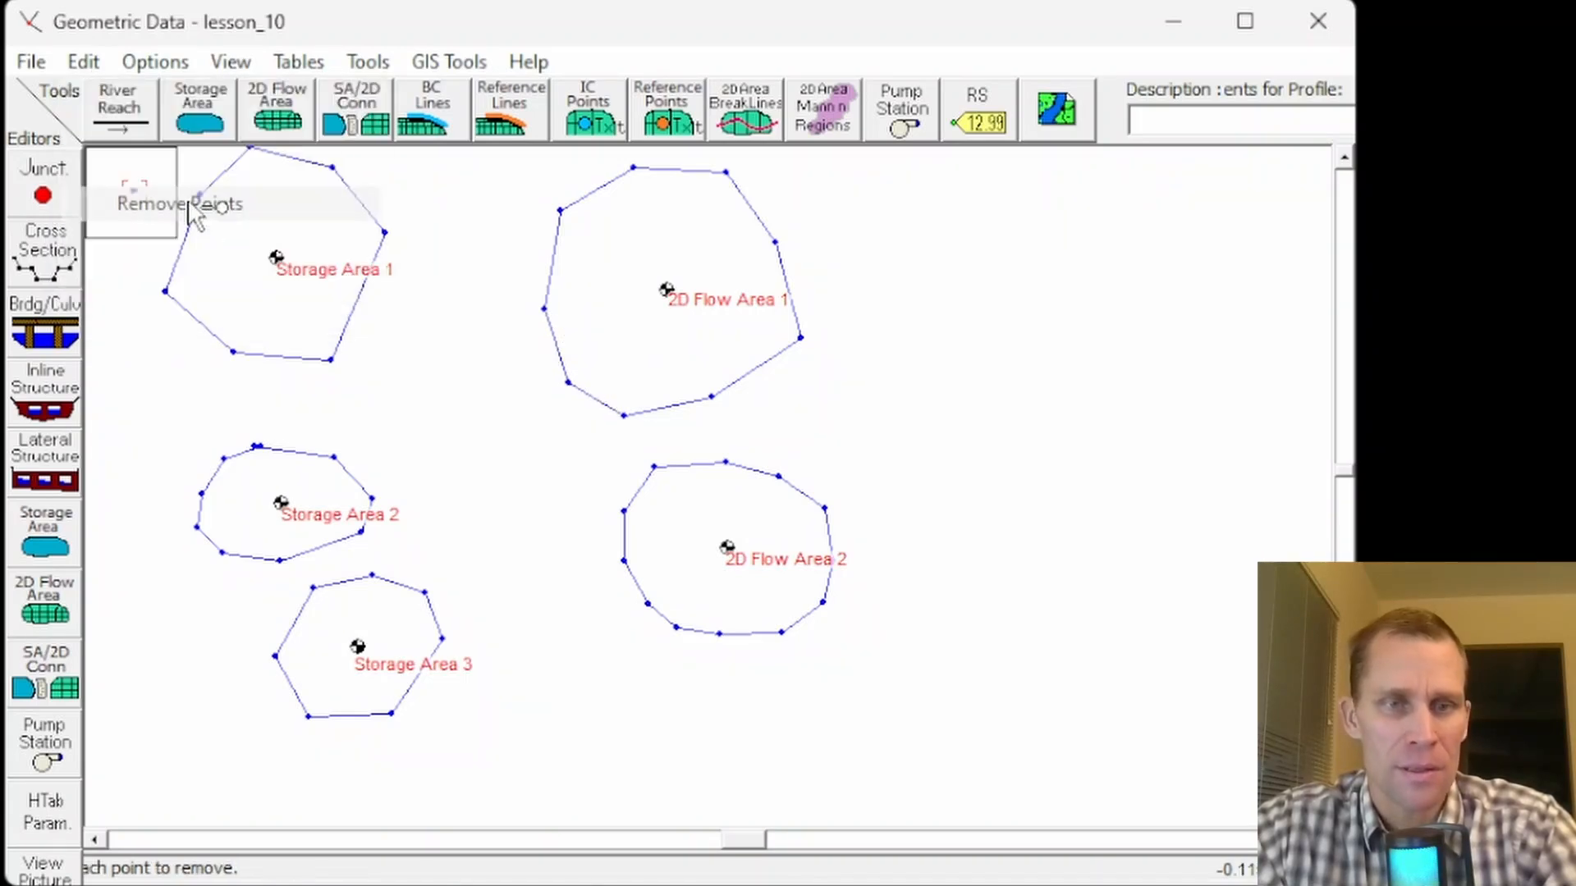
click(330, 361)
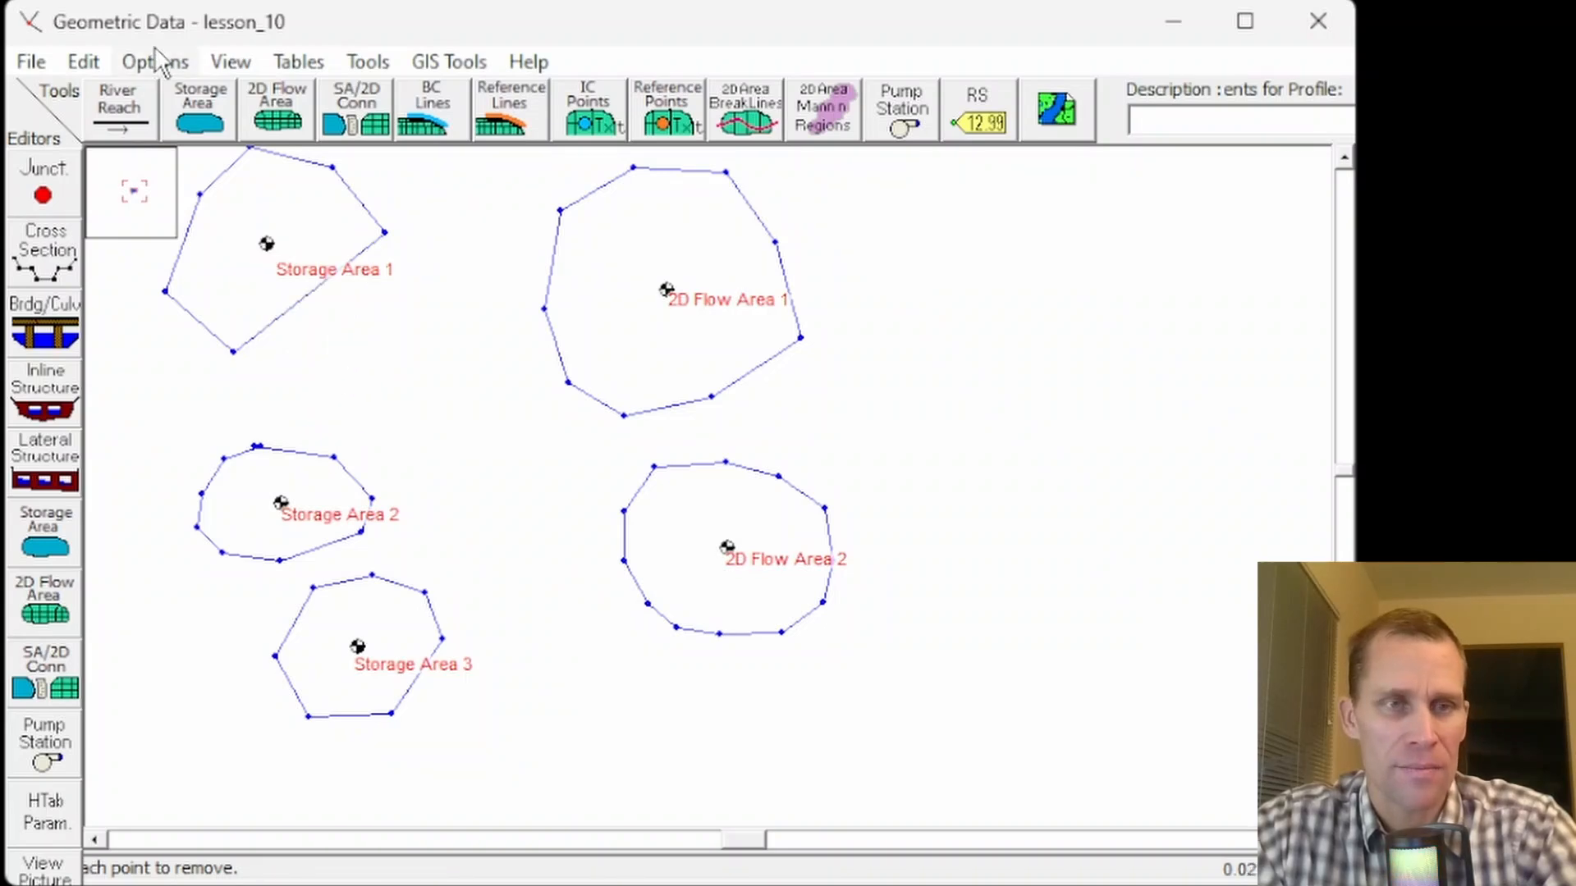
- Leave the point-removal editing mode
click(99, 64)
mouse_move(129, 68)
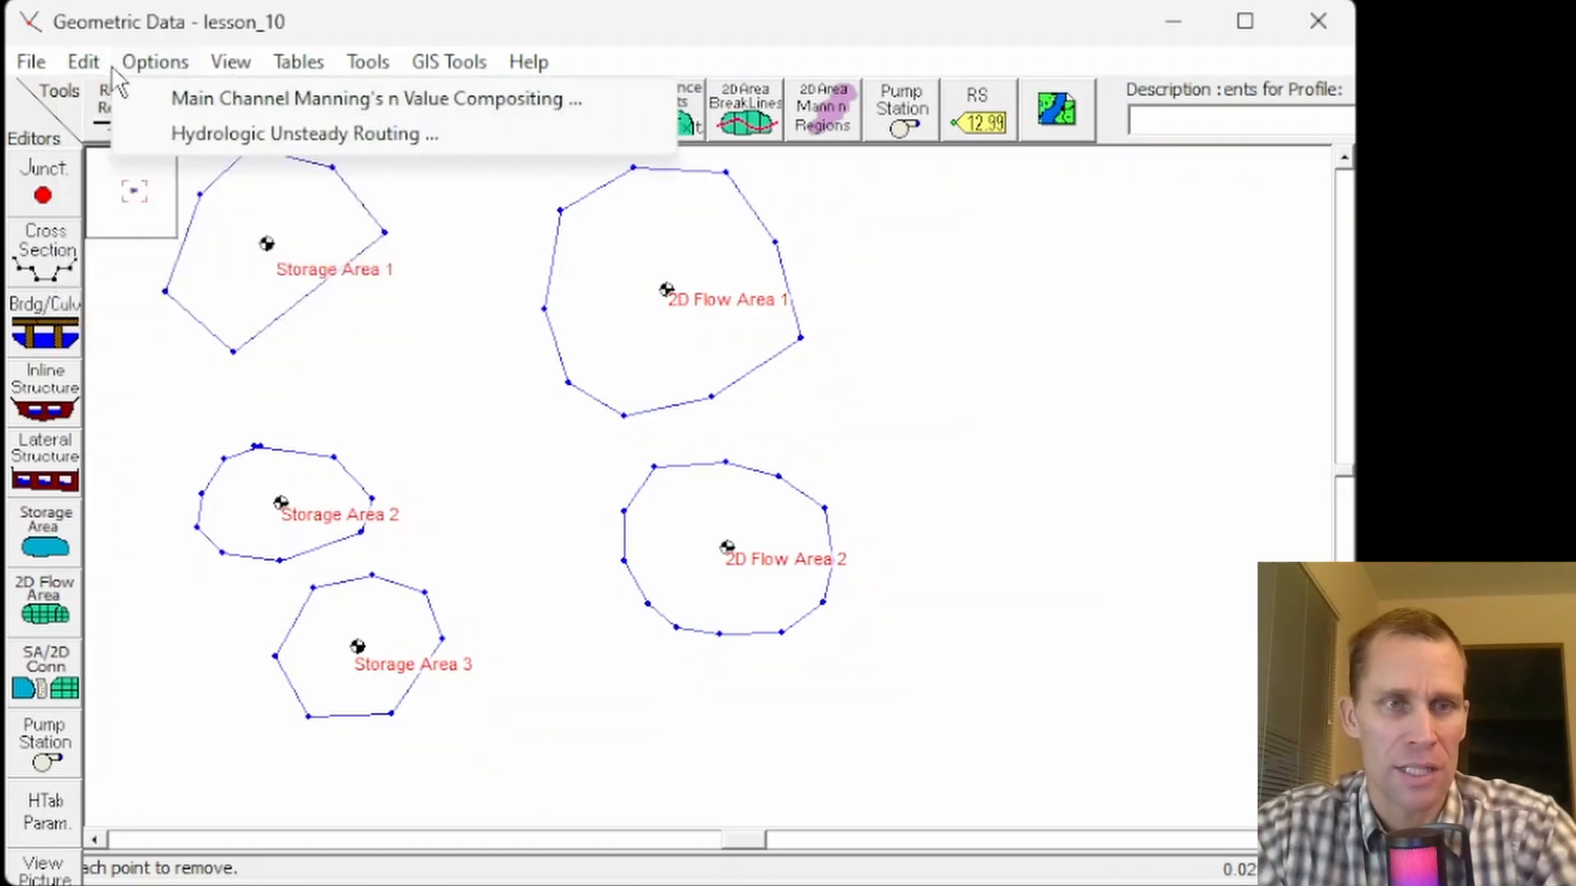
click(474, 272)
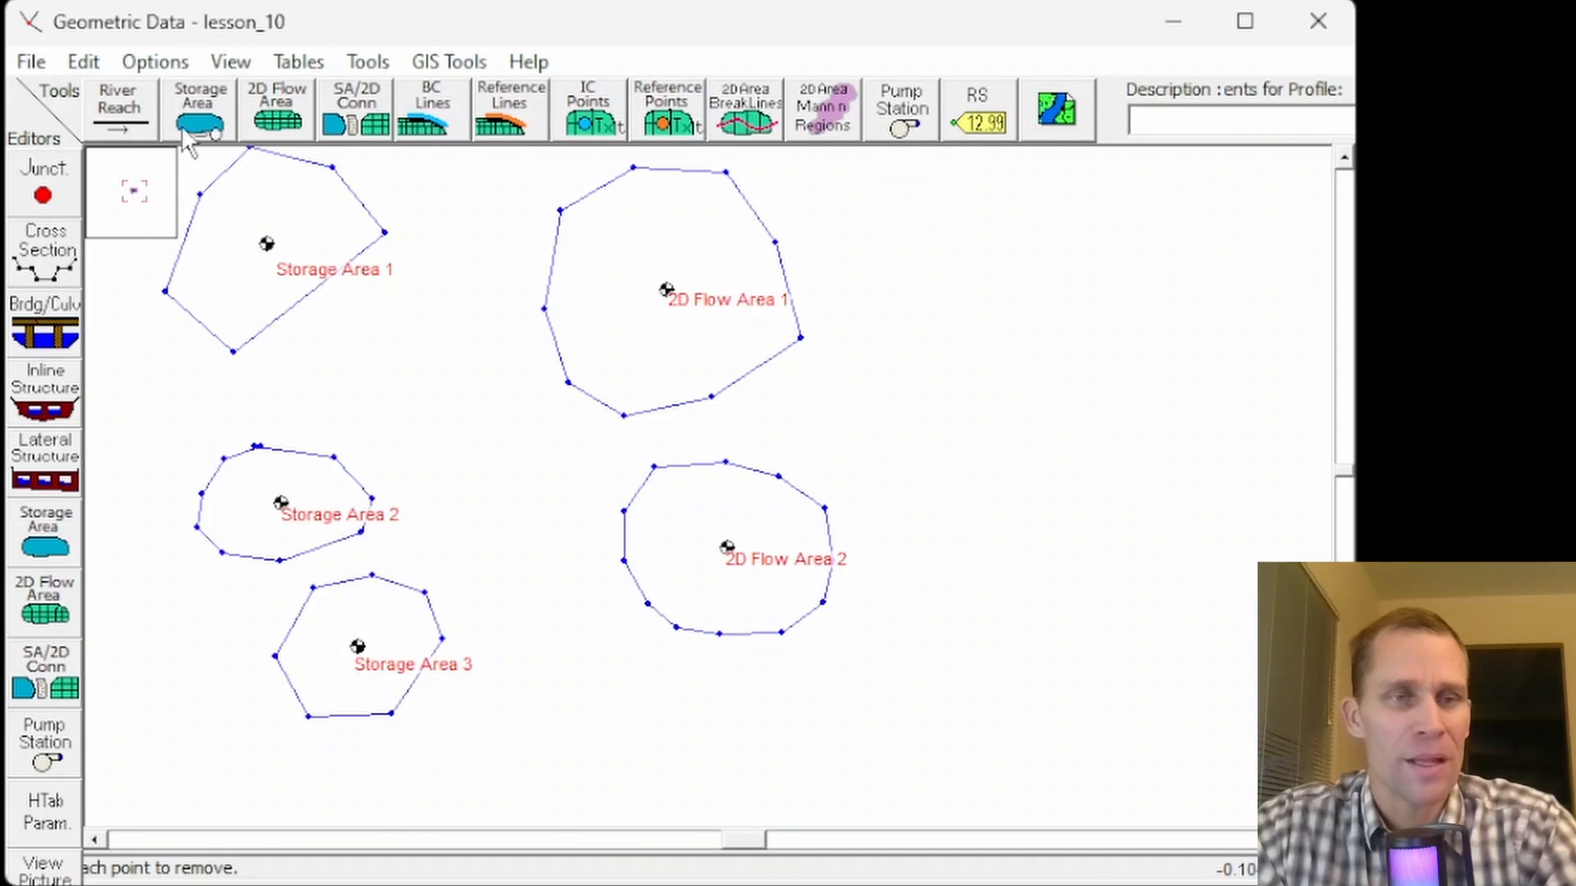
click(86, 66)
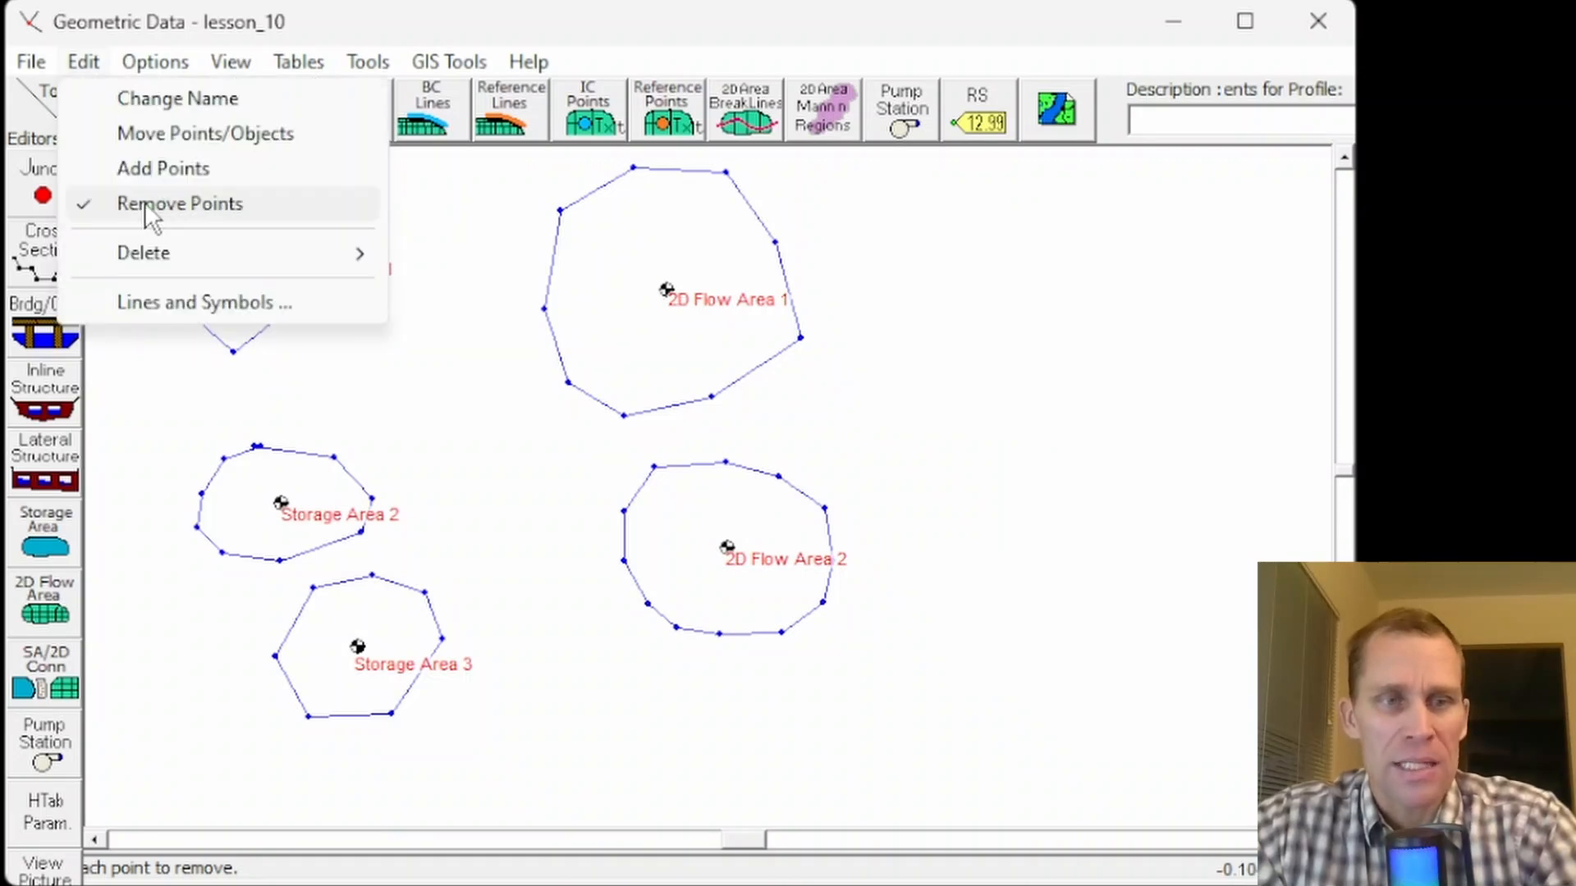
click(175, 207)
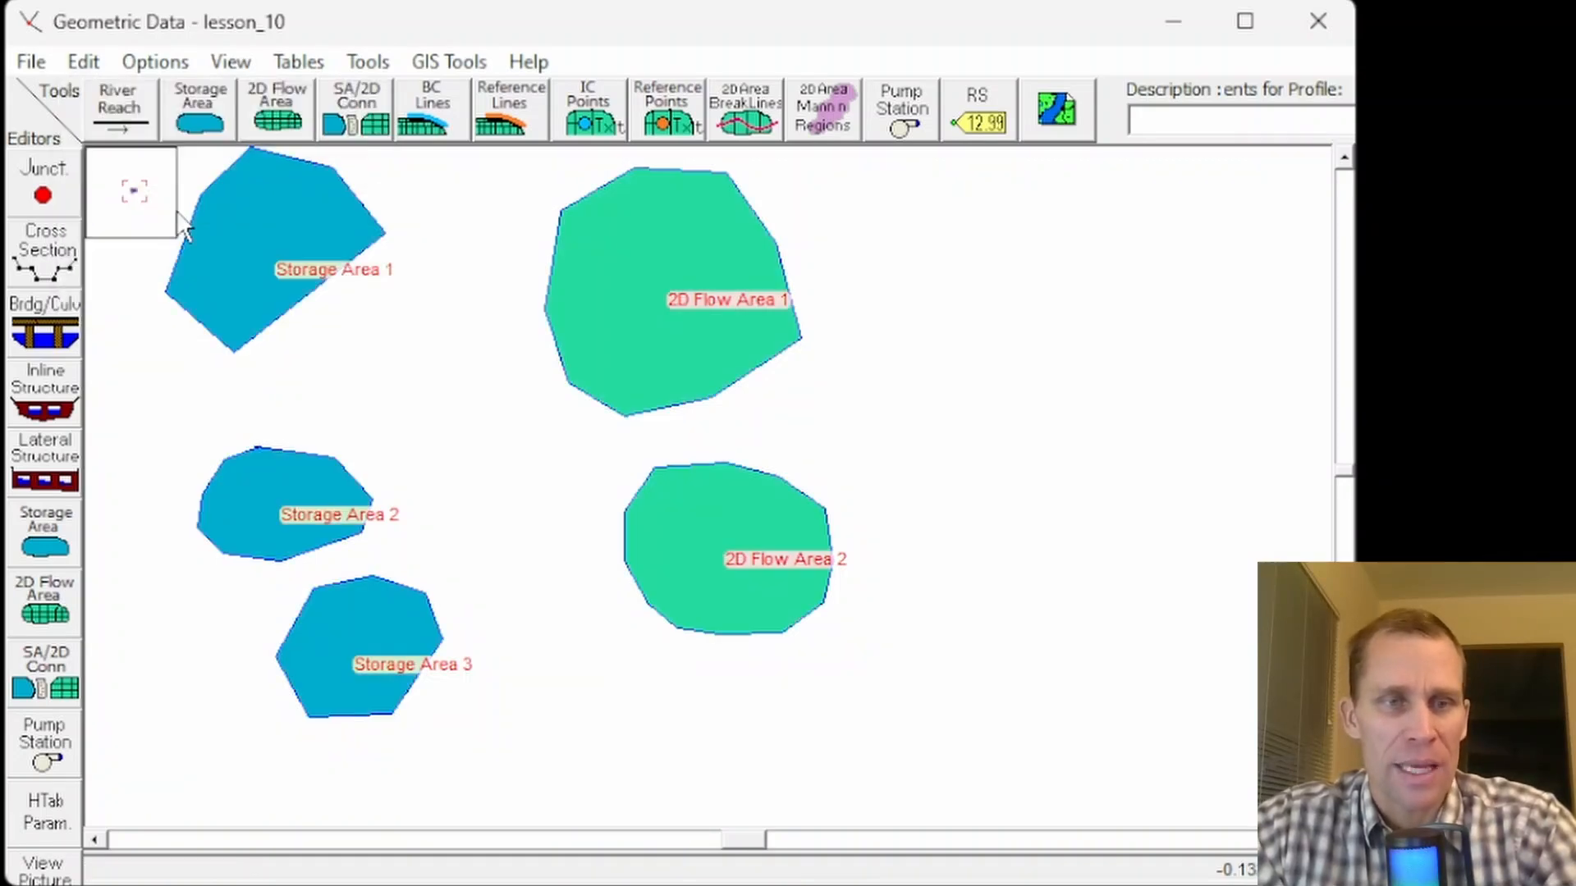
- Open the Delete Storage Areas dialog to review the available areas, then cancel it
click(85, 63)
mouse_move(186, 261)
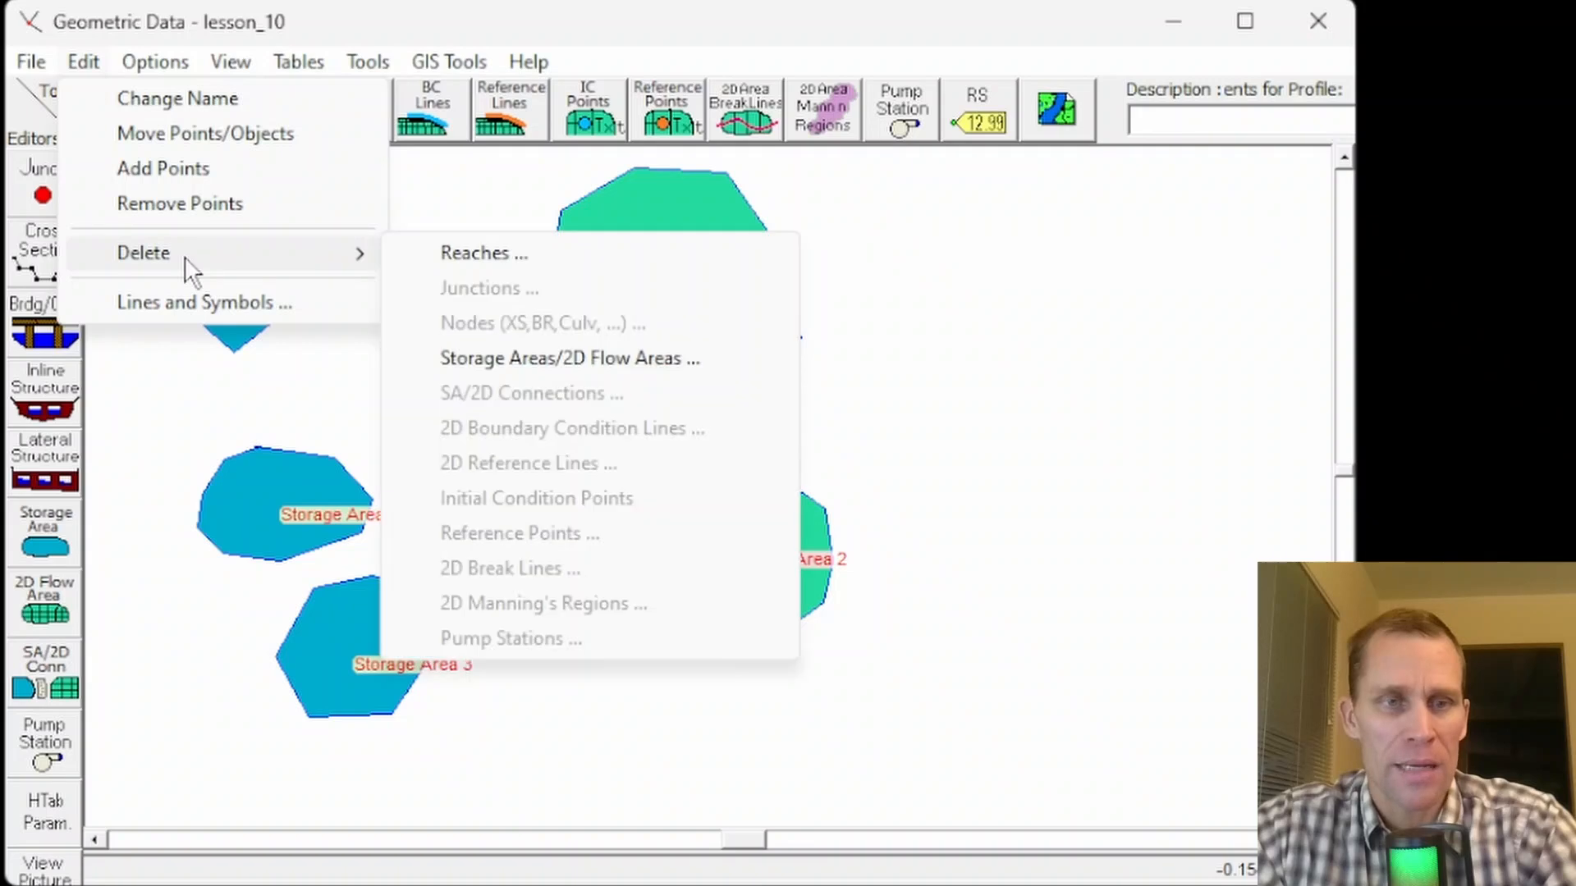
click(516, 355)
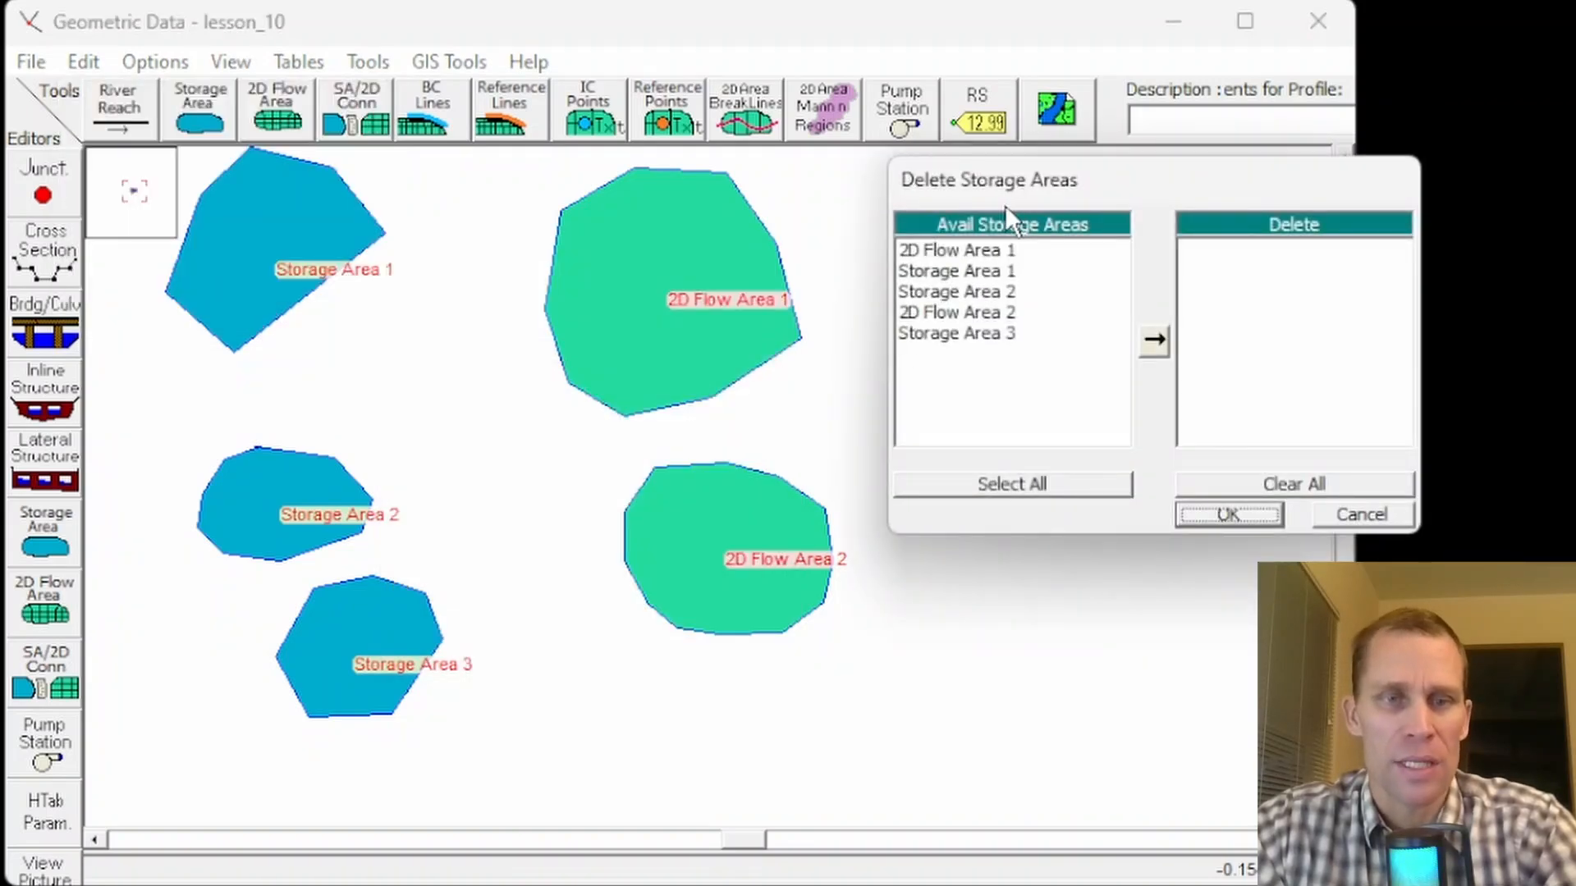
click(1362, 515)
- Inspect the context options for 2D Flow Area 2 and 2D Flow Area 1 without choosing any
right_click(663, 535)
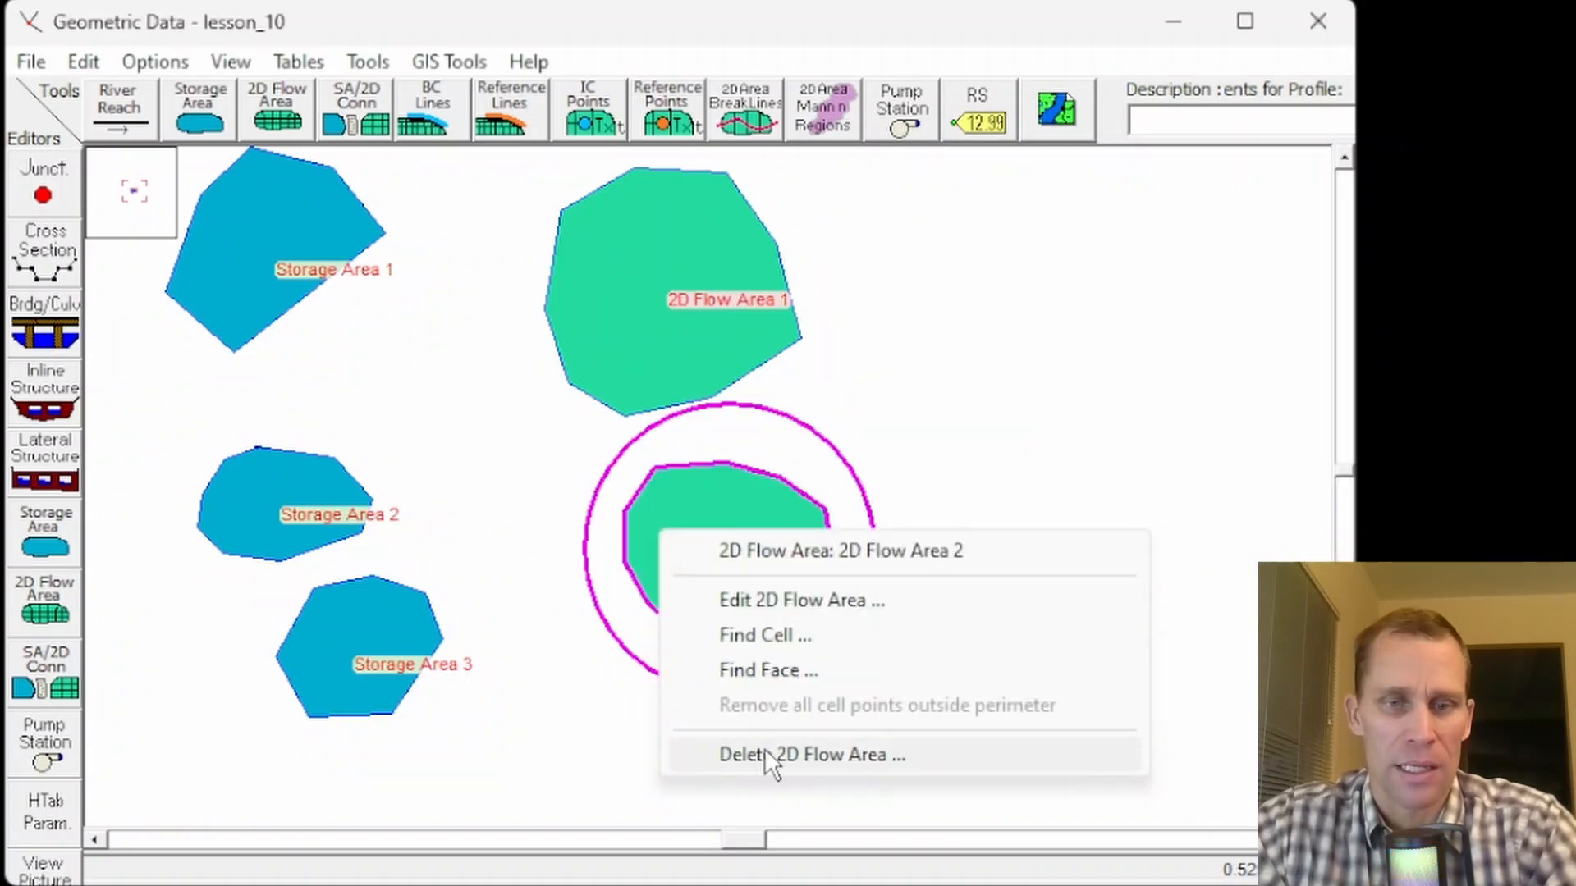
click(603, 269)
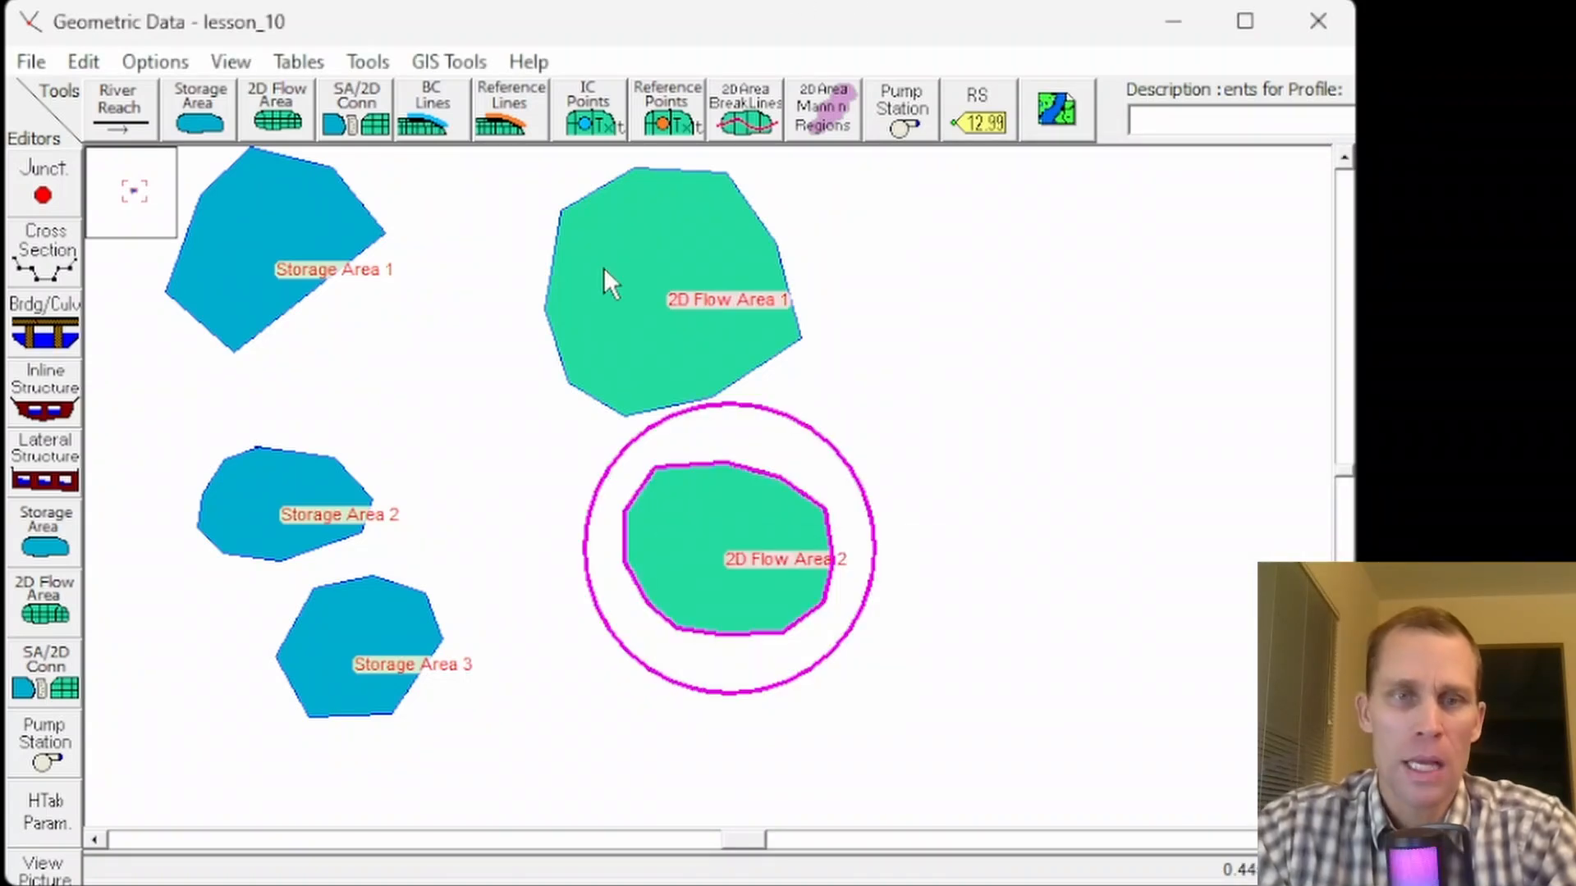
right_click(701, 238)
click(680, 522)
right_click(679, 521)
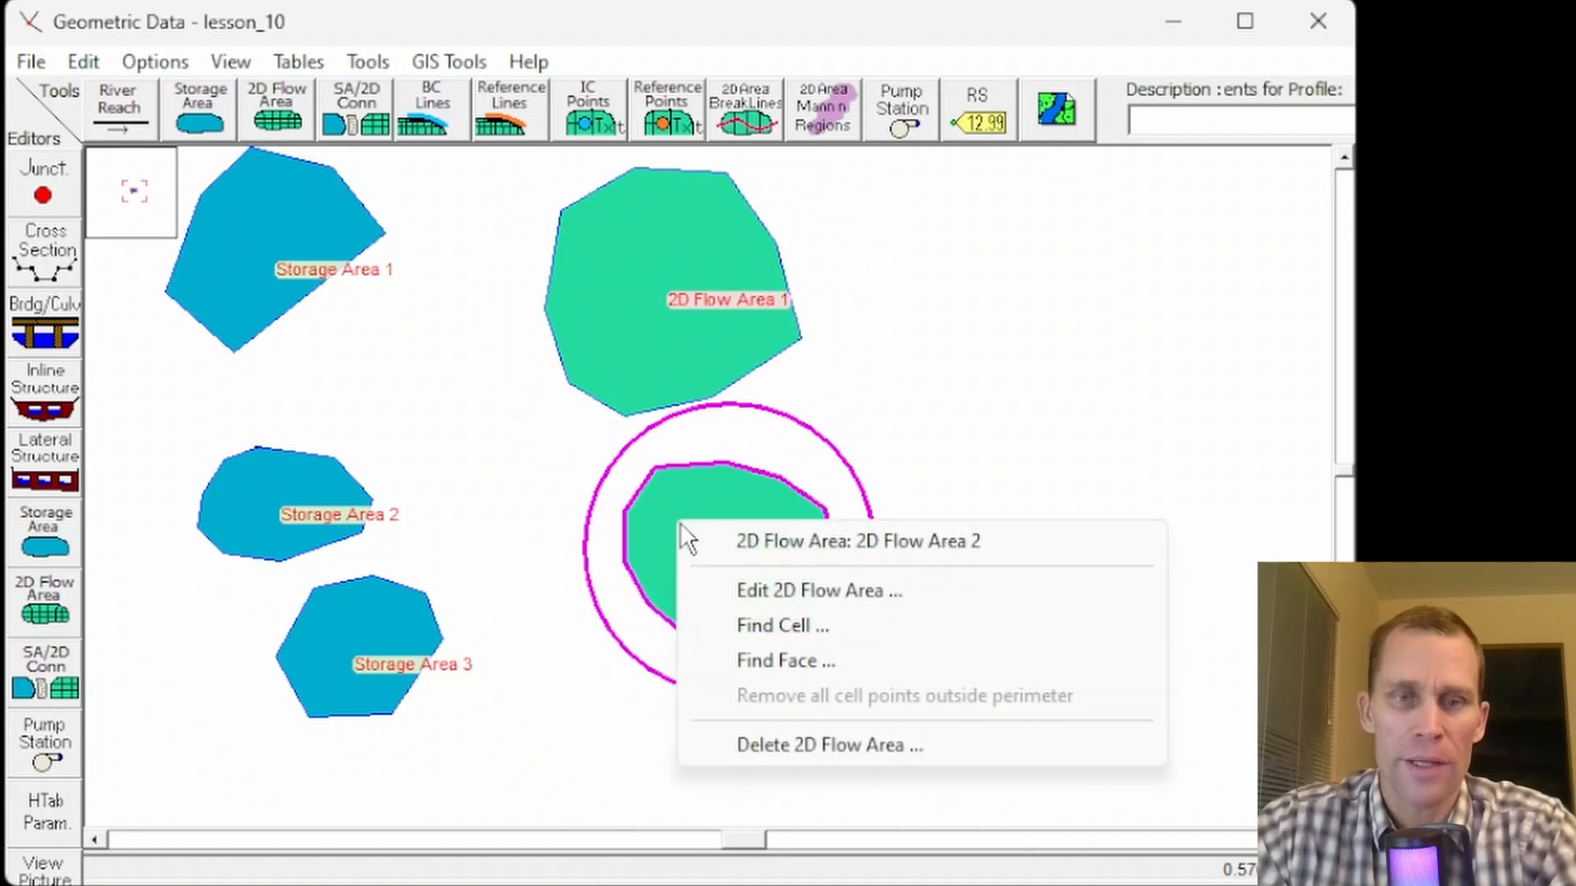
click(795, 261)
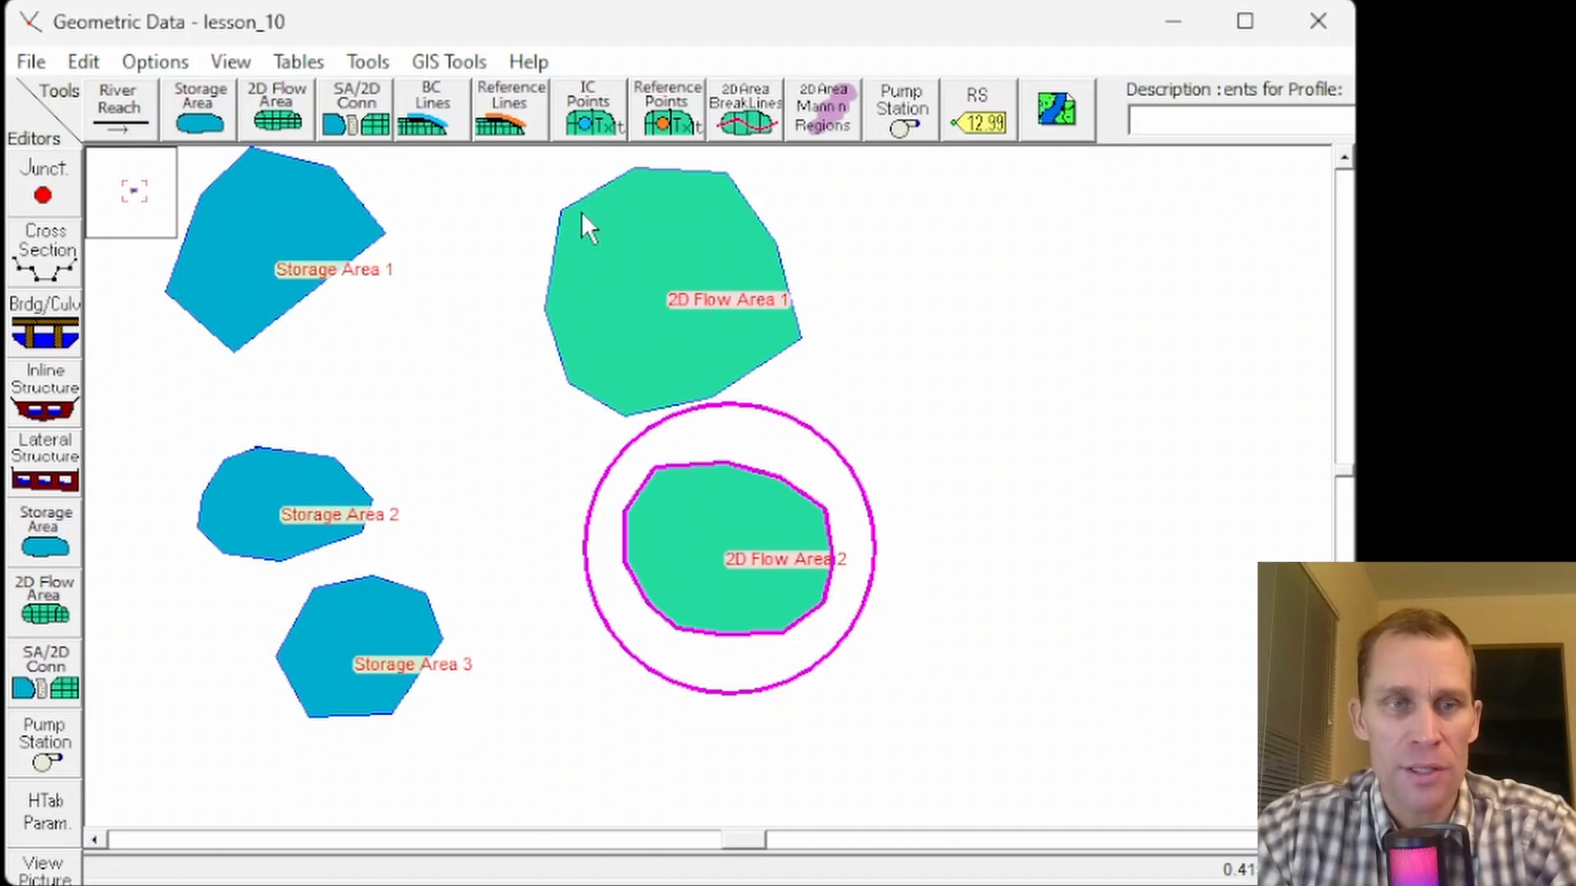
- Draw a new 2D flow area right of 2D Flow Area 1 and name it 2D Flow Area 3
click(289, 120)
click(855, 322)
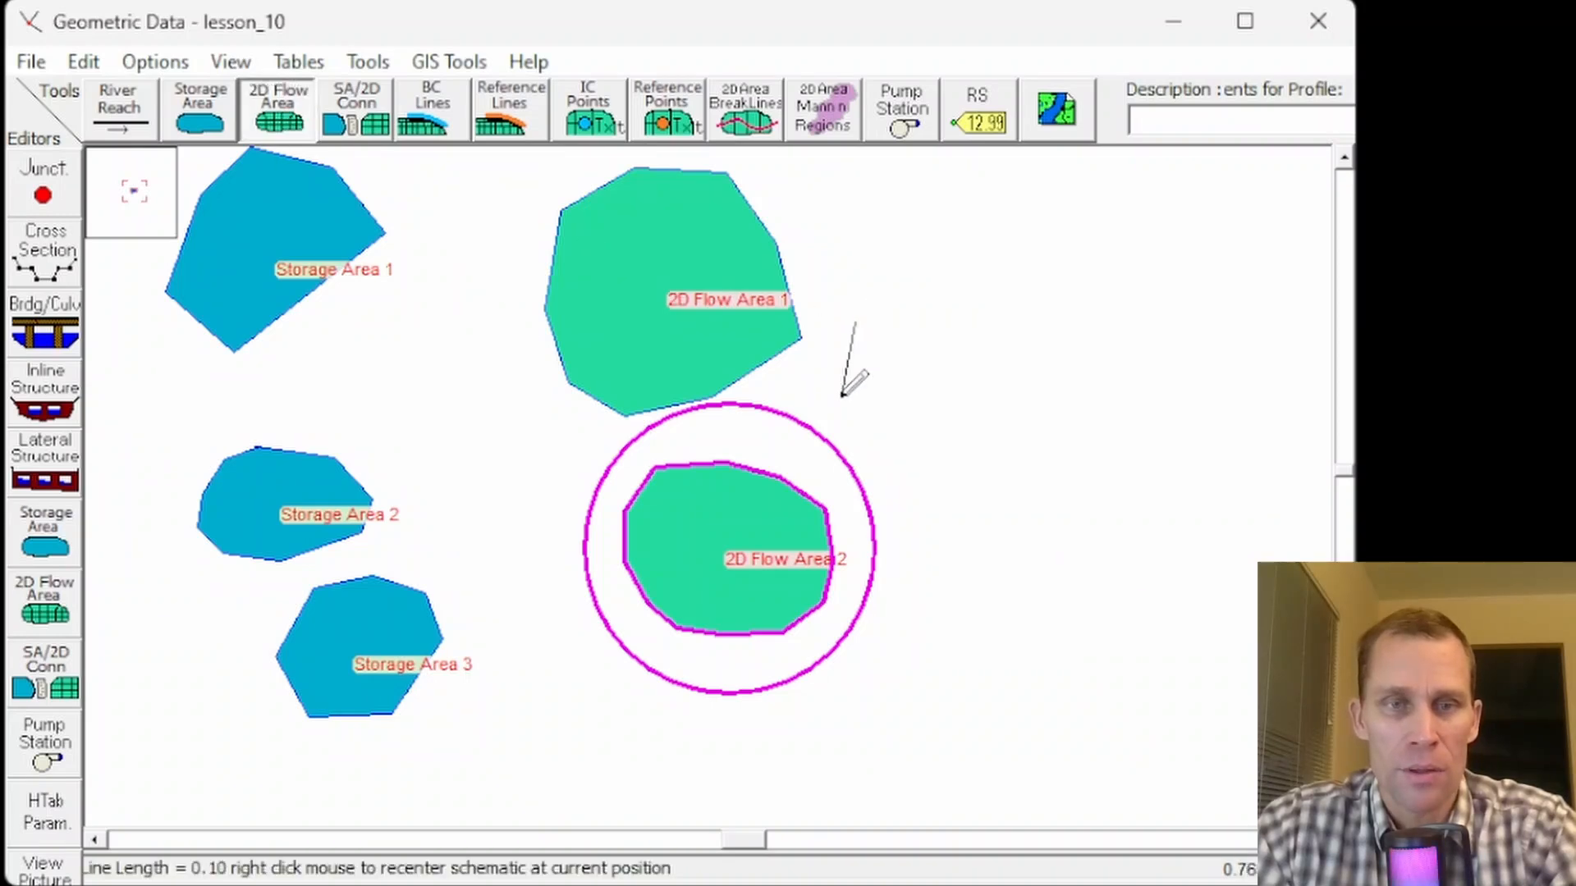
click(841, 398)
click(869, 458)
click(927, 469)
click(997, 432)
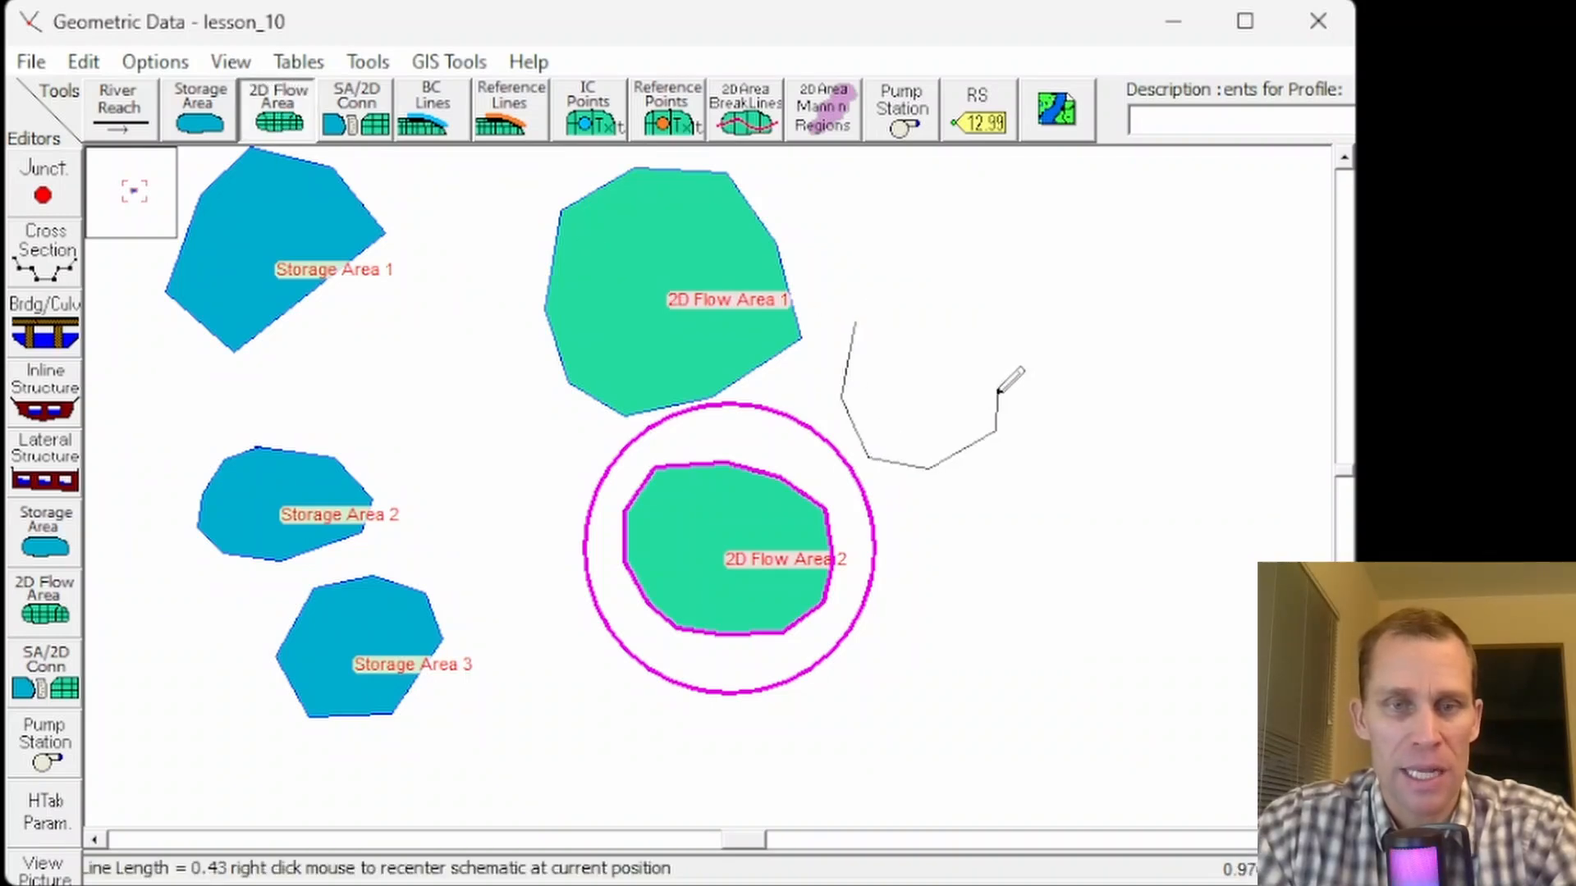
click(997, 377)
click(967, 313)
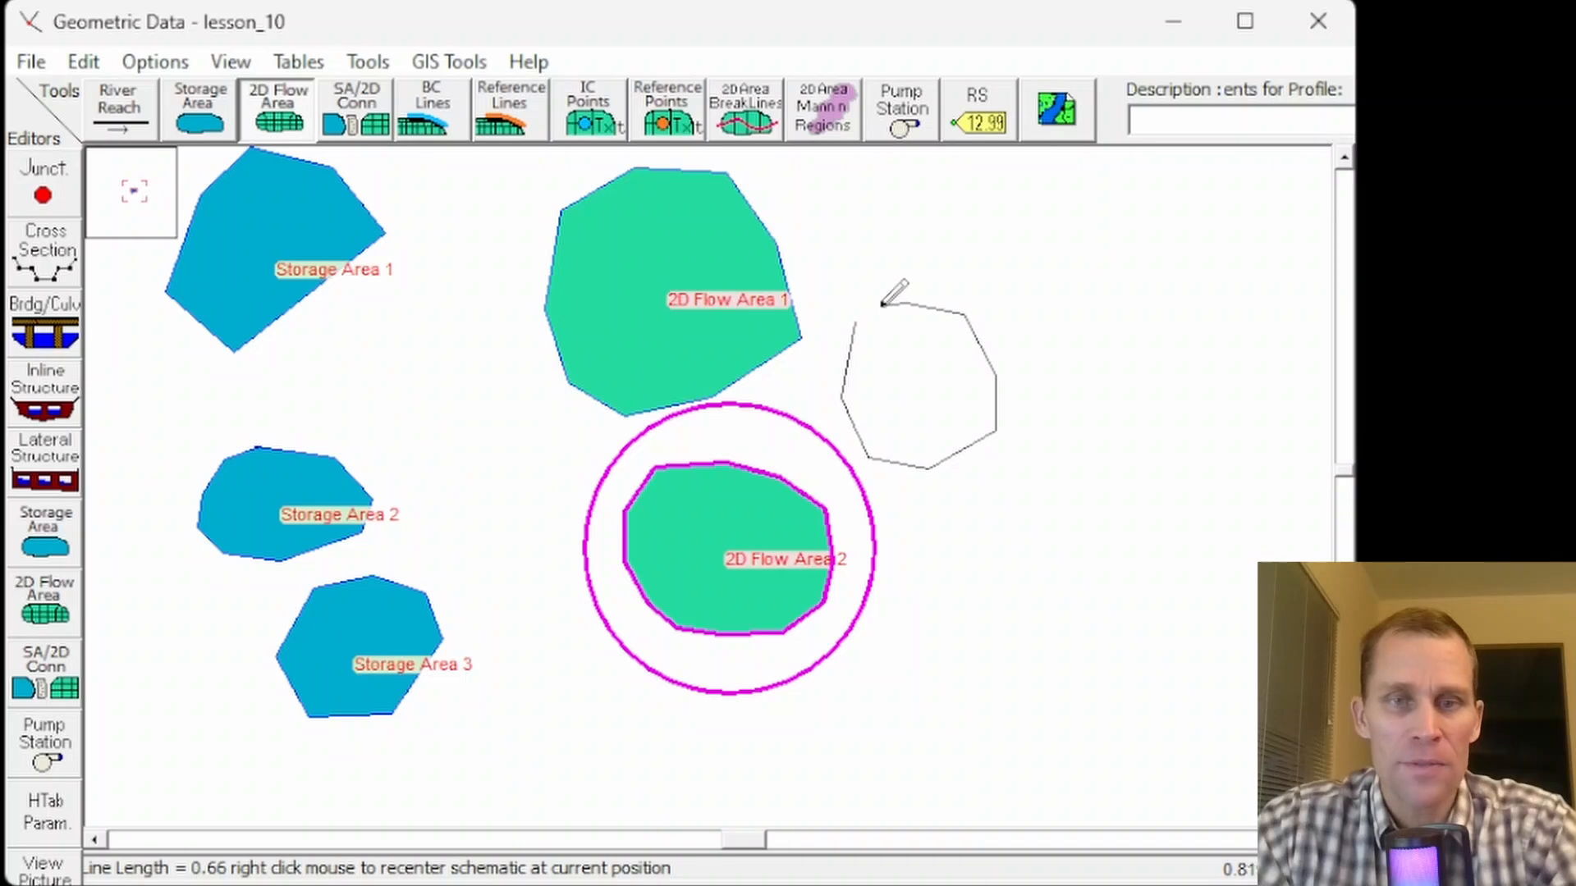
double_click(881, 304)
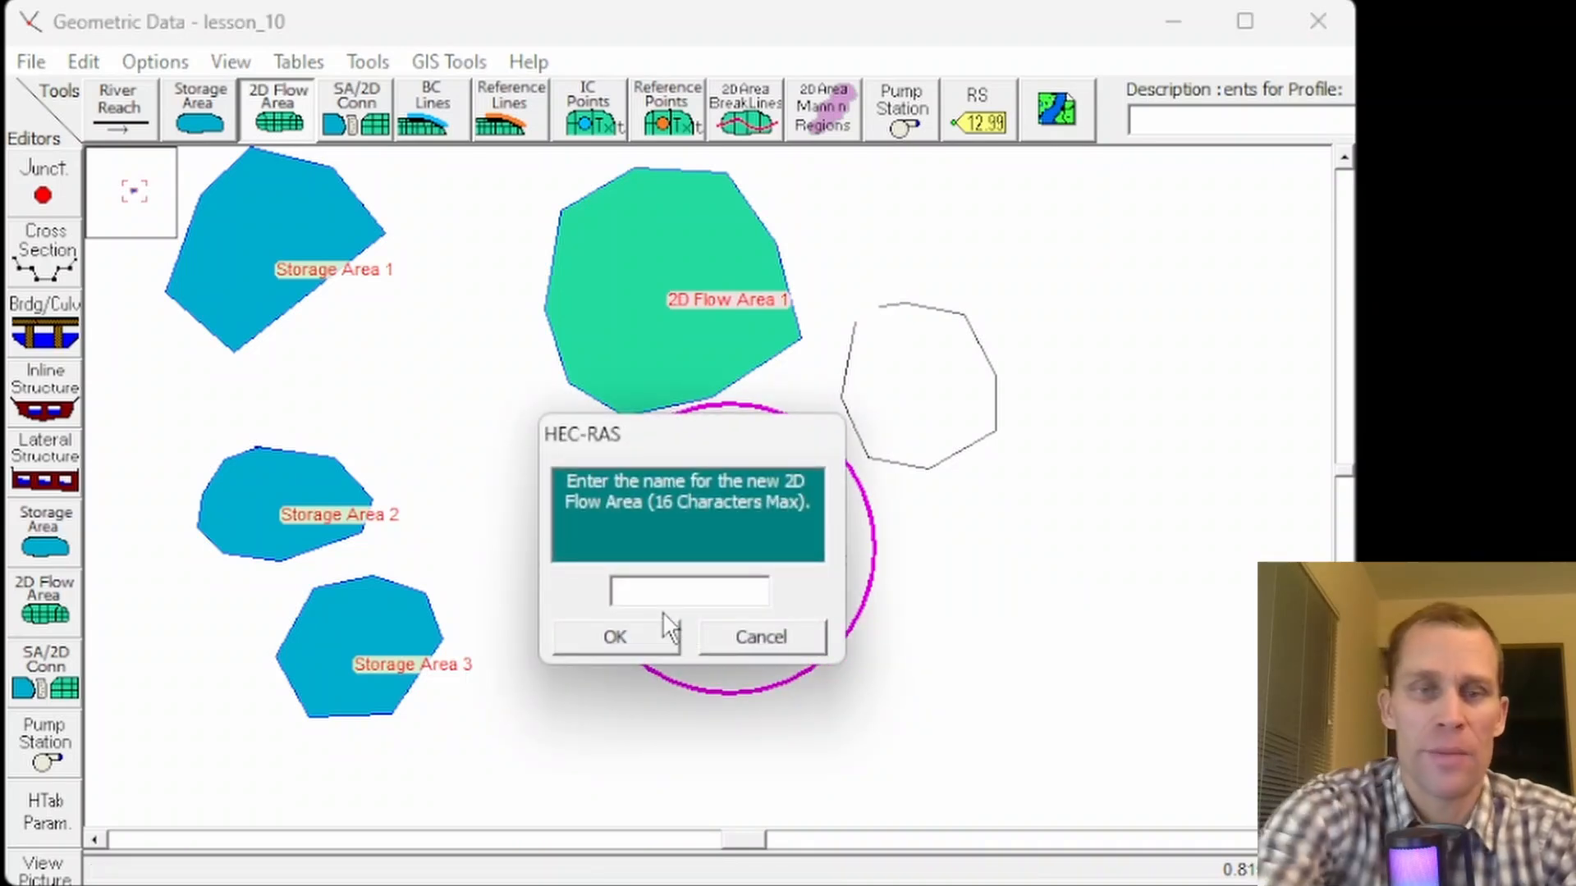
text(2D Flow Area 3)
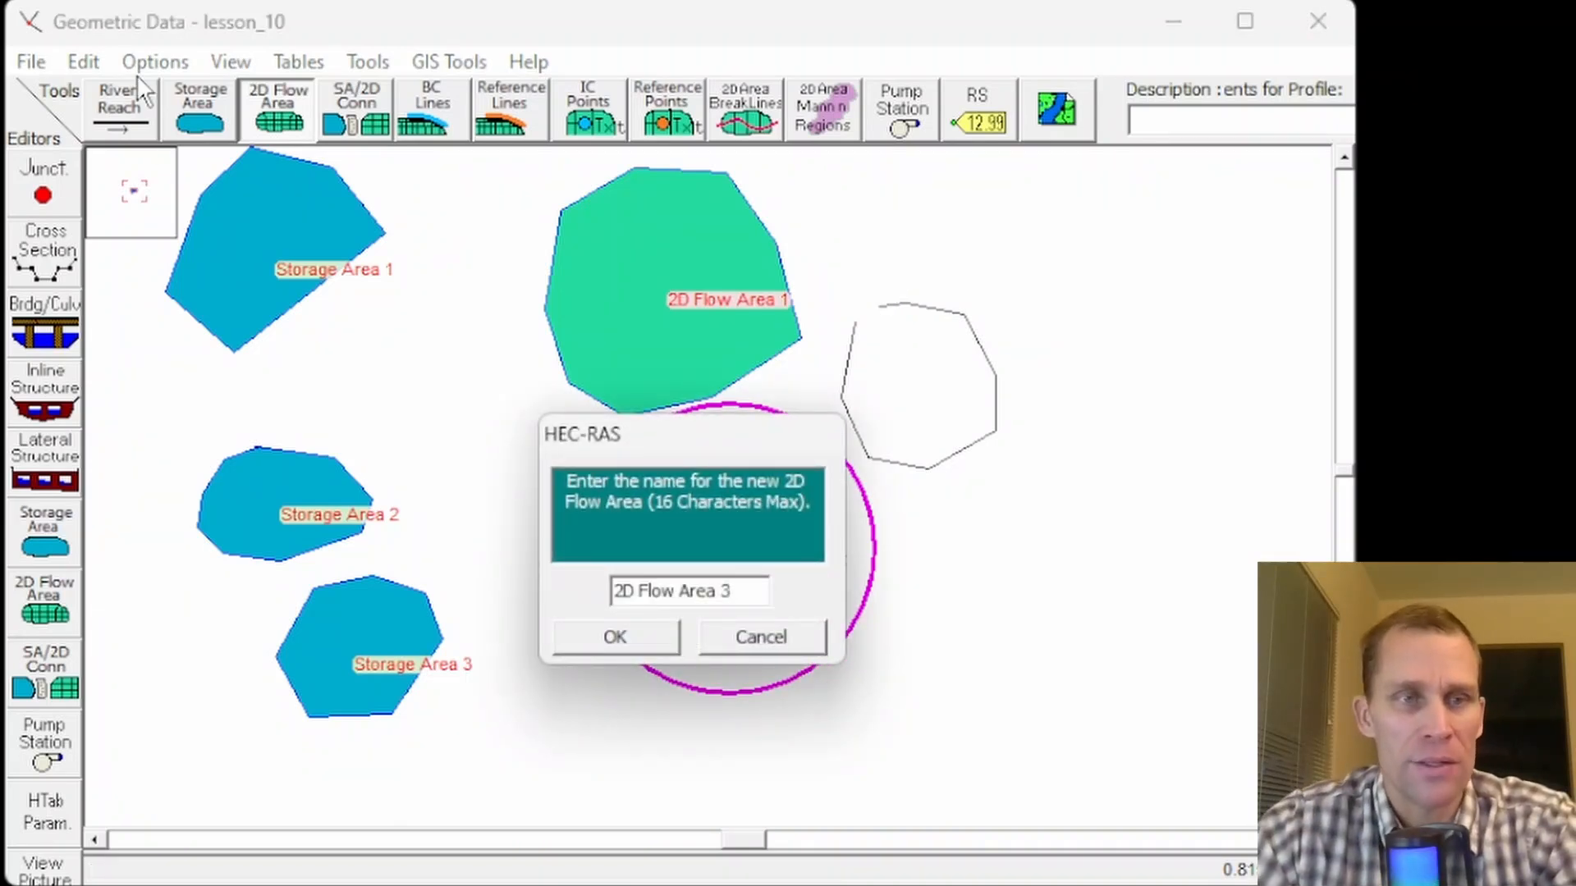
click(618, 637)
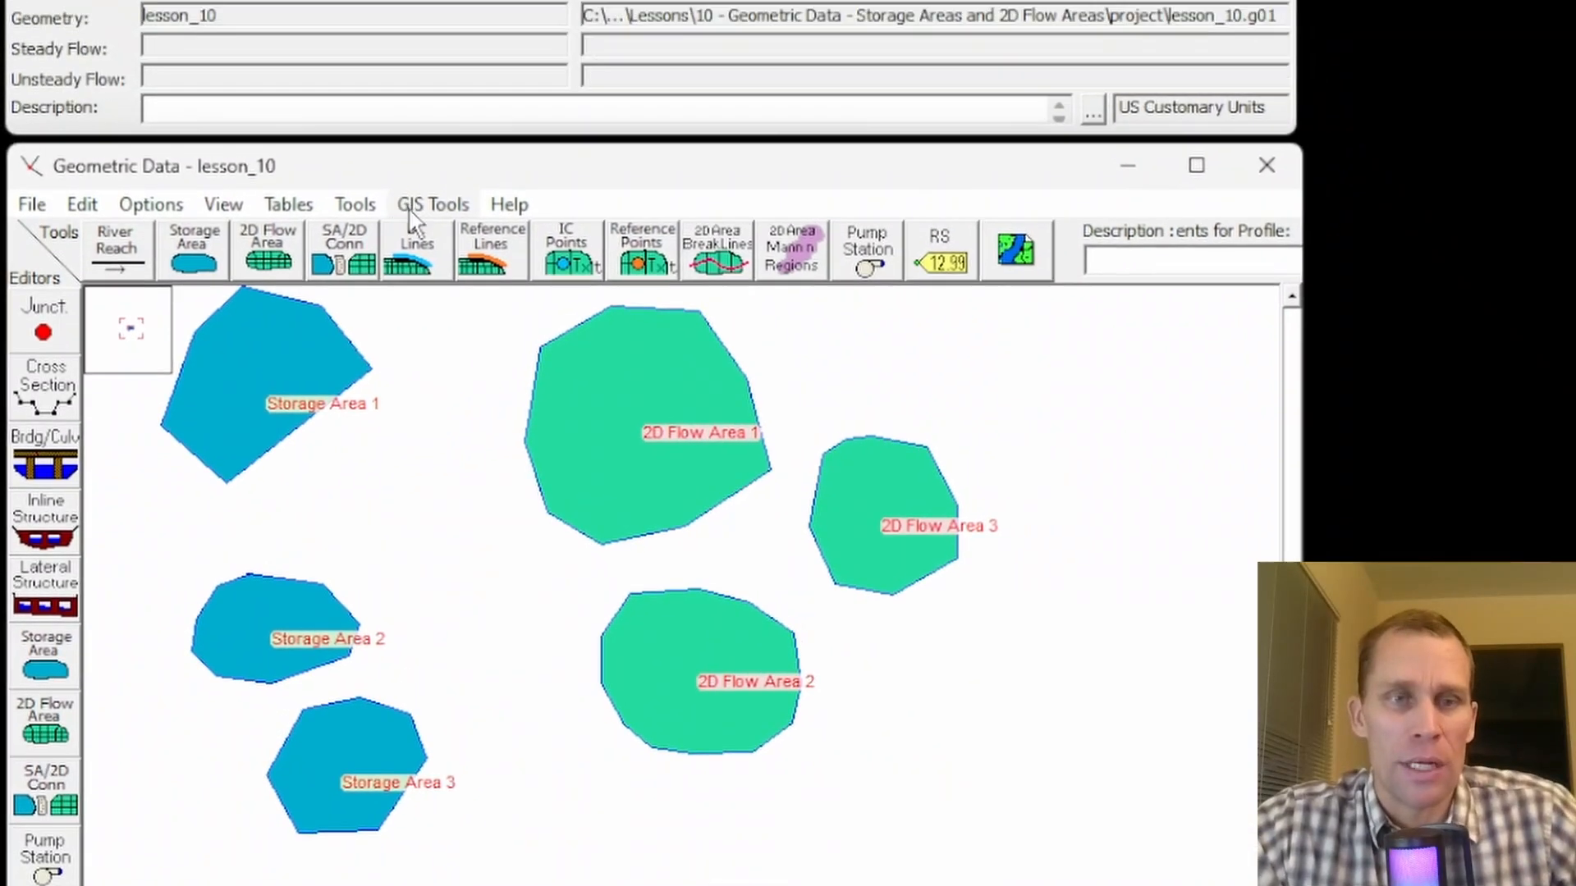
click(435, 63)
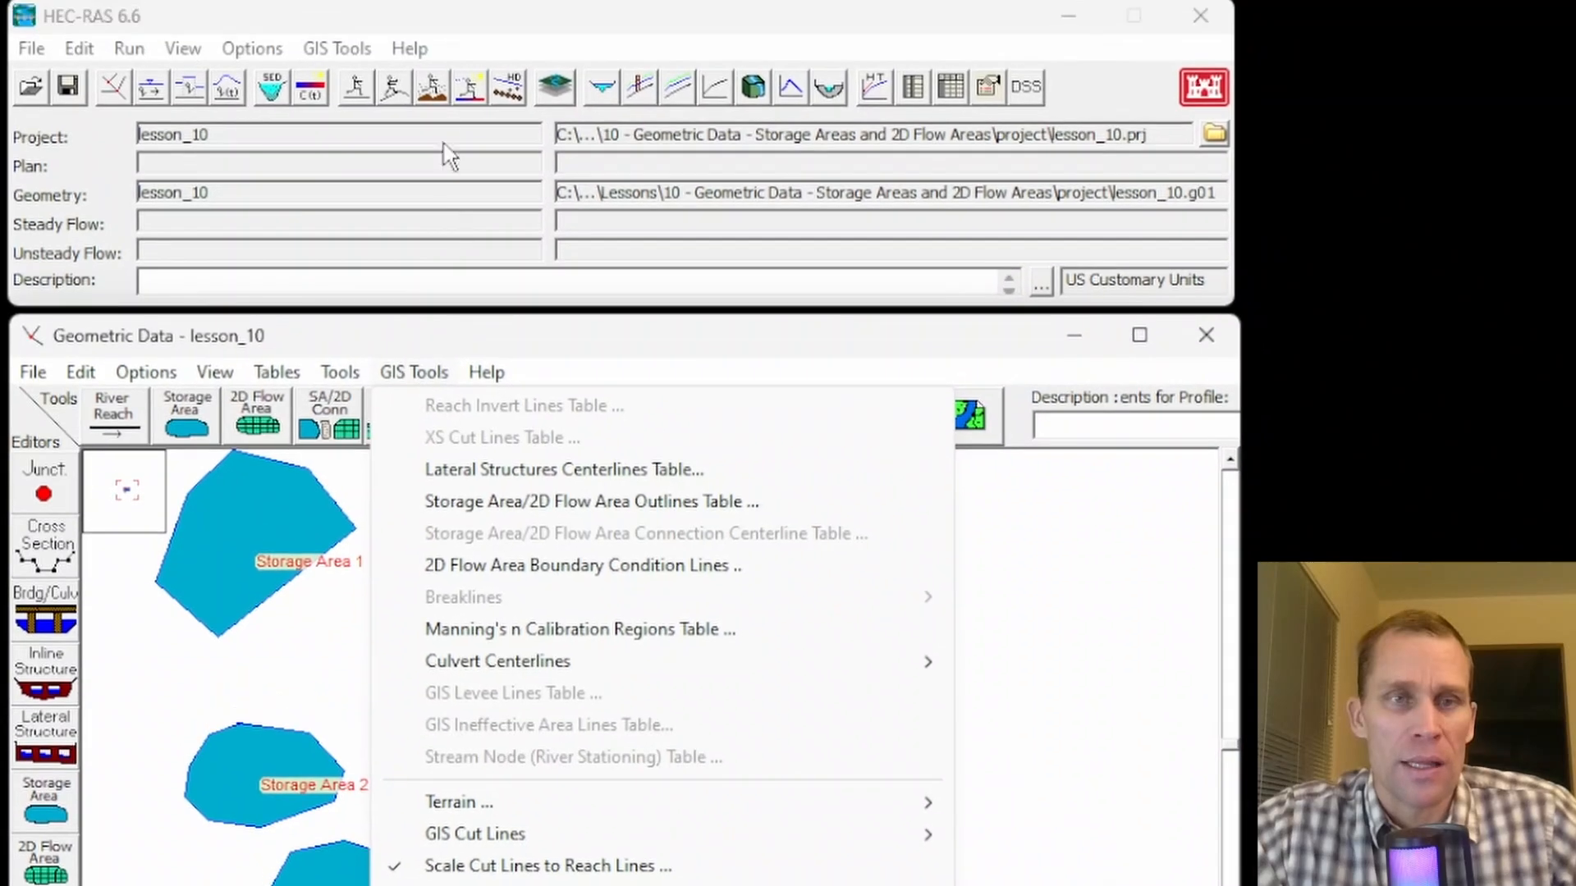
click(344, 45)
mouse_move(390, 51)
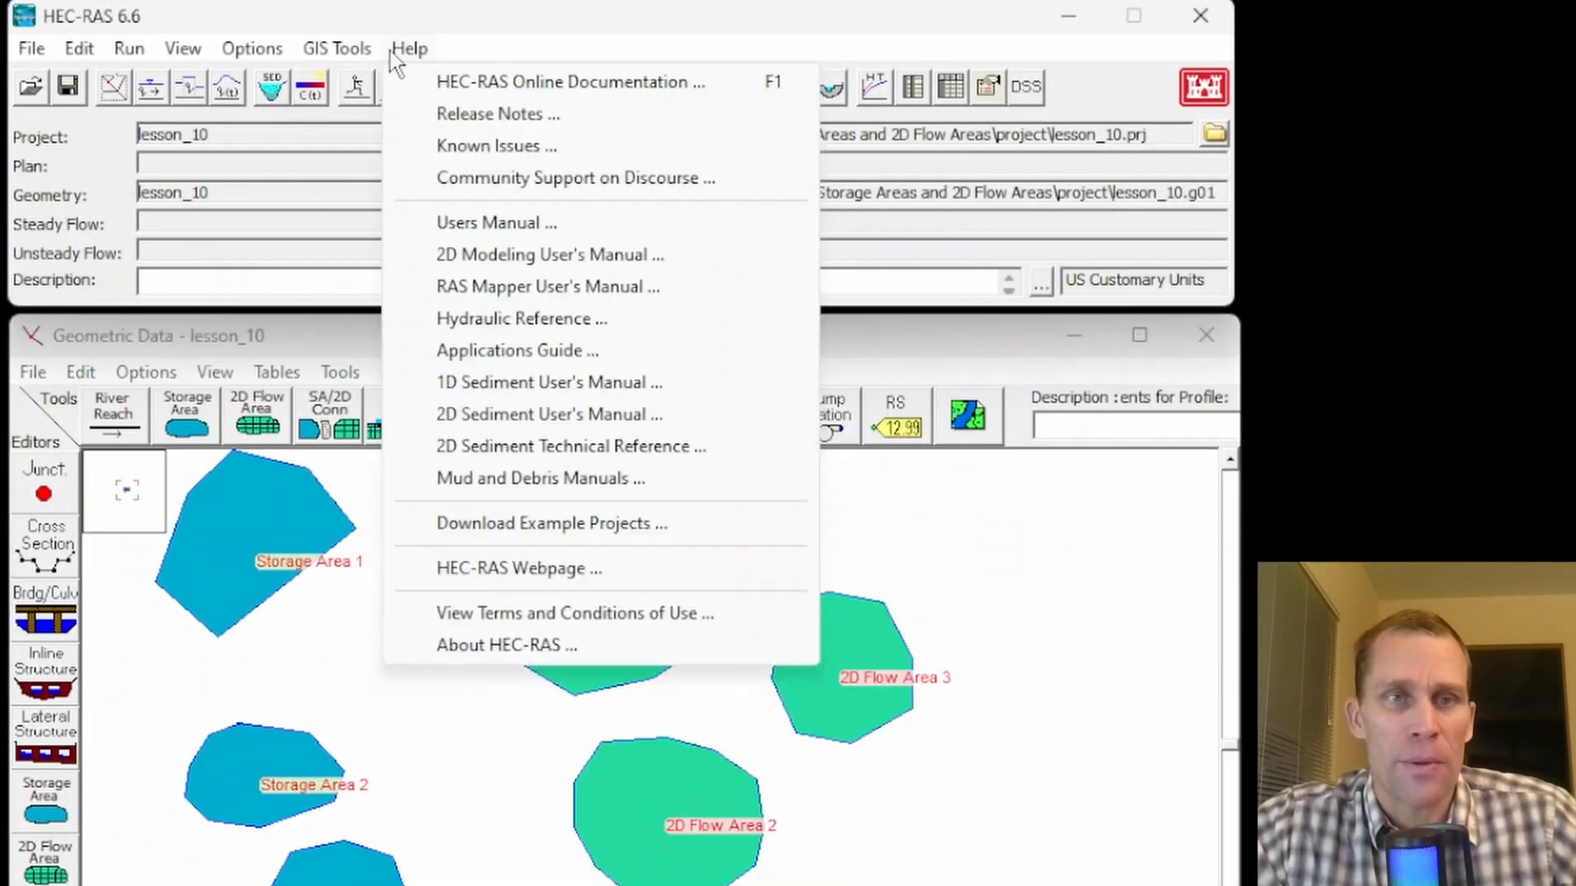
click(444, 33)
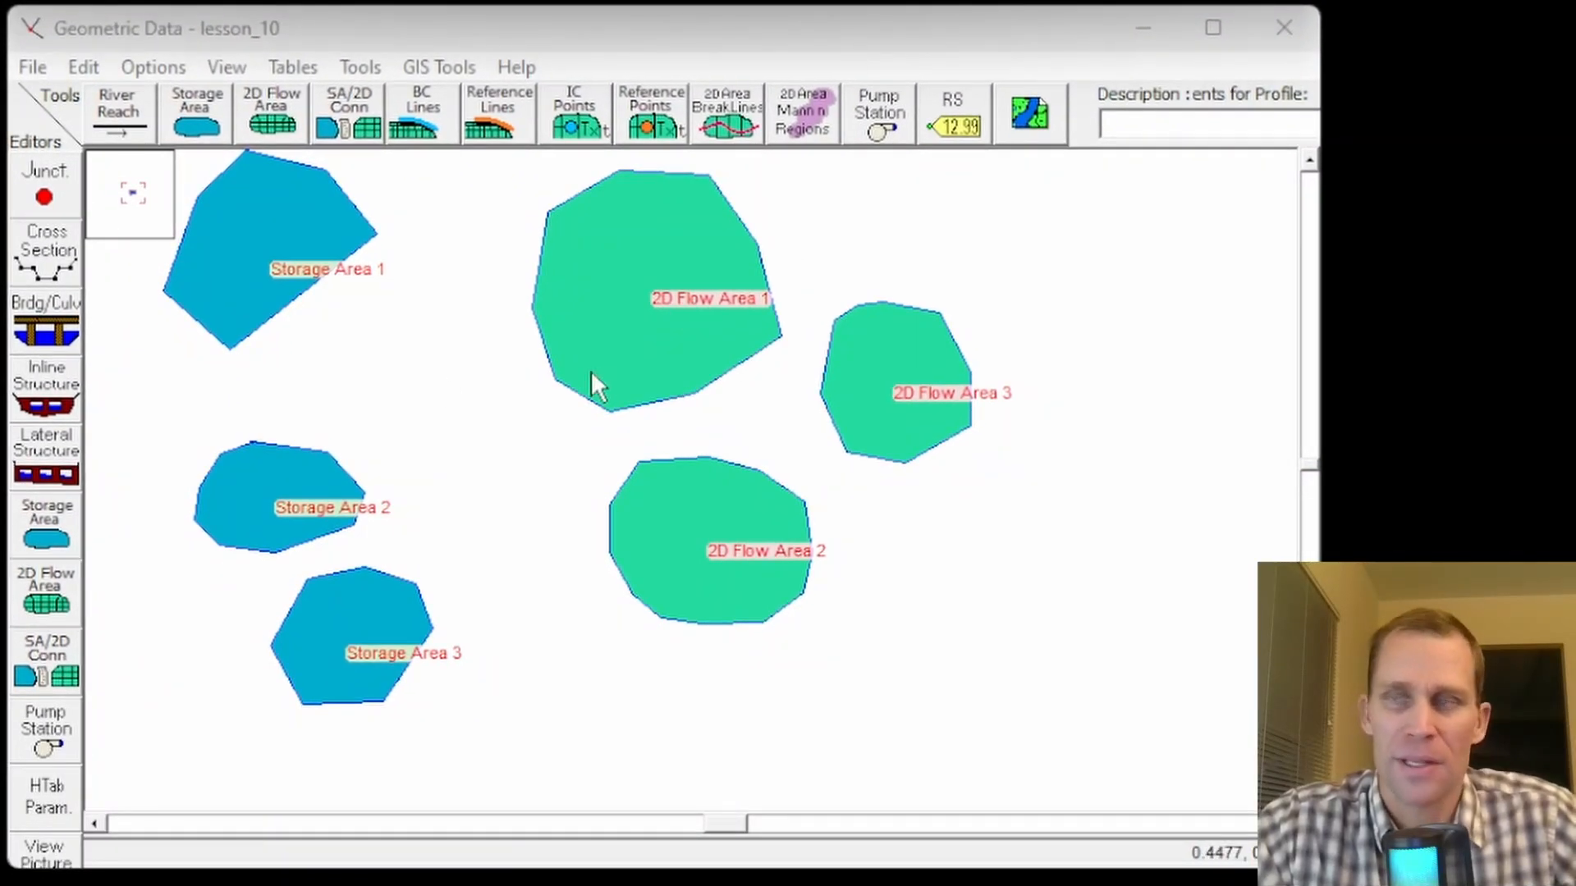
scroll(689, 336, up, 3)
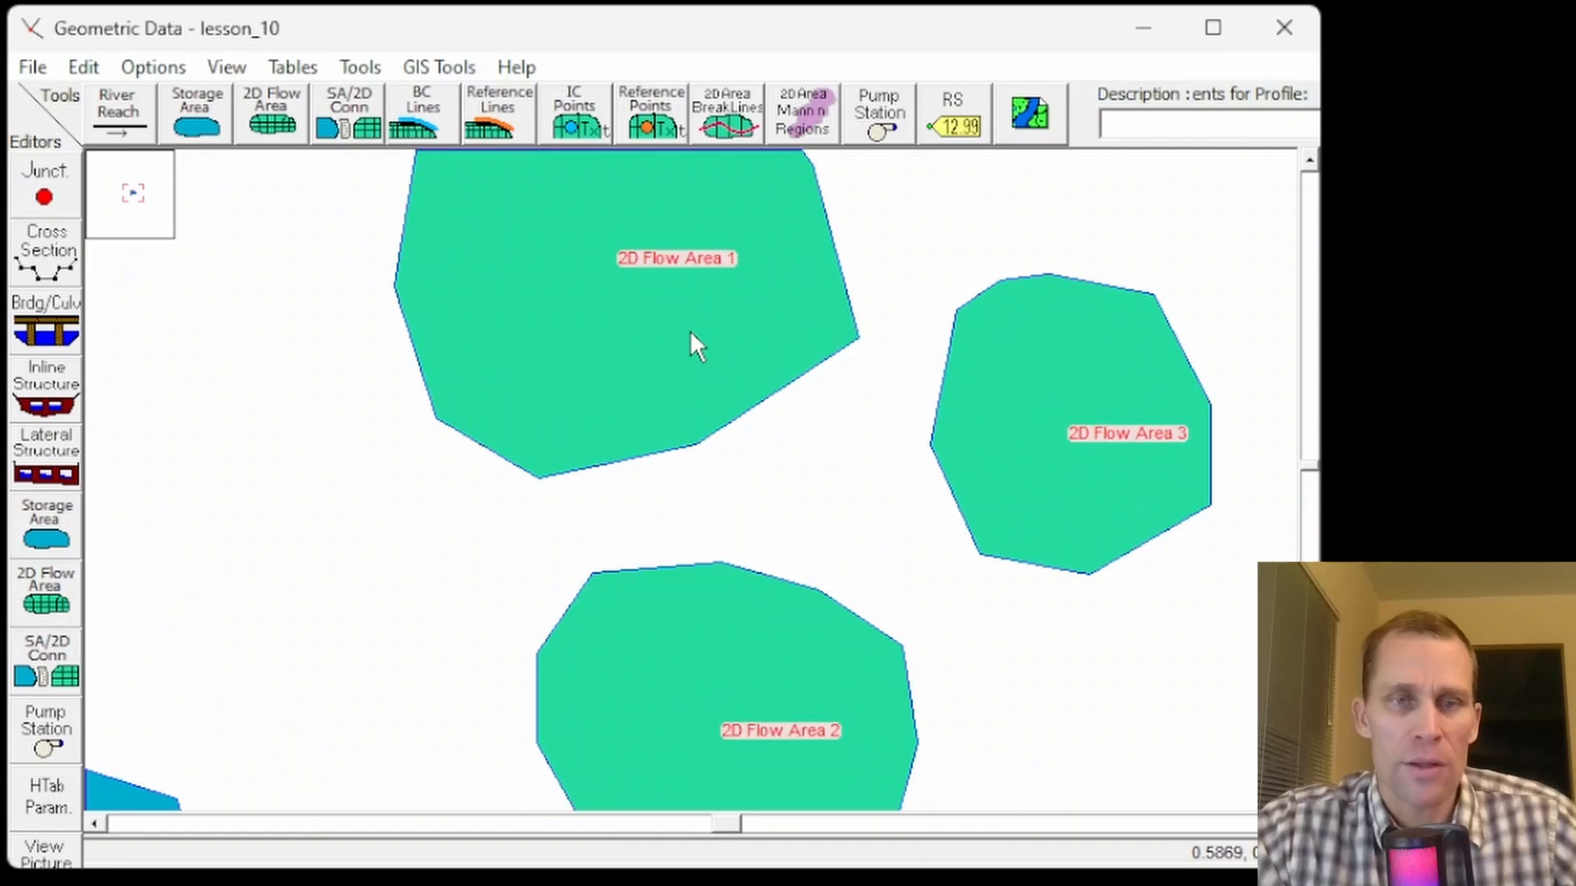
drag(876, 443, 748, 577)
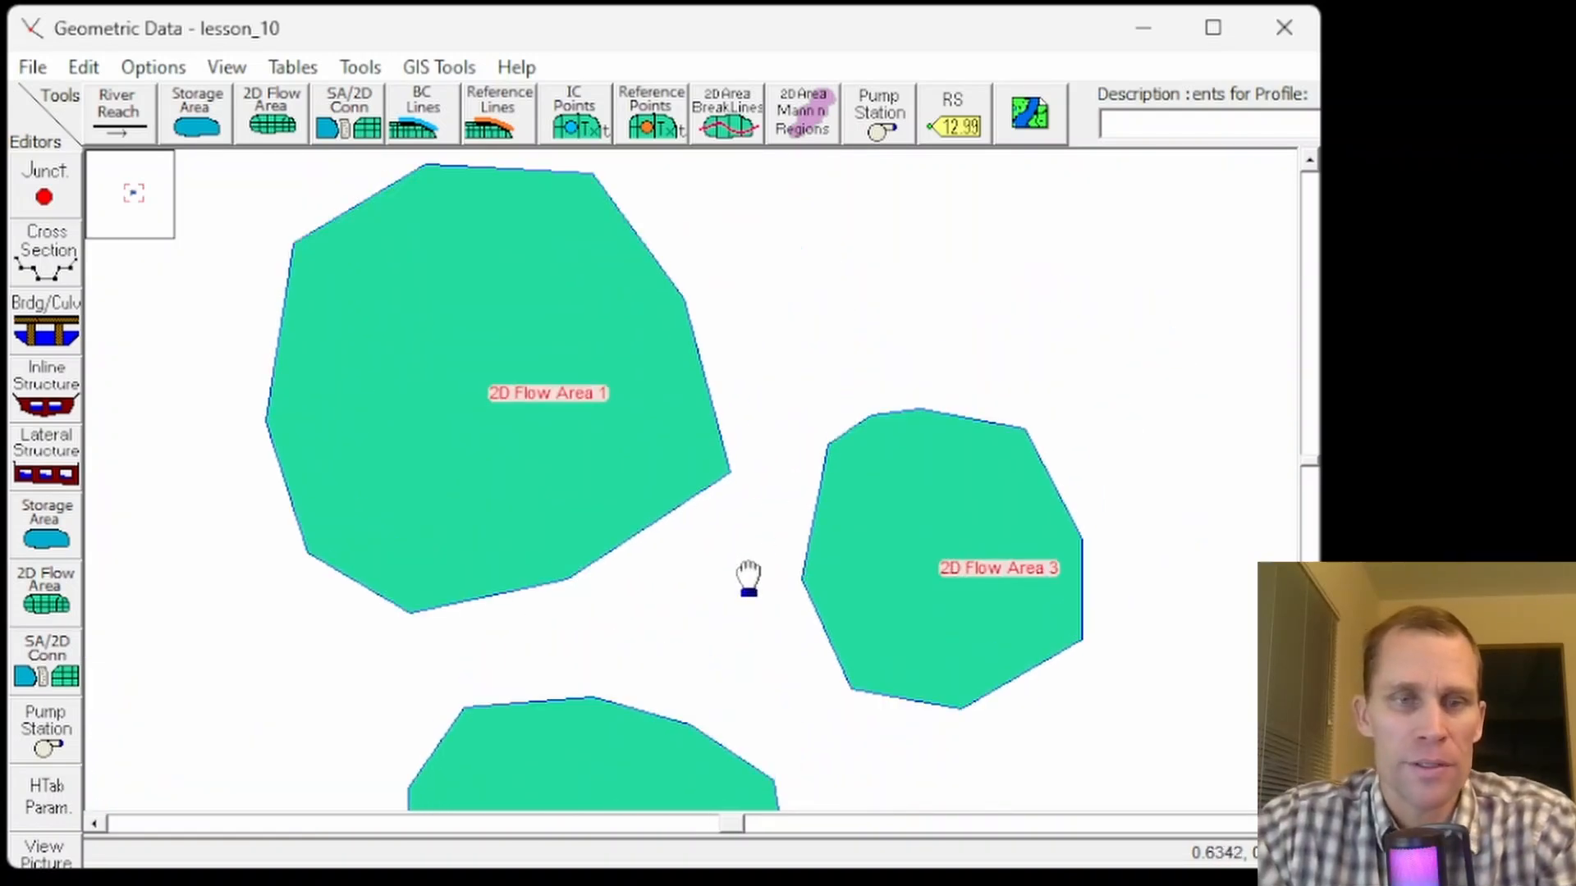
drag(760, 301, 743, 365)
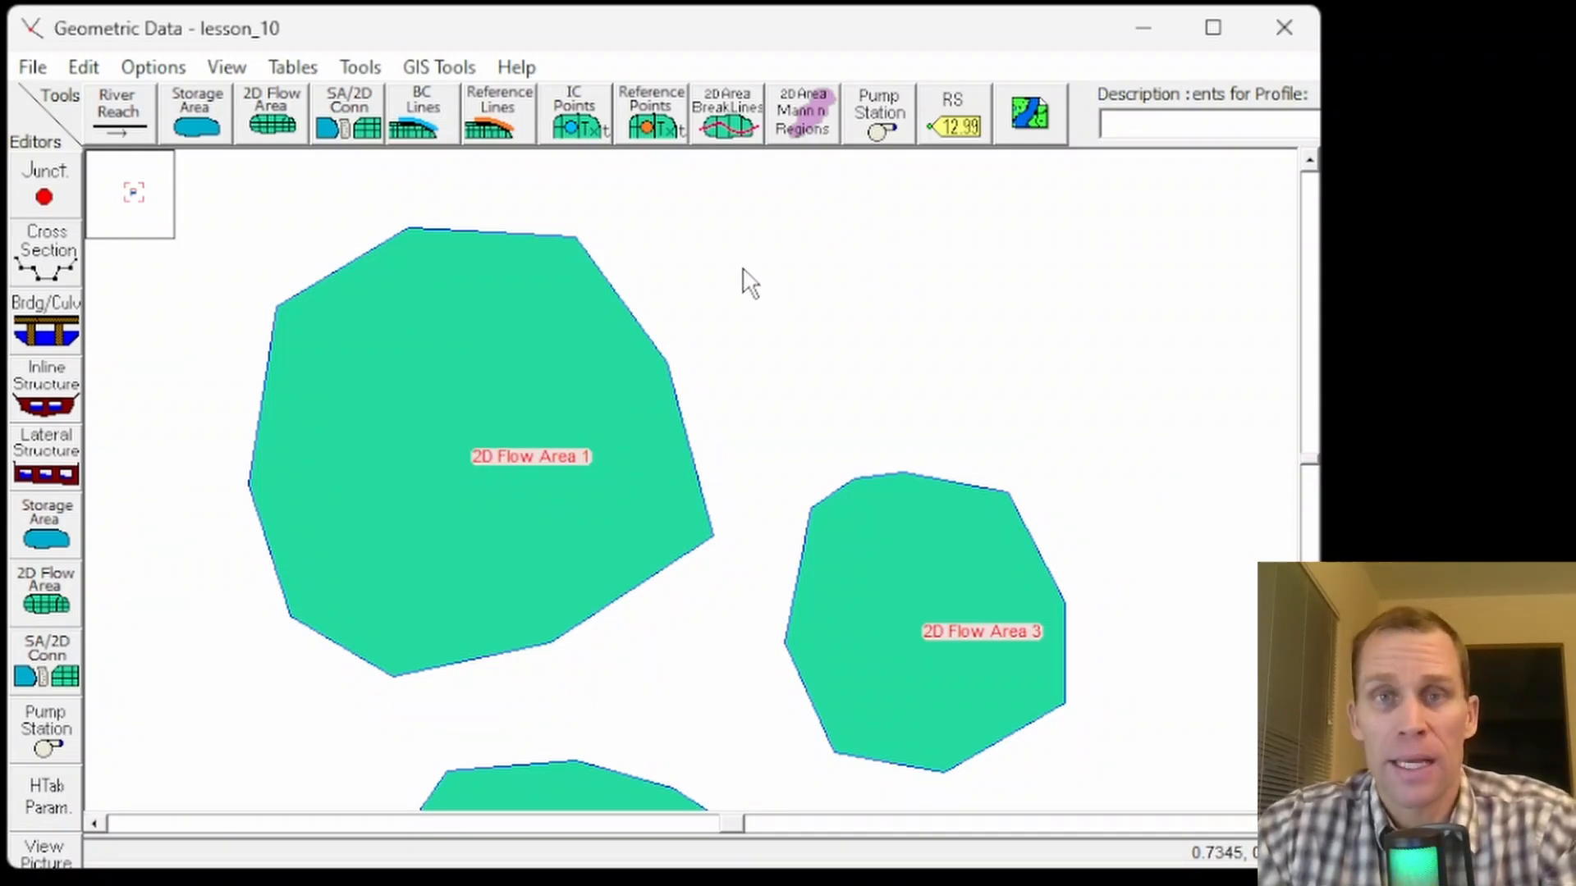
drag(728, 281, 648, 263)
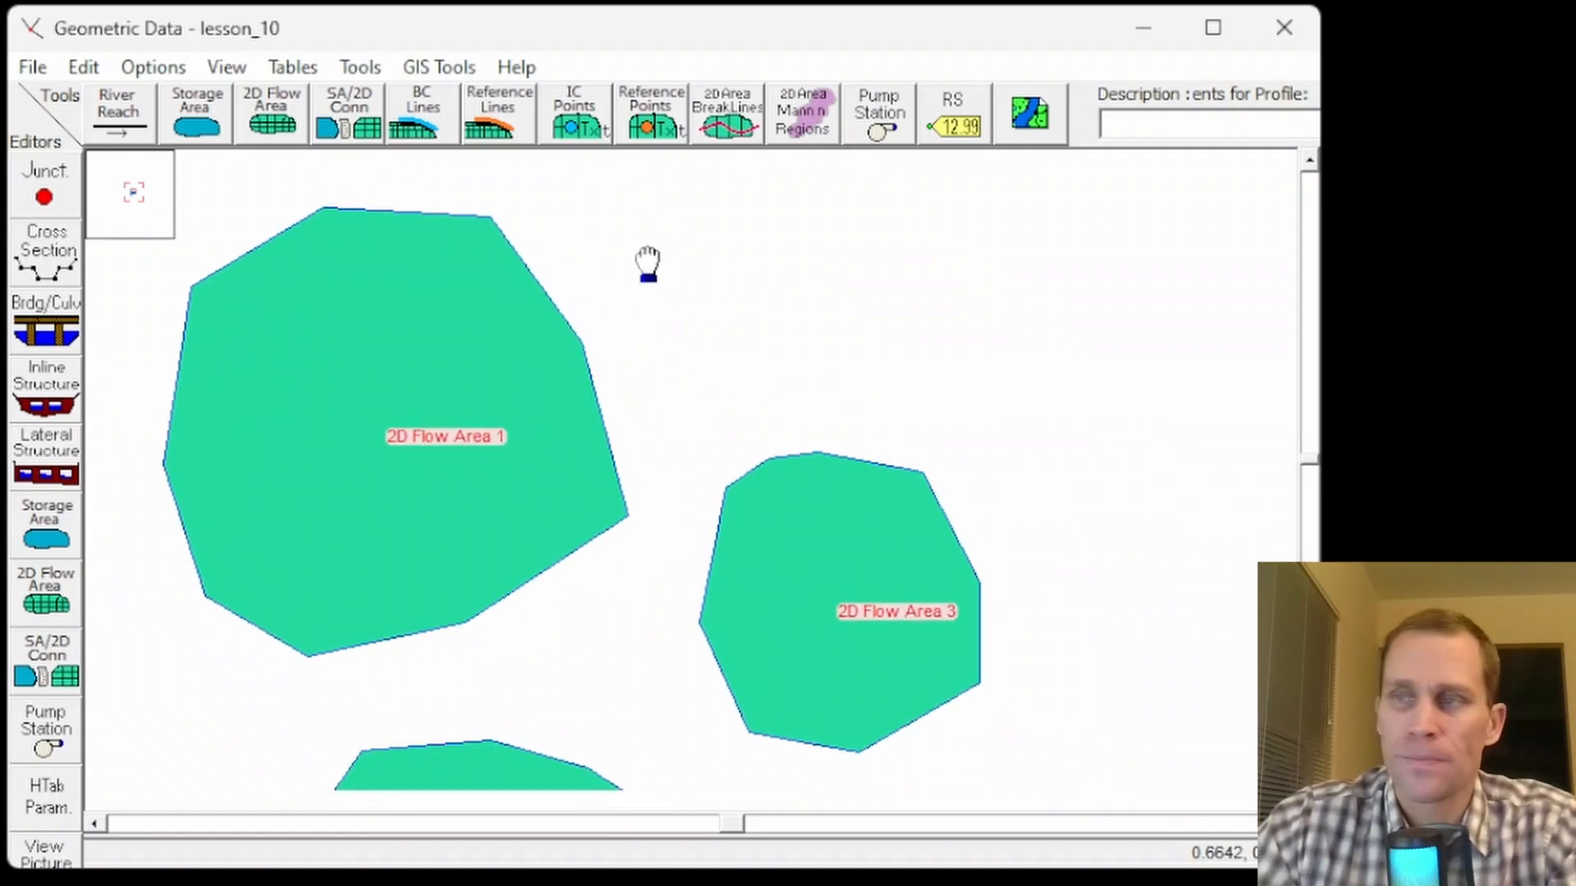
click(54, 607)
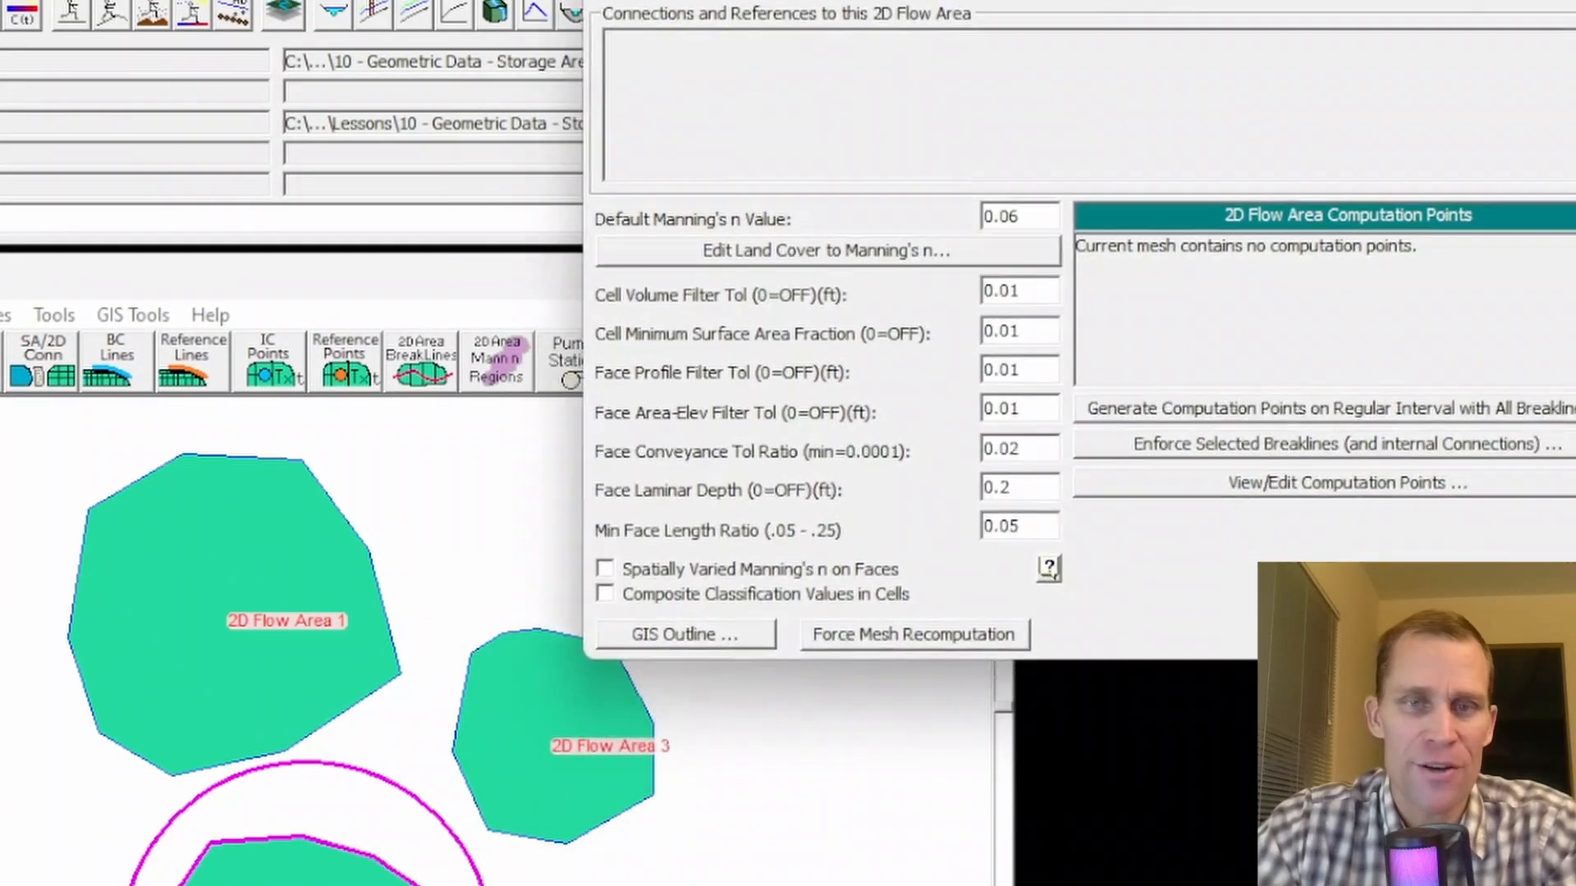
click(1129, 60)
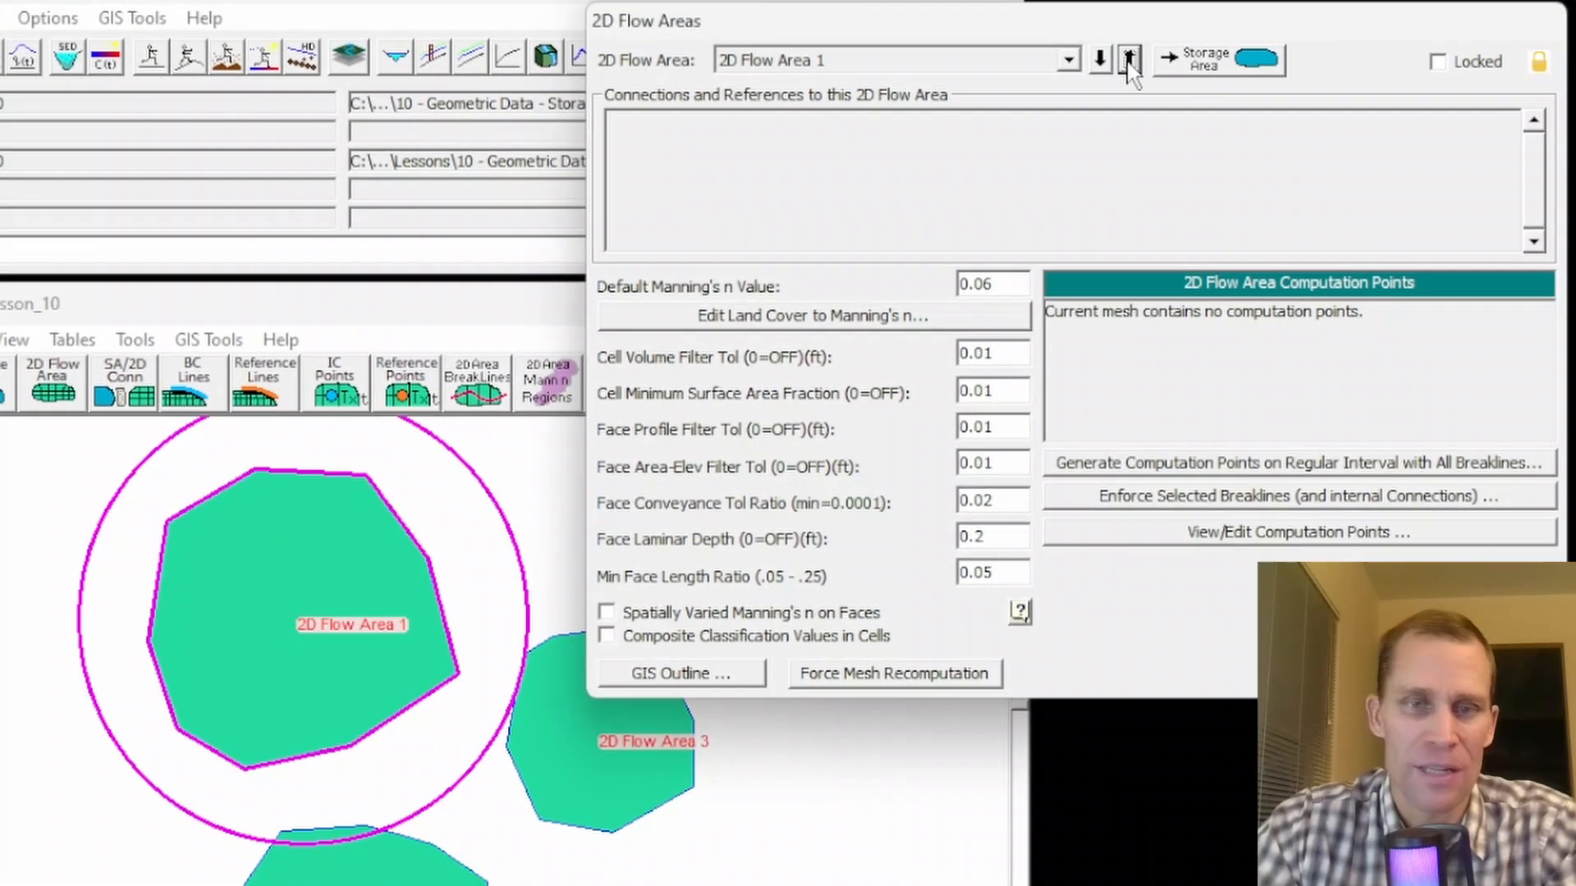
click(1129, 60)
click(1129, 60)
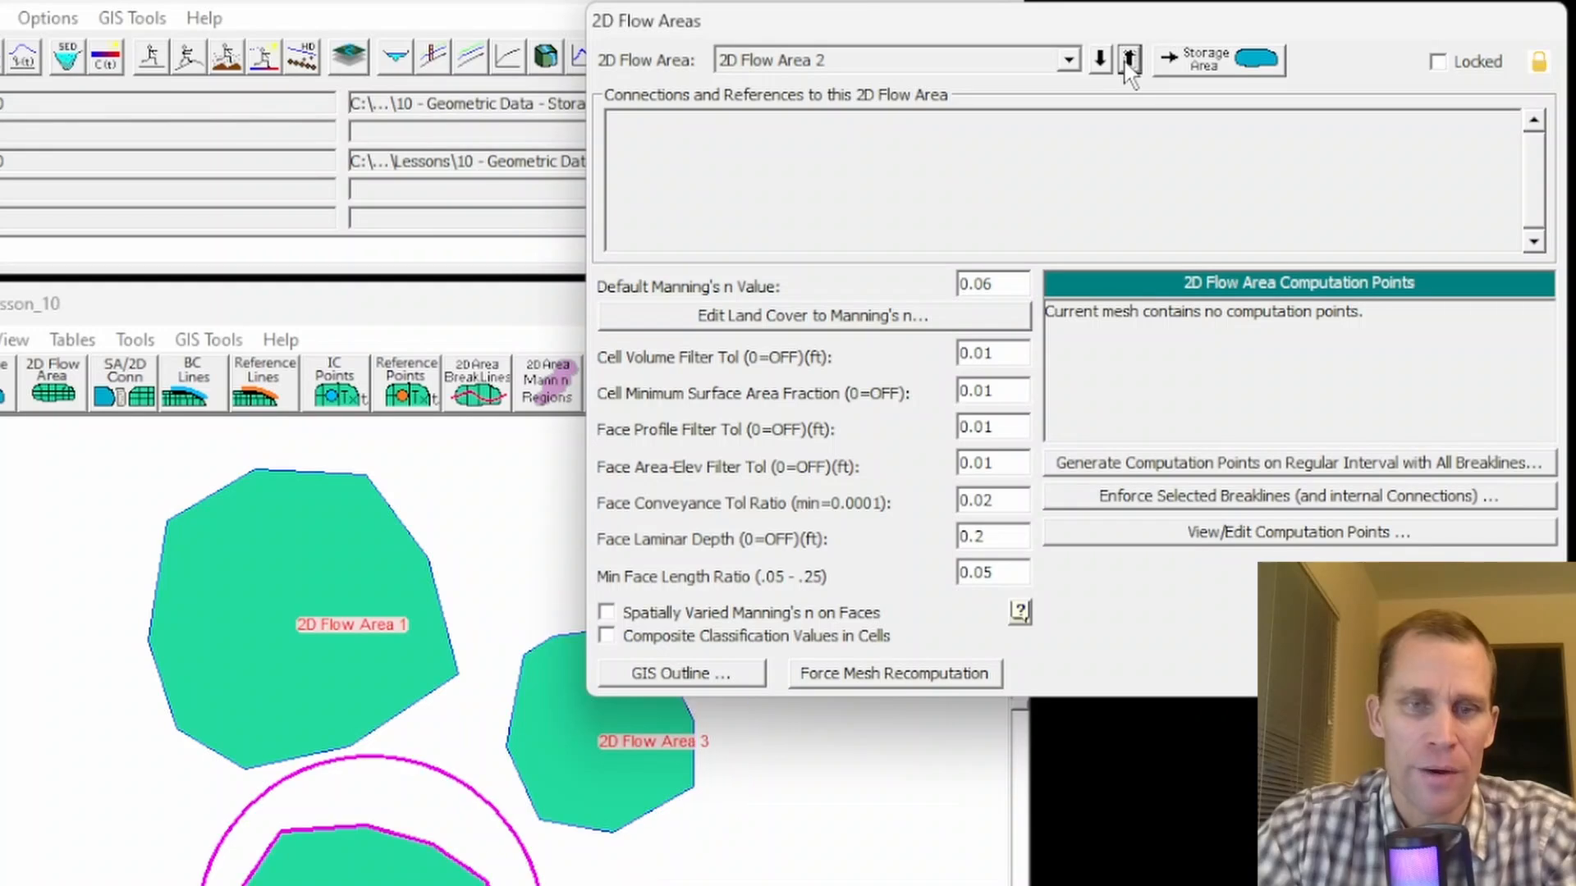
click(1129, 60)
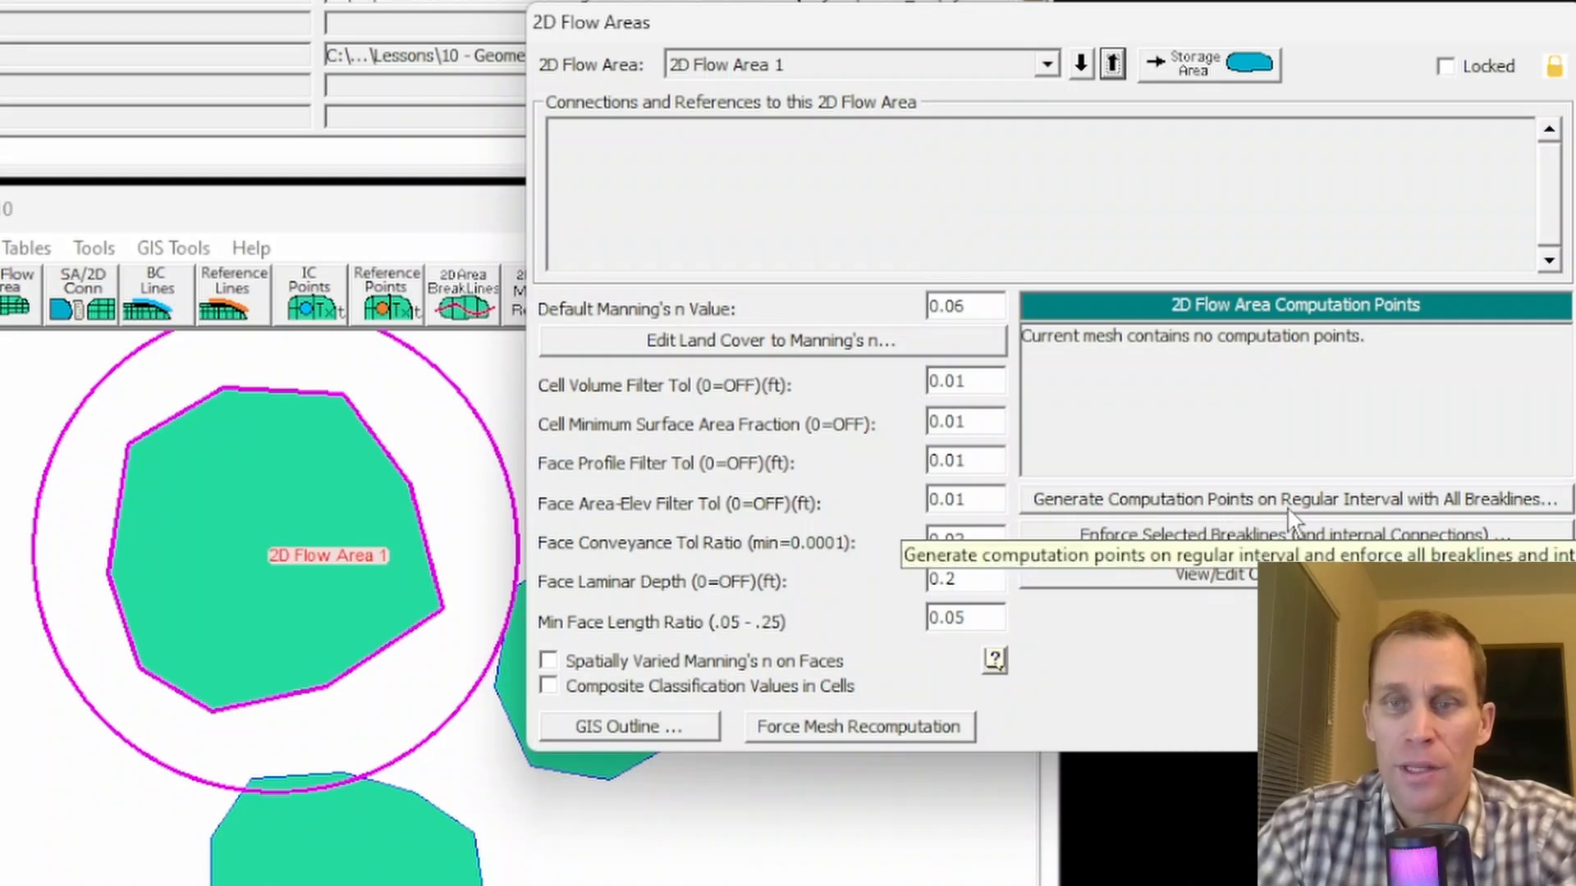
click(1253, 501)
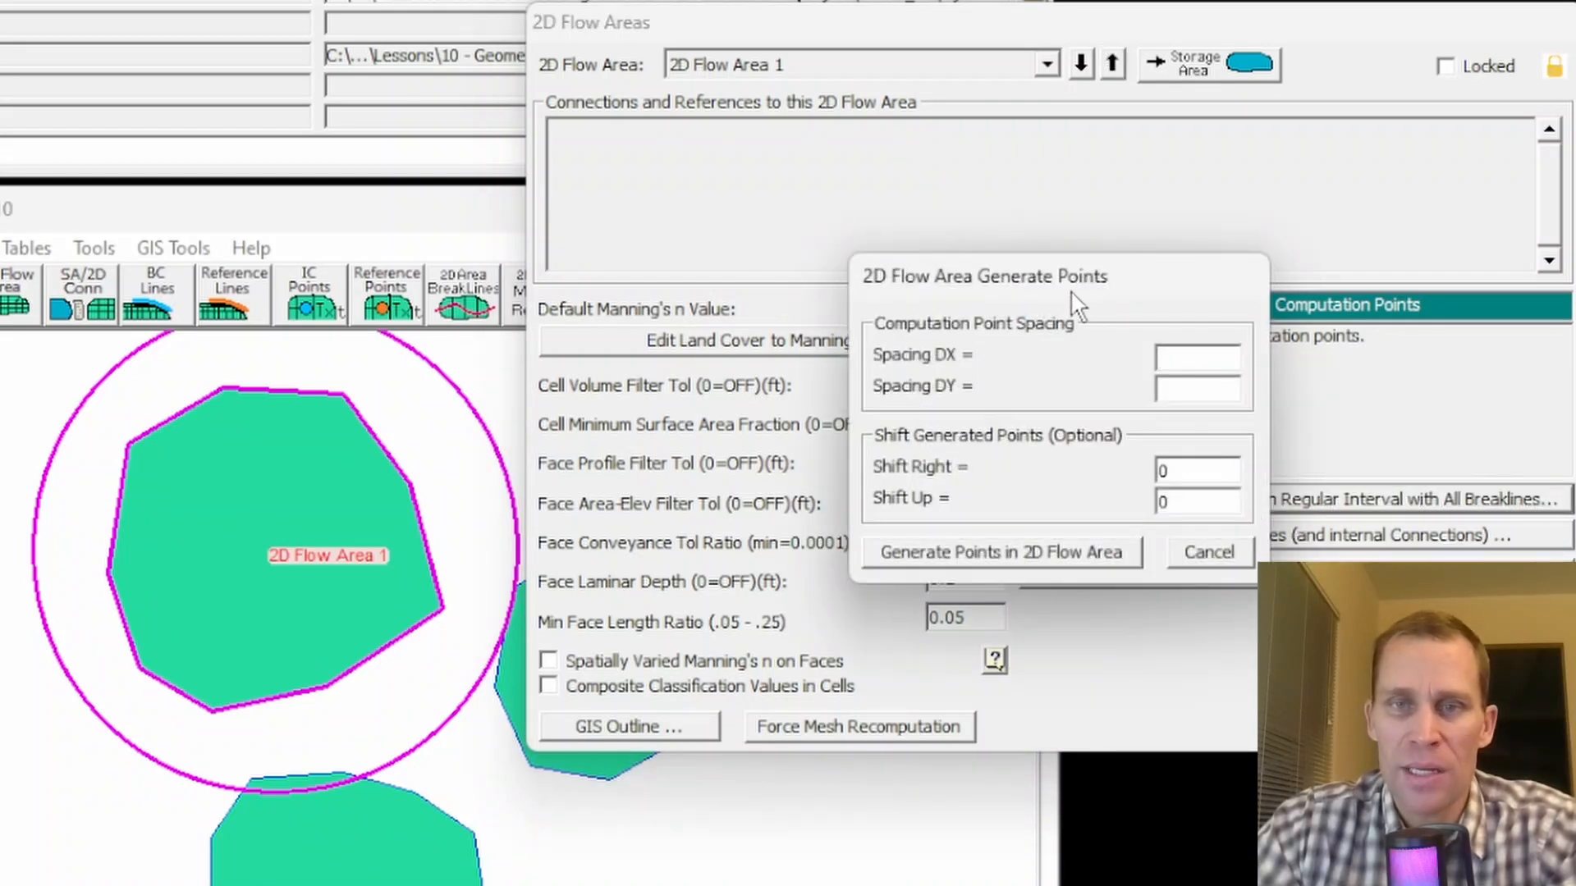
drag(971, 269, 803, 216)
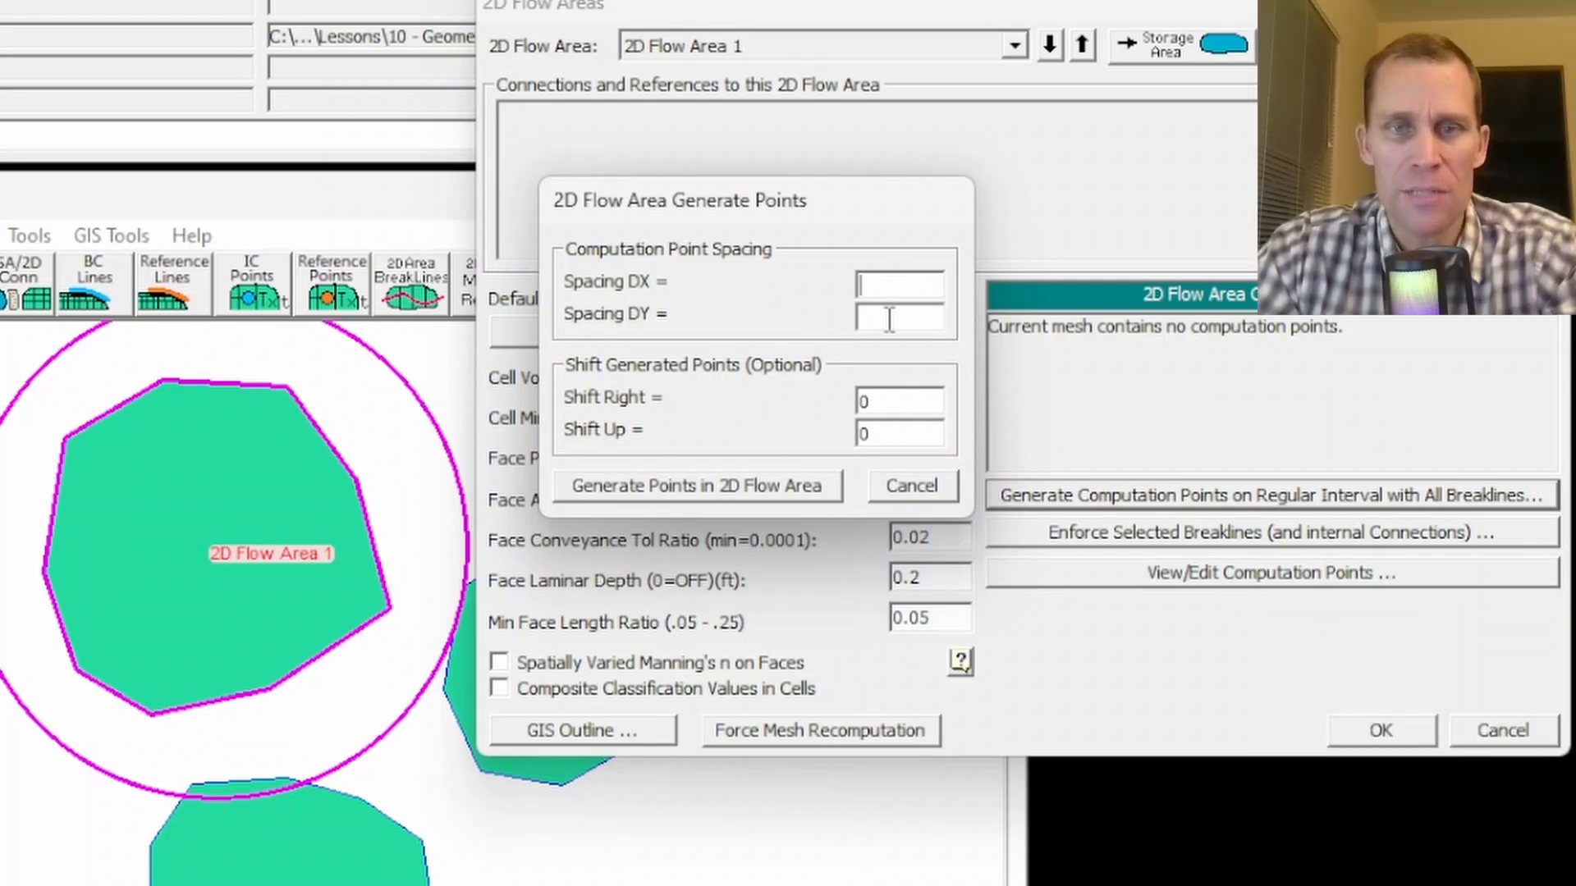
click(911, 485)
click(1383, 726)
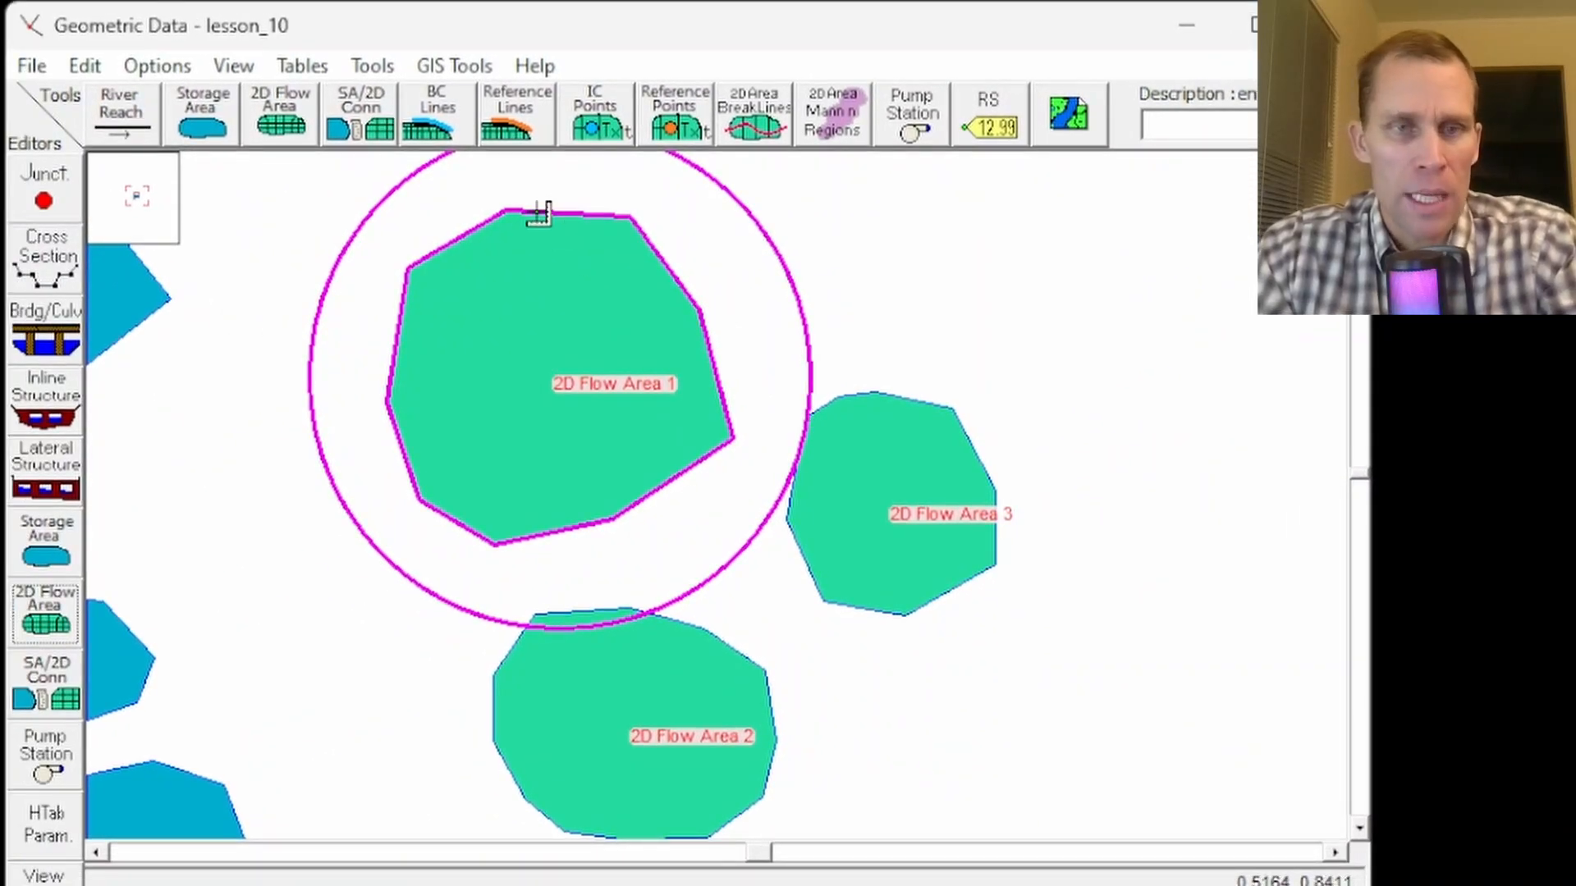
- Measure the height and width of 2D Flow Area 1 with vertical and horizontal measure lines
click(537, 206)
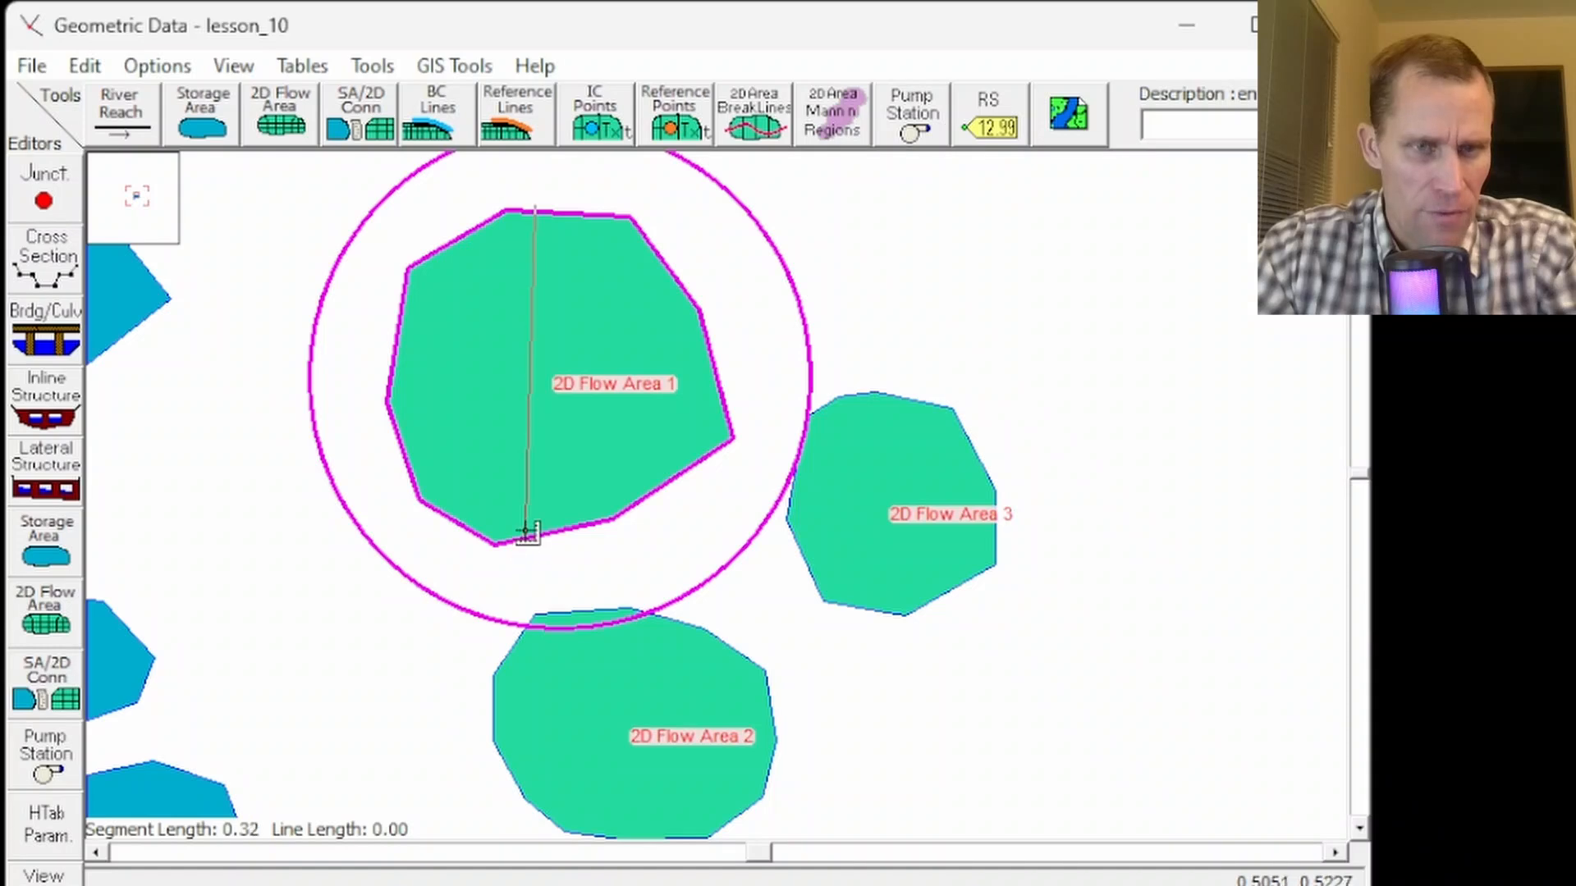
double_click(546, 466)
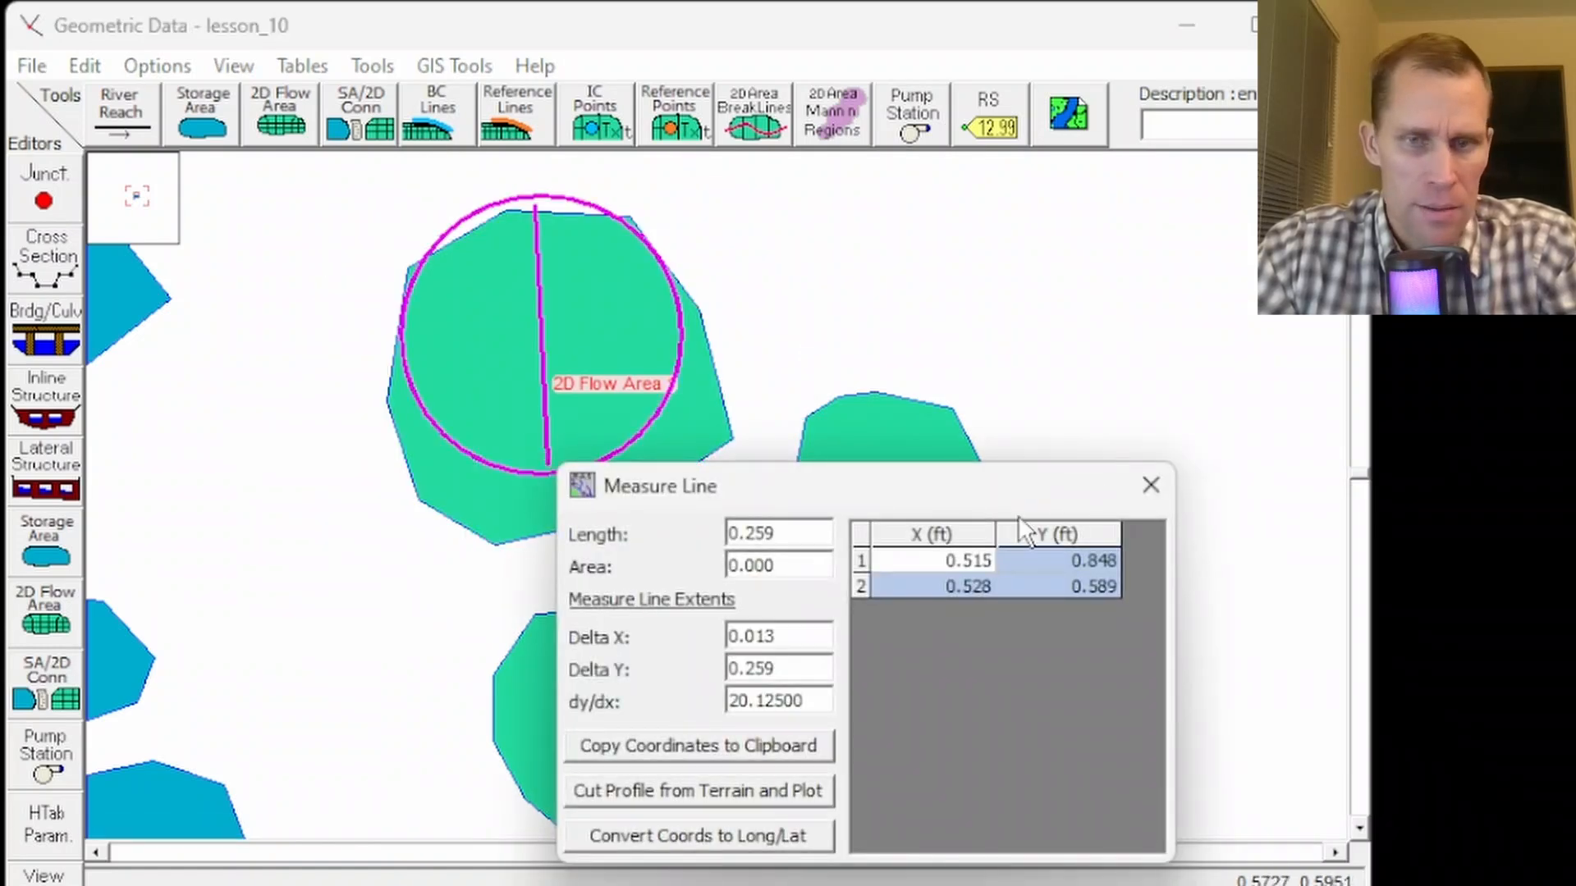
click(1150, 485)
click(394, 369)
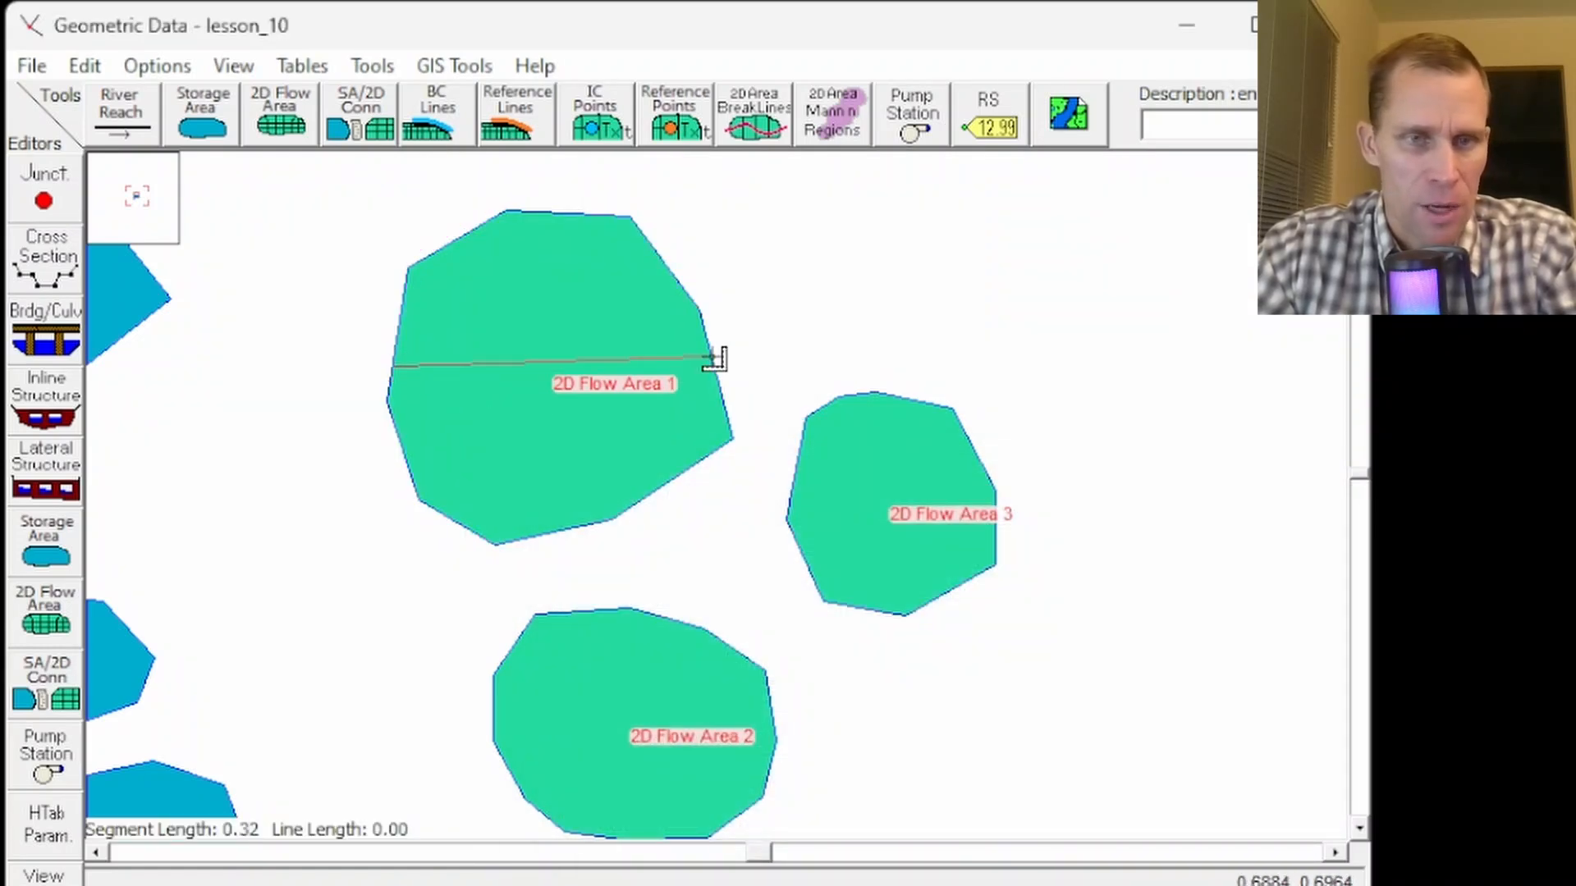
double_click(708, 371)
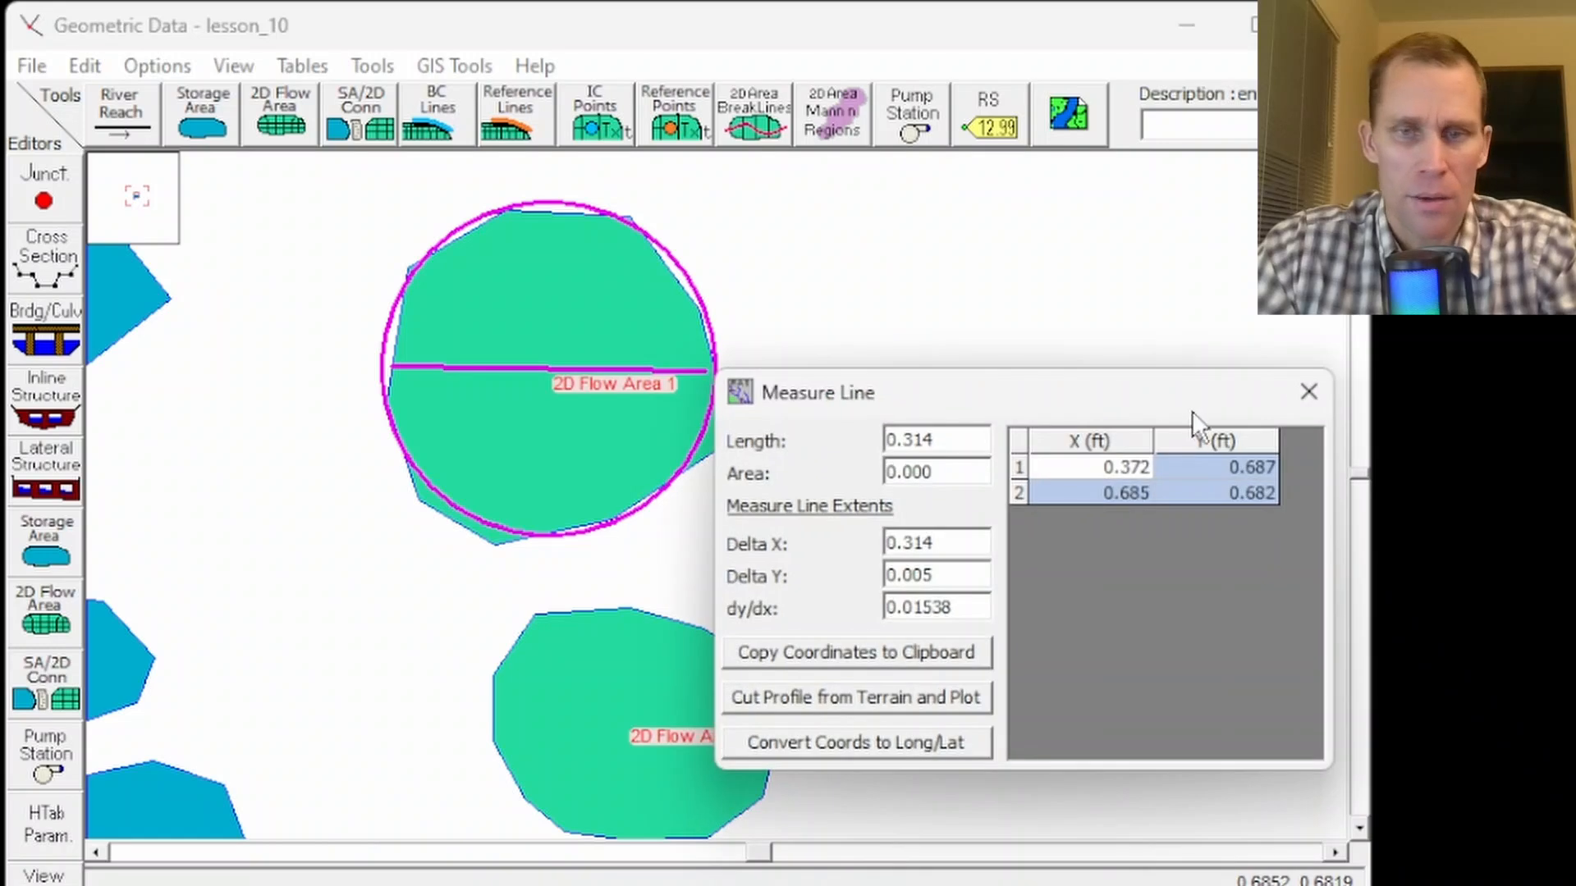
click(1305, 397)
- Generate computation points in 2D Flow Area 1 with a spacing of .05 in both DX and DY
click(51, 620)
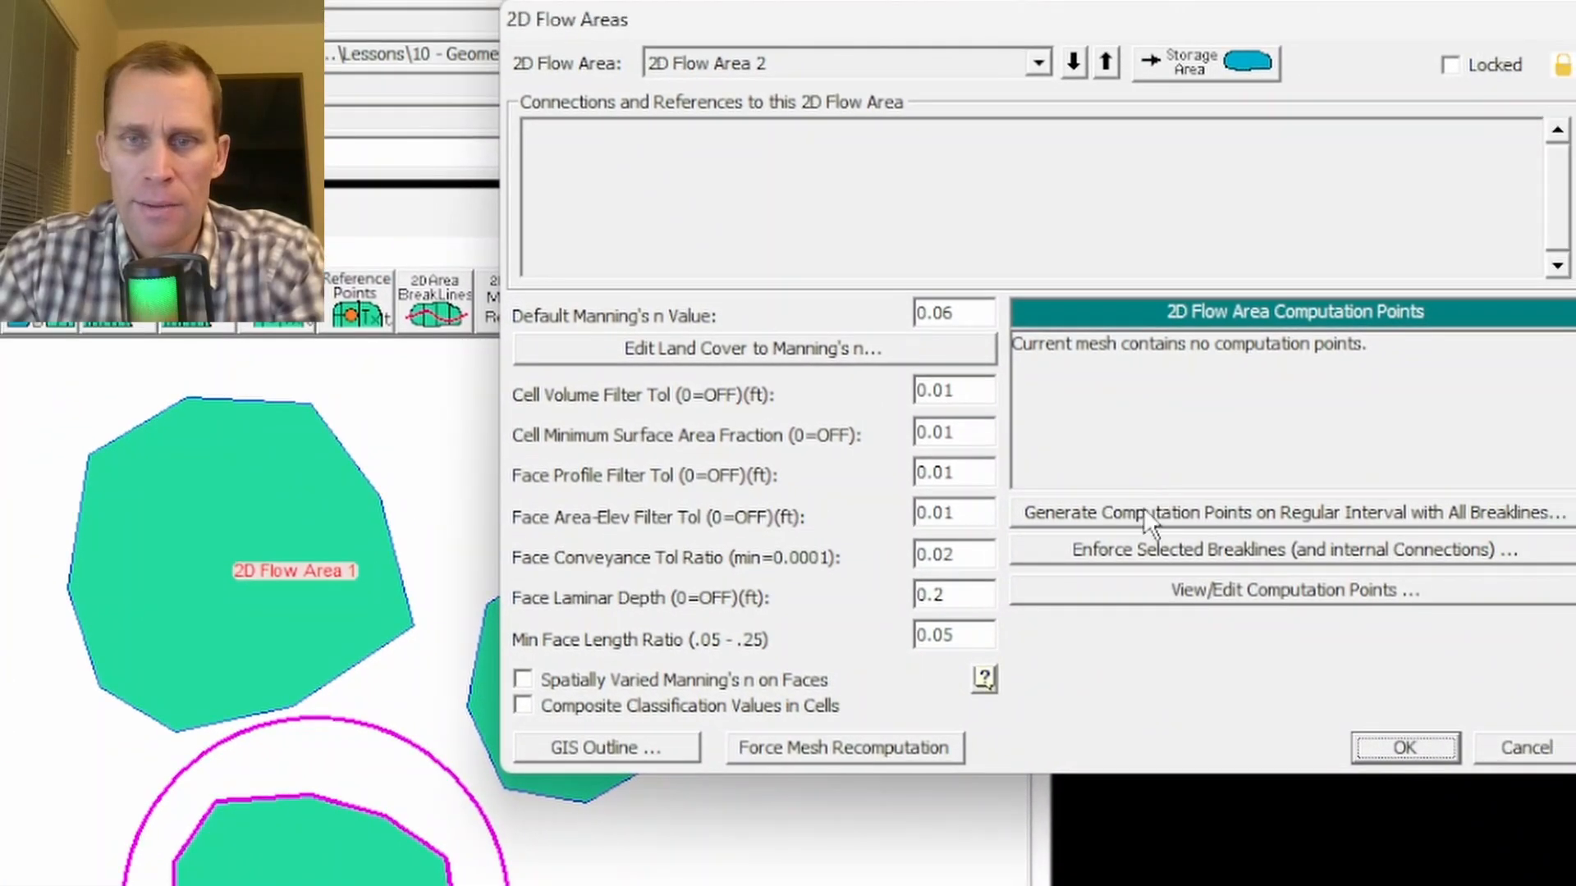
click(1141, 511)
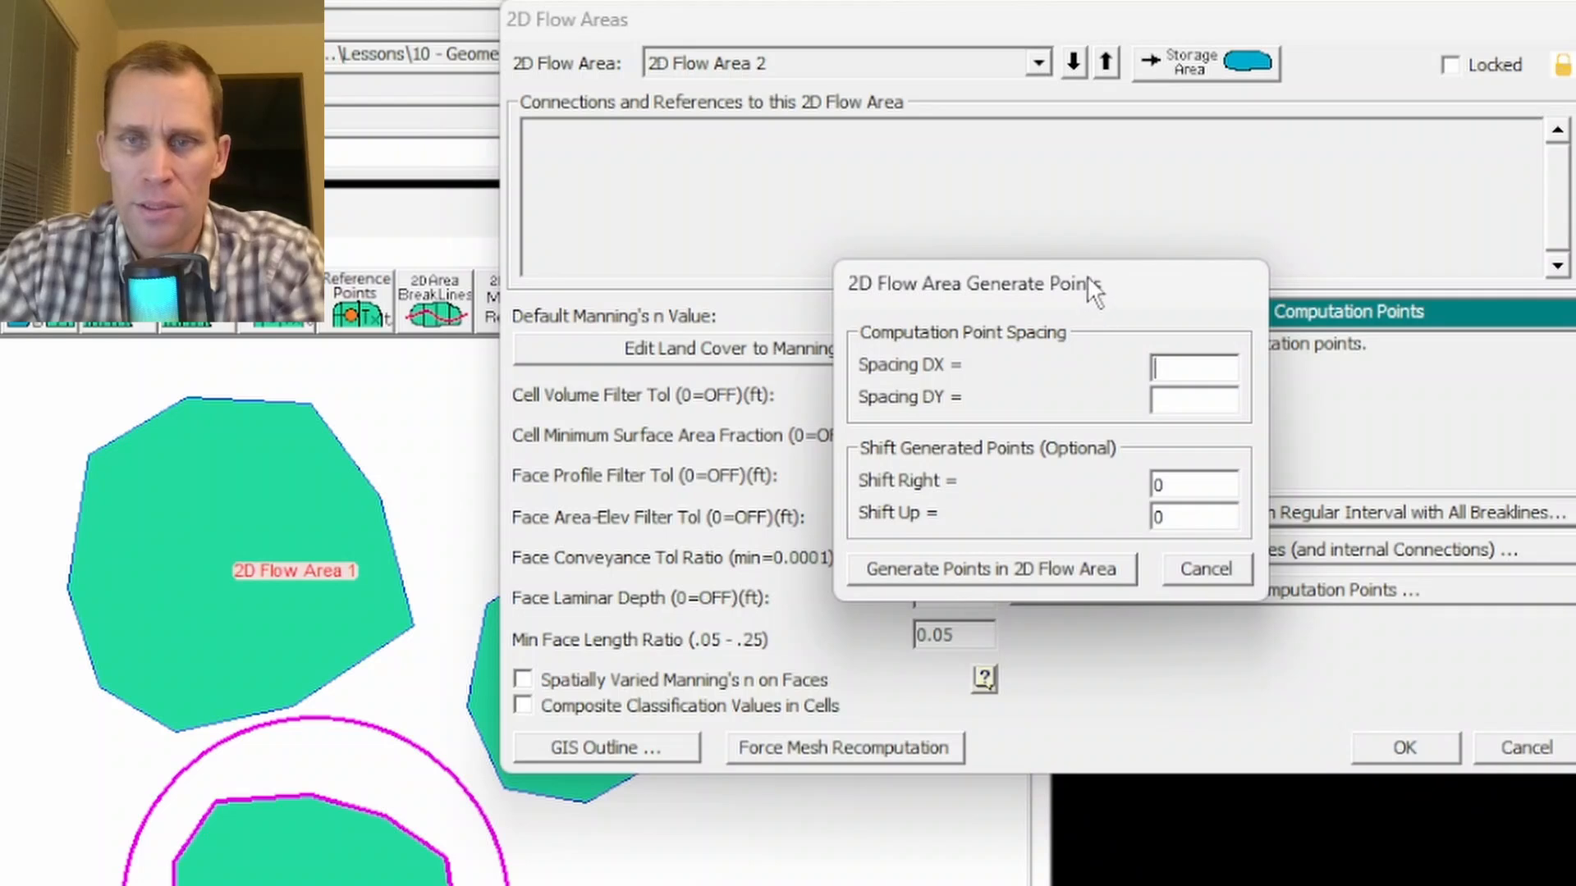
drag(1086, 275, 812, 210)
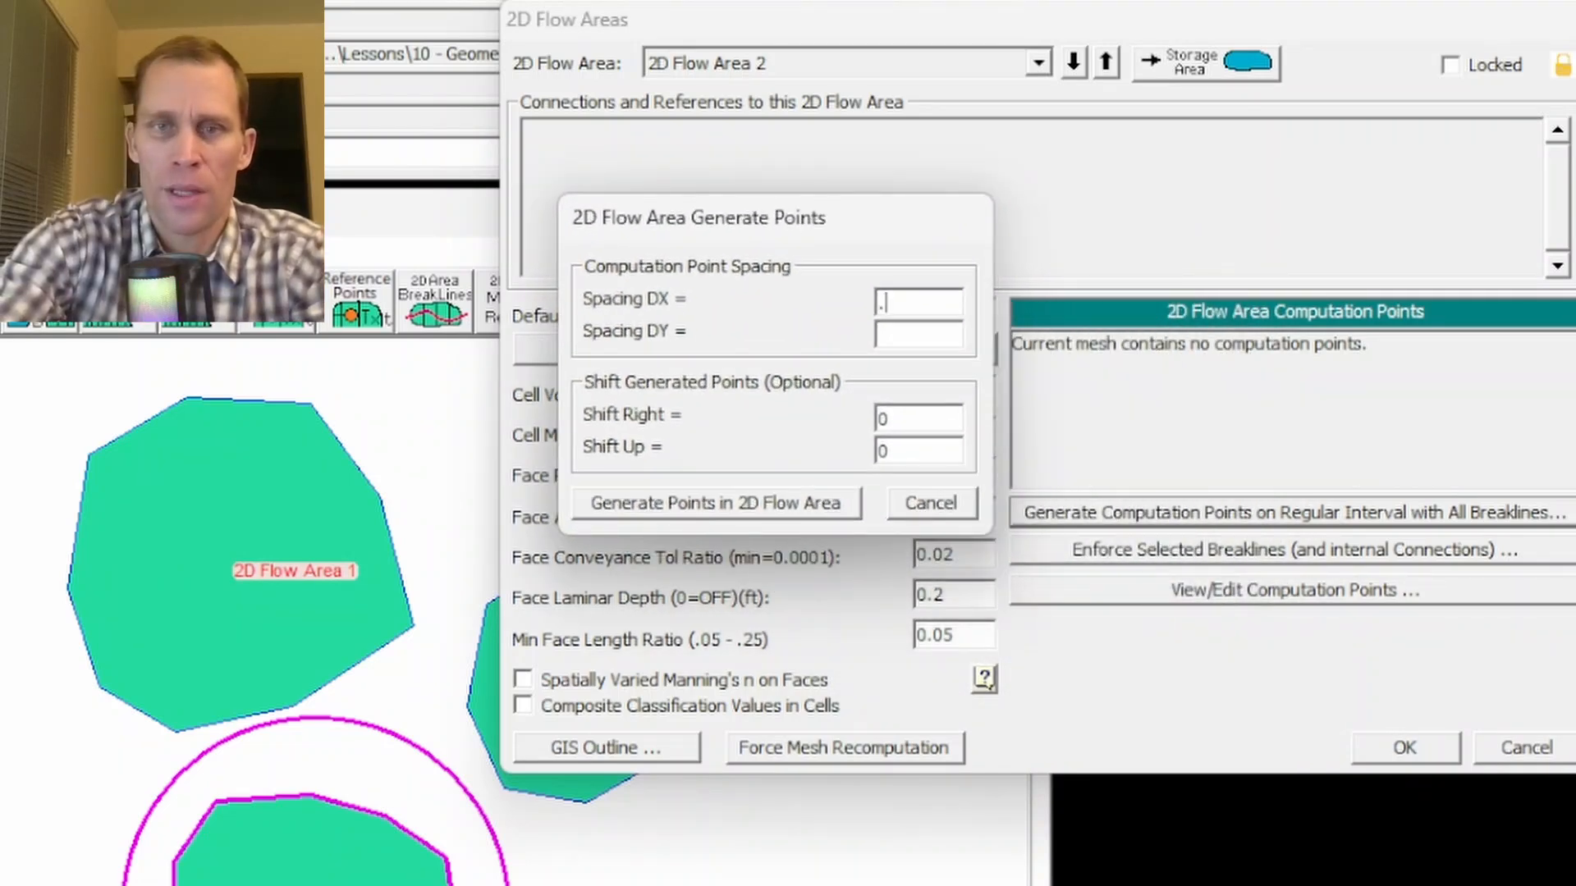
key(Tab)
text(.05)
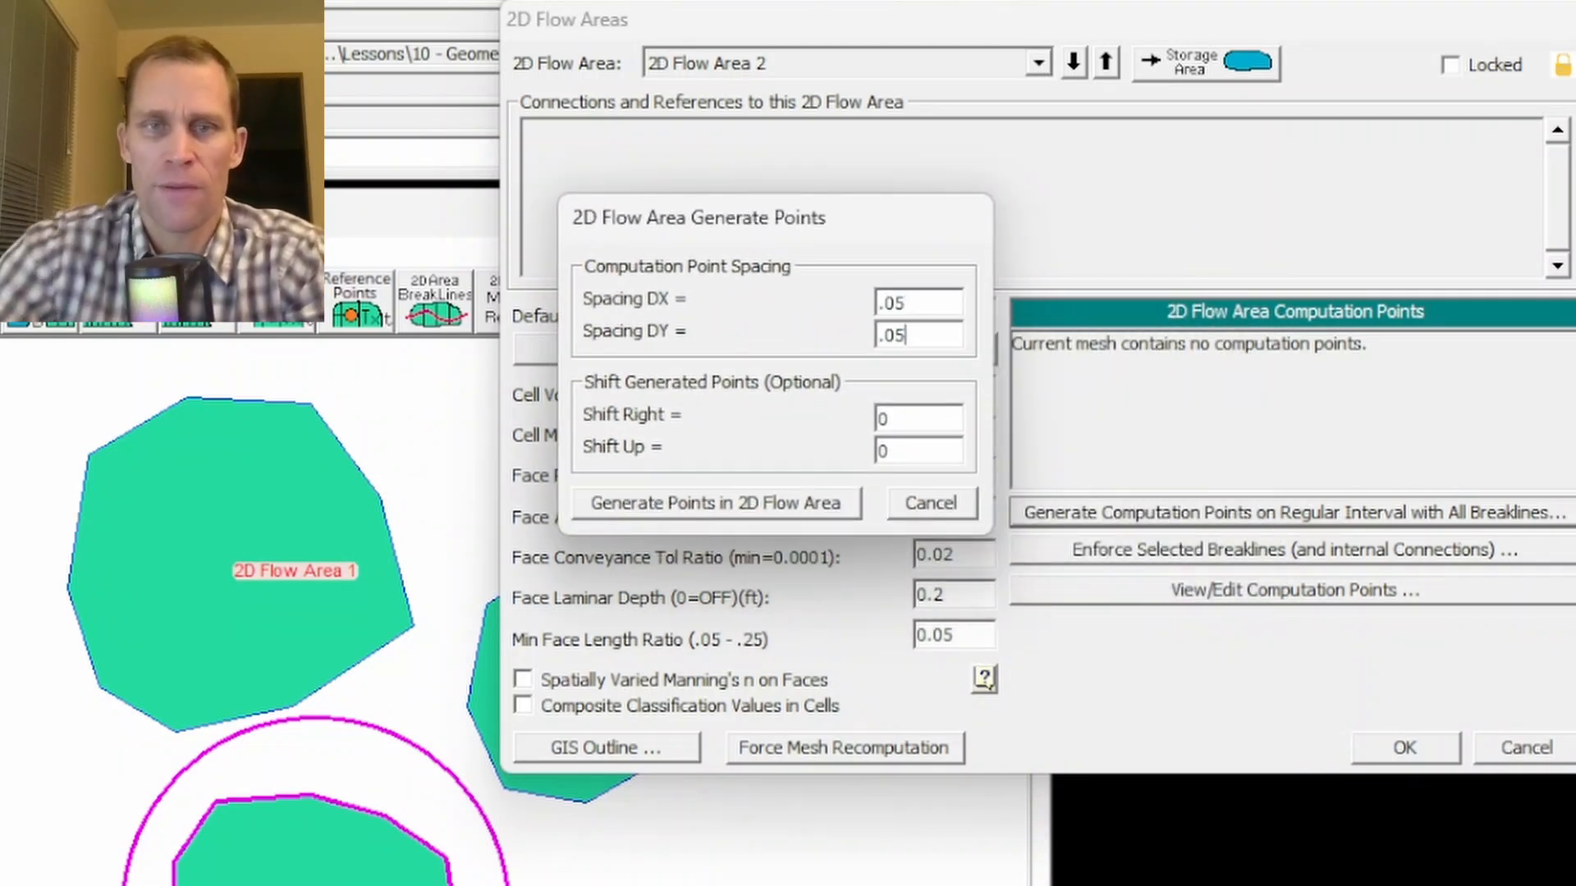
click(911, 501)
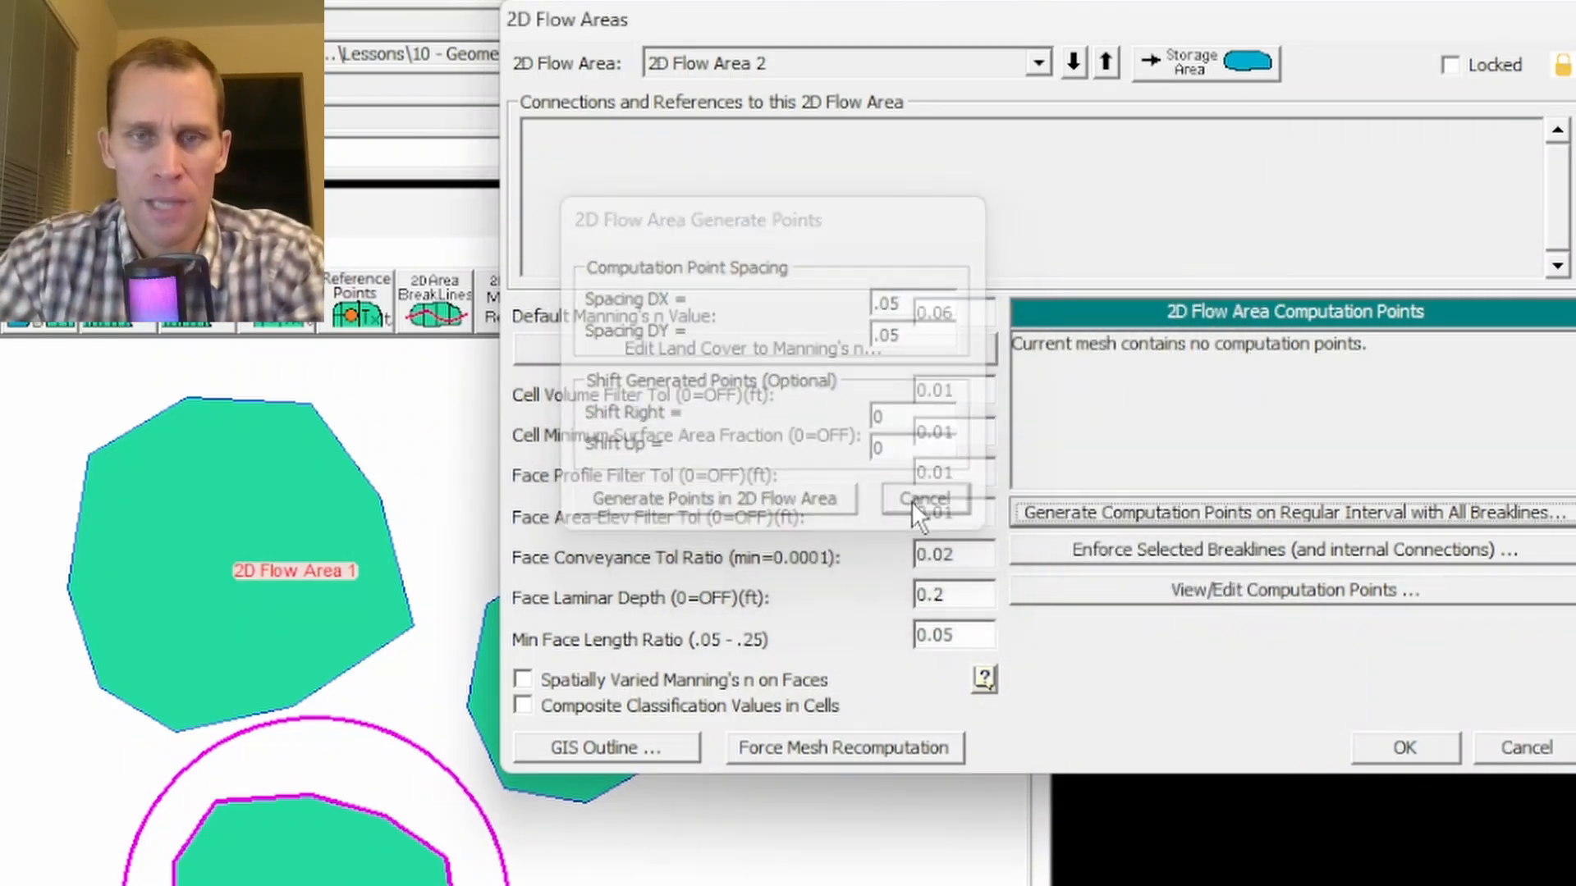
click(1105, 62)
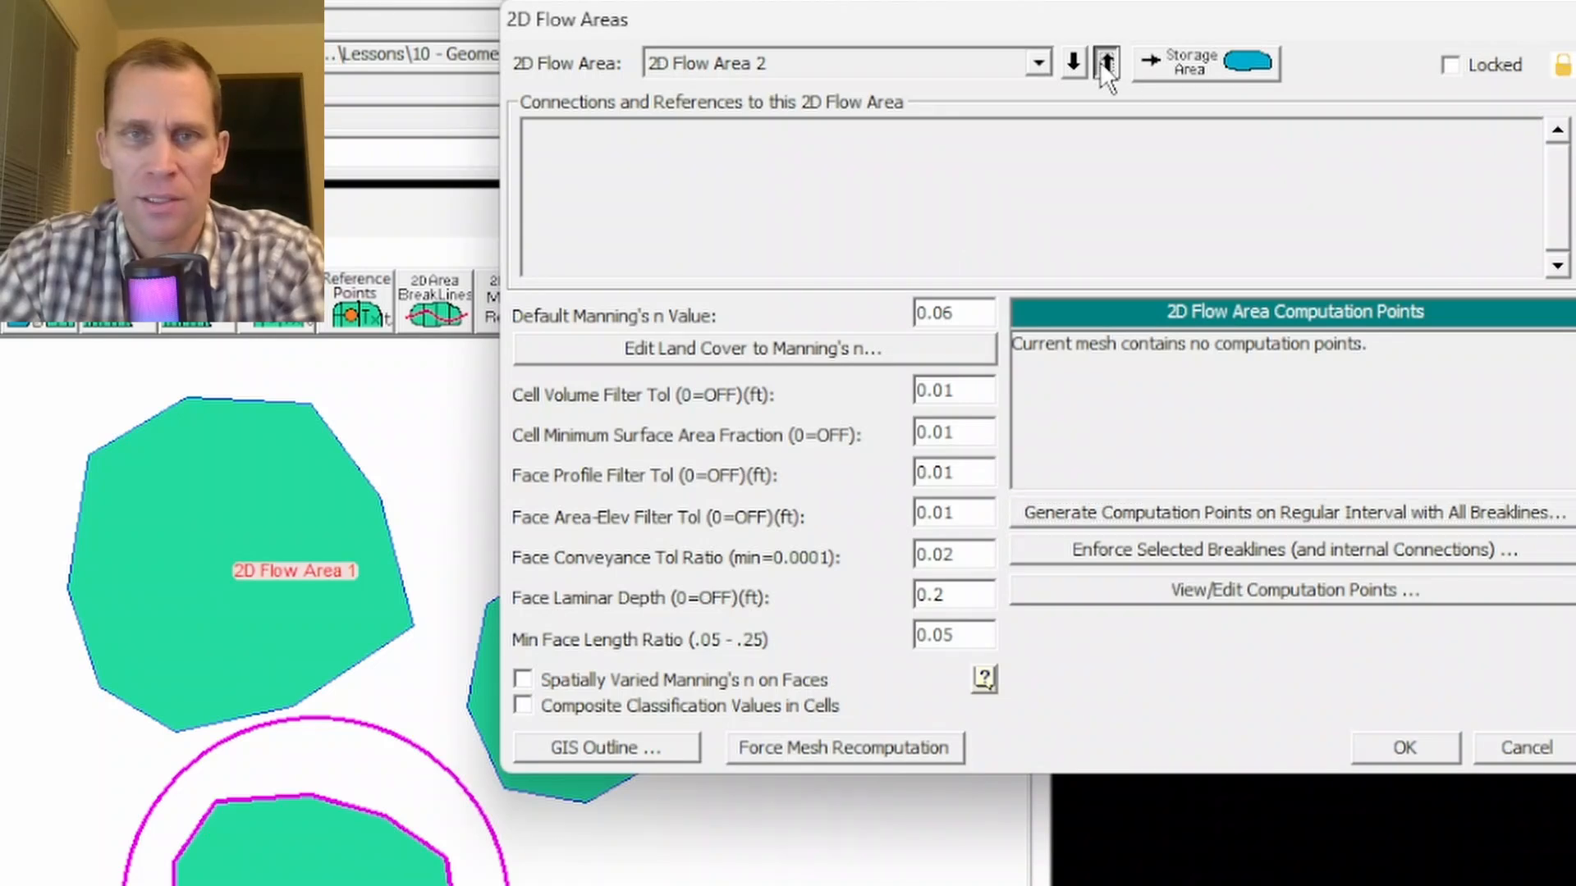
click(1126, 511)
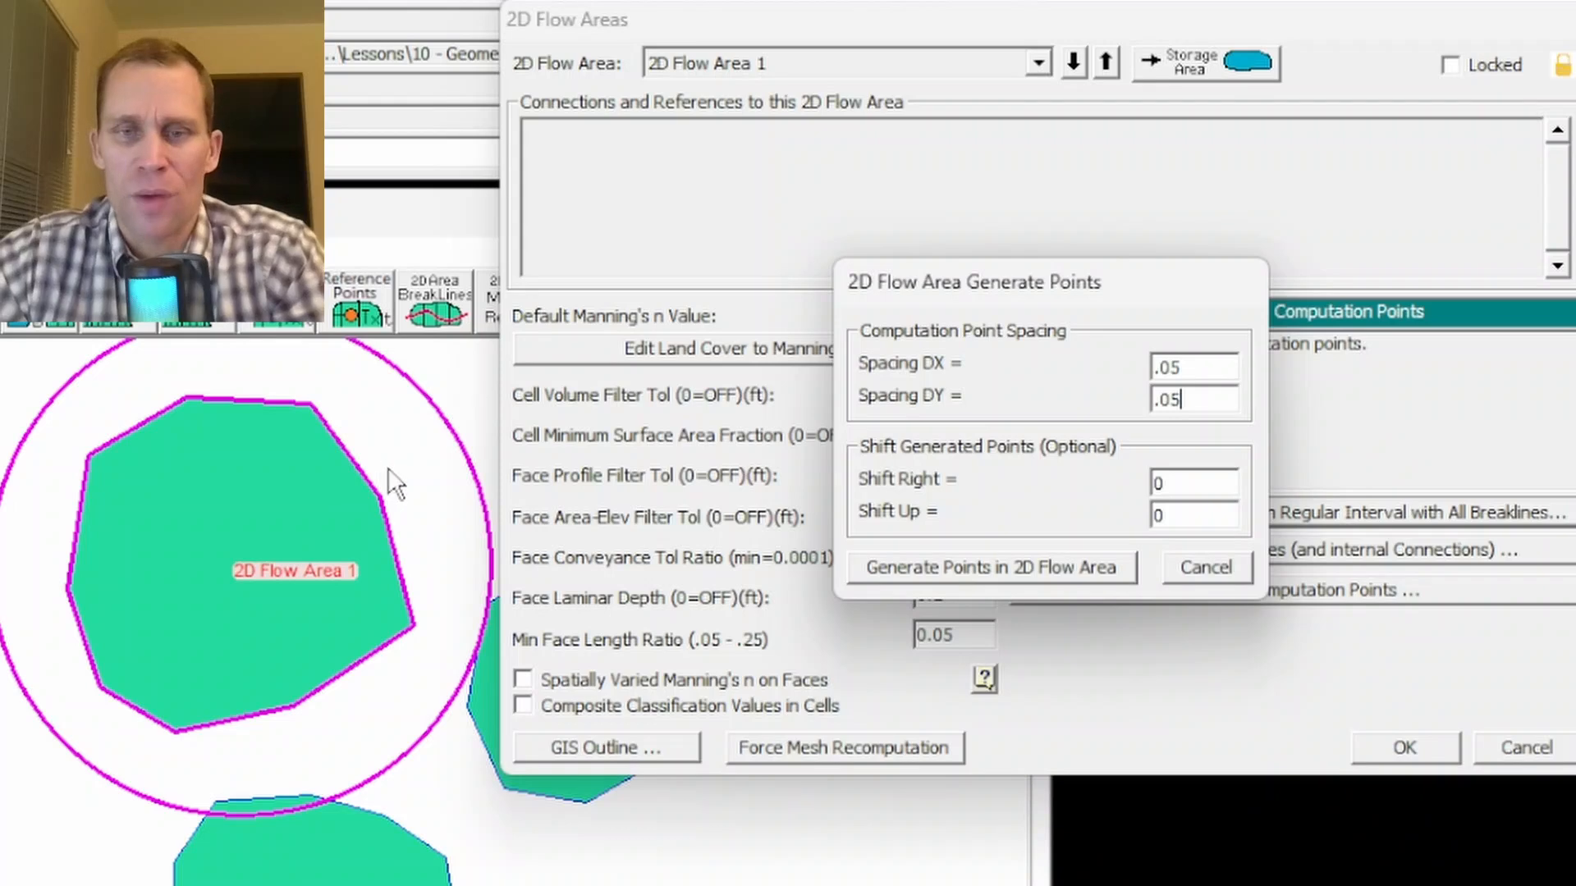
click(964, 568)
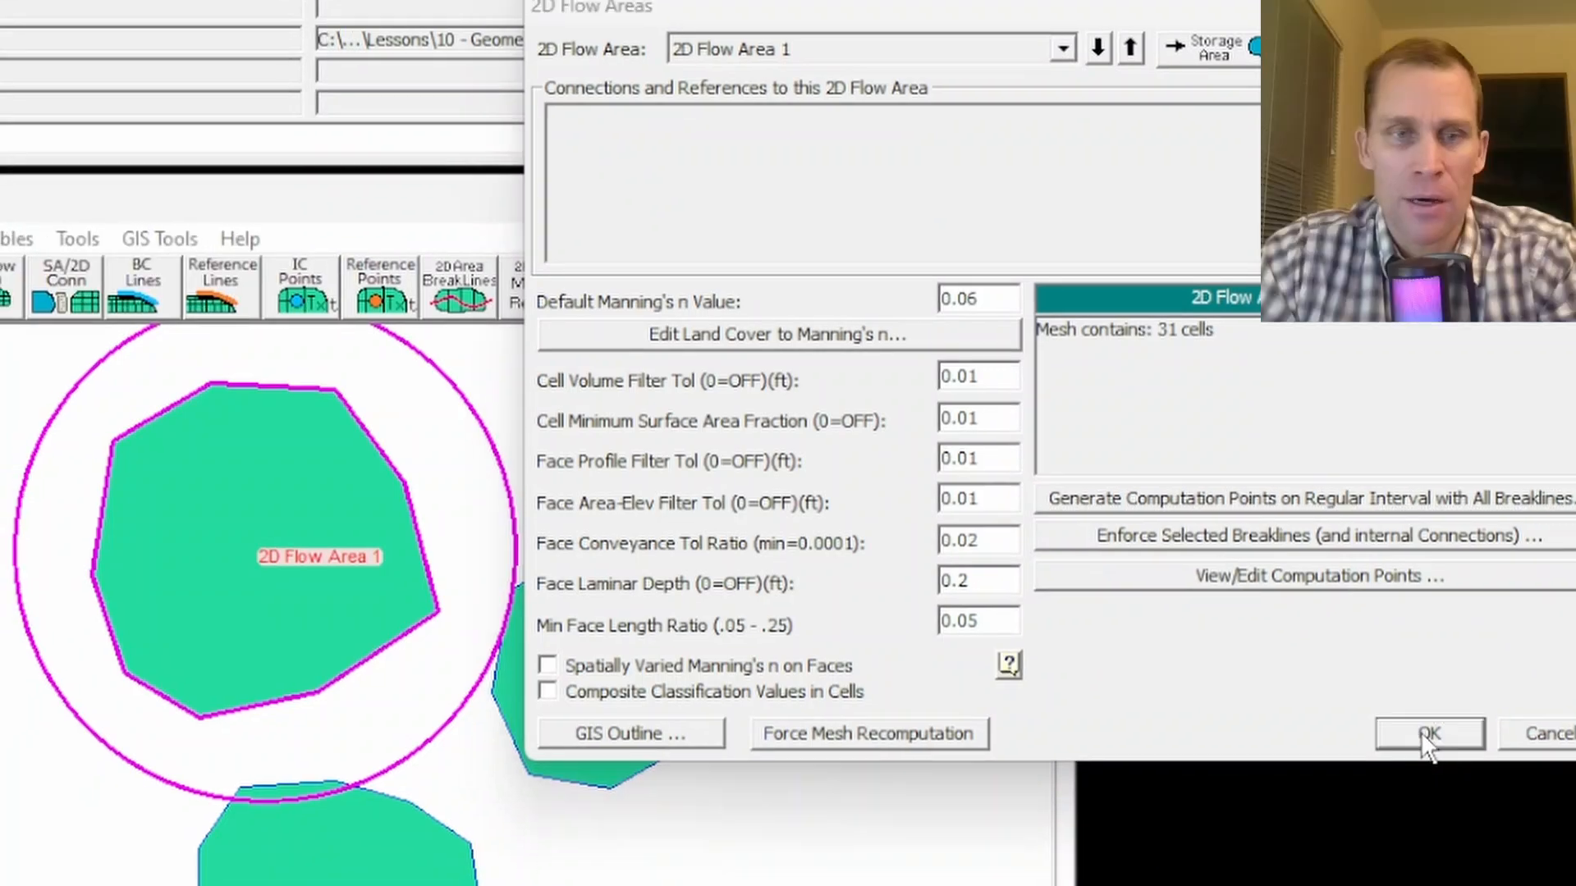
click(1400, 747)
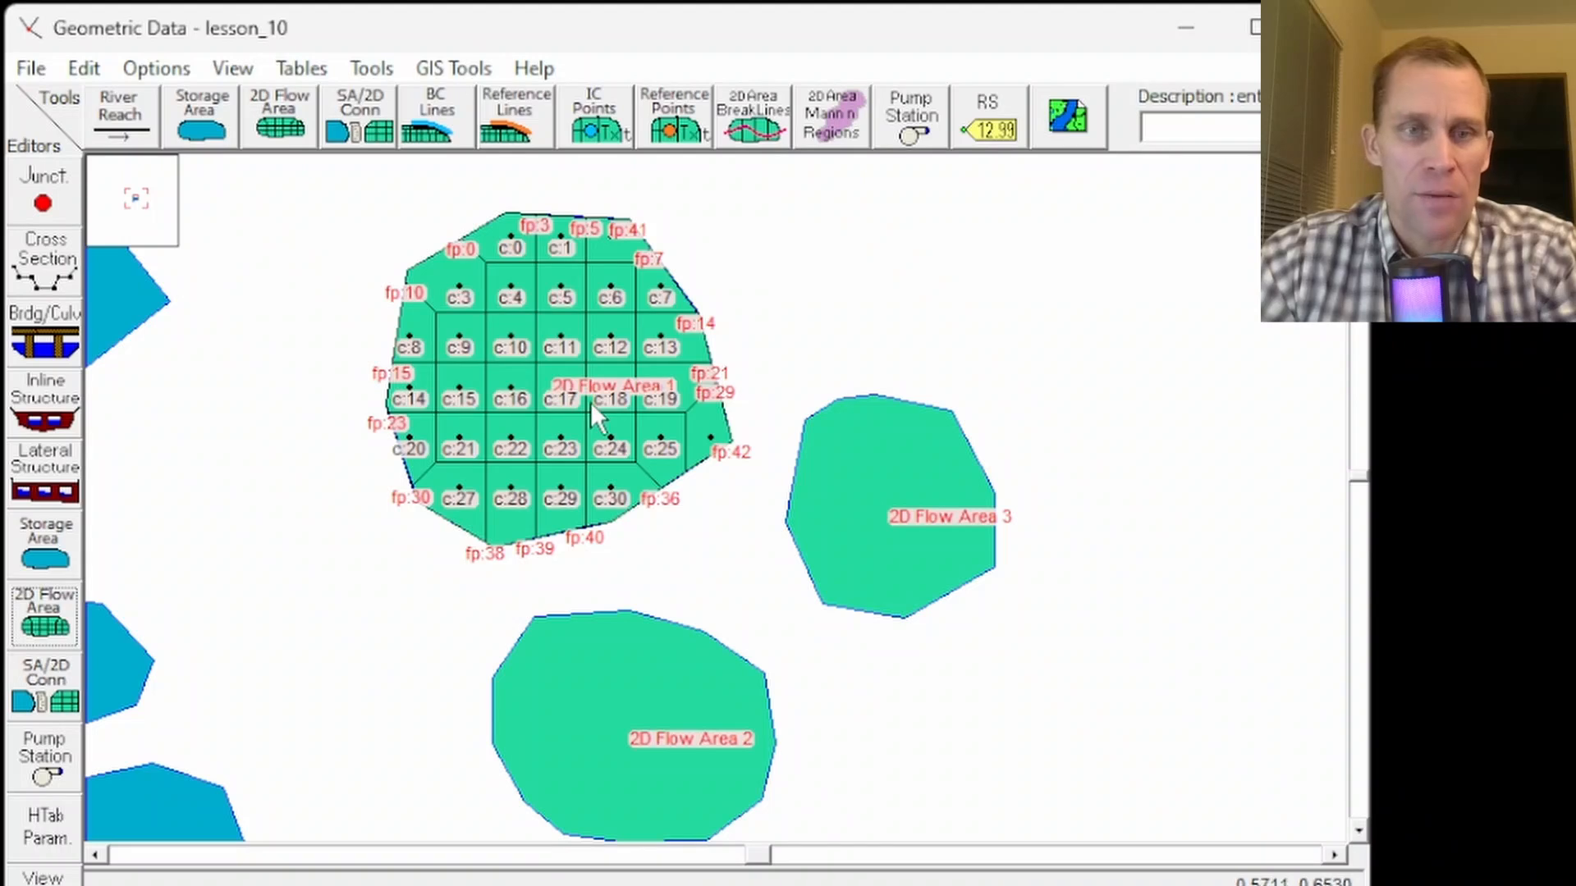
- Review the computation point coordinates of 2D Flow Area 1 in the mesh points table
click(771, 274)
scroll(555, 383, up, 2)
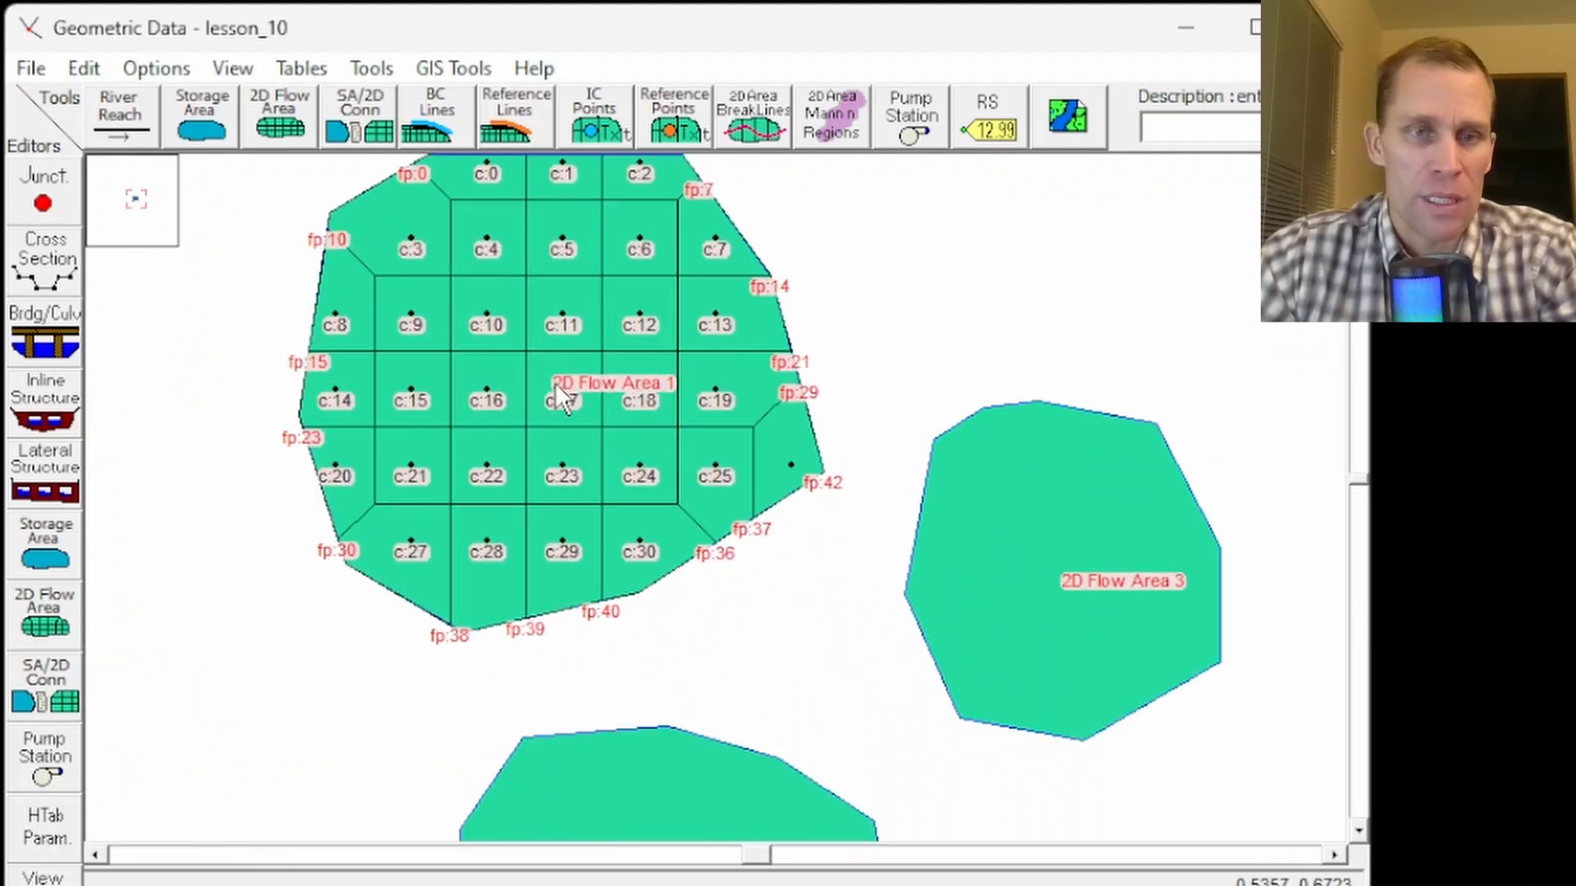
drag(637, 373, 525, 502)
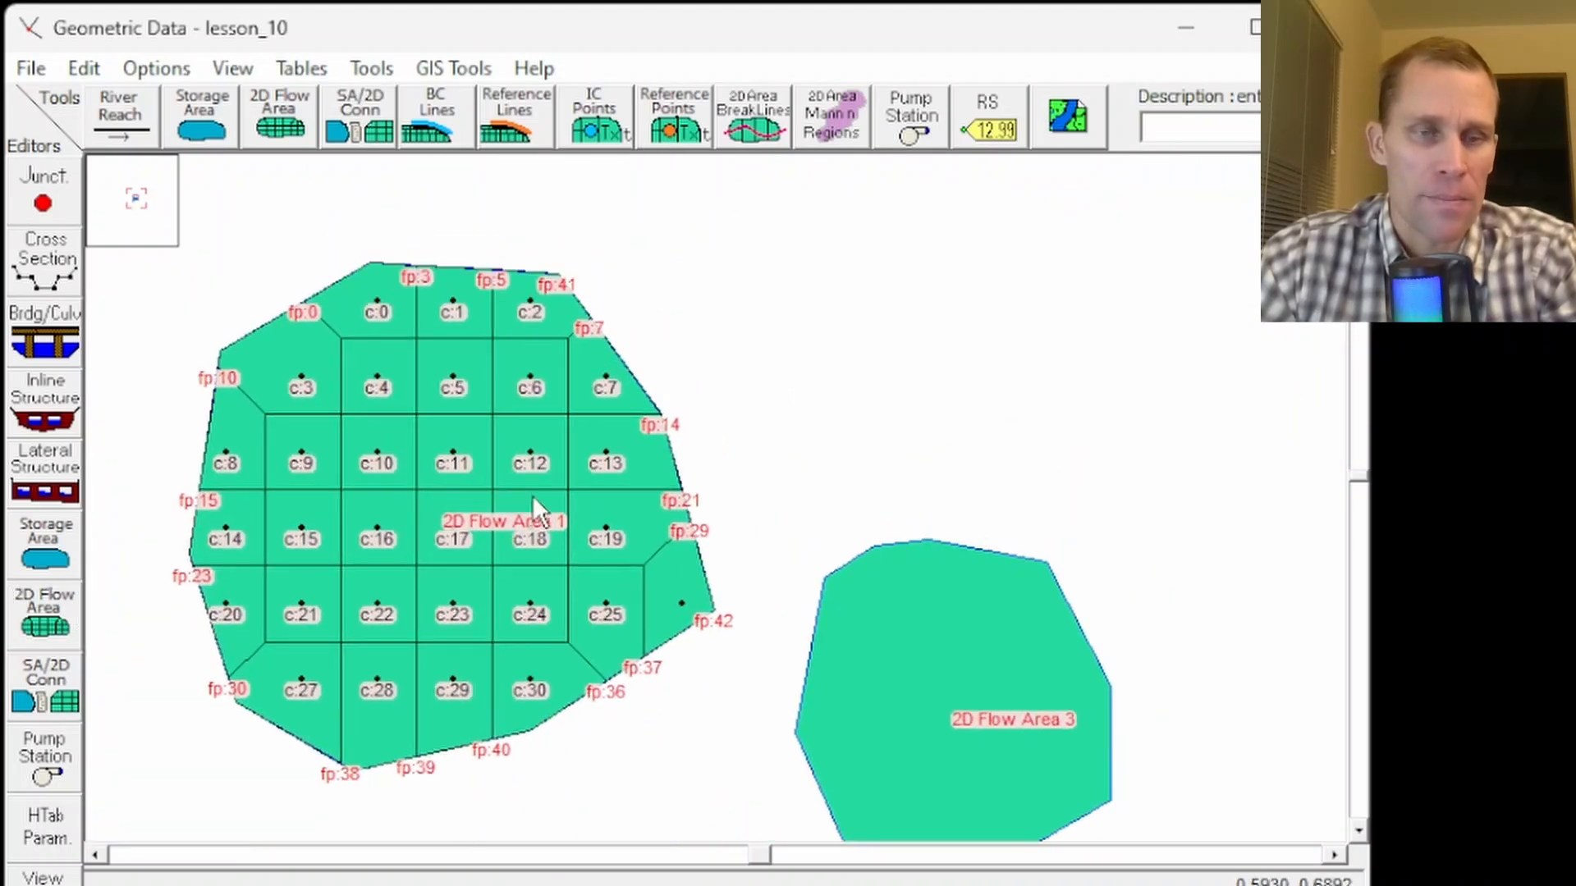
click(59, 621)
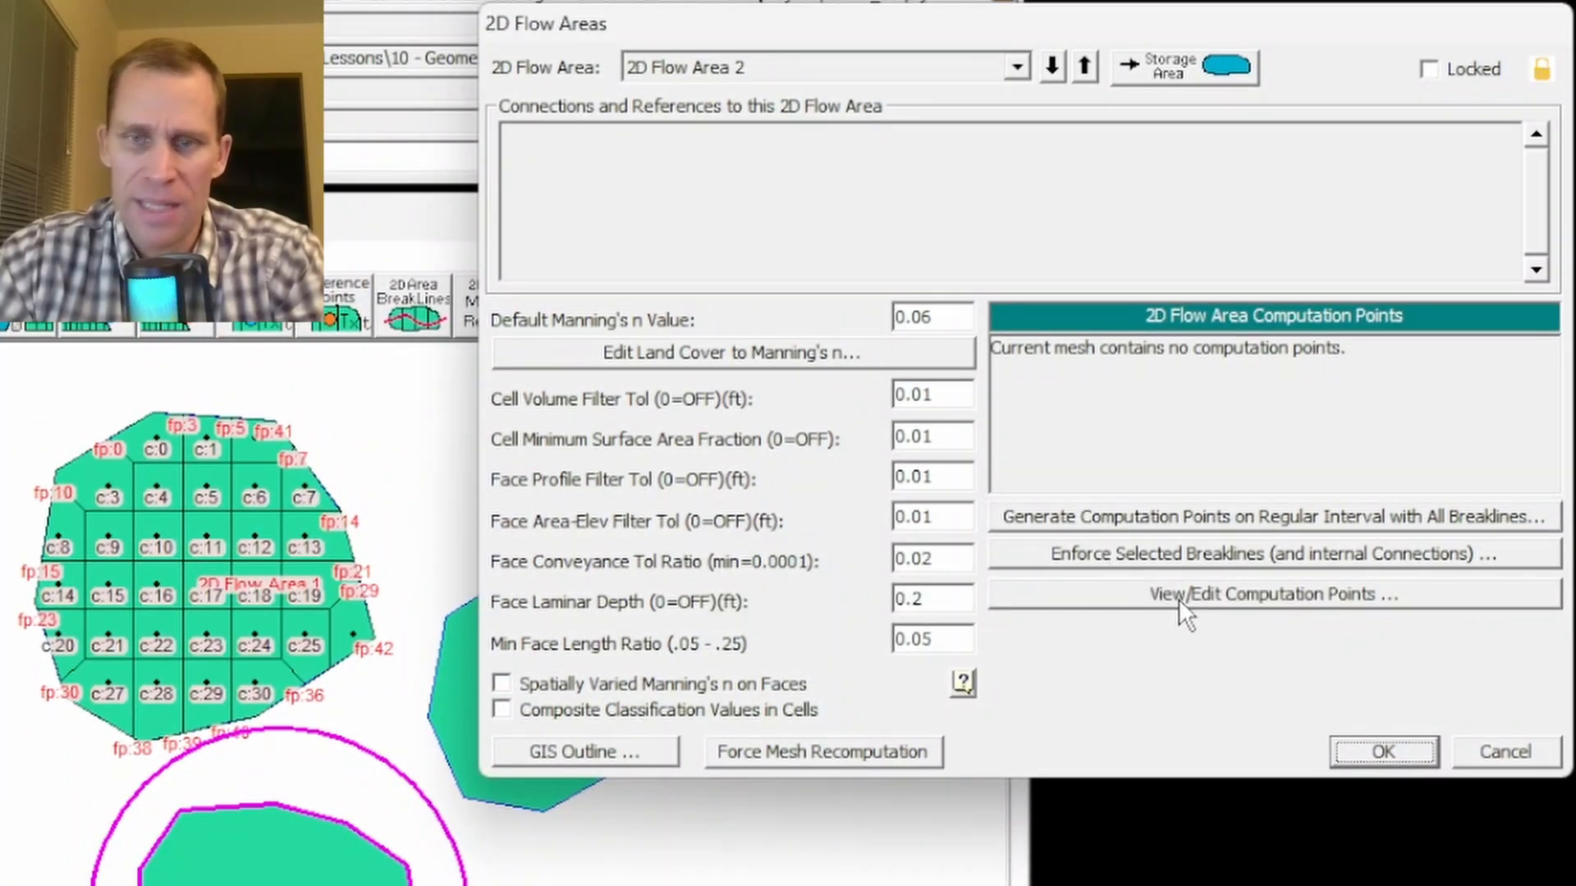
click(1179, 598)
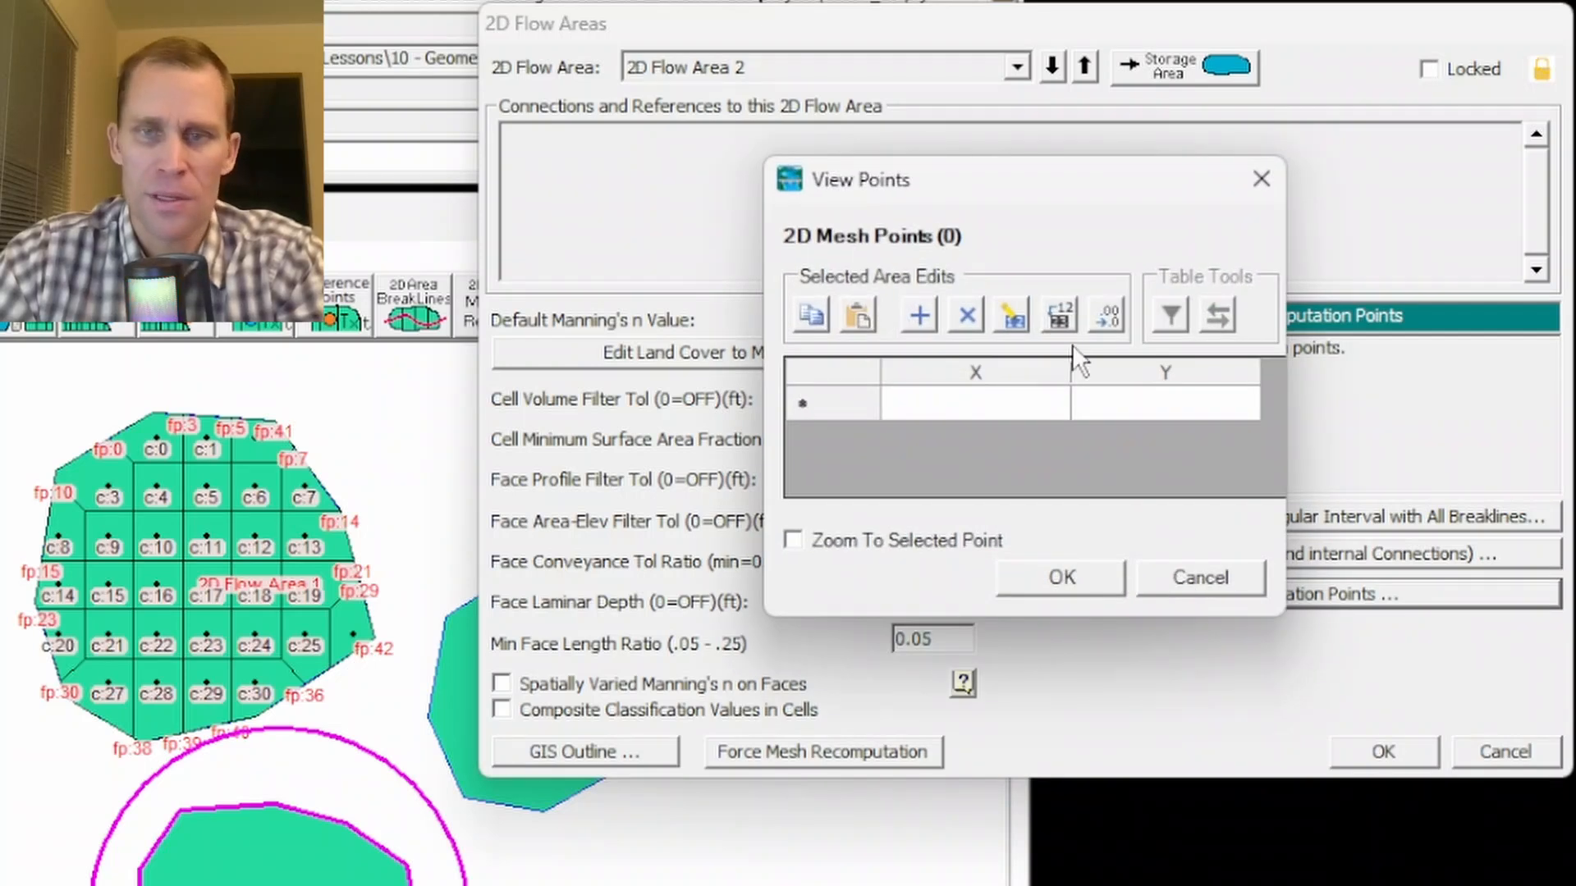
click(1218, 580)
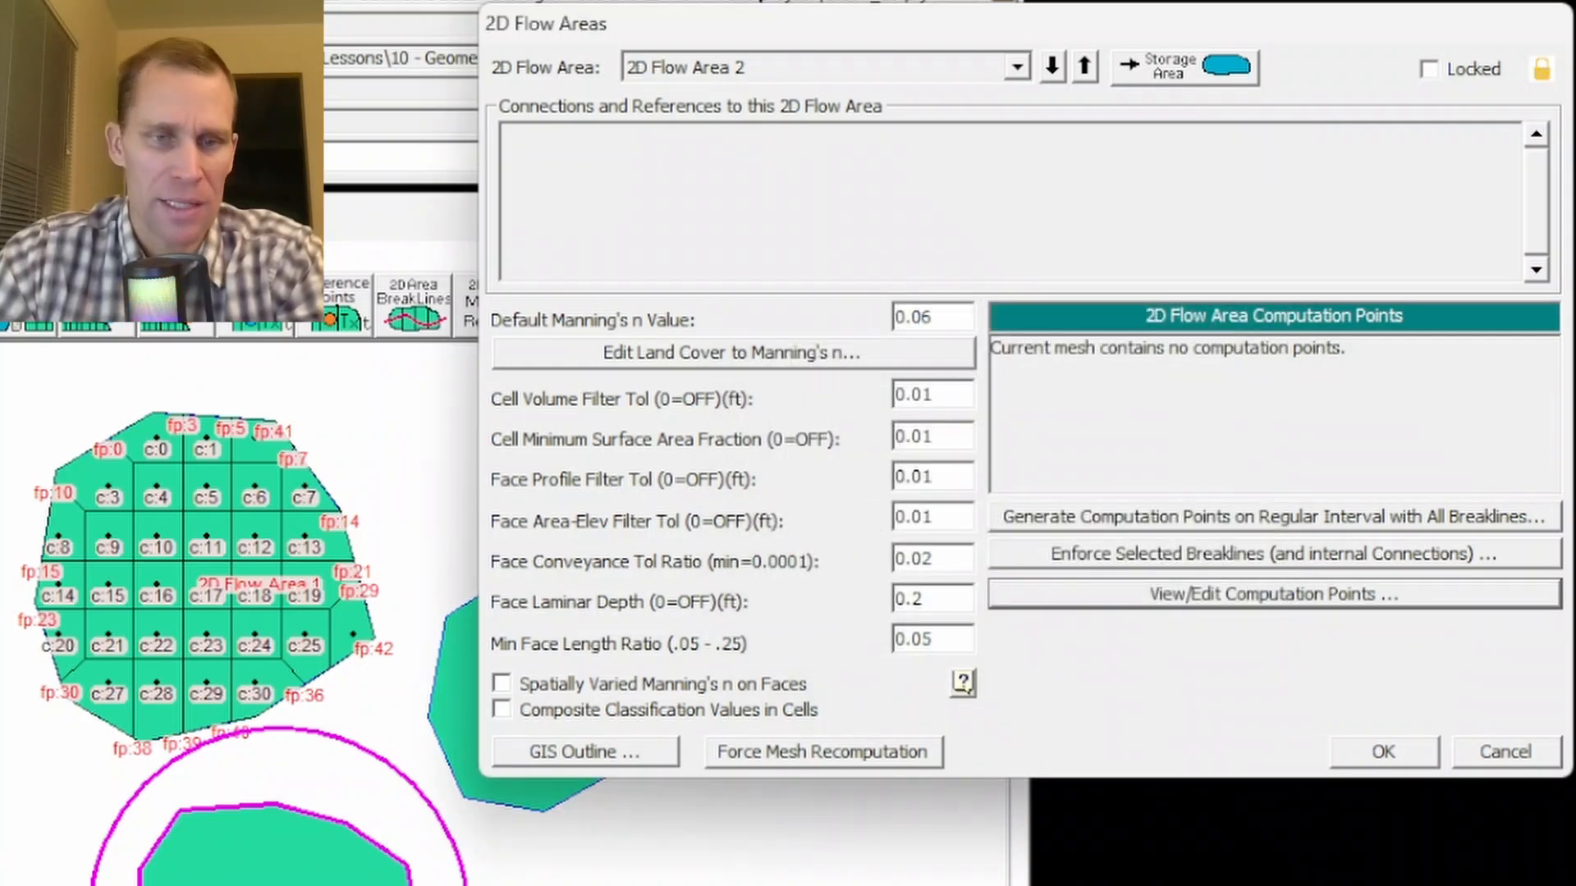
click(1083, 64)
click(1218, 593)
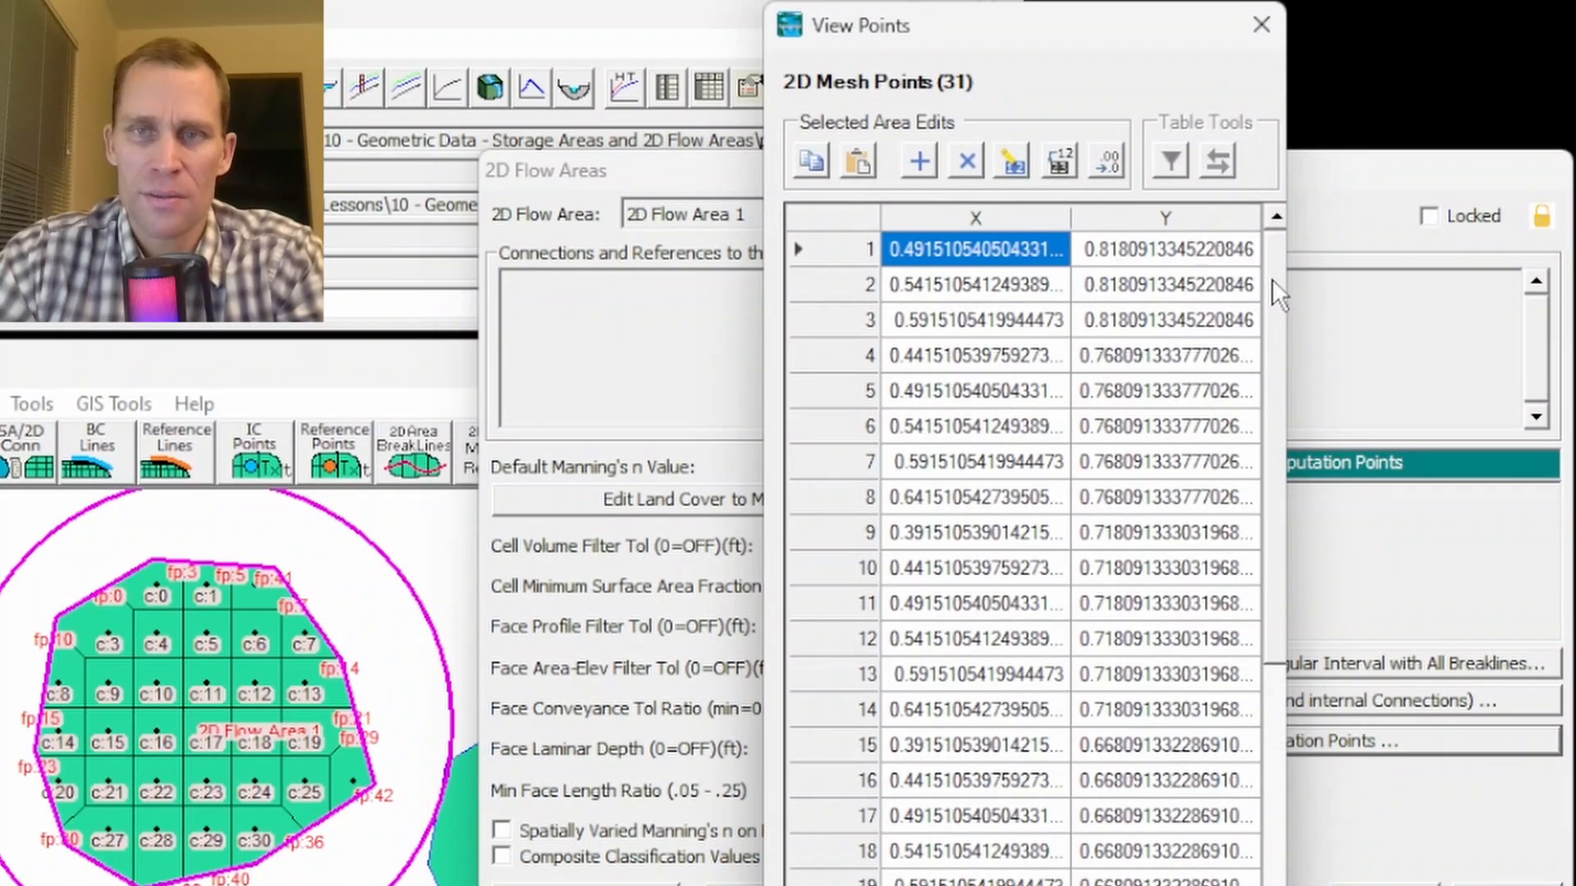
drag(1272, 221, 1299, 576)
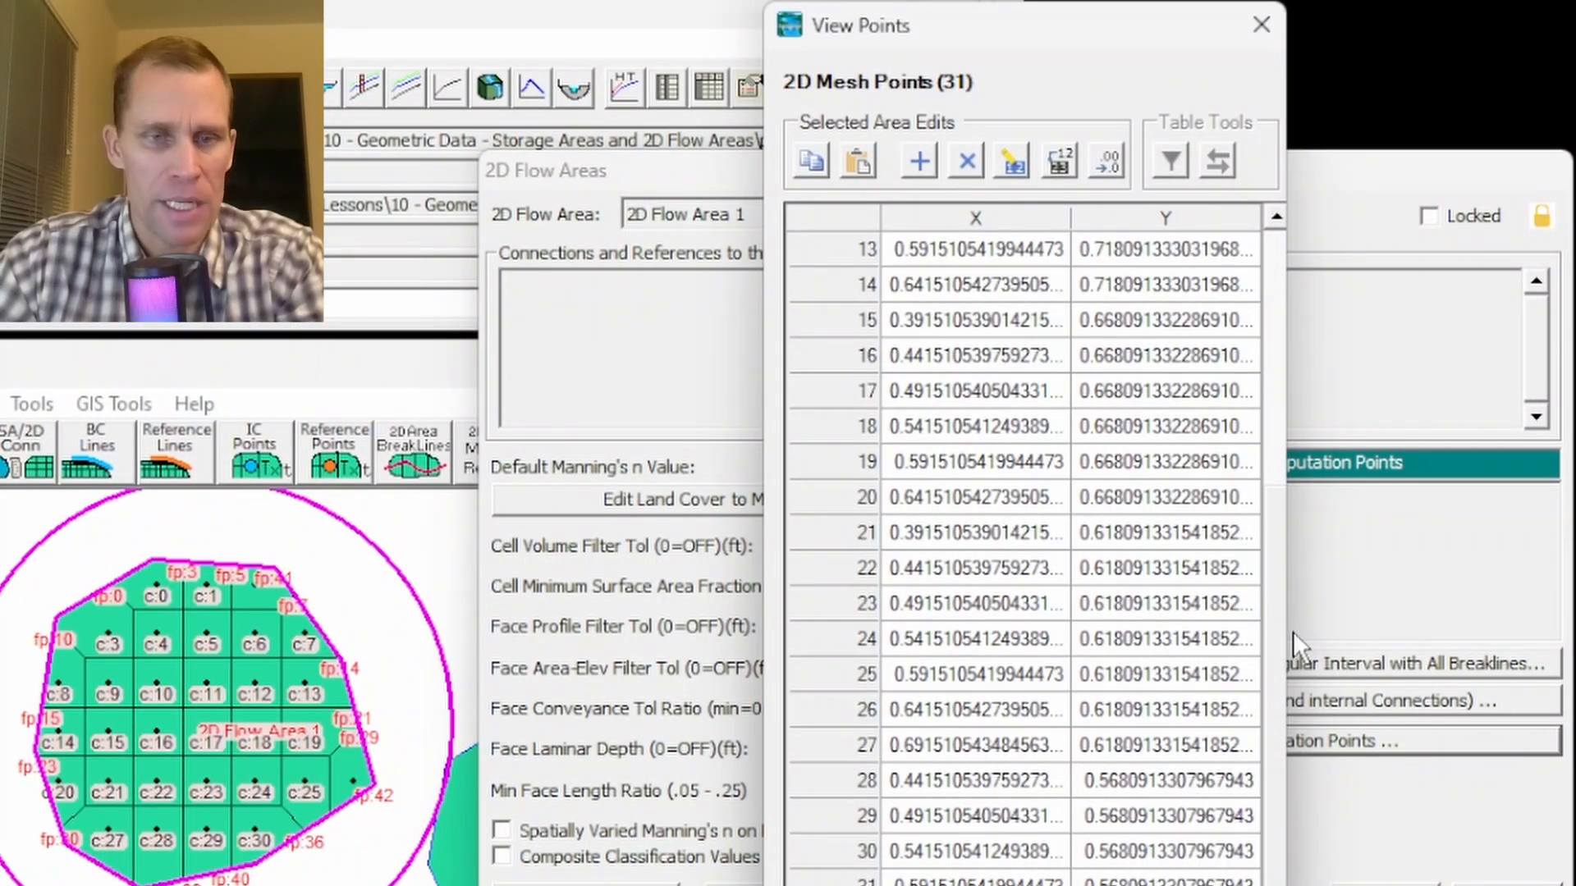
drag(1293, 632, 1249, 246)
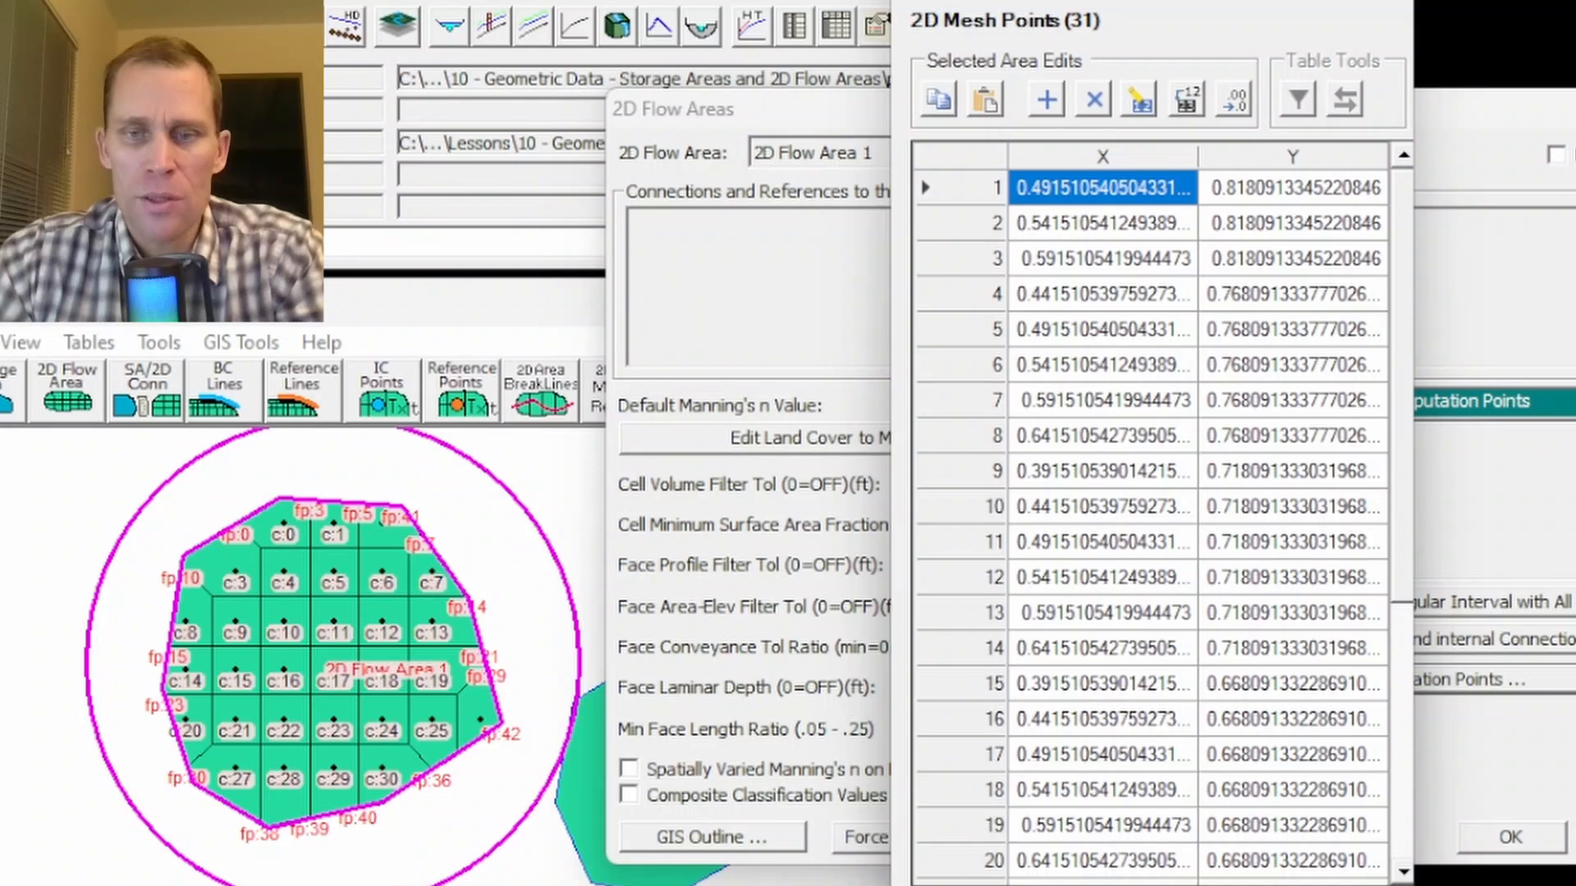
click(1389, 2)
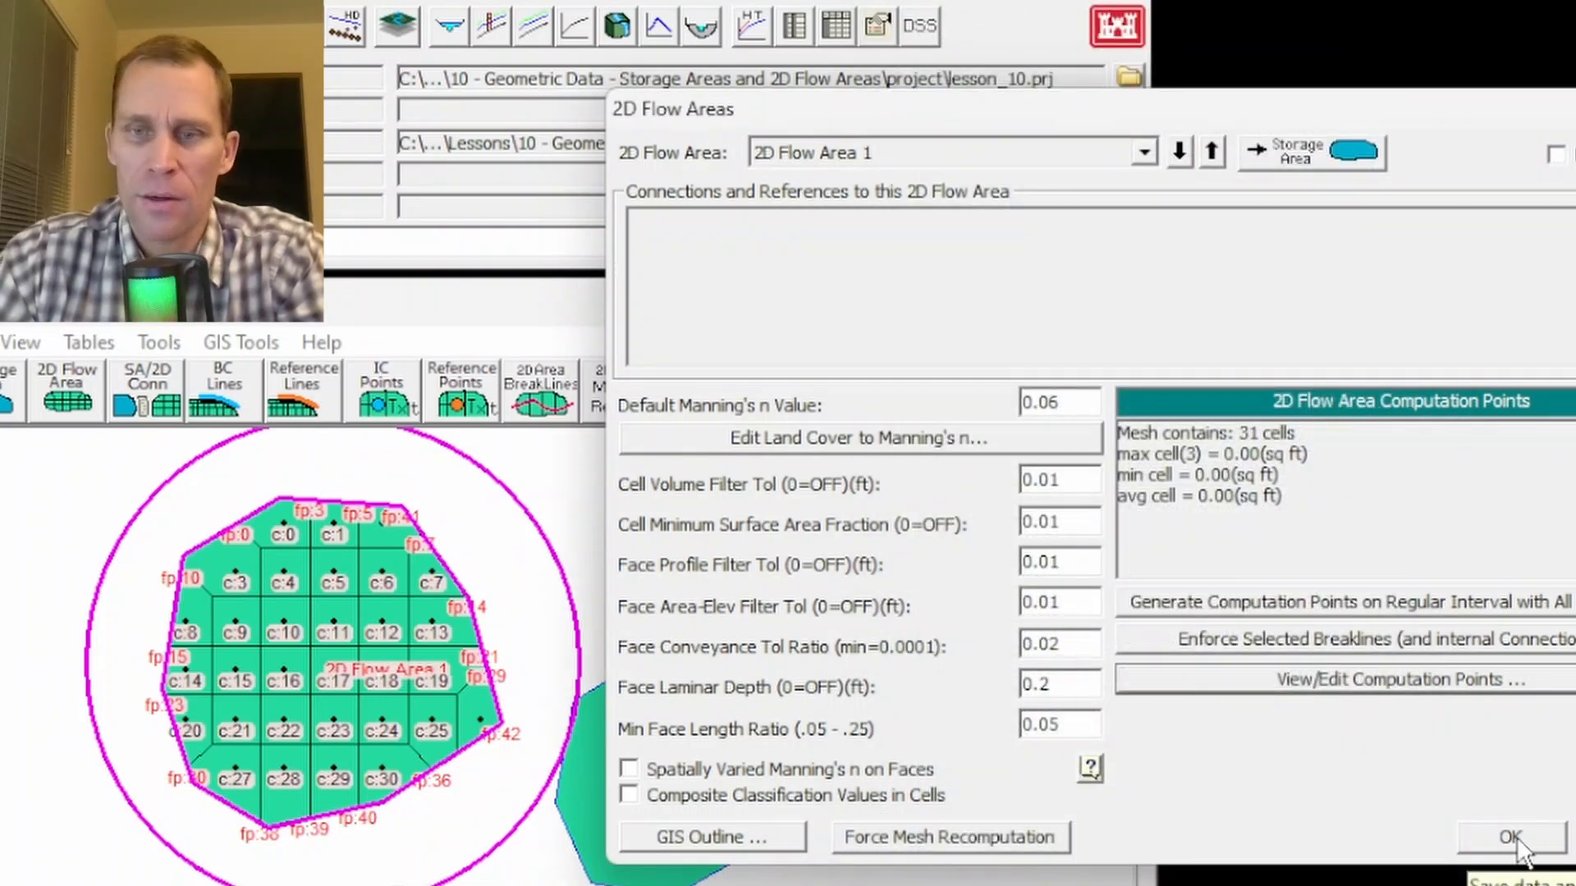
click(1511, 837)
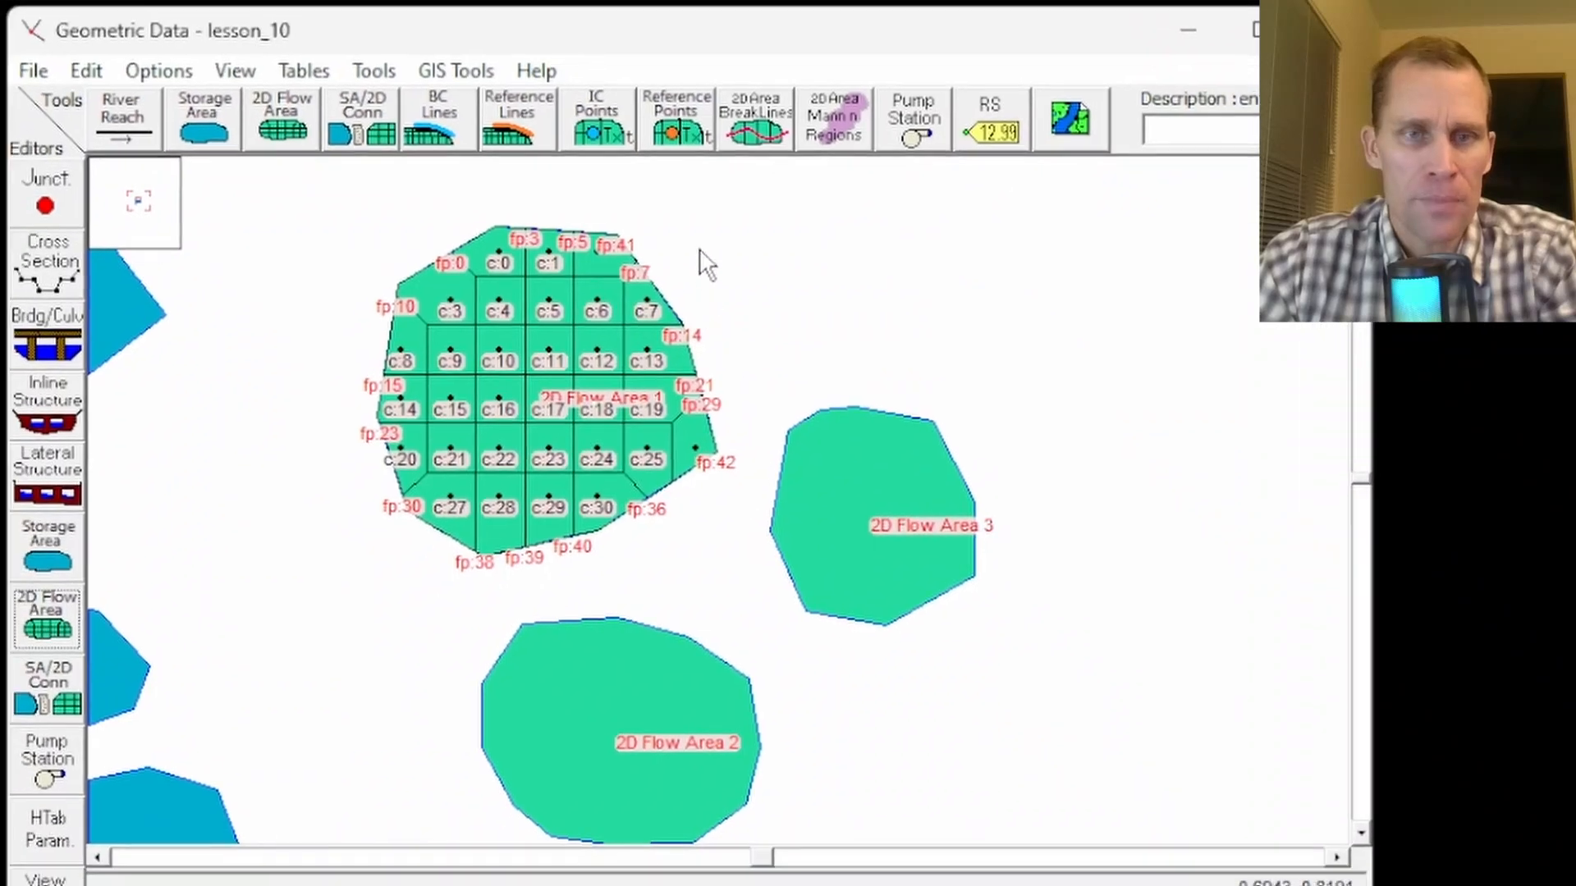
- Draw a breakline along the left side of 2D Flow Area 1 and name it Breakline 1
click(753, 141)
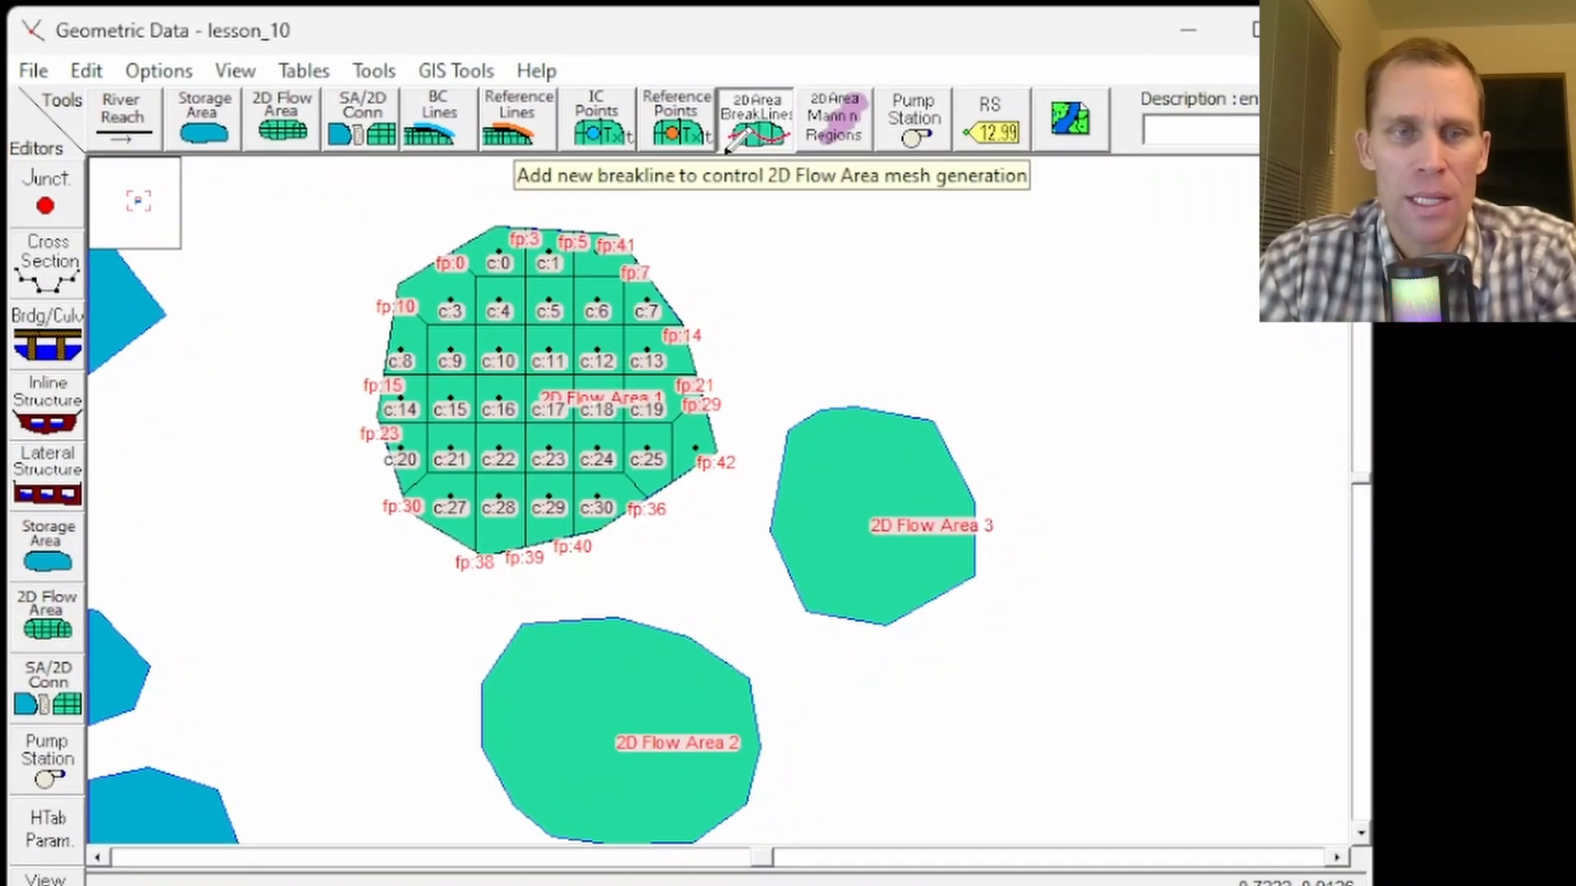
scroll(533, 314, up, 2)
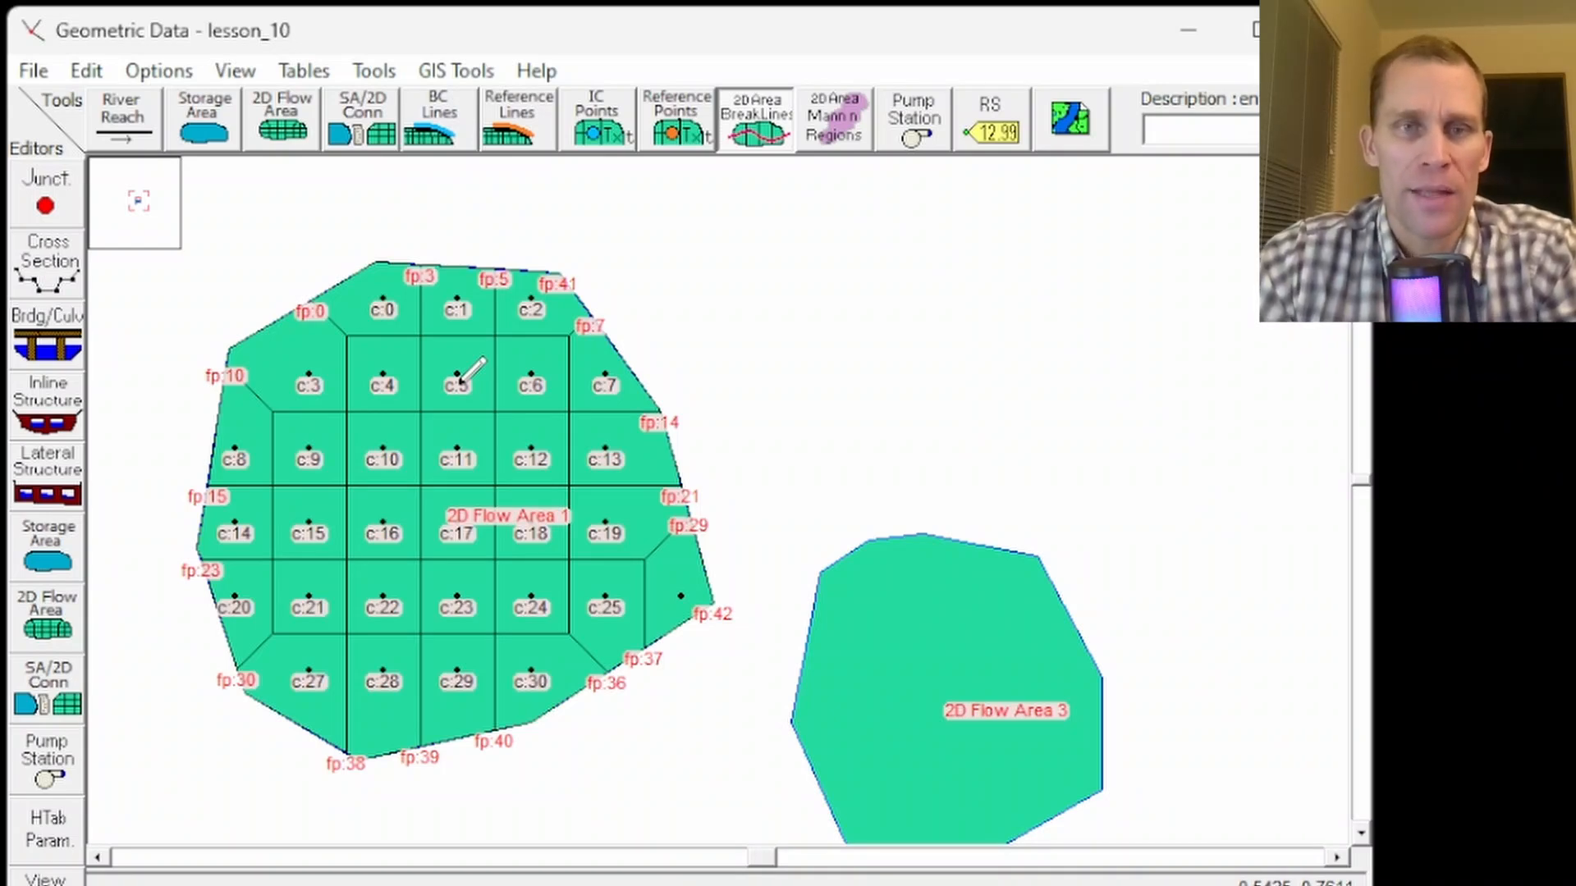
click(762, 124)
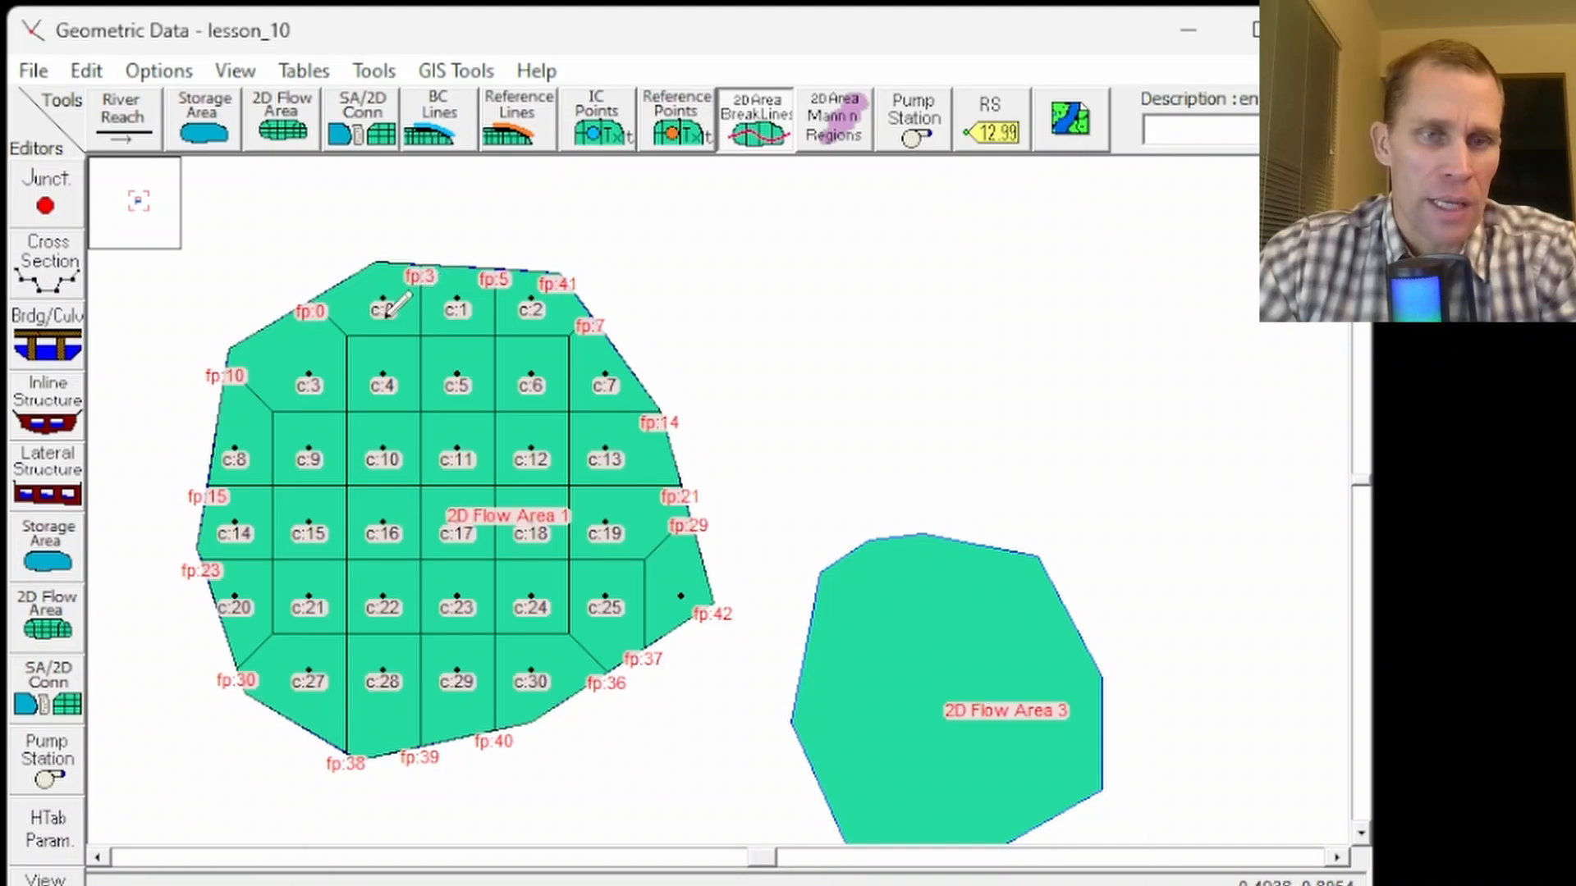
click(426, 306)
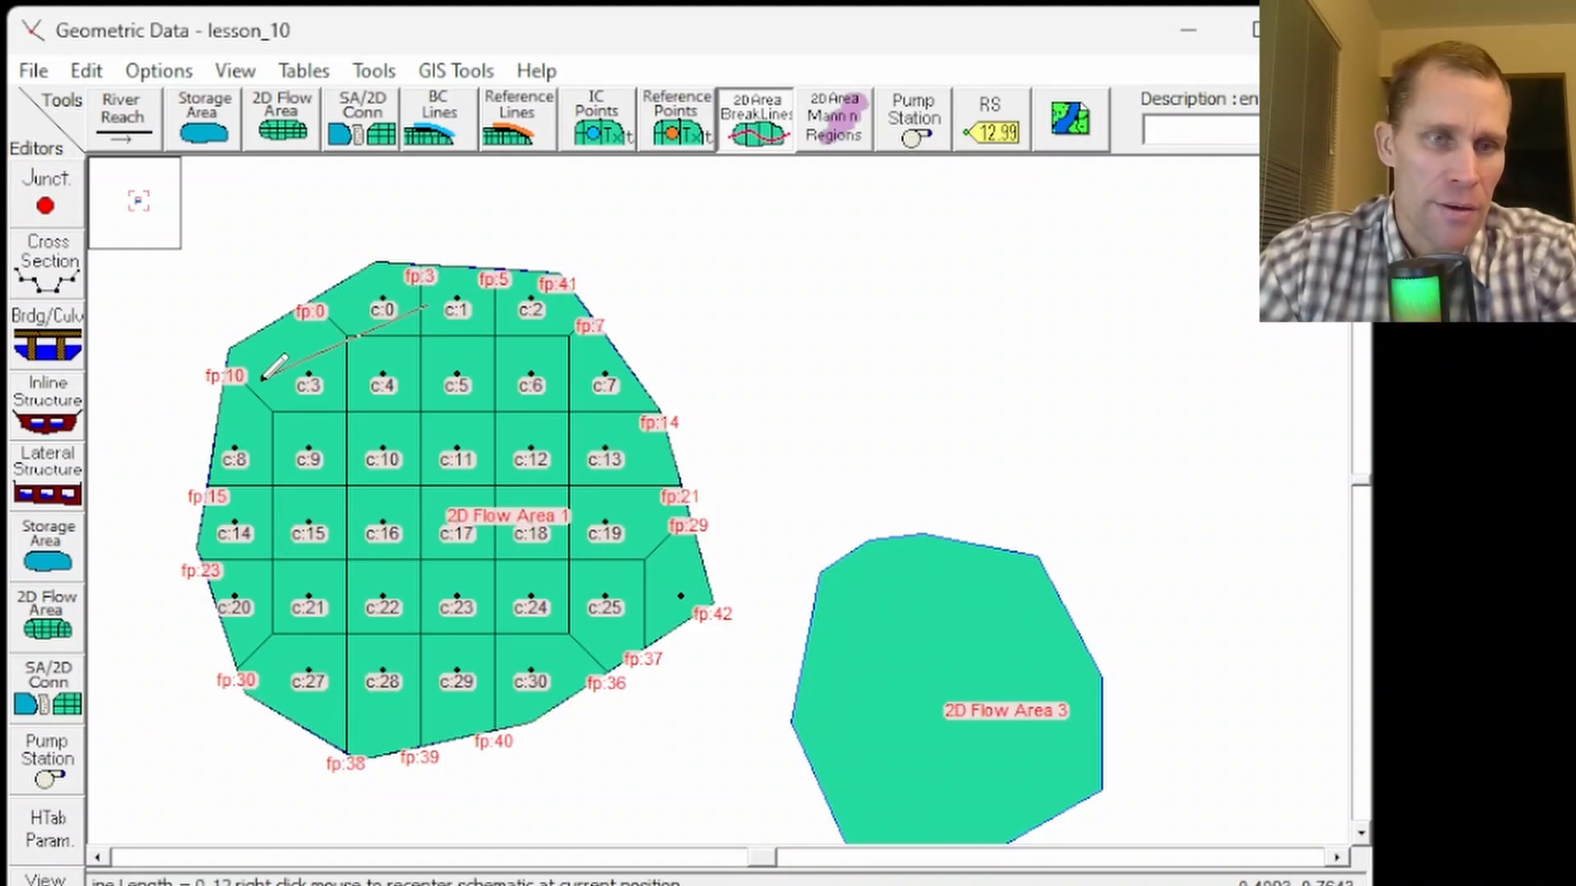
click(270, 402)
click(263, 538)
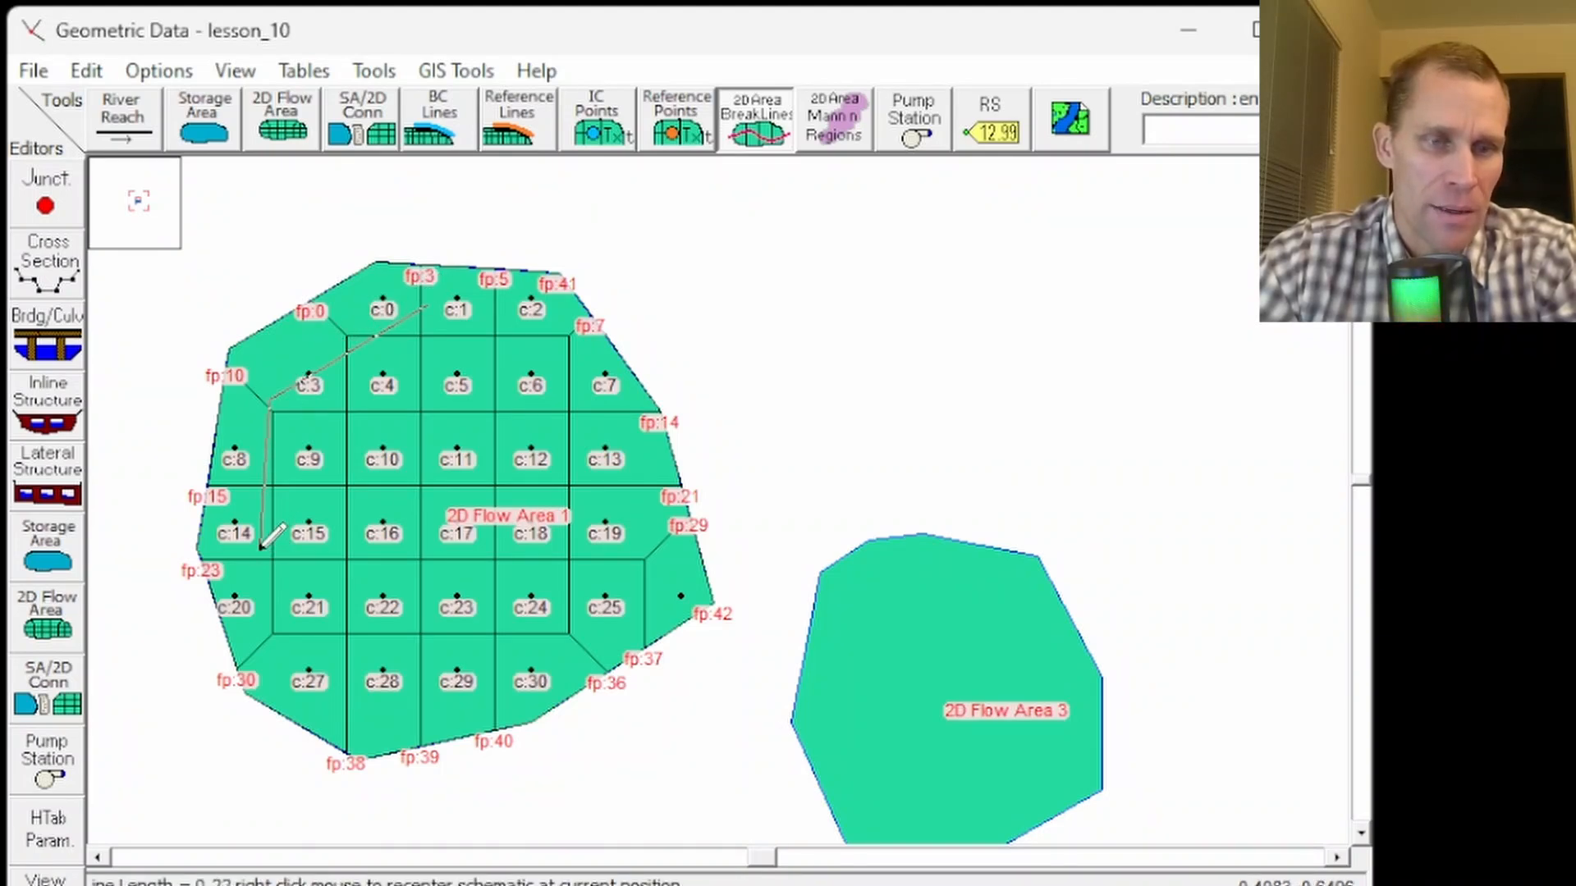
click(277, 632)
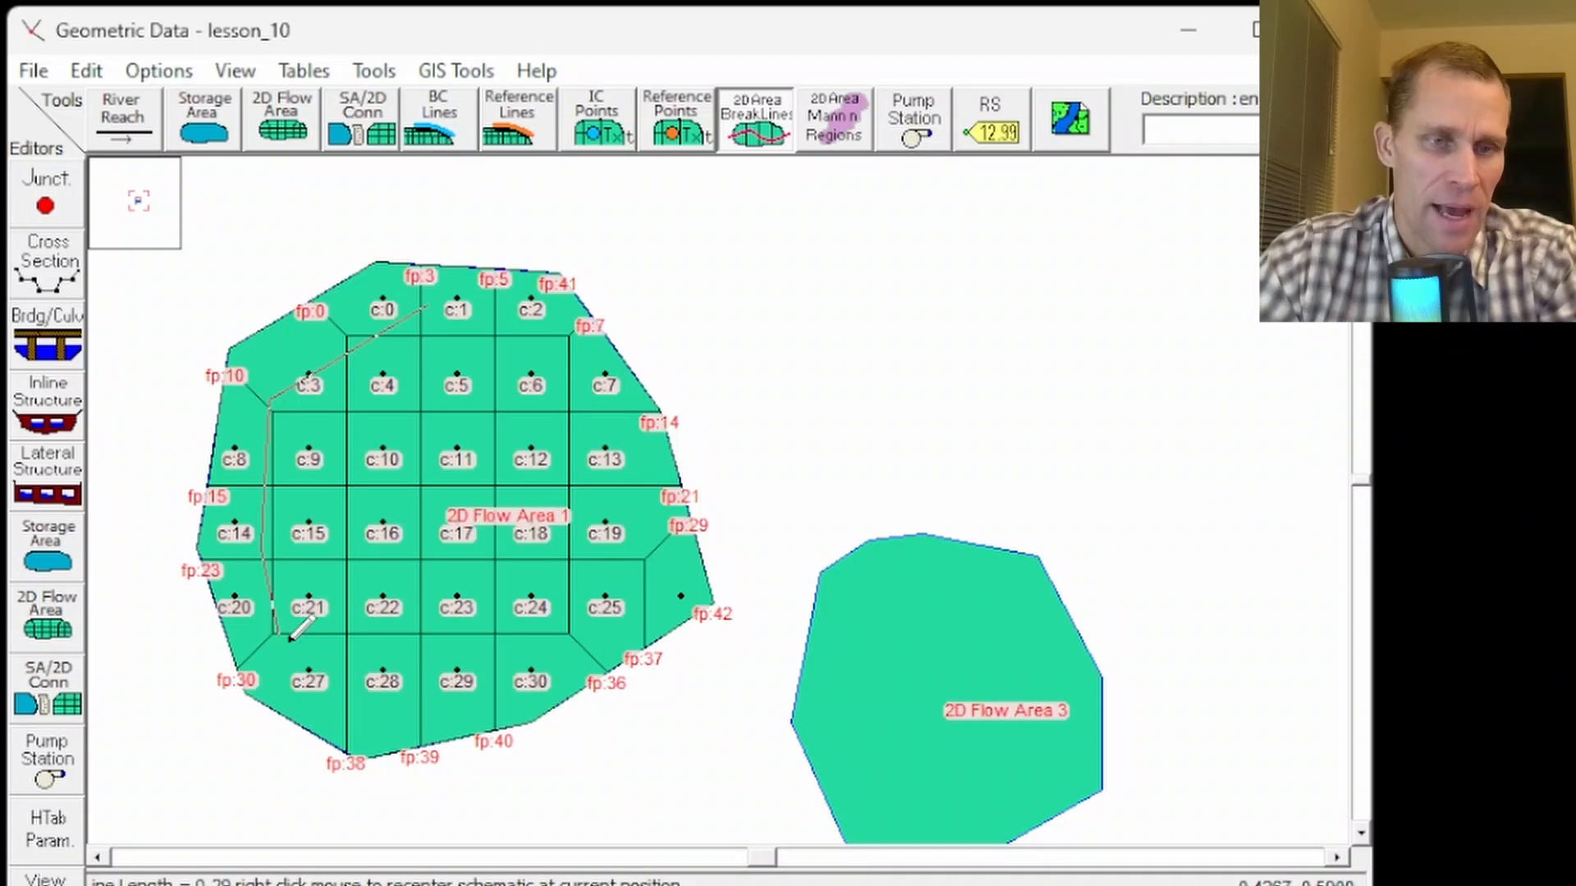
double_click(355, 695)
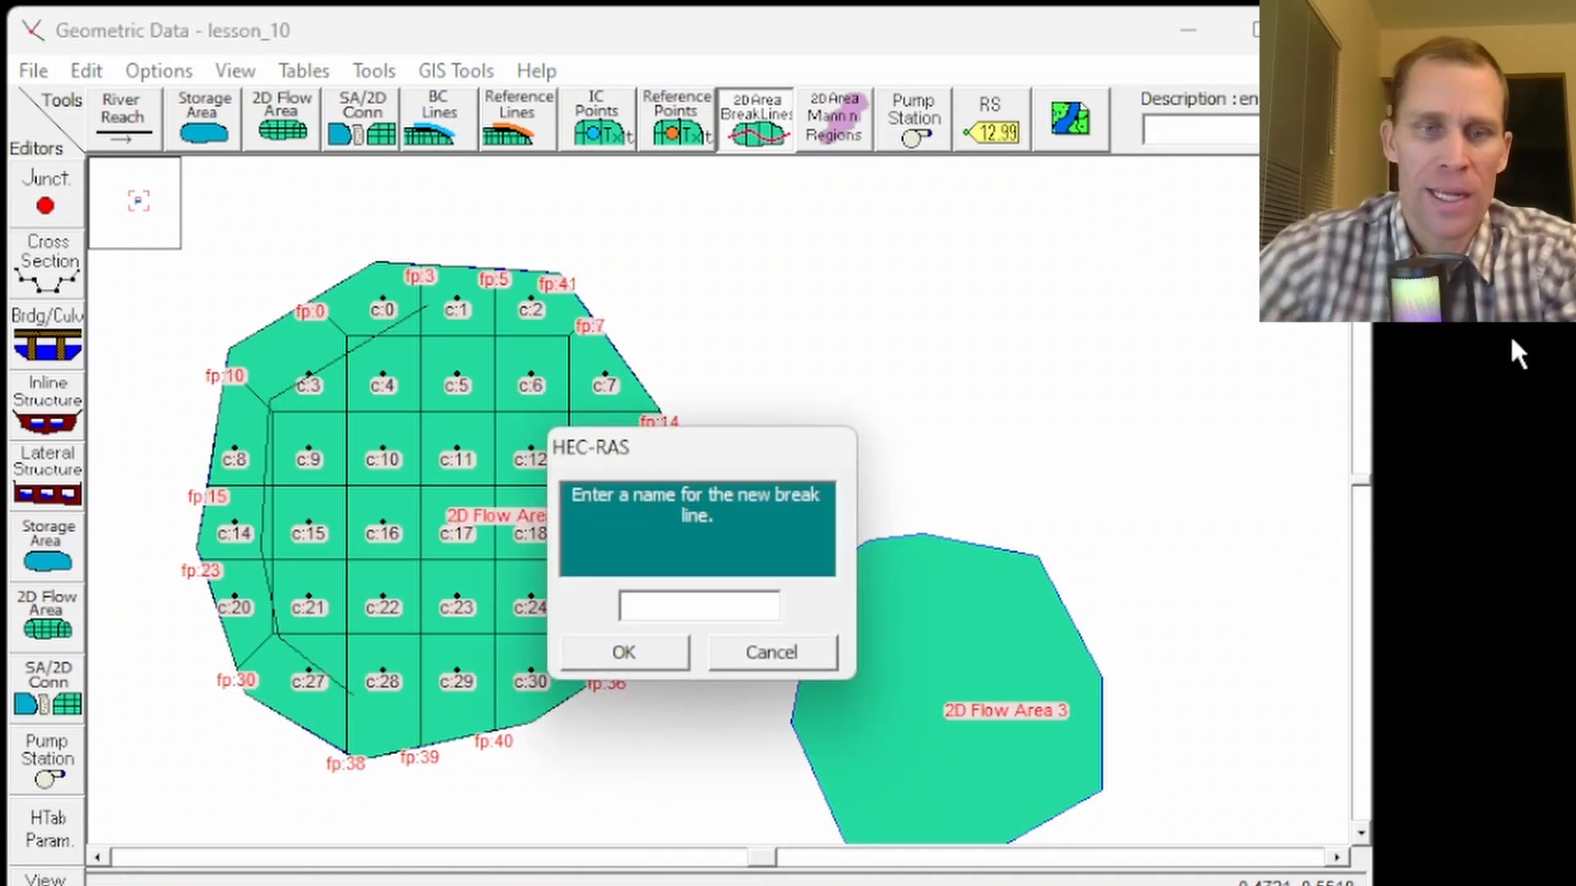
text(Break)
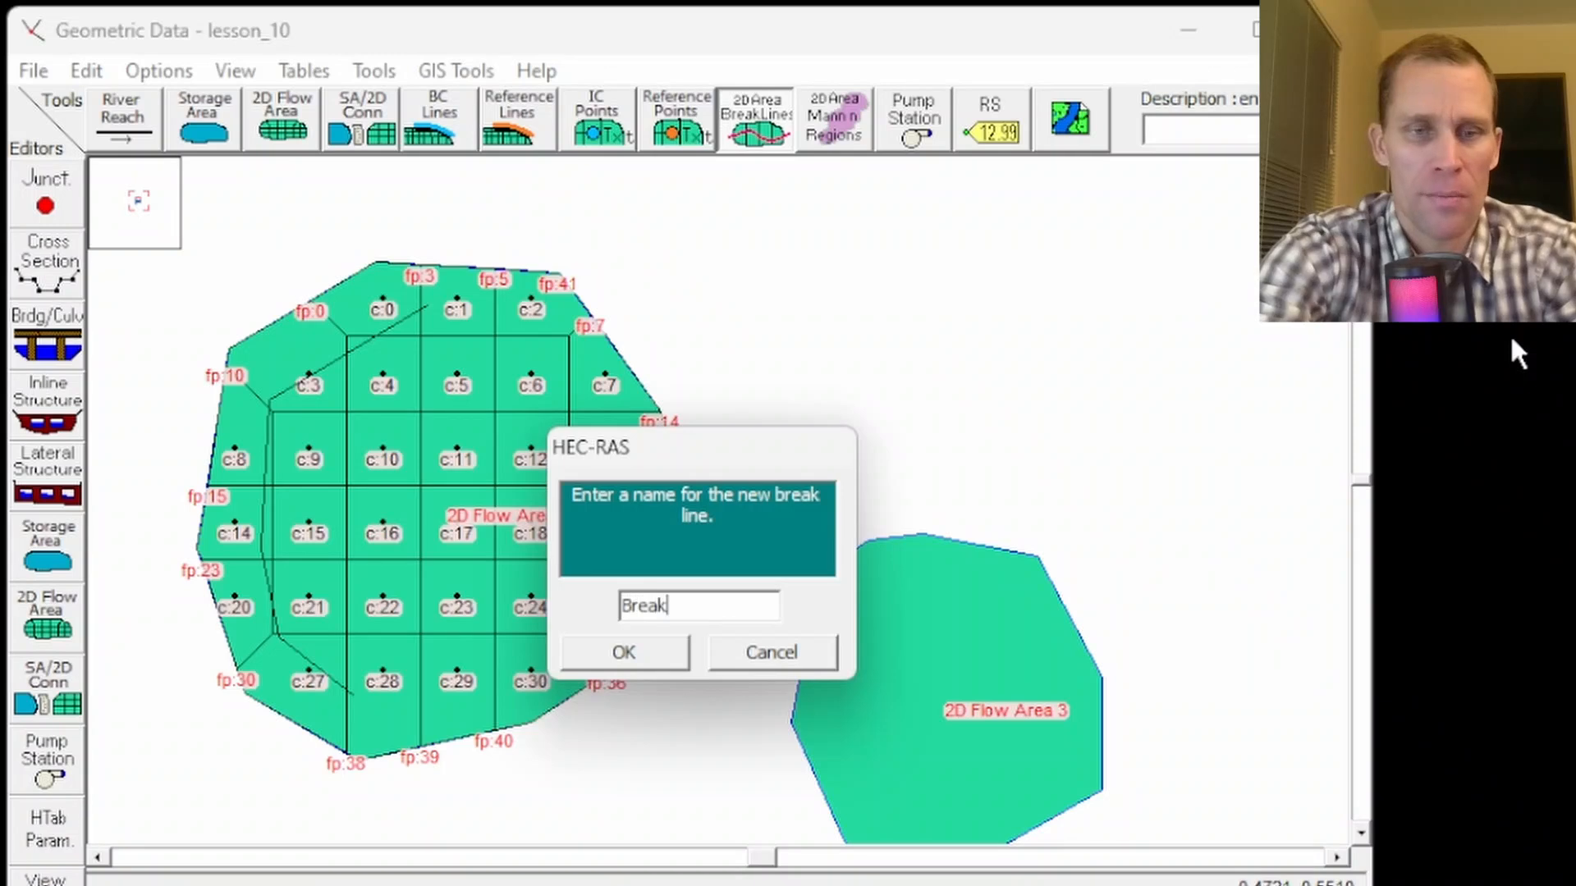
text(line 1)
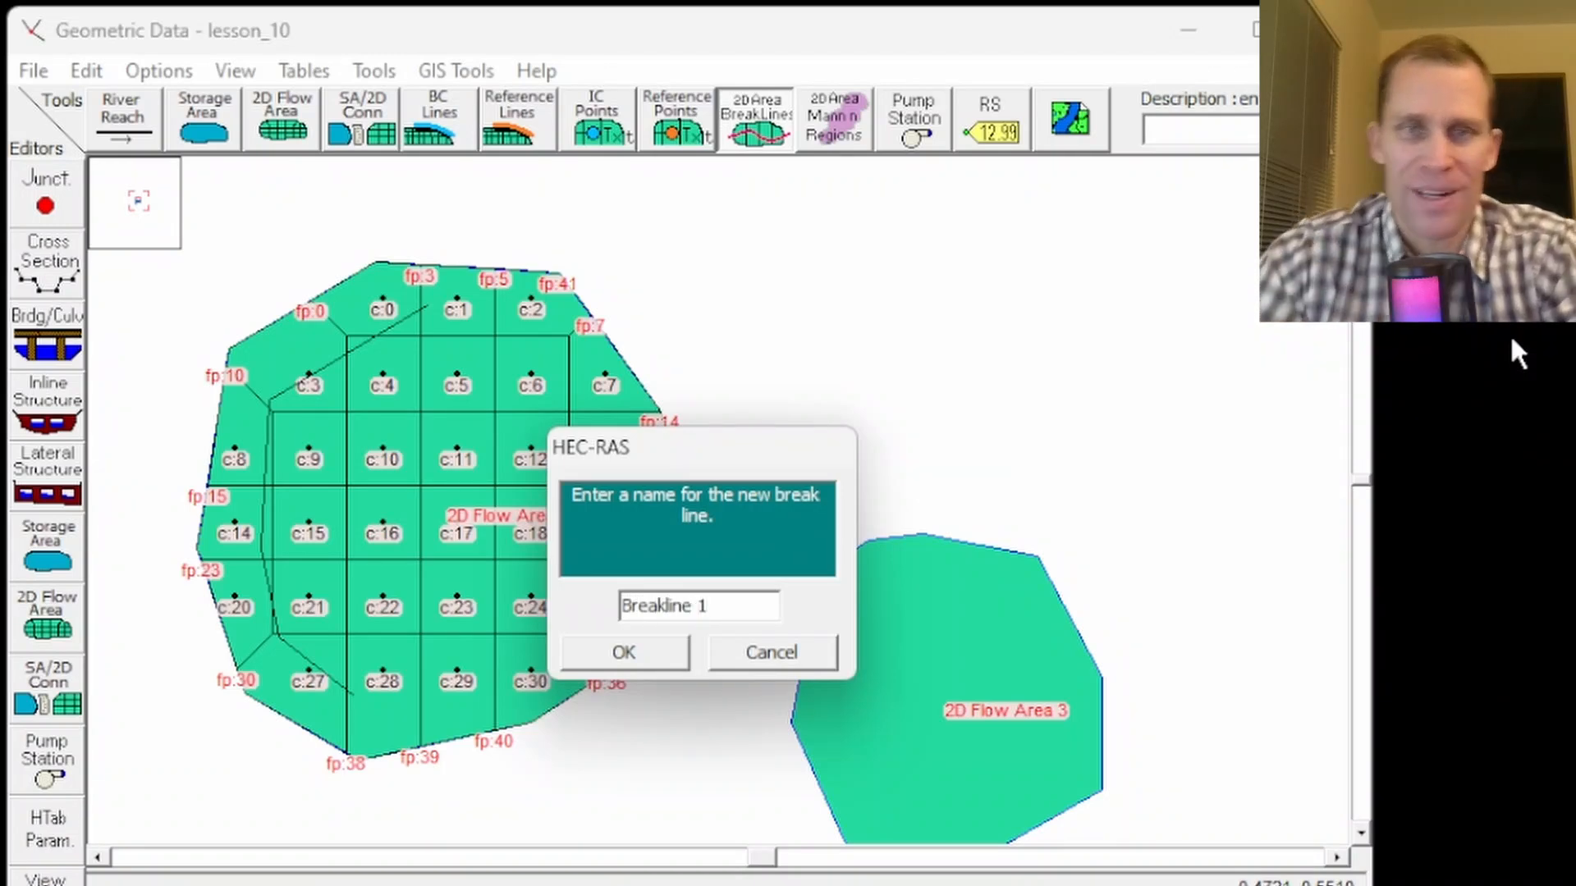
click(642, 648)
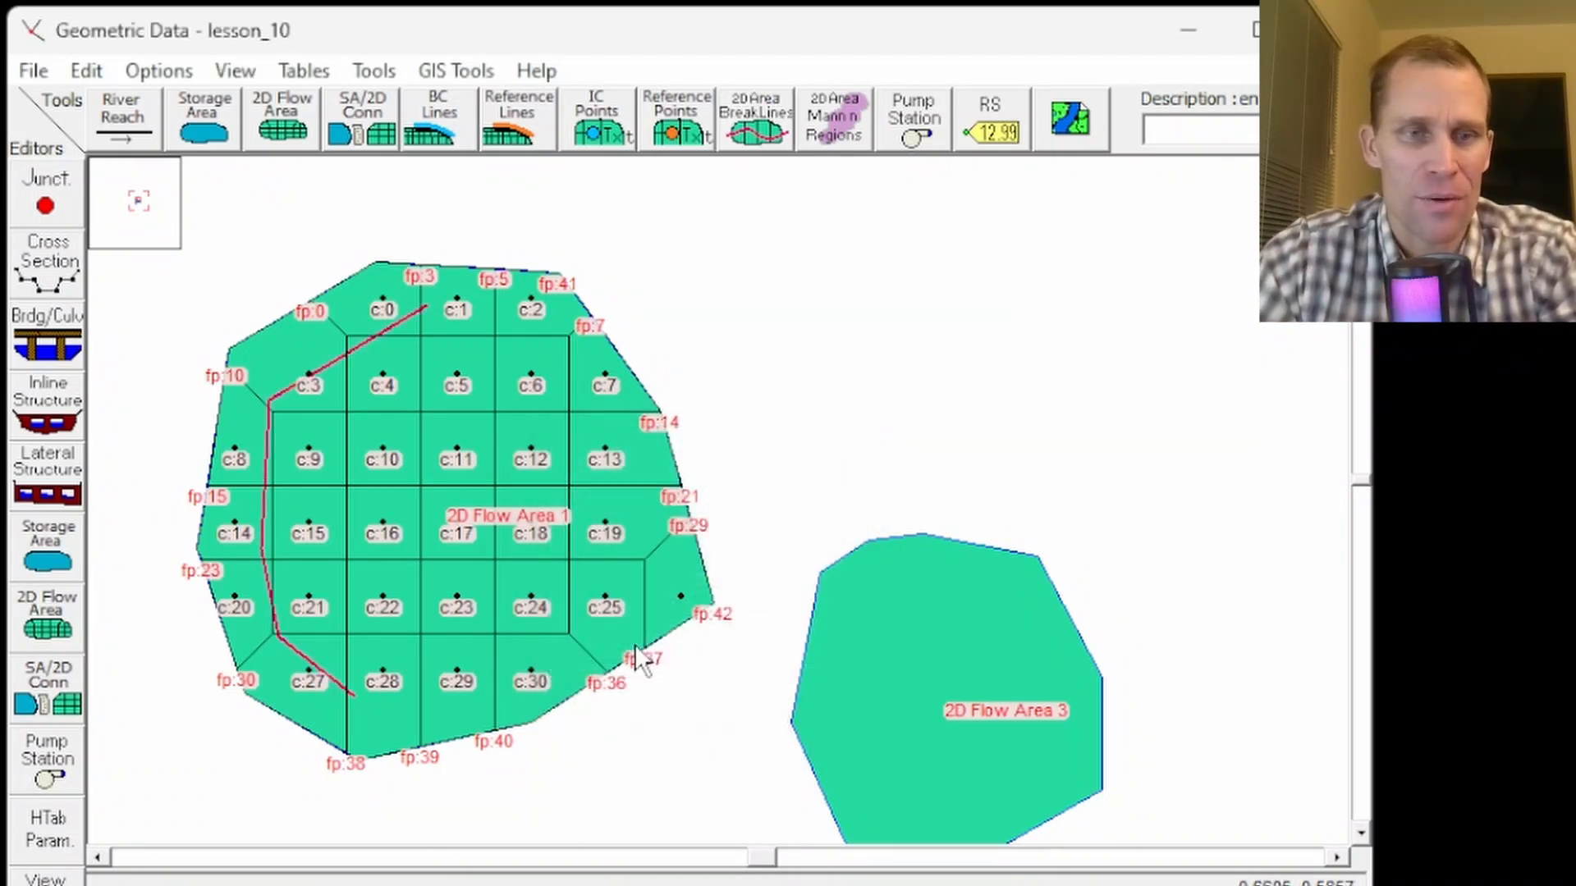
- Open the point coordinates table of Breakline 1 to review its points
right_click(351, 355)
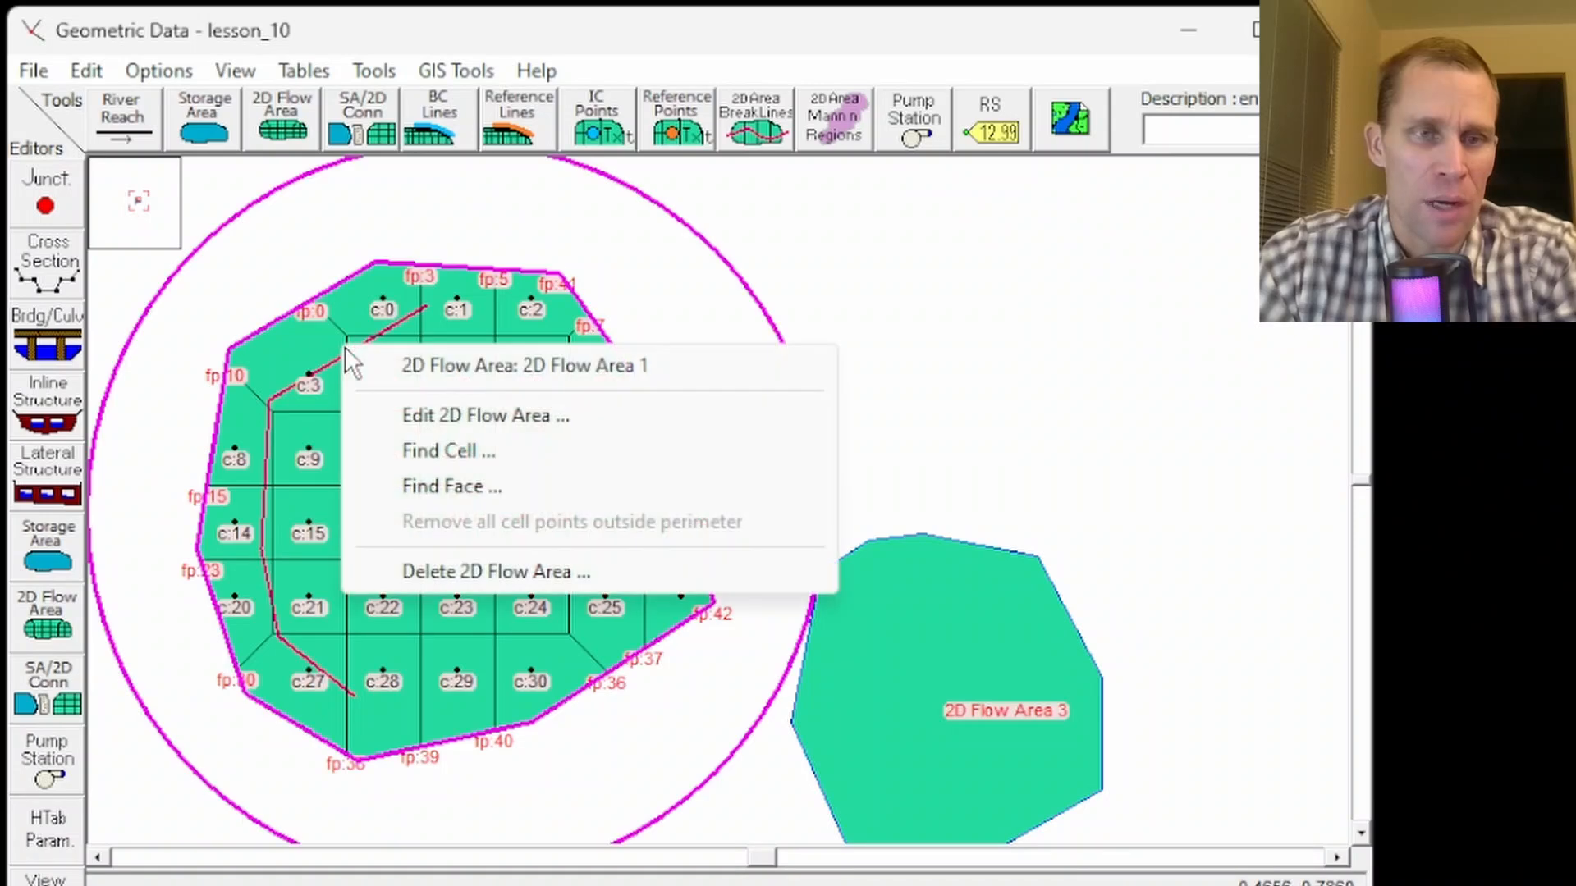
click(492, 239)
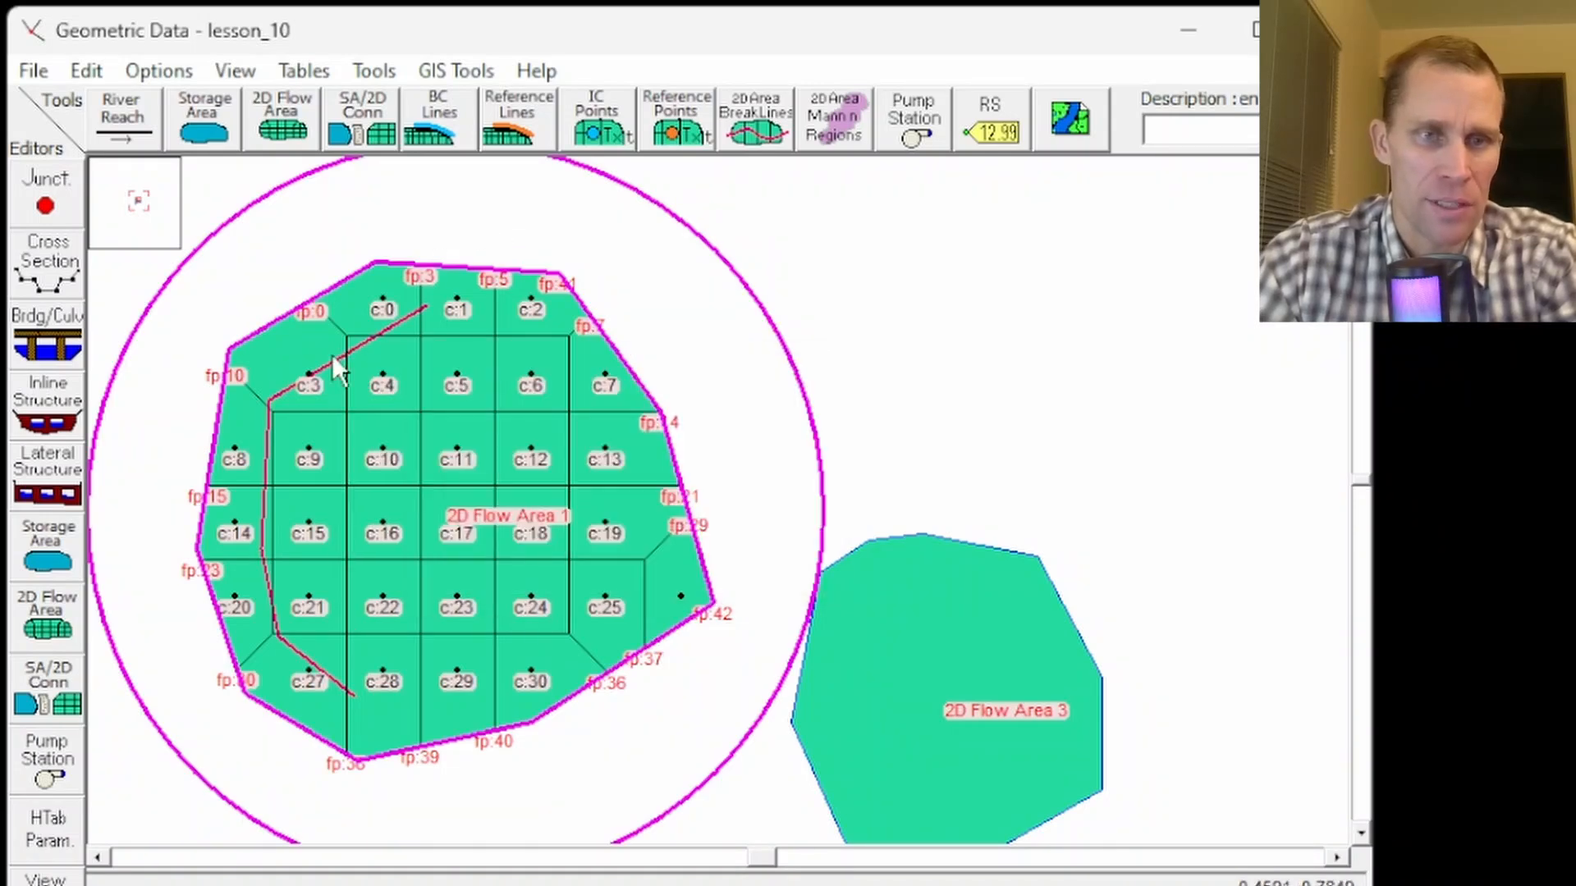
right_click(326, 369)
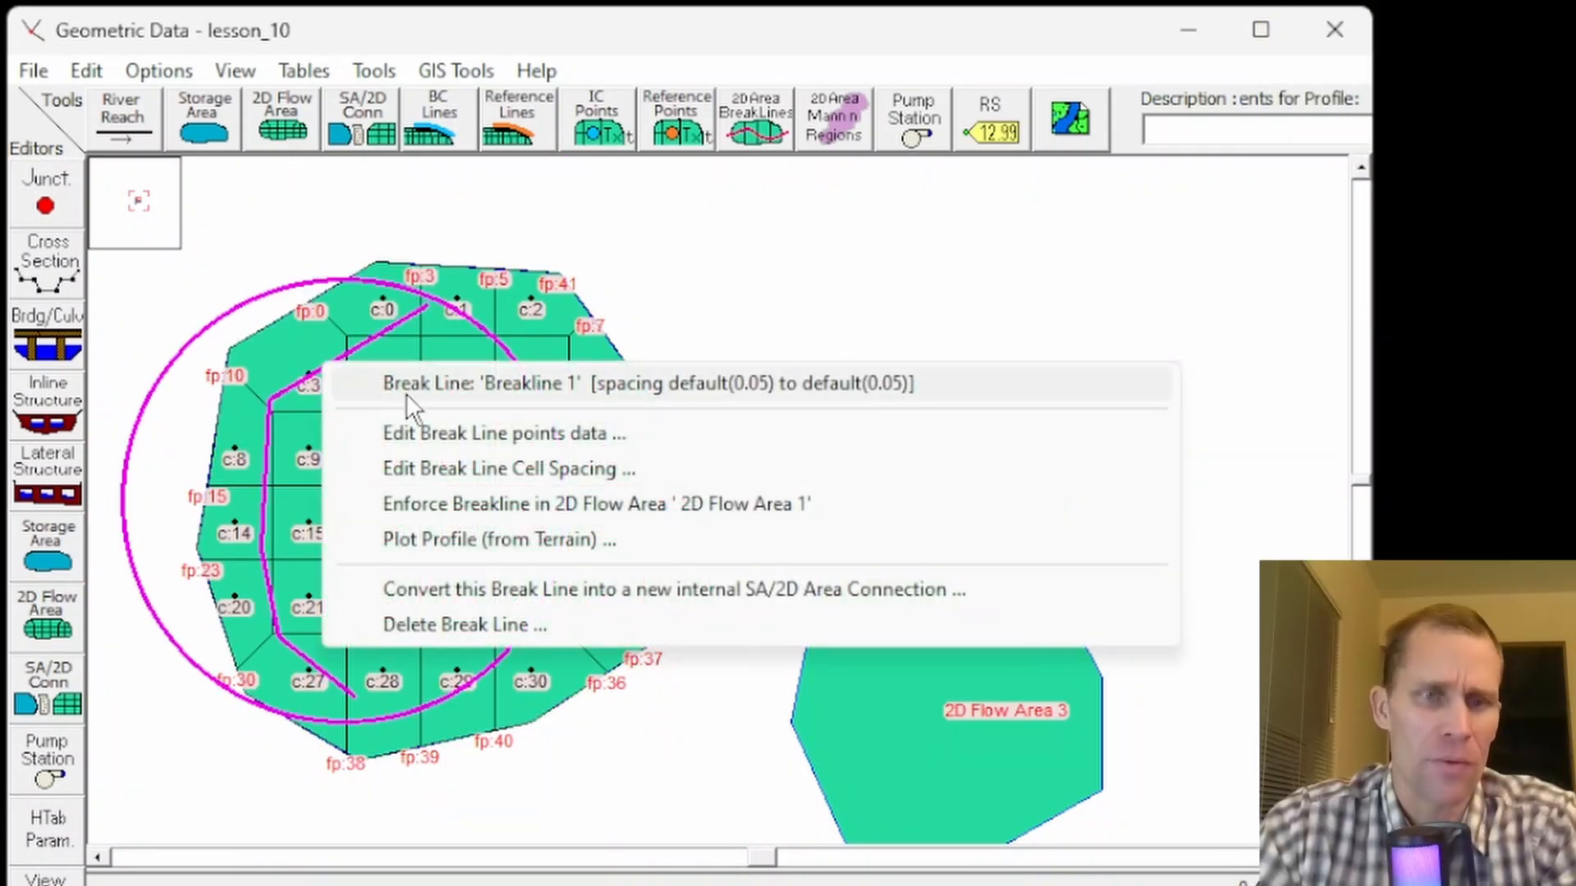
click(442, 432)
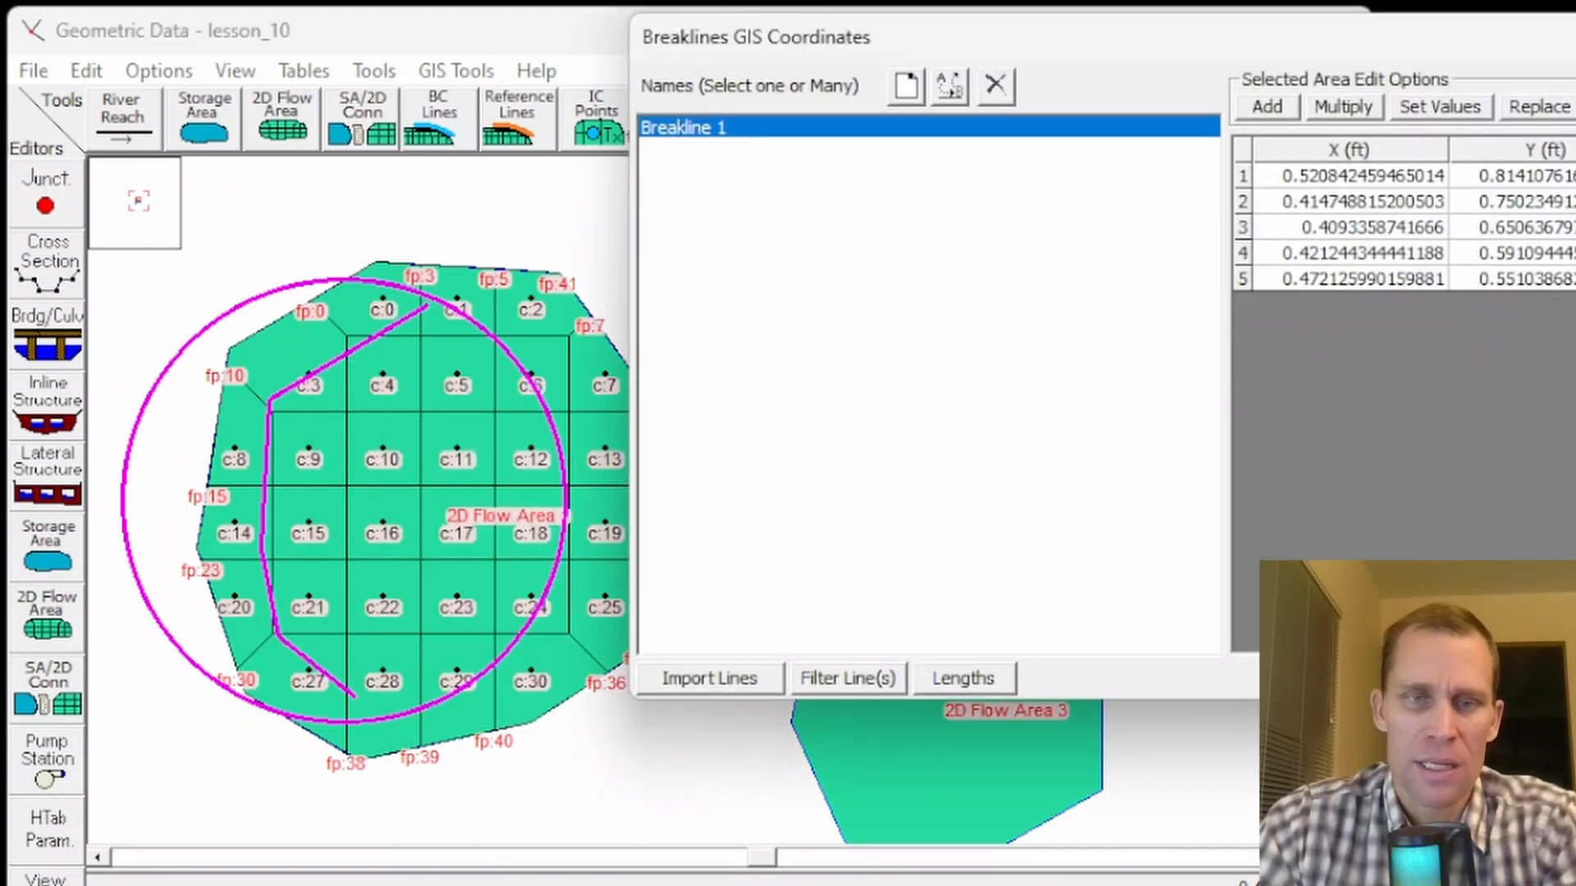
click(1534, 679)
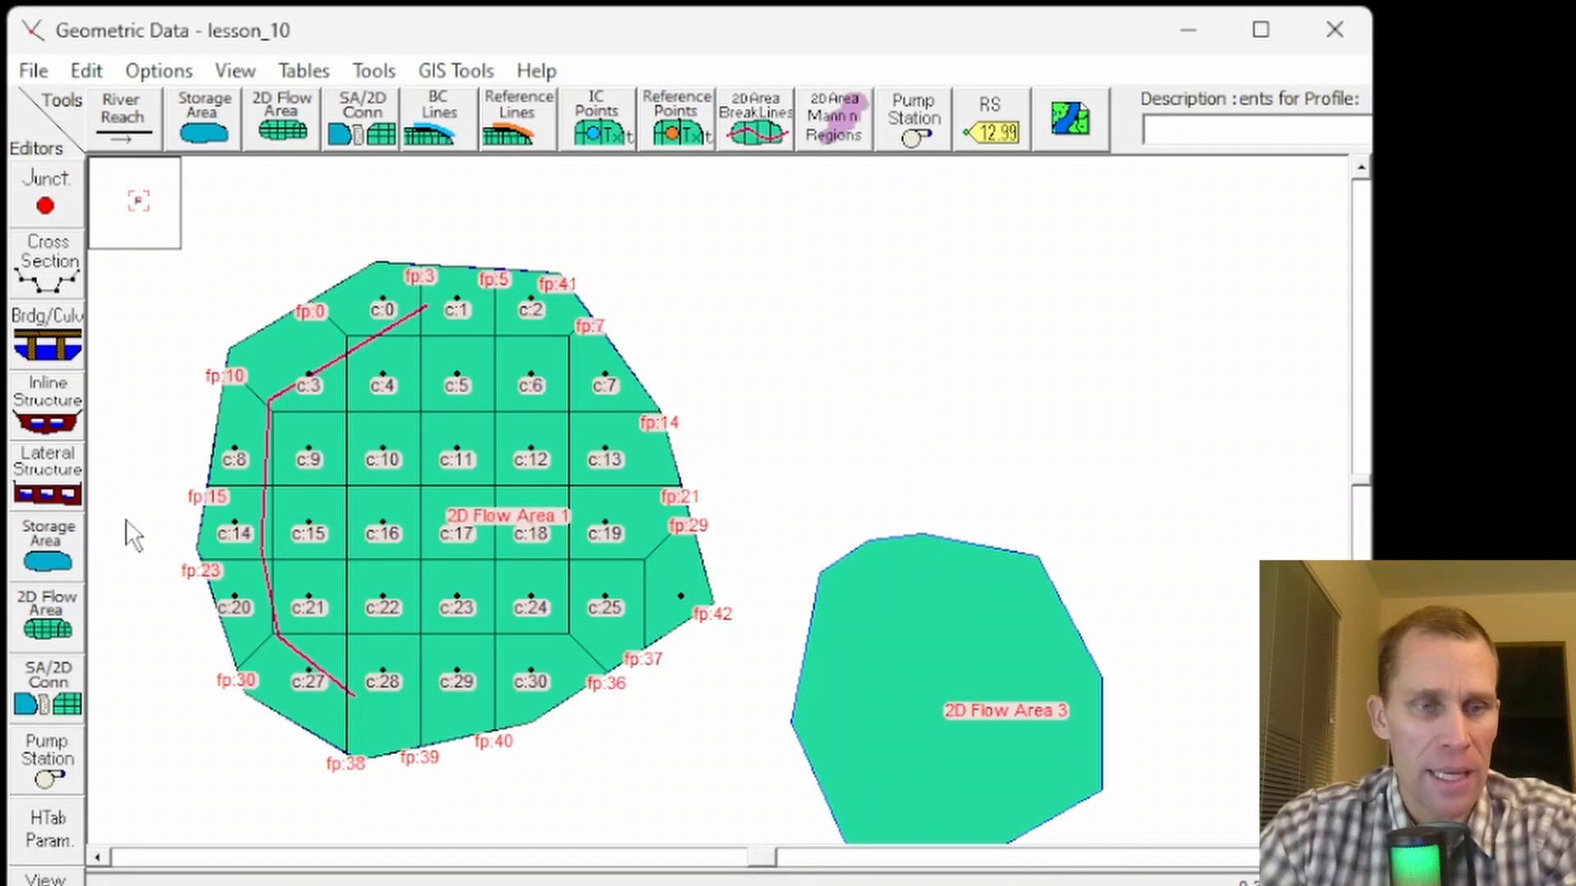
- Regenerate the computation points of 2D Flow Area 1 on a regular interval with all breaklines, keeping .05 spacing
click(50, 628)
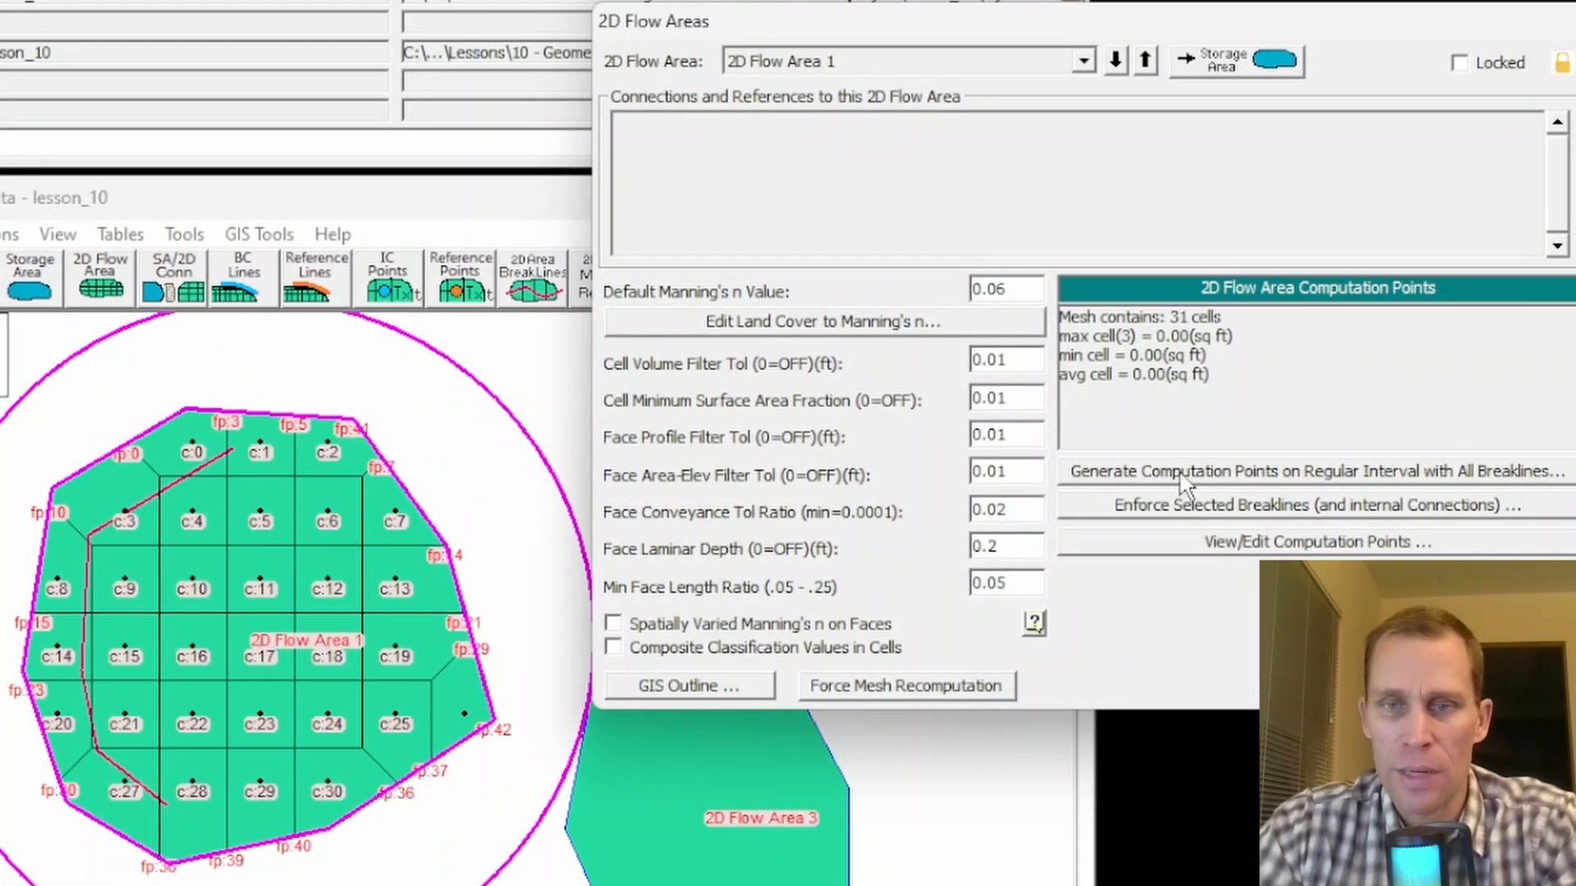
click(1182, 481)
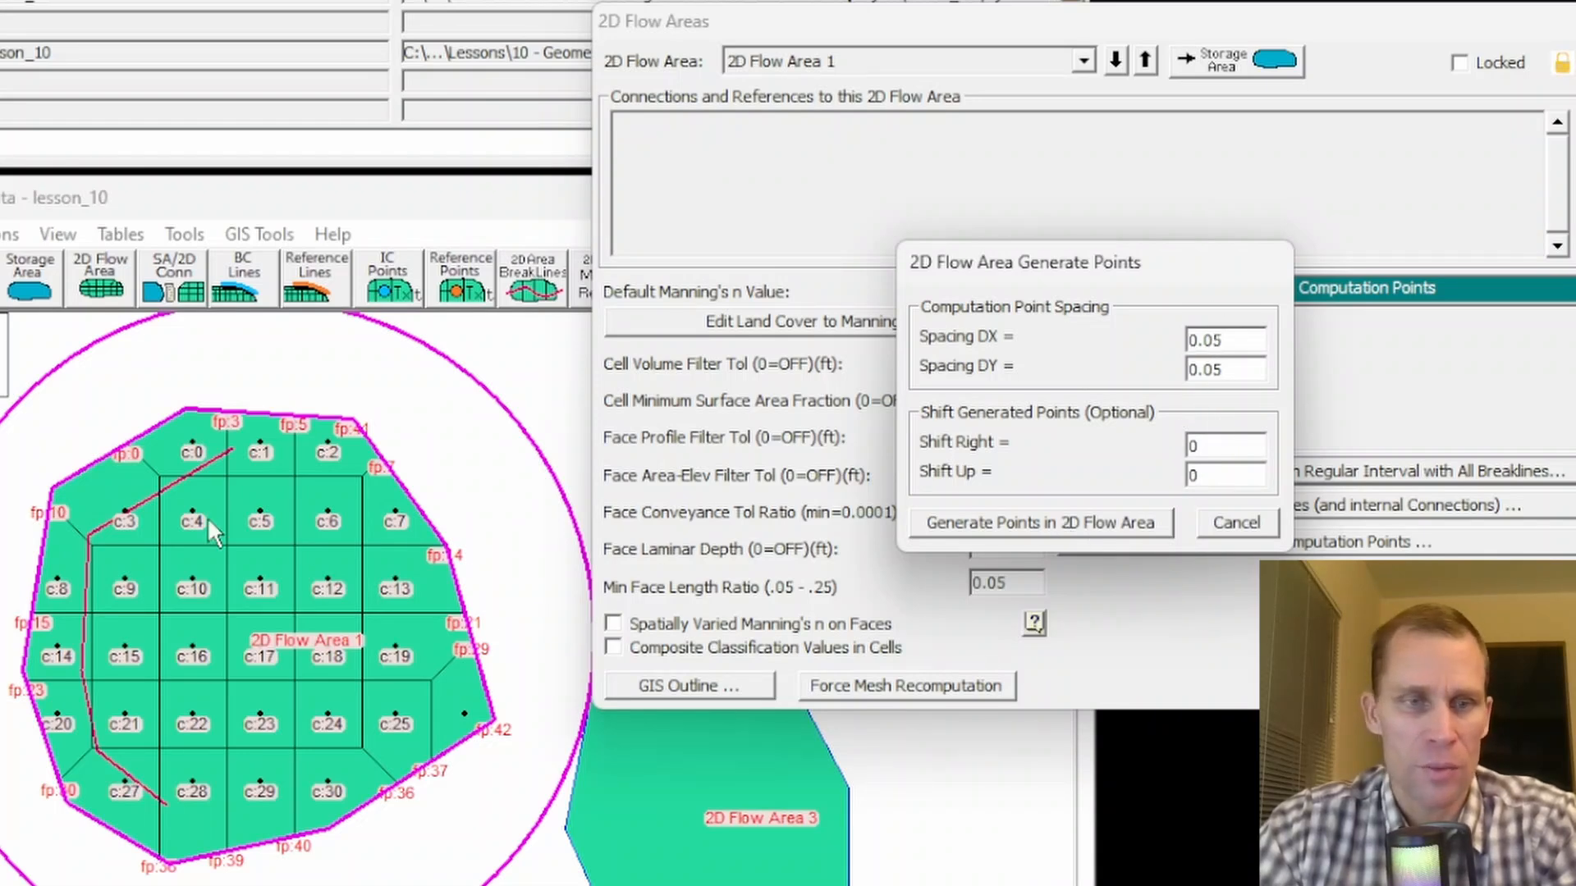
click(1059, 525)
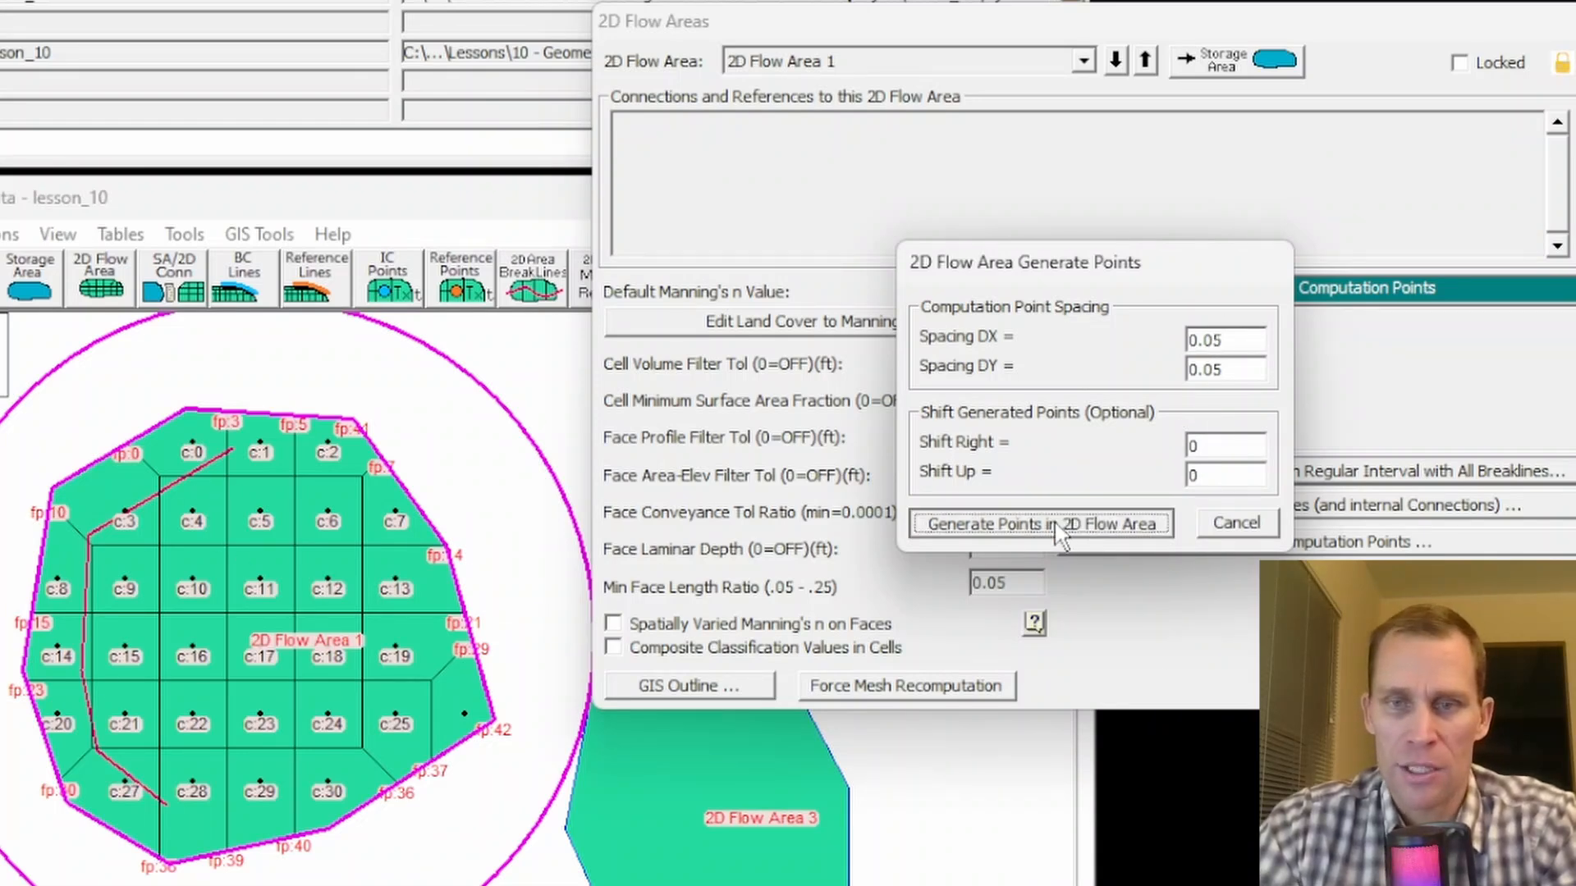
click(1011, 582)
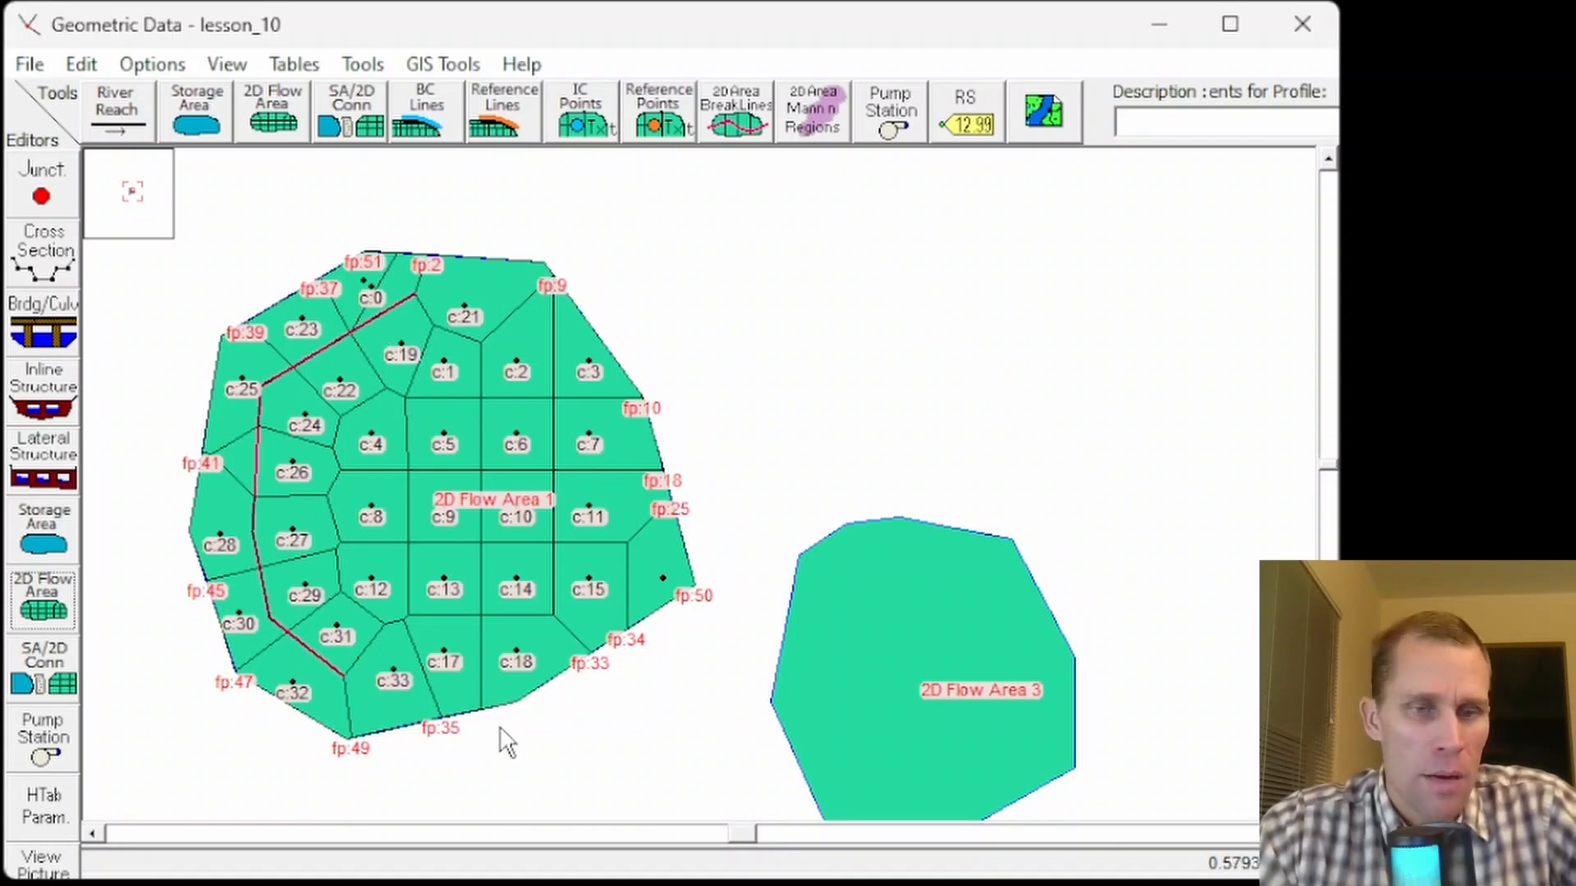
- Review the 2D Flow Areas editor settings for 2D Flow Area 1, including Manning's n and land cover overrides
click(50, 669)
click(43, 599)
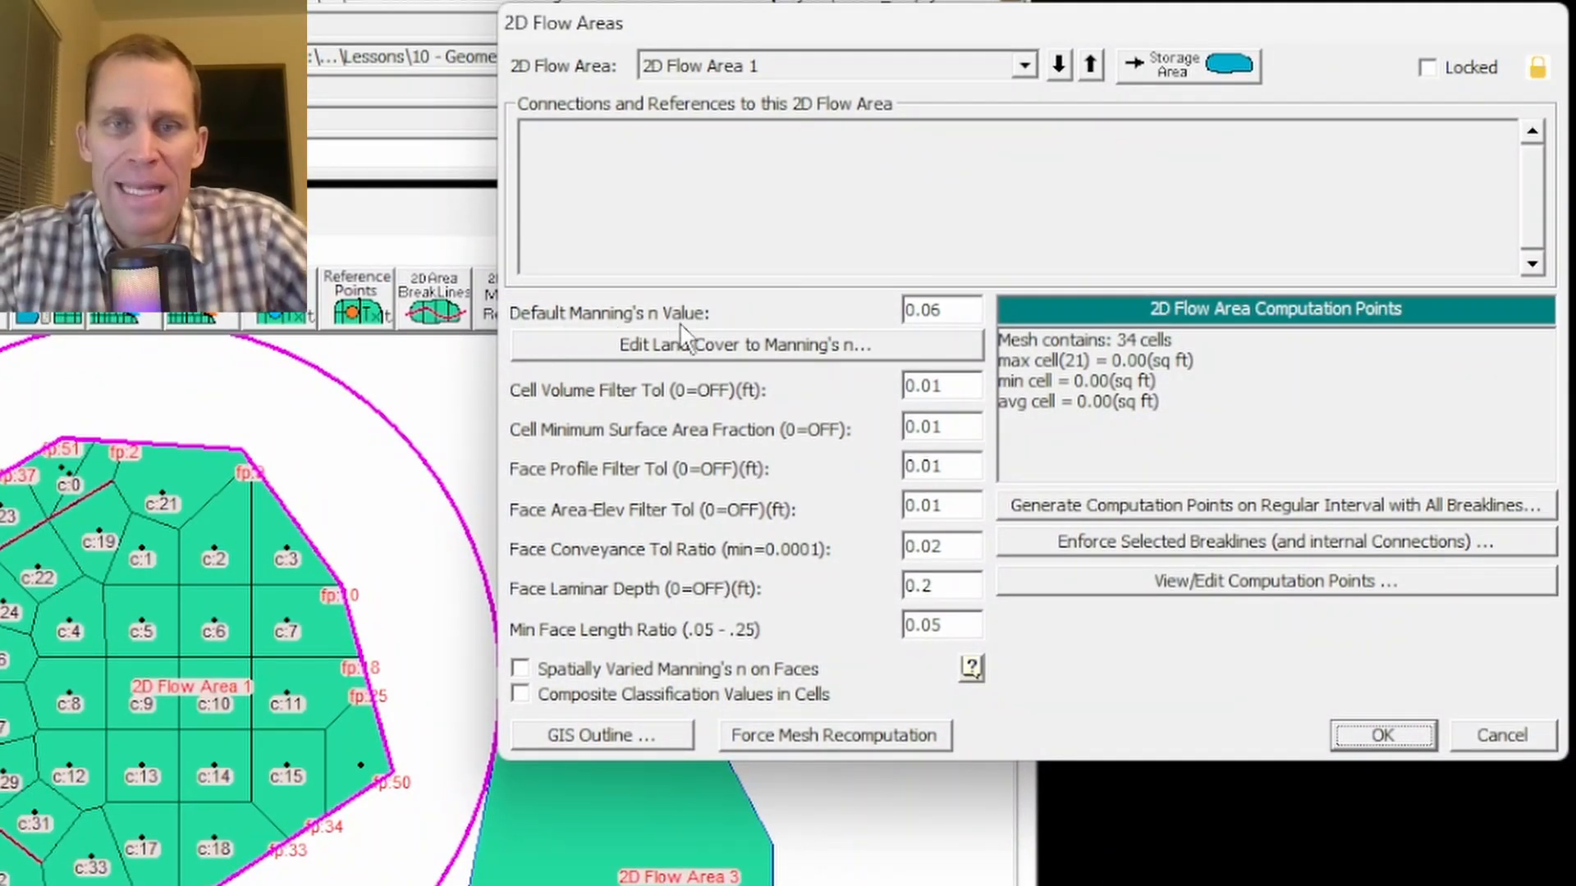
drag(960, 312, 870, 296)
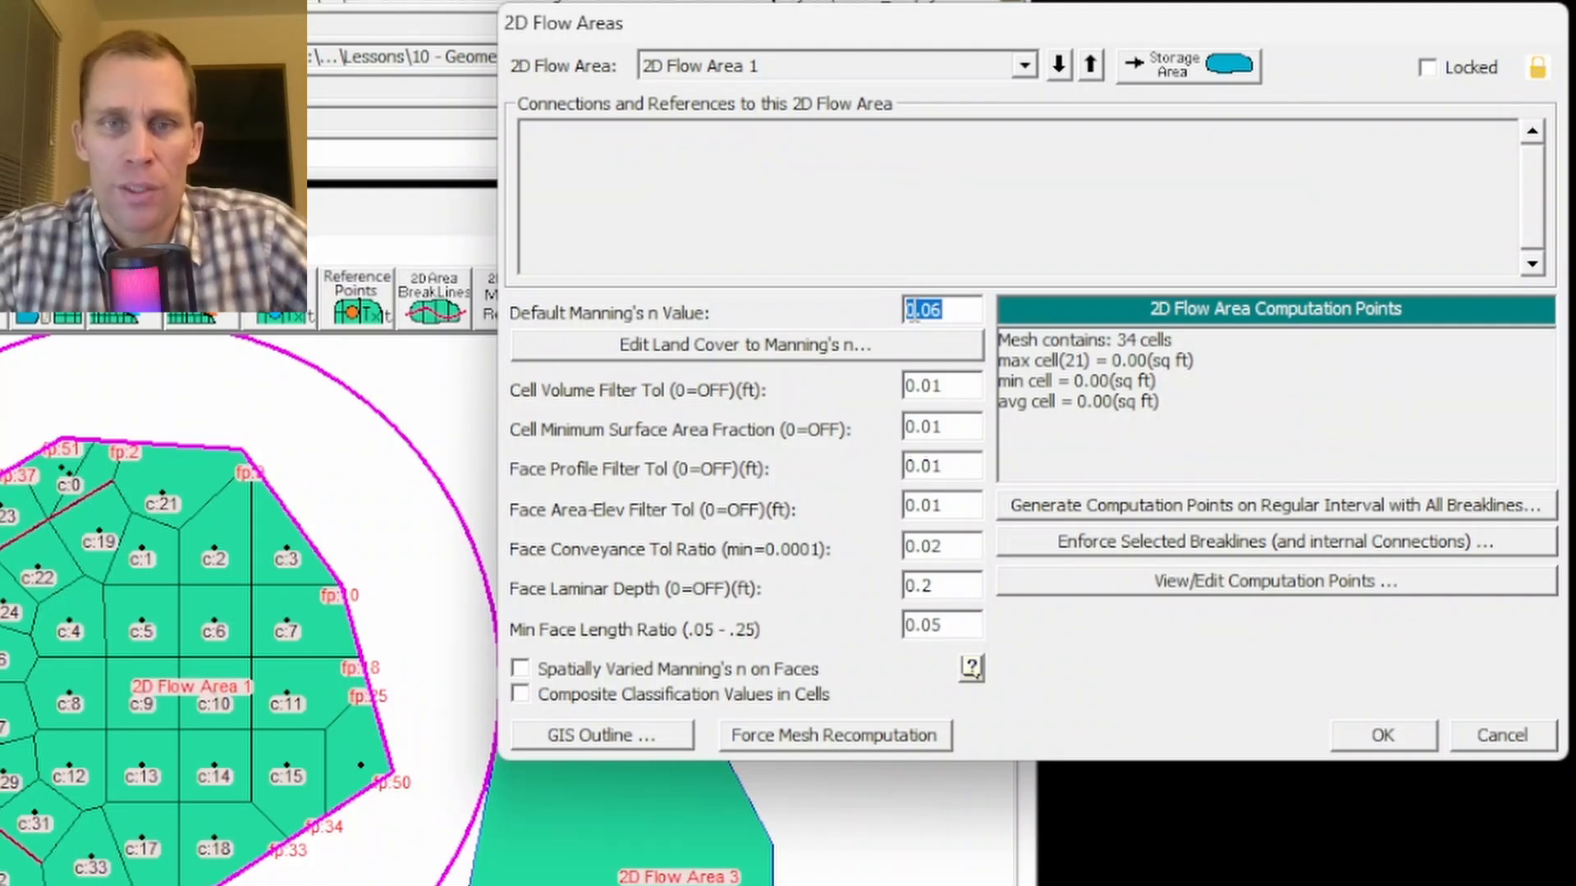
click(720, 348)
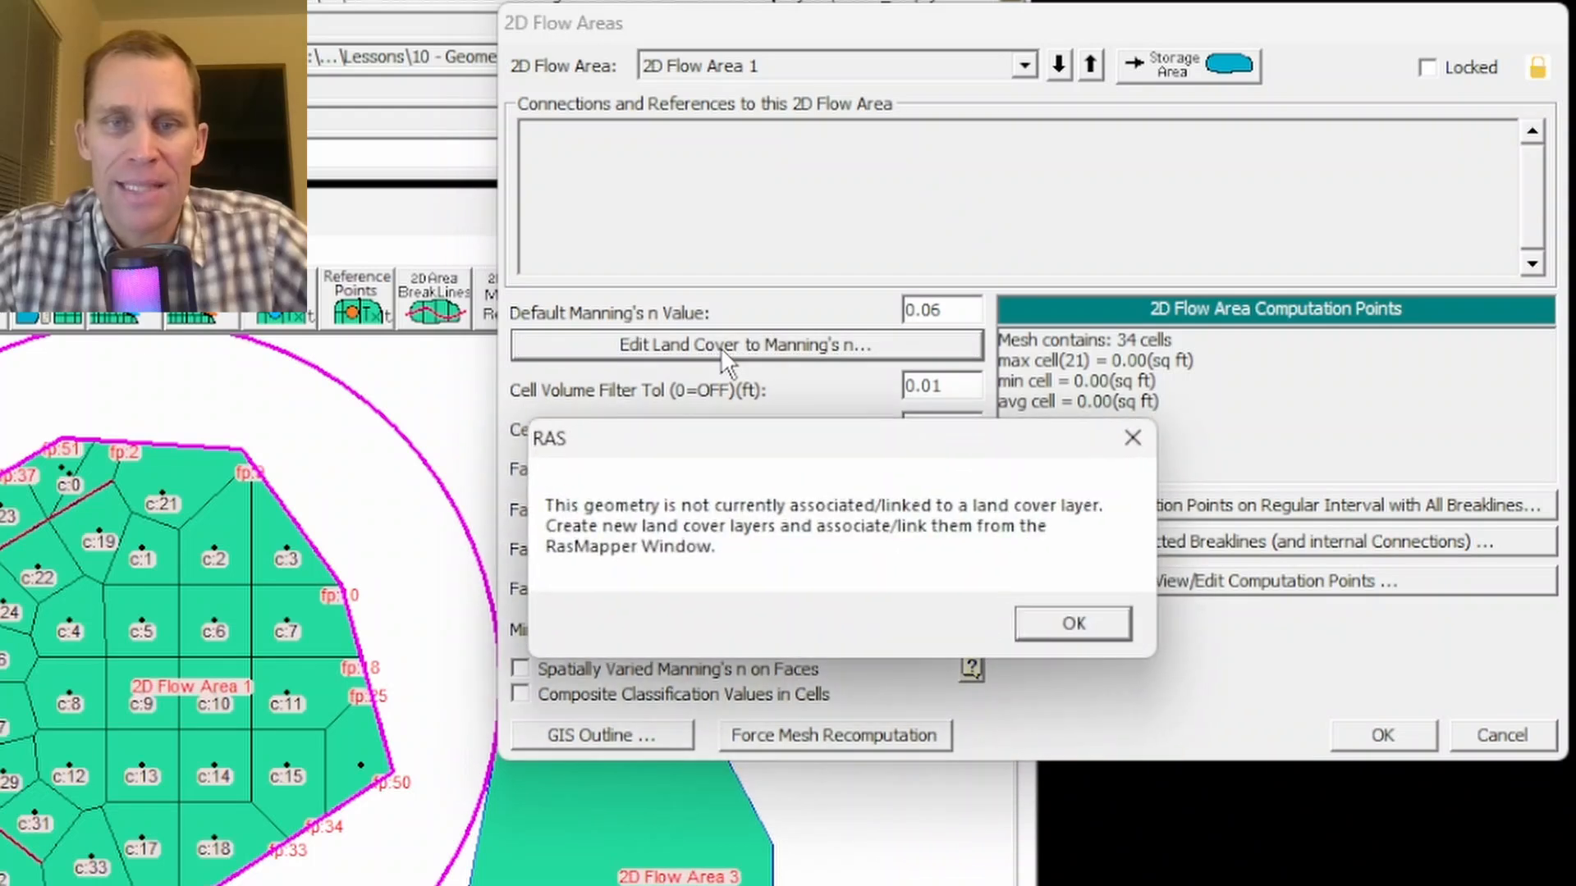
click(1059, 624)
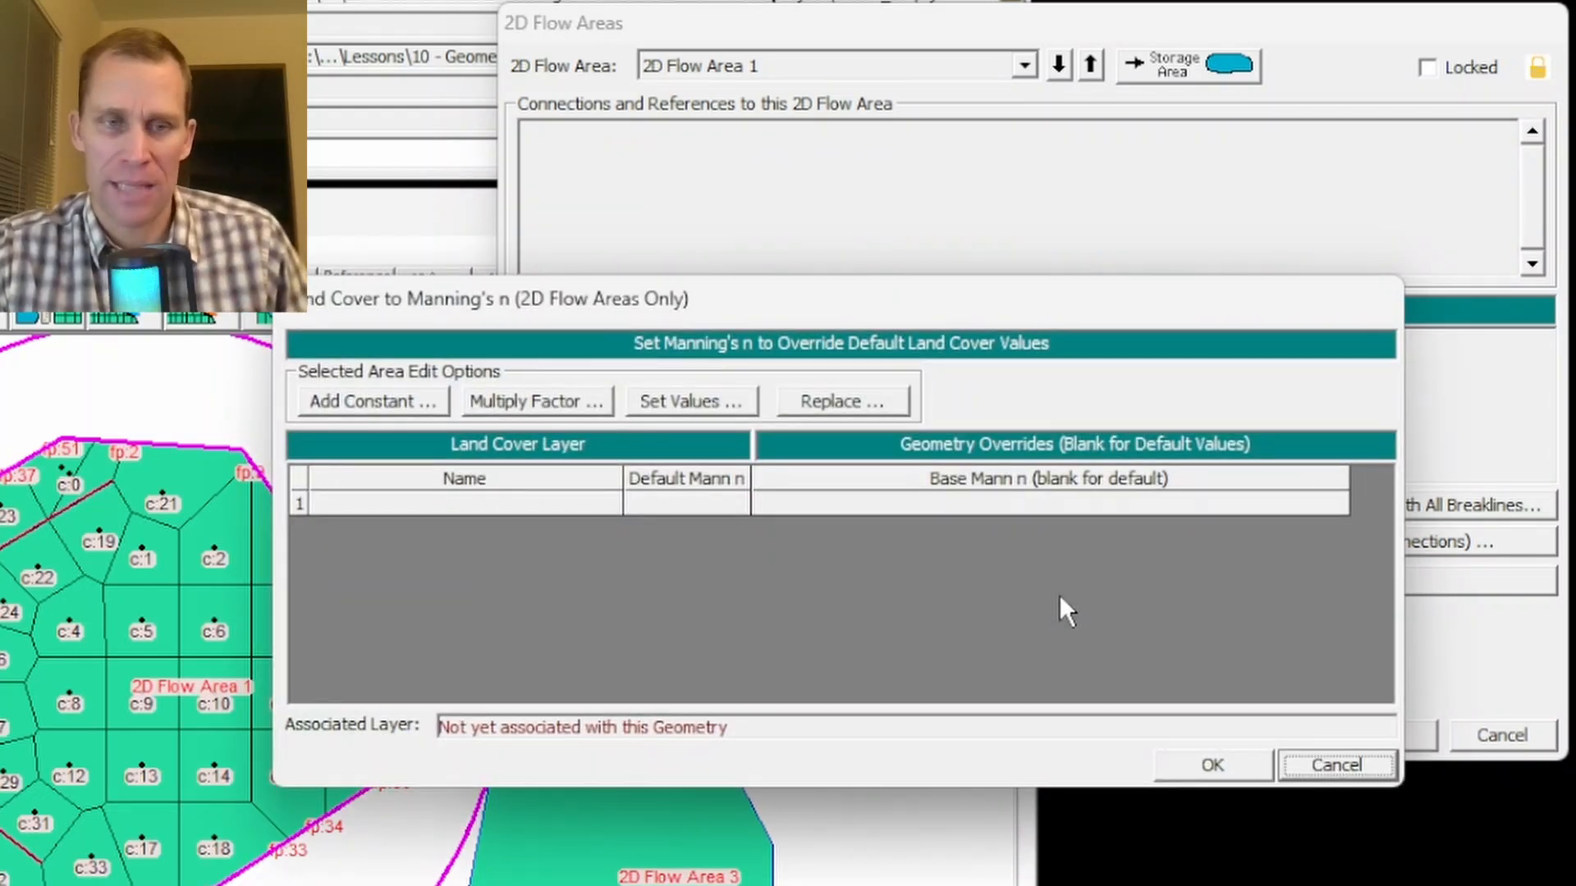
drag(752, 300, 889, 397)
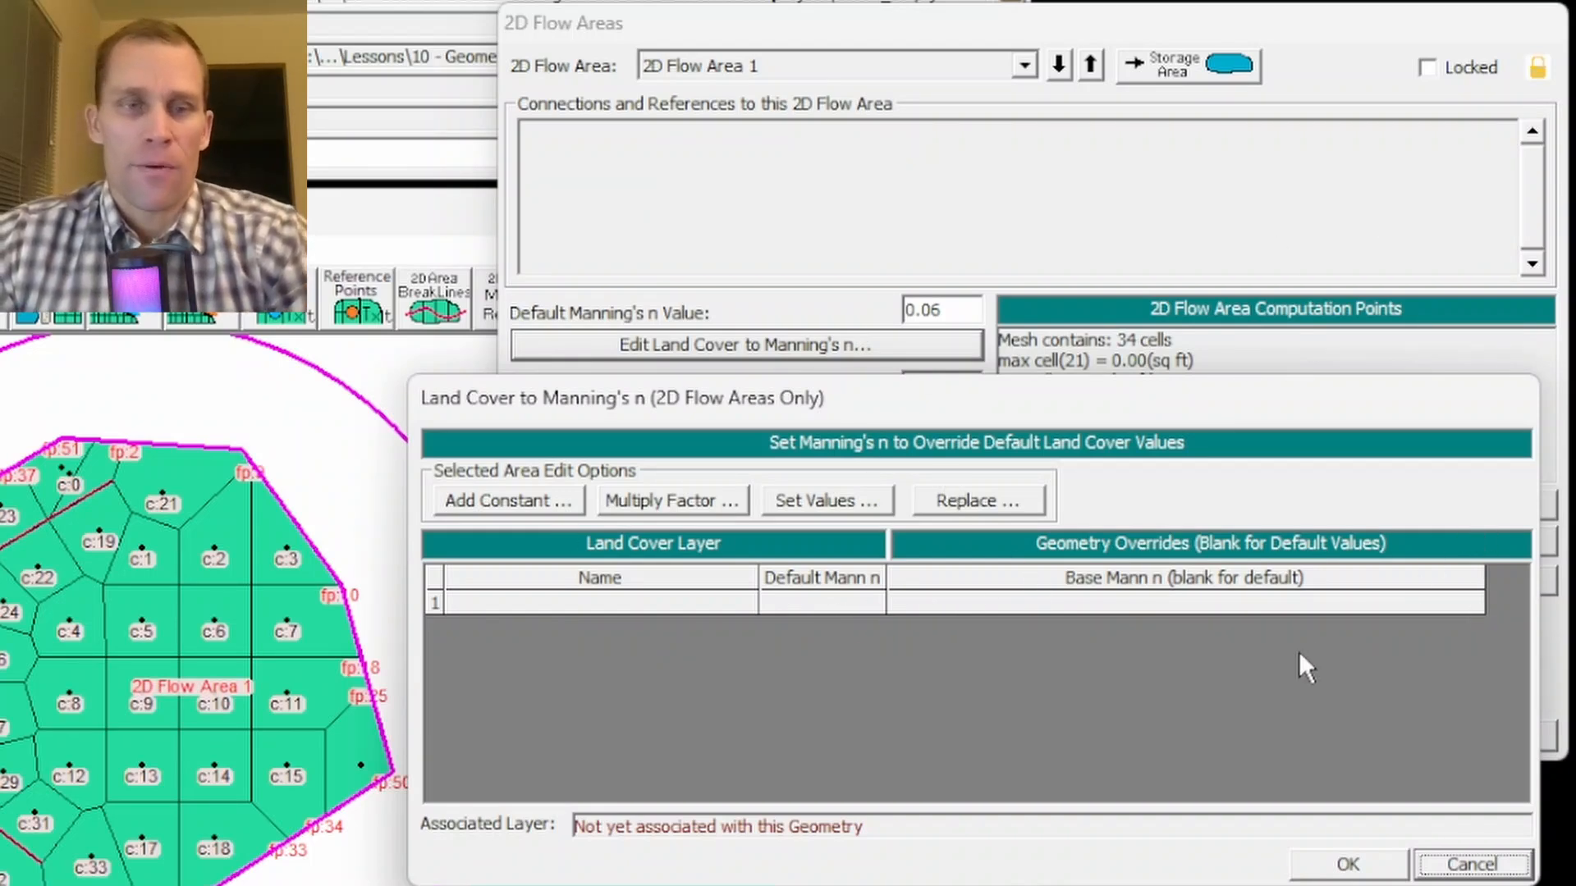
click(1325, 862)
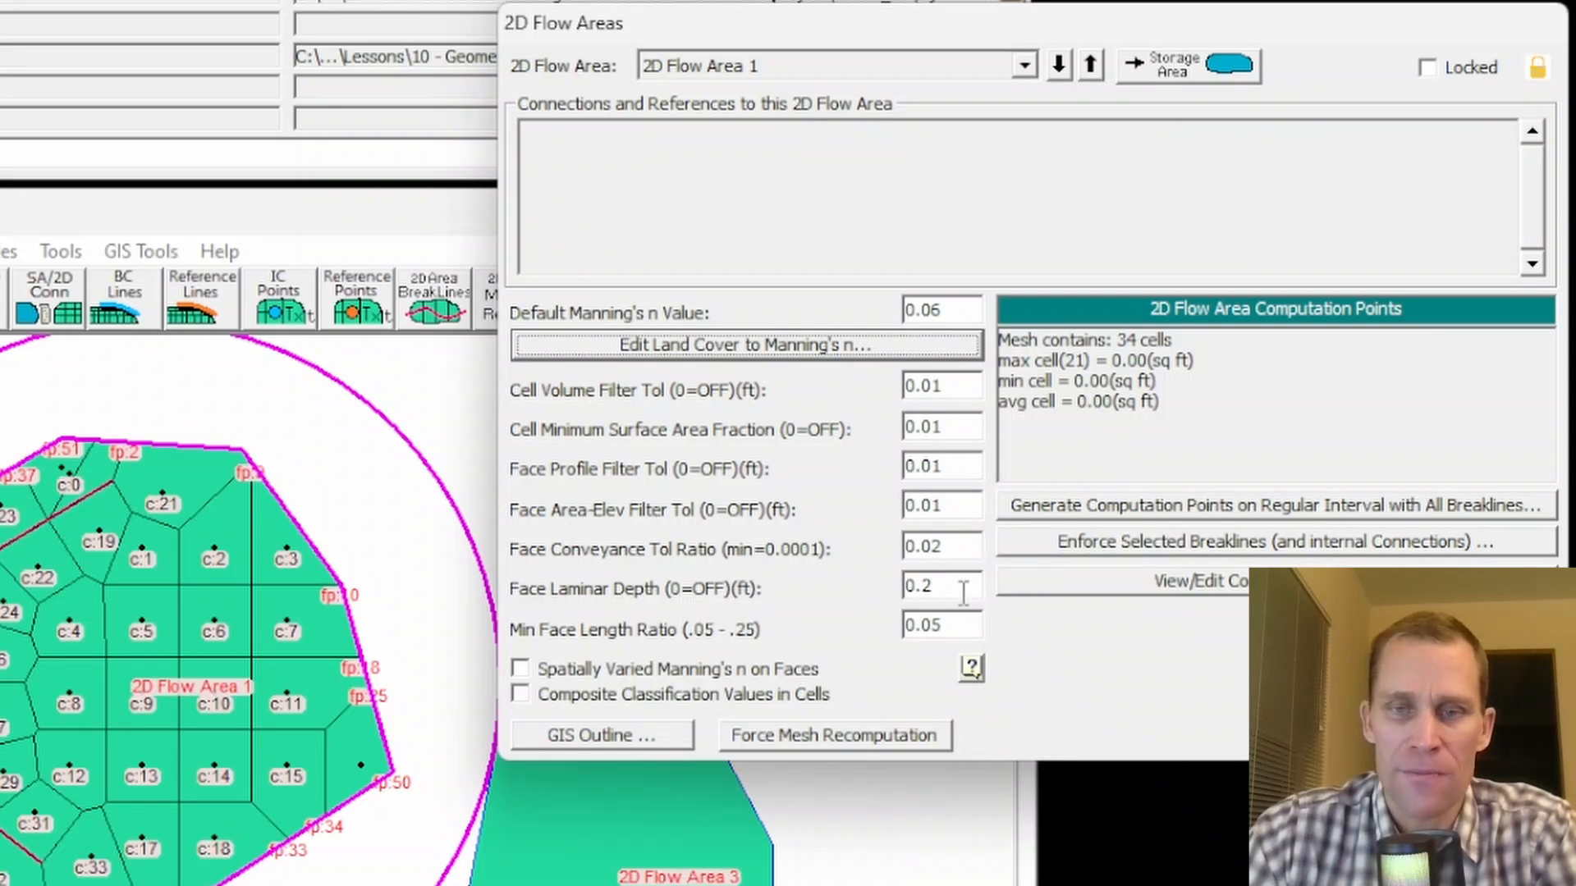
drag(964, 588, 889, 590)
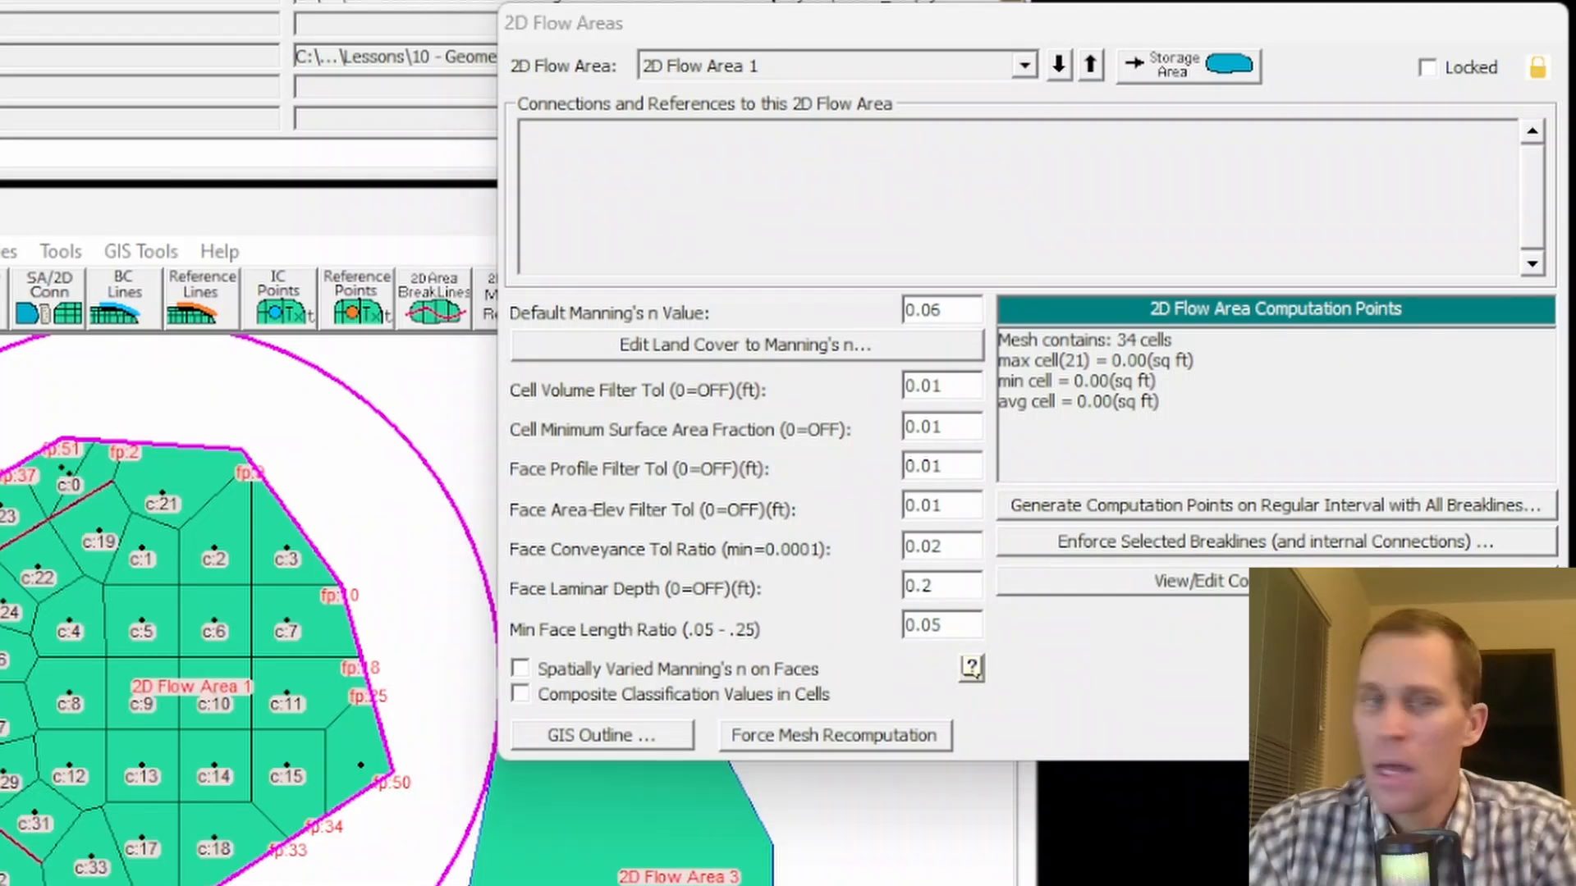
drag(1575, 52, 759, 2)
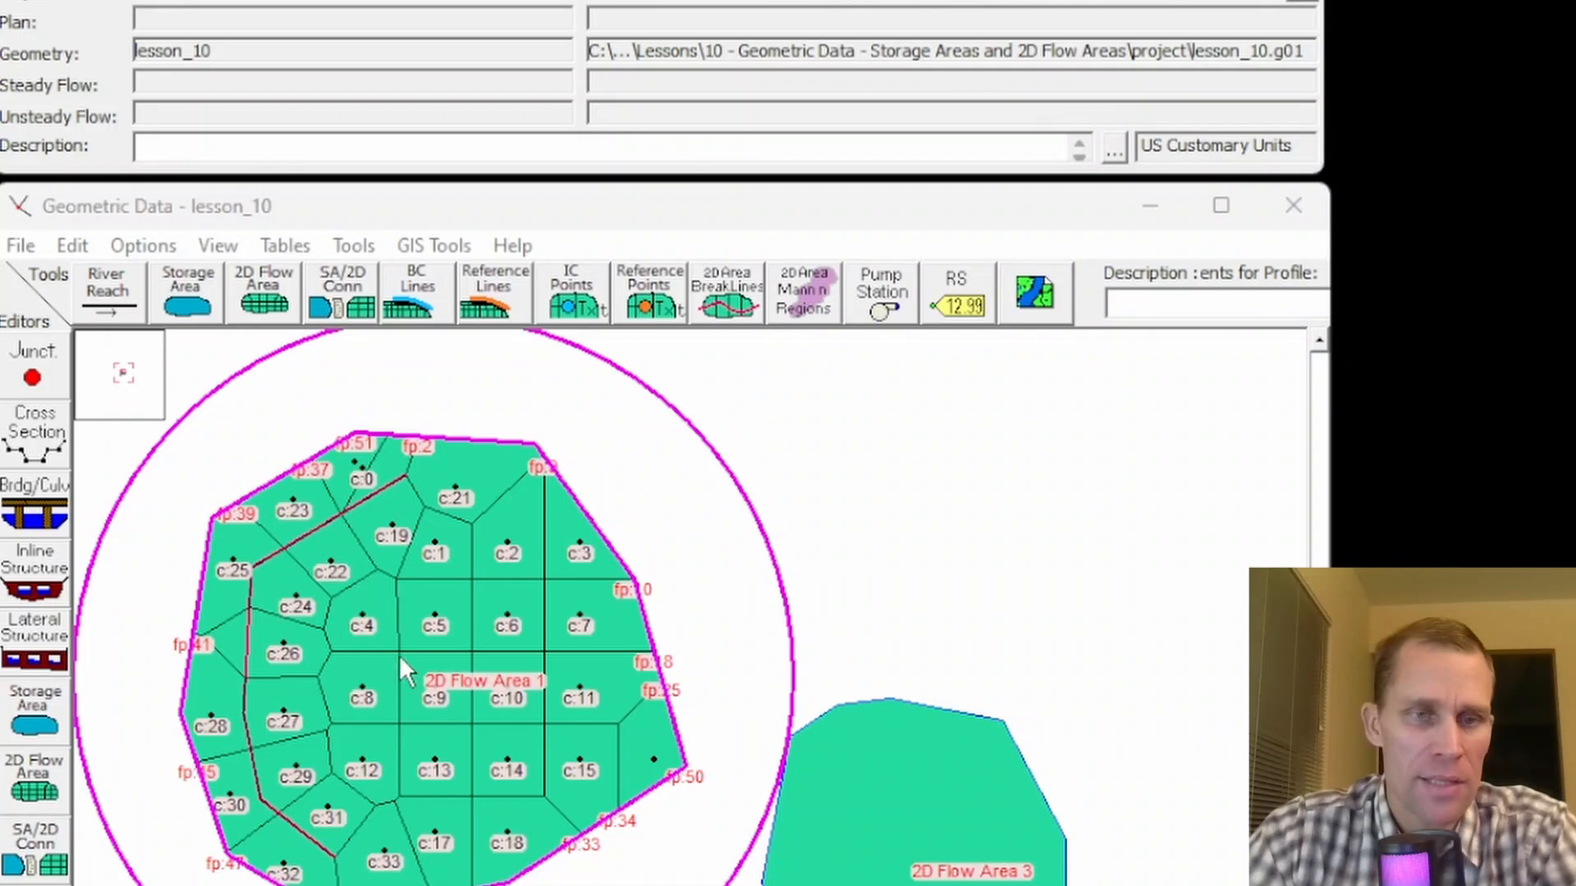
- Examine the refined cells along the breakline inside 2D Flow Area 1
click(484, 370)
scroll(420, 490, up, 3)
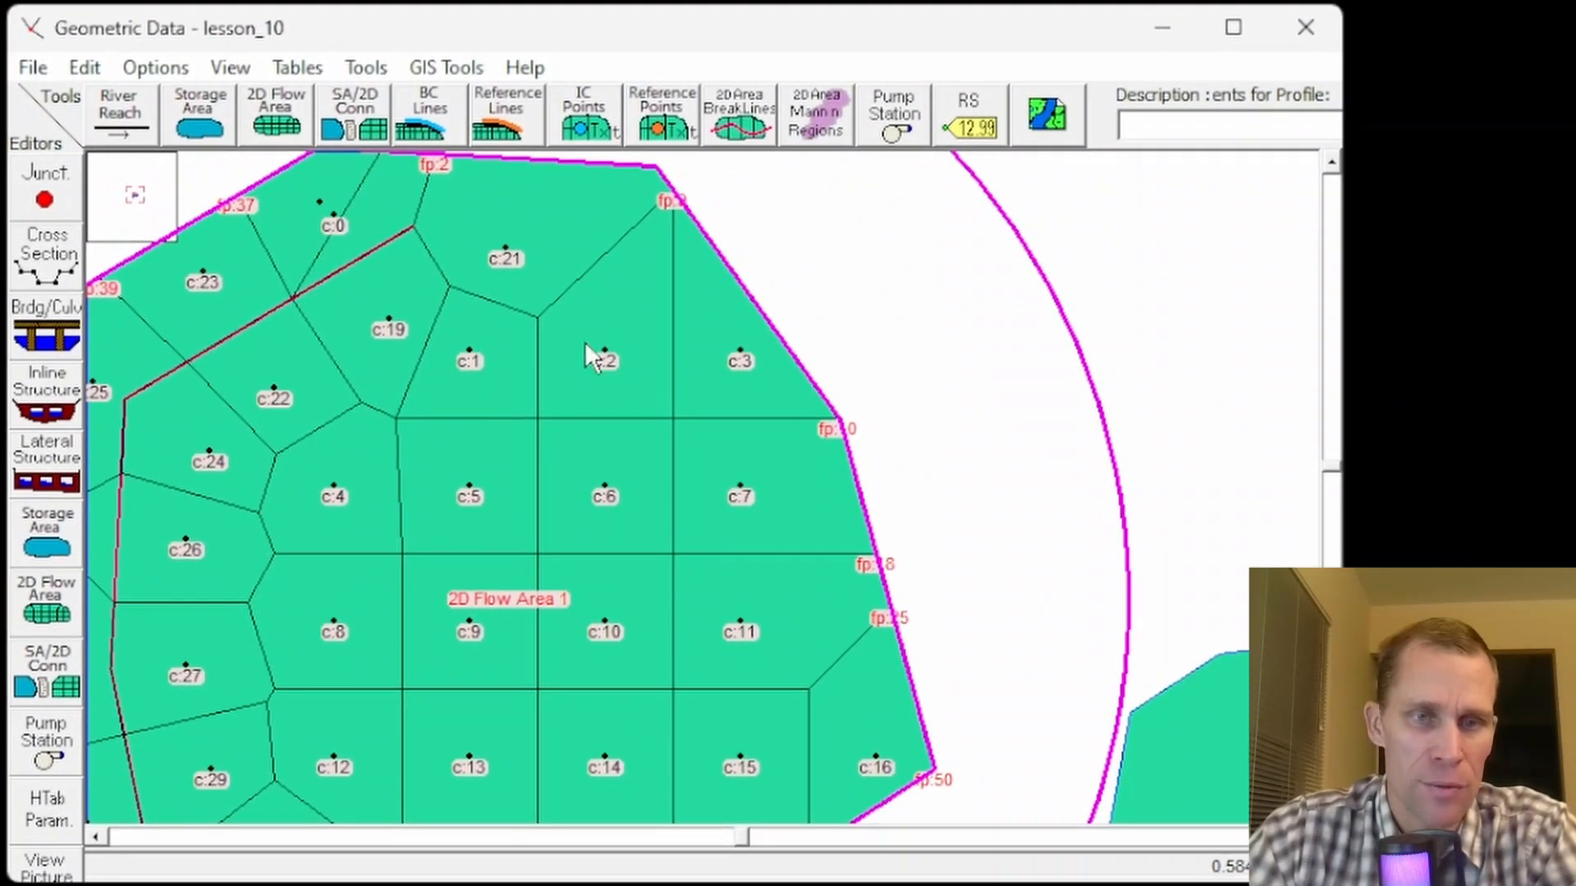
right_click(594, 488)
right_click(578, 318)
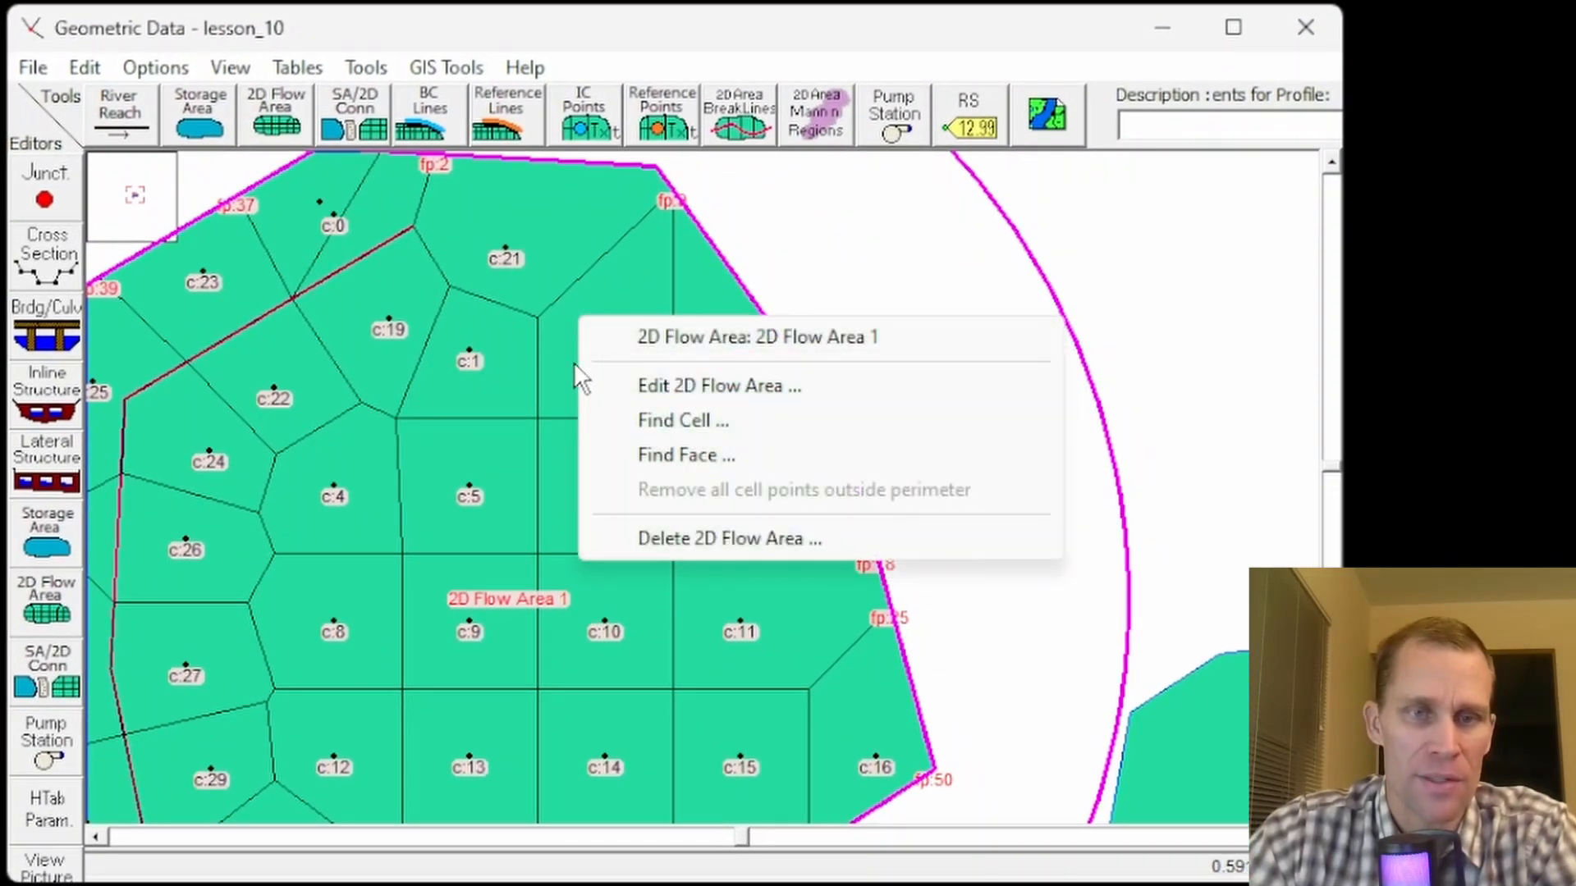
right_click(547, 367)
click(603, 366)
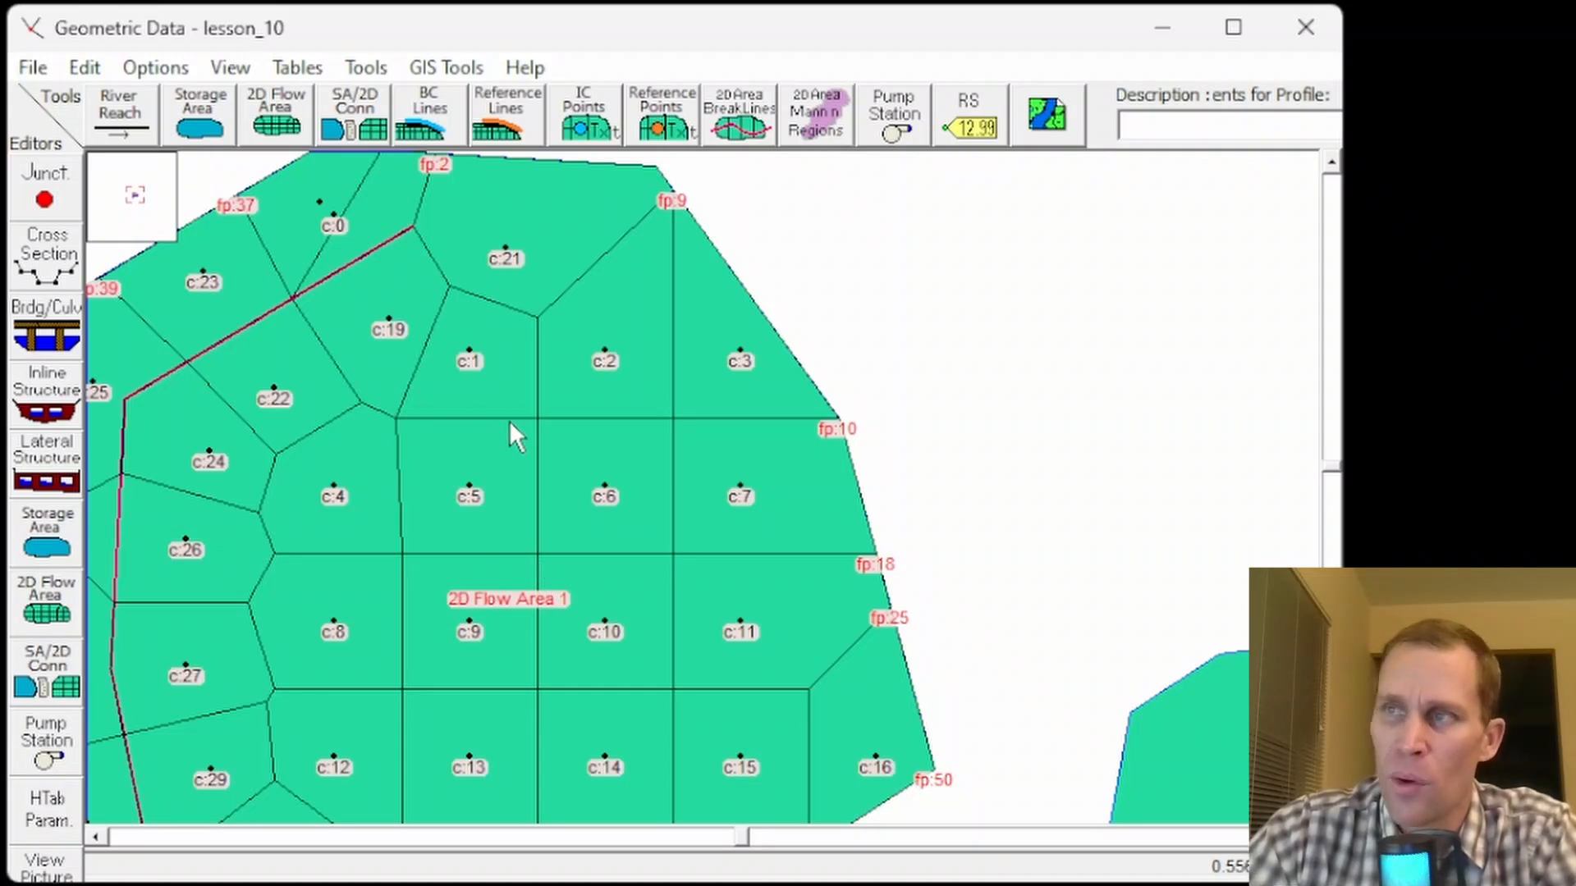
click(0, 49)
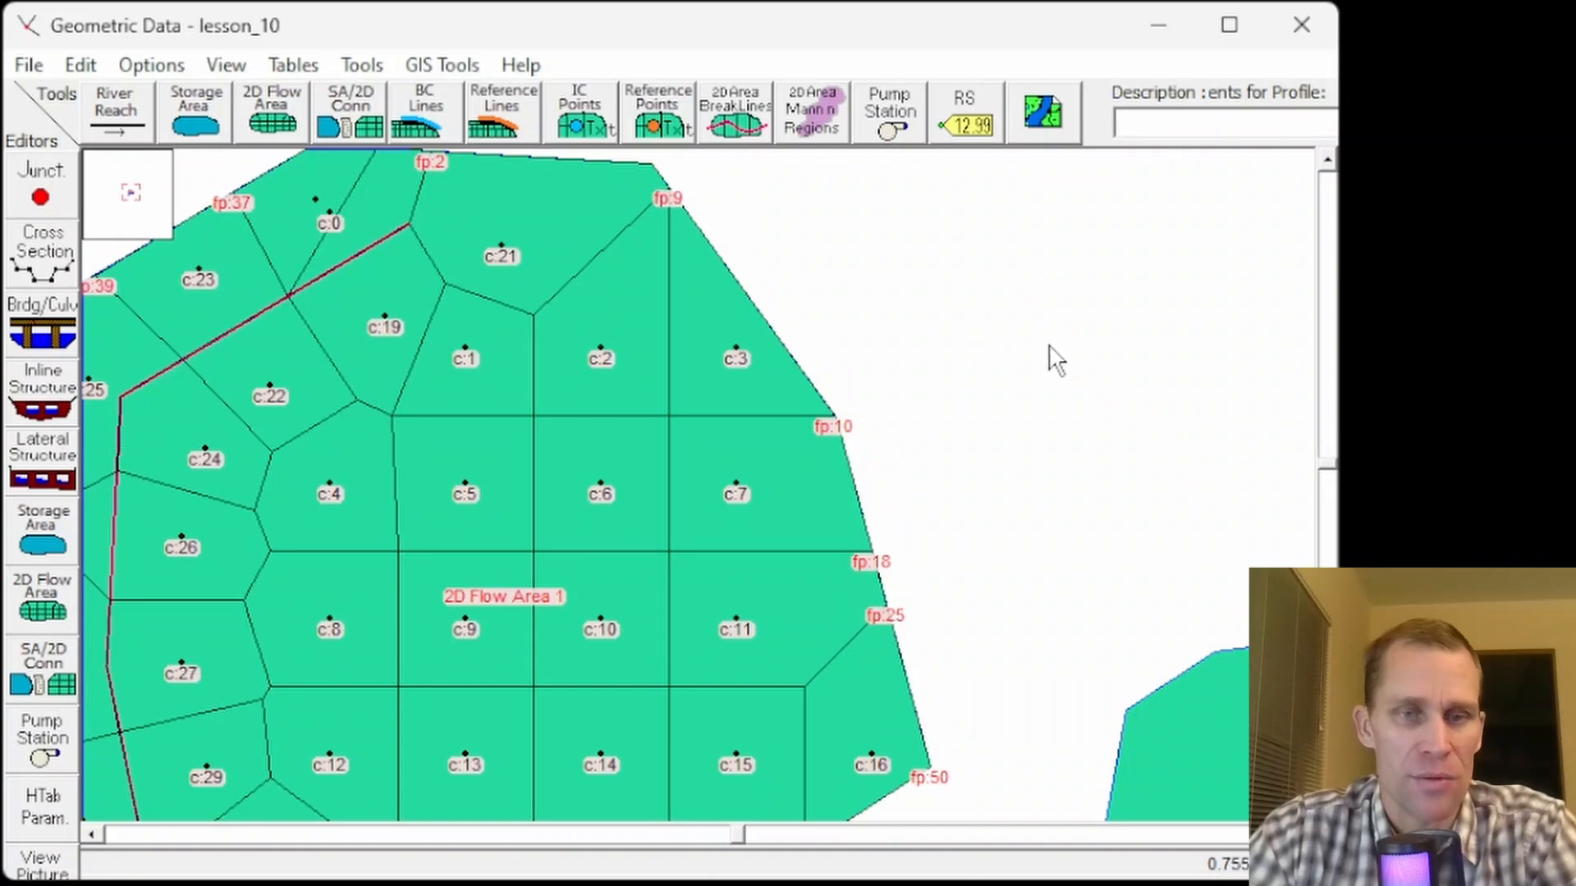
- Delete Breakline 1 from 2D Flow Area 1
drag(965, 429, 1164, 344)
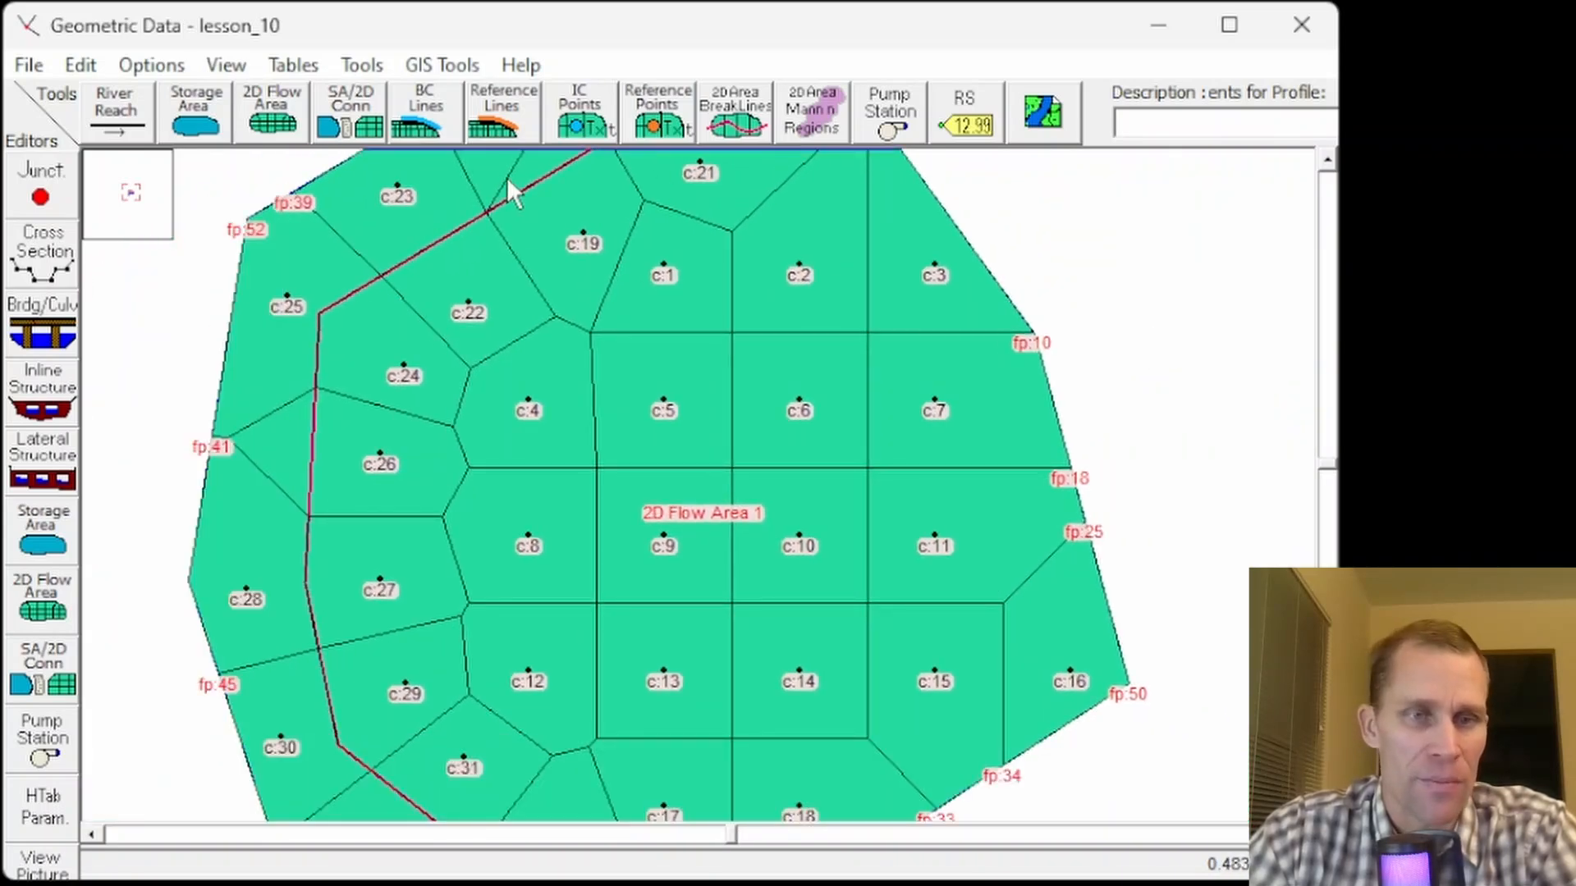
right_click(362, 282)
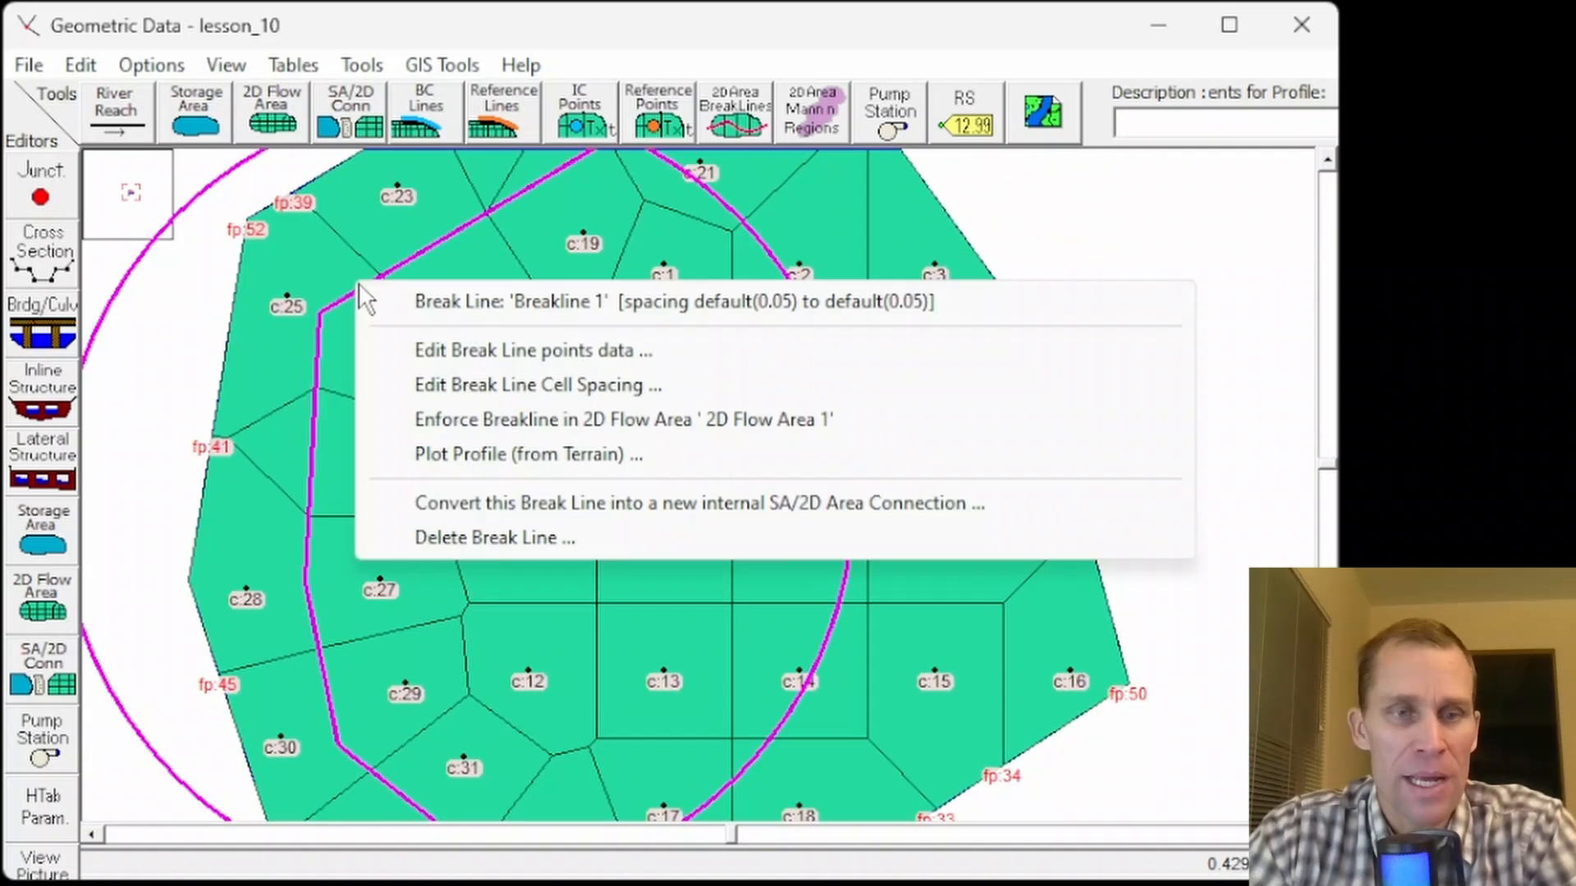
click(475, 537)
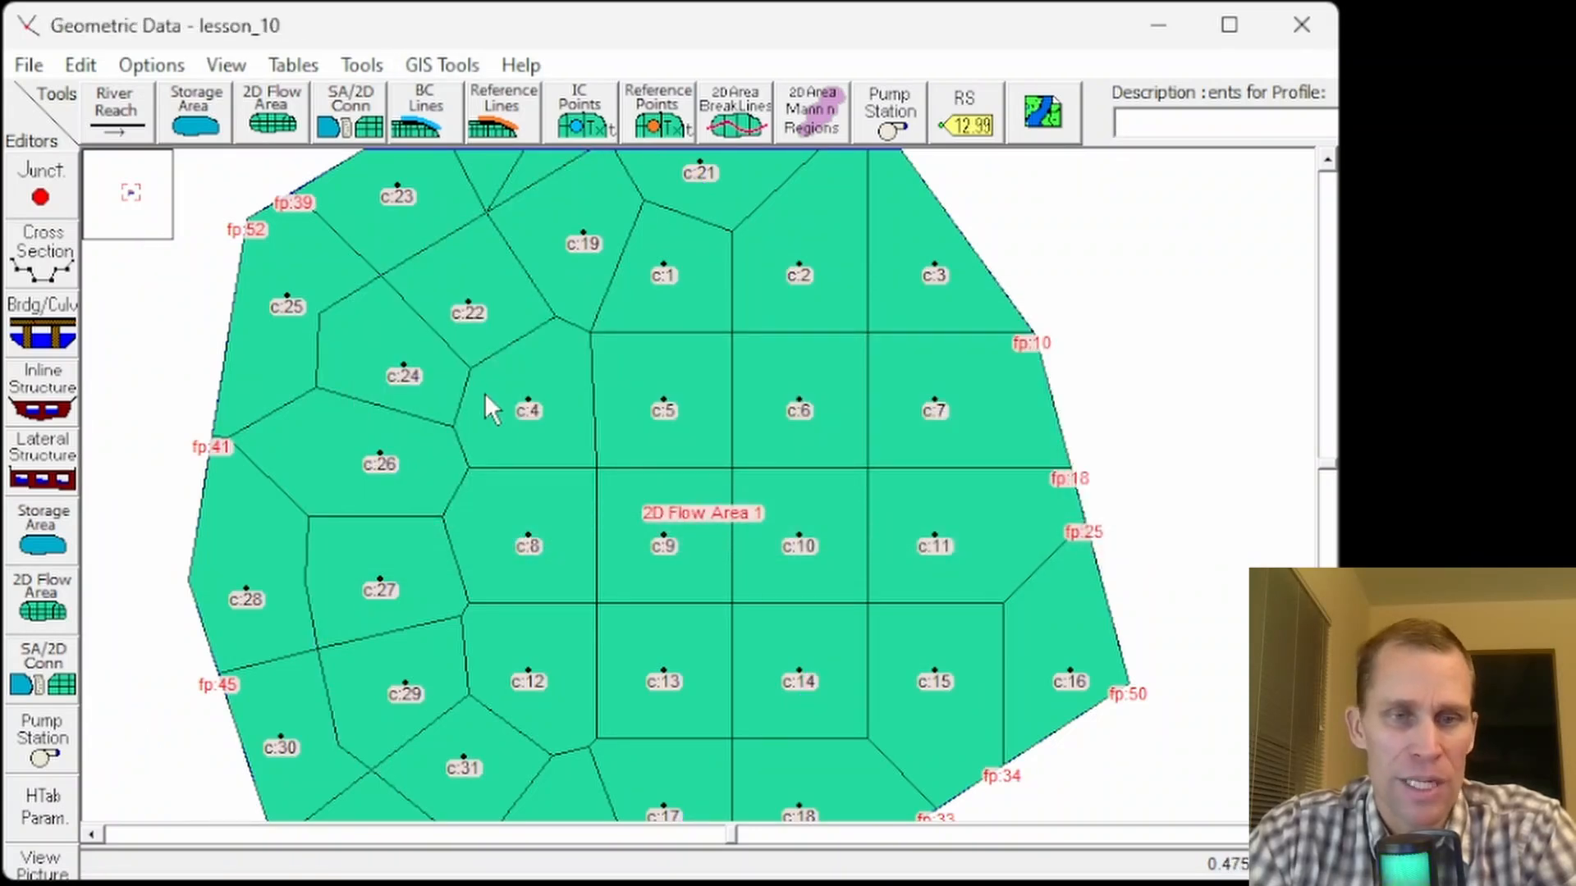
scroll(566, 412, down, 1)
drag(565, 413, 440, 416)
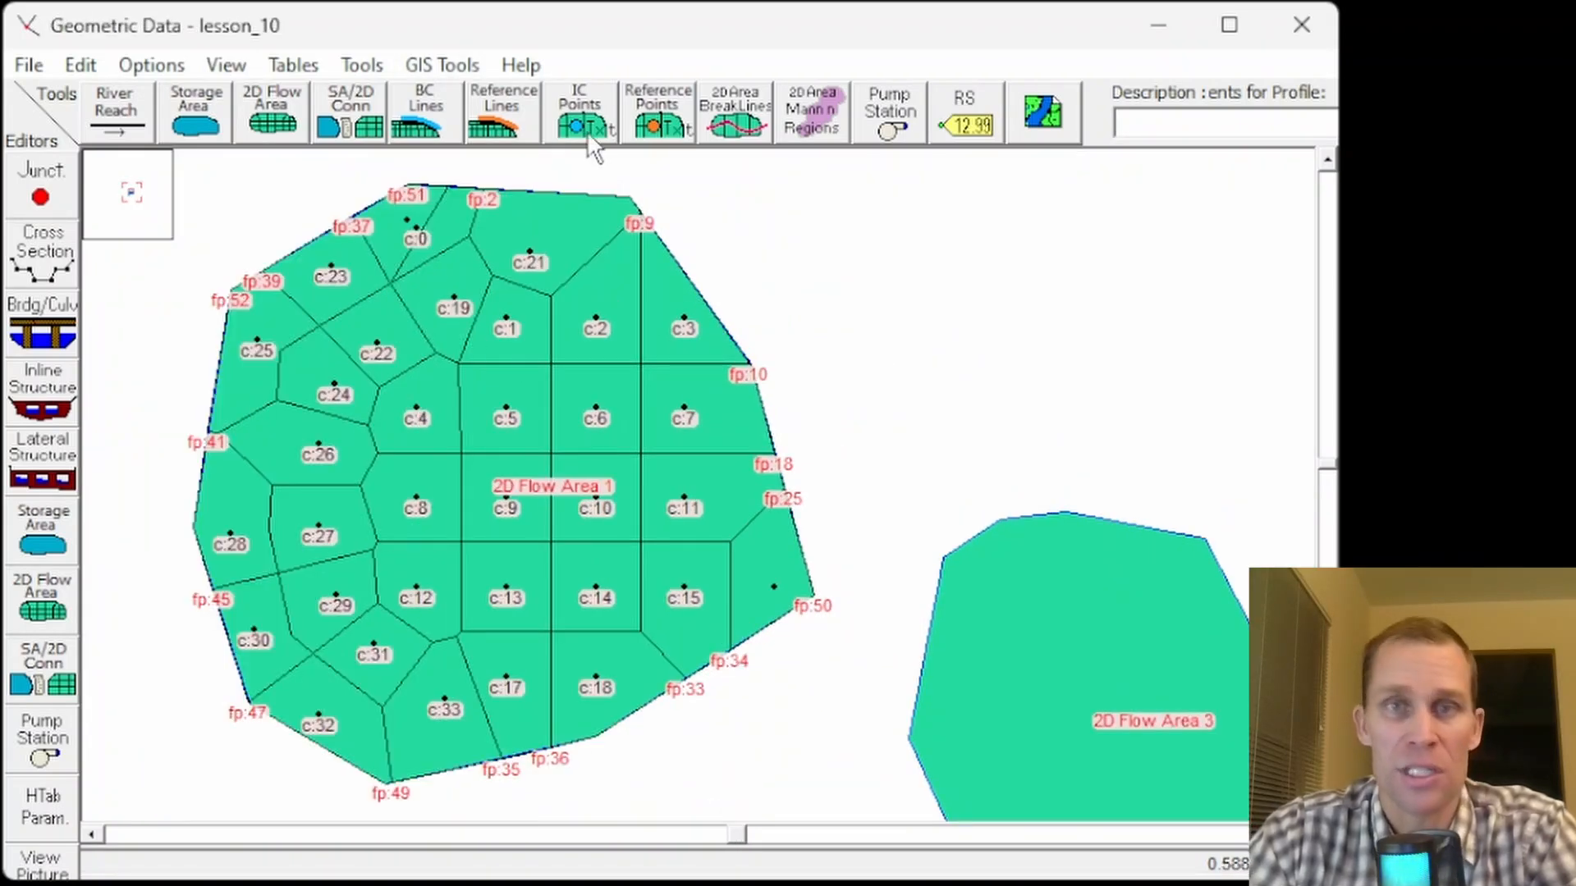
- Regenerate the computation points of 2D Flow Area 1 on a regular interval, replacing all existing points
click(41, 617)
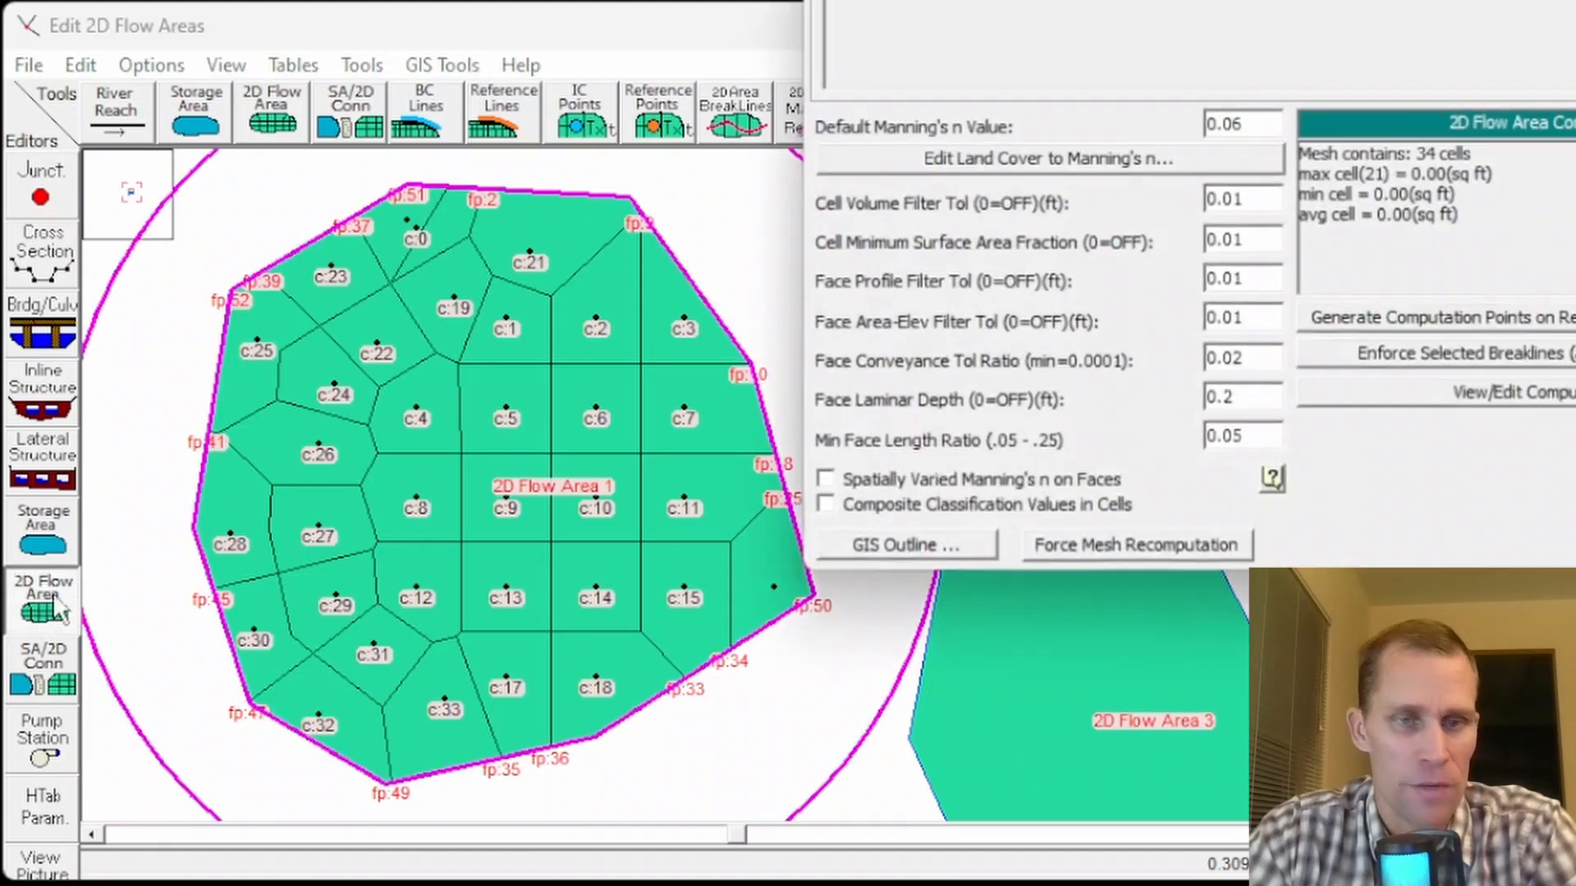
click(1385, 328)
click(1303, 381)
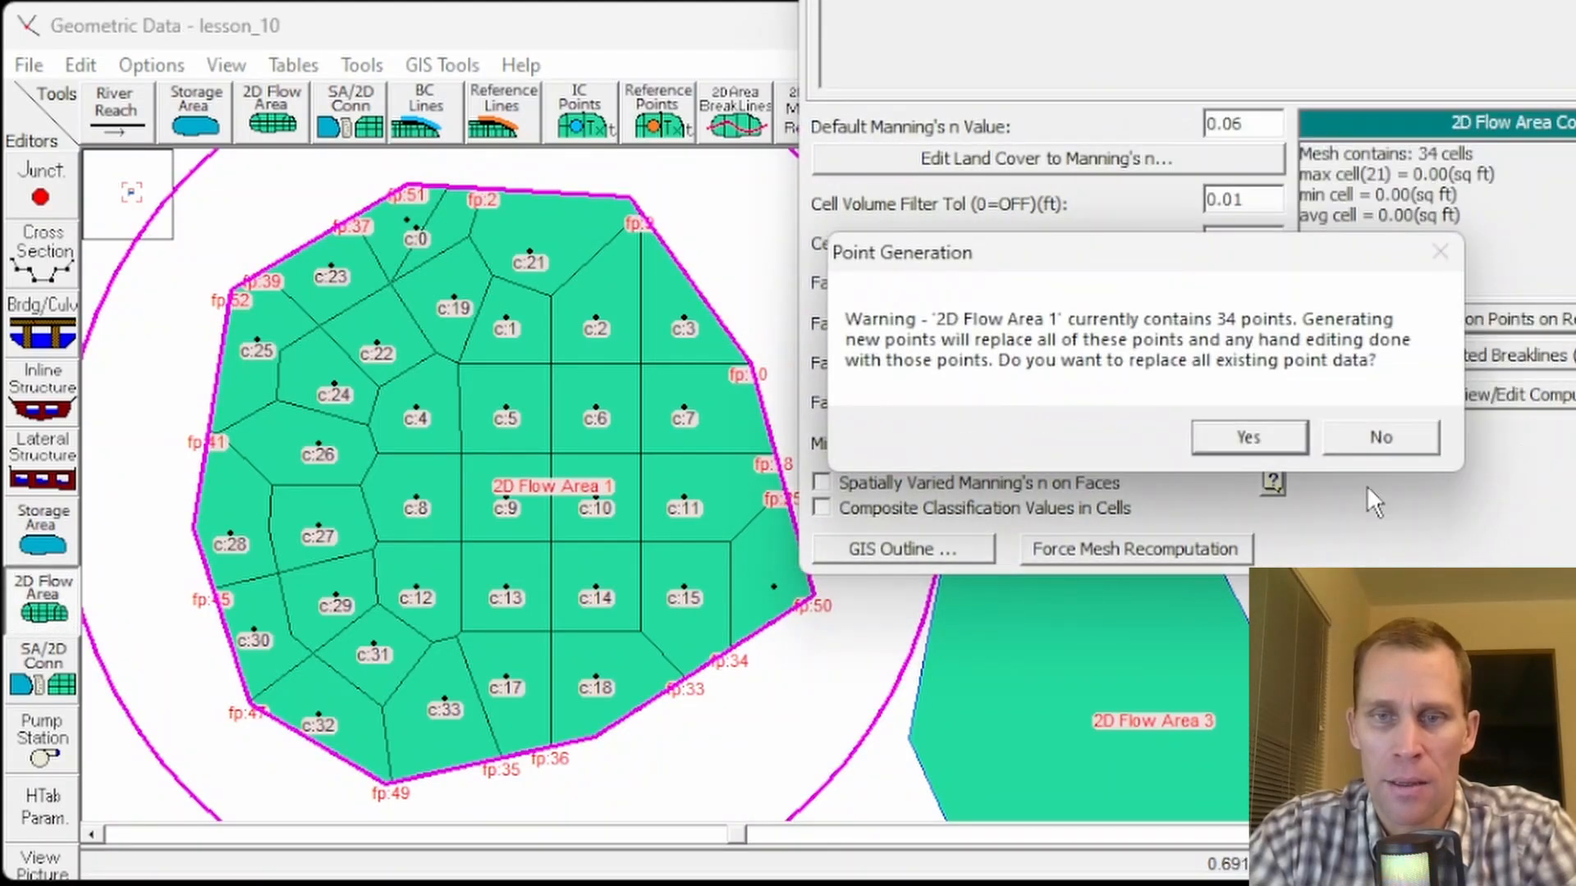
click(1290, 439)
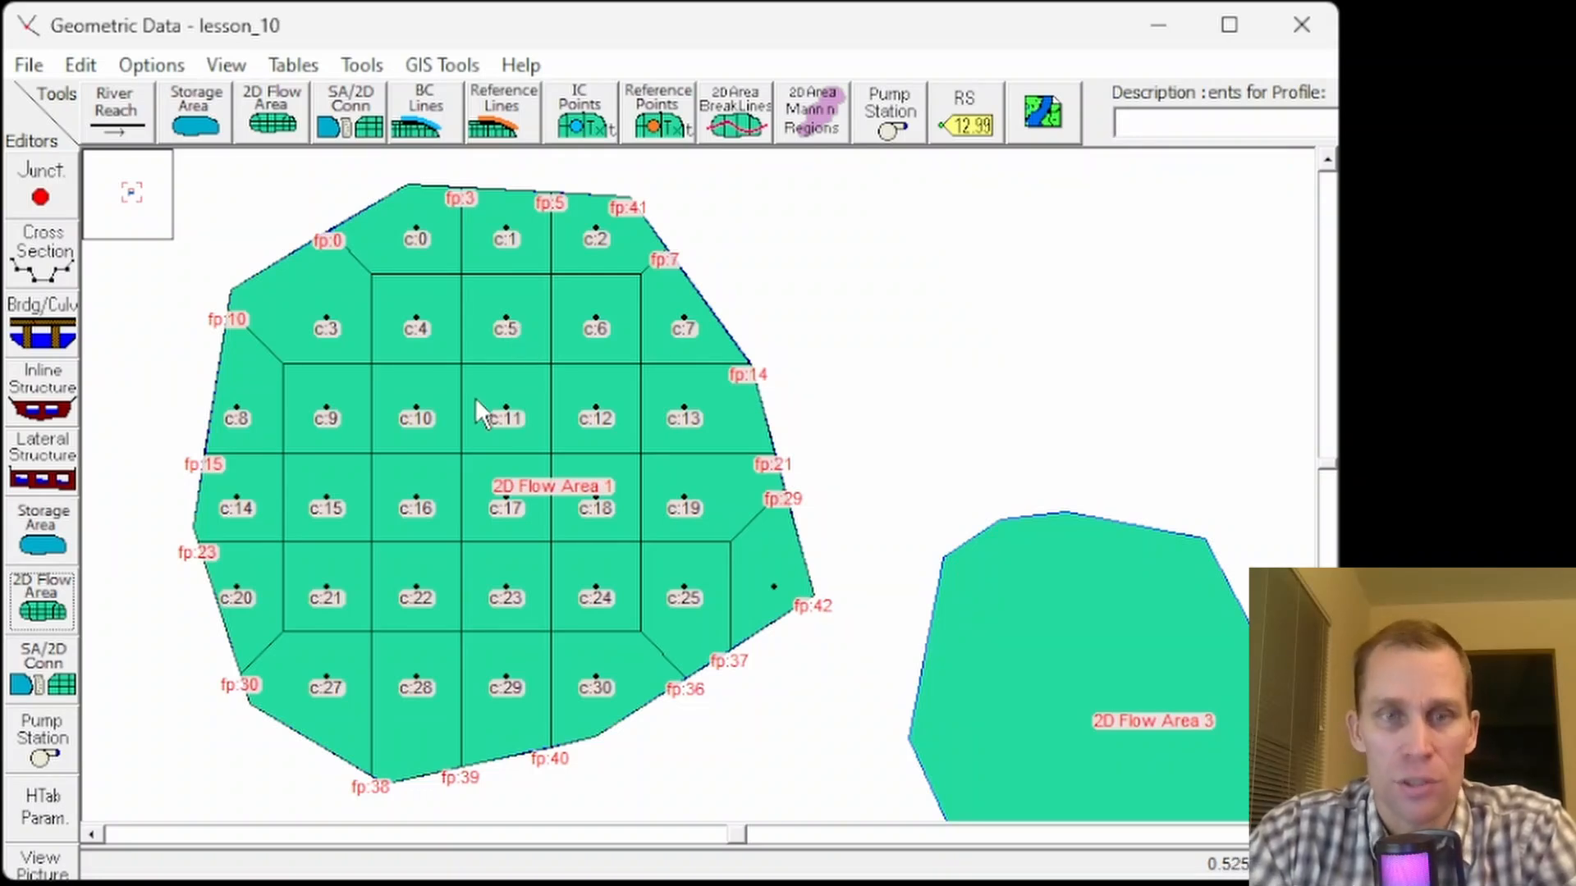
- Move the upper-left perimeter vertex of 2D Flow Area 1 outward with the Move Points/Objects mode
click(86, 68)
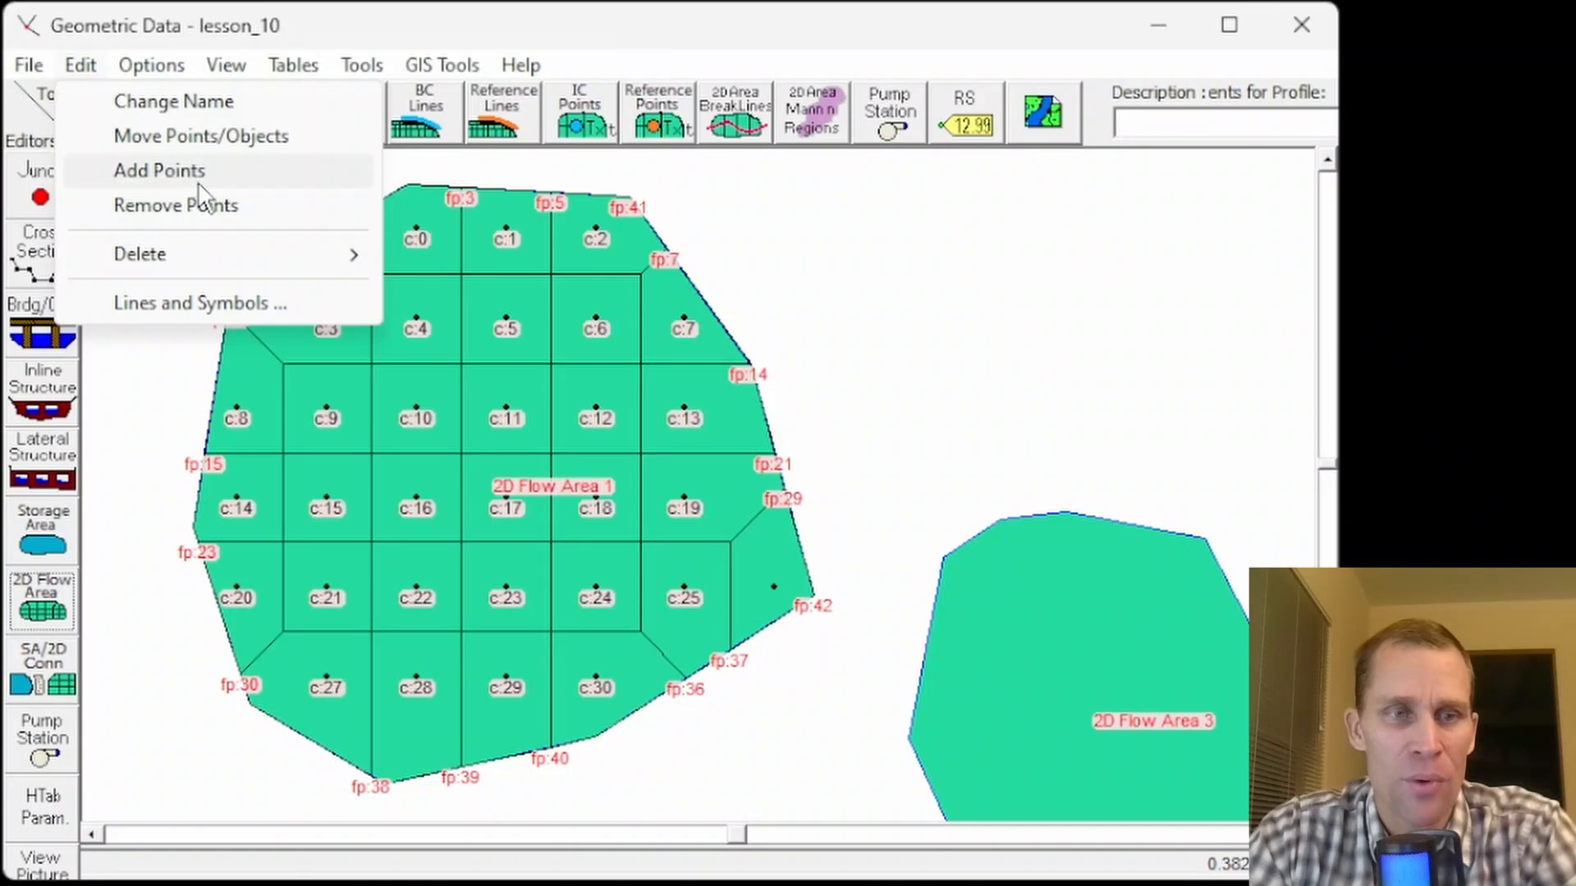
click(184, 137)
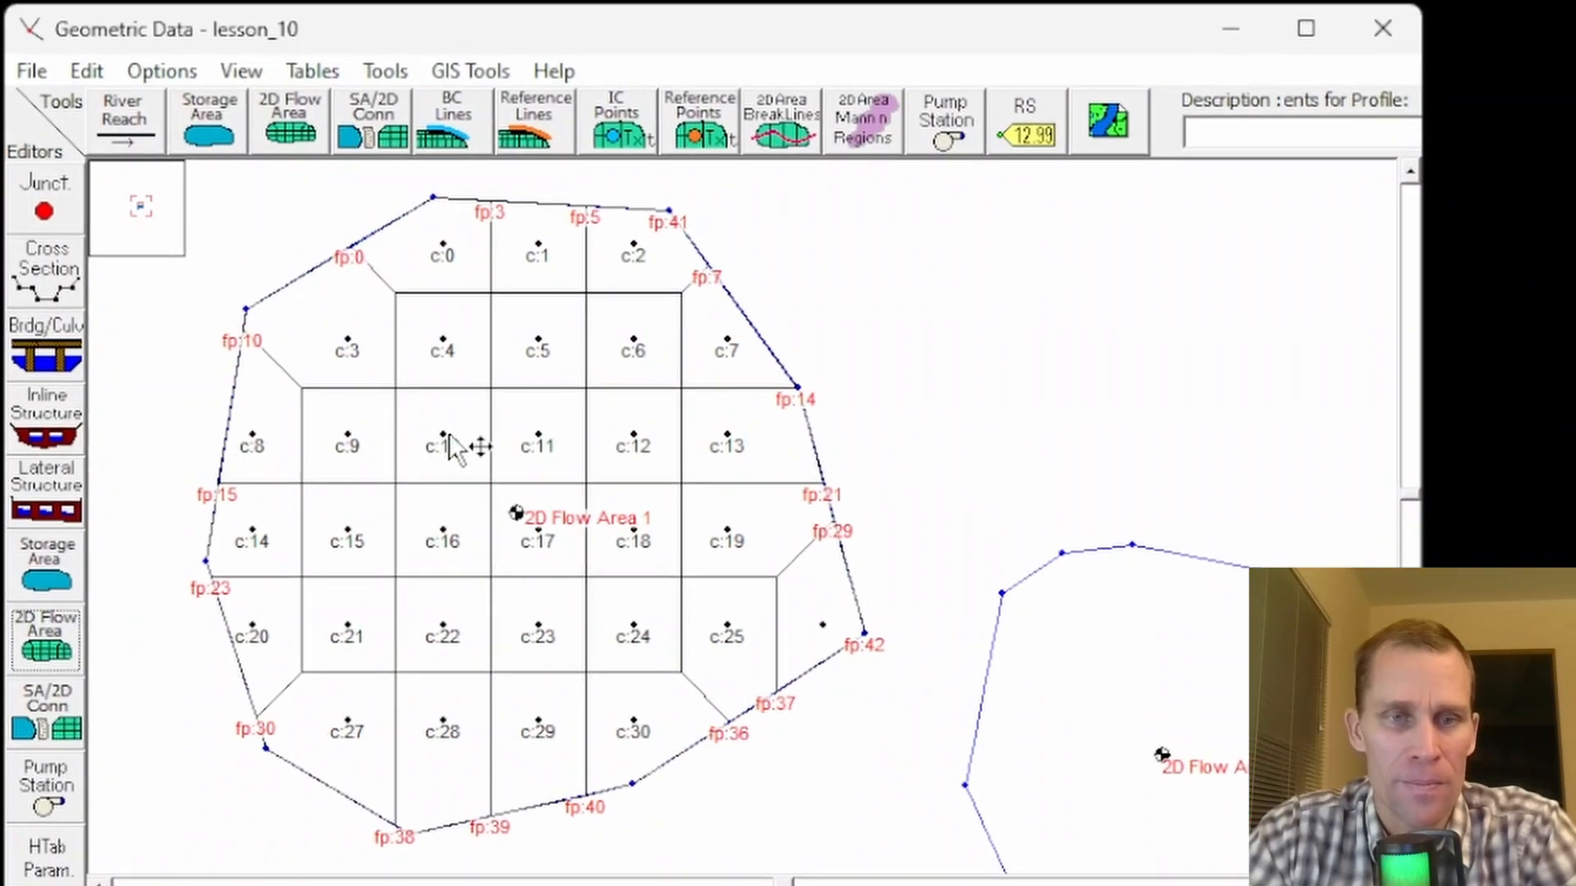
drag(261, 314, 282, 313)
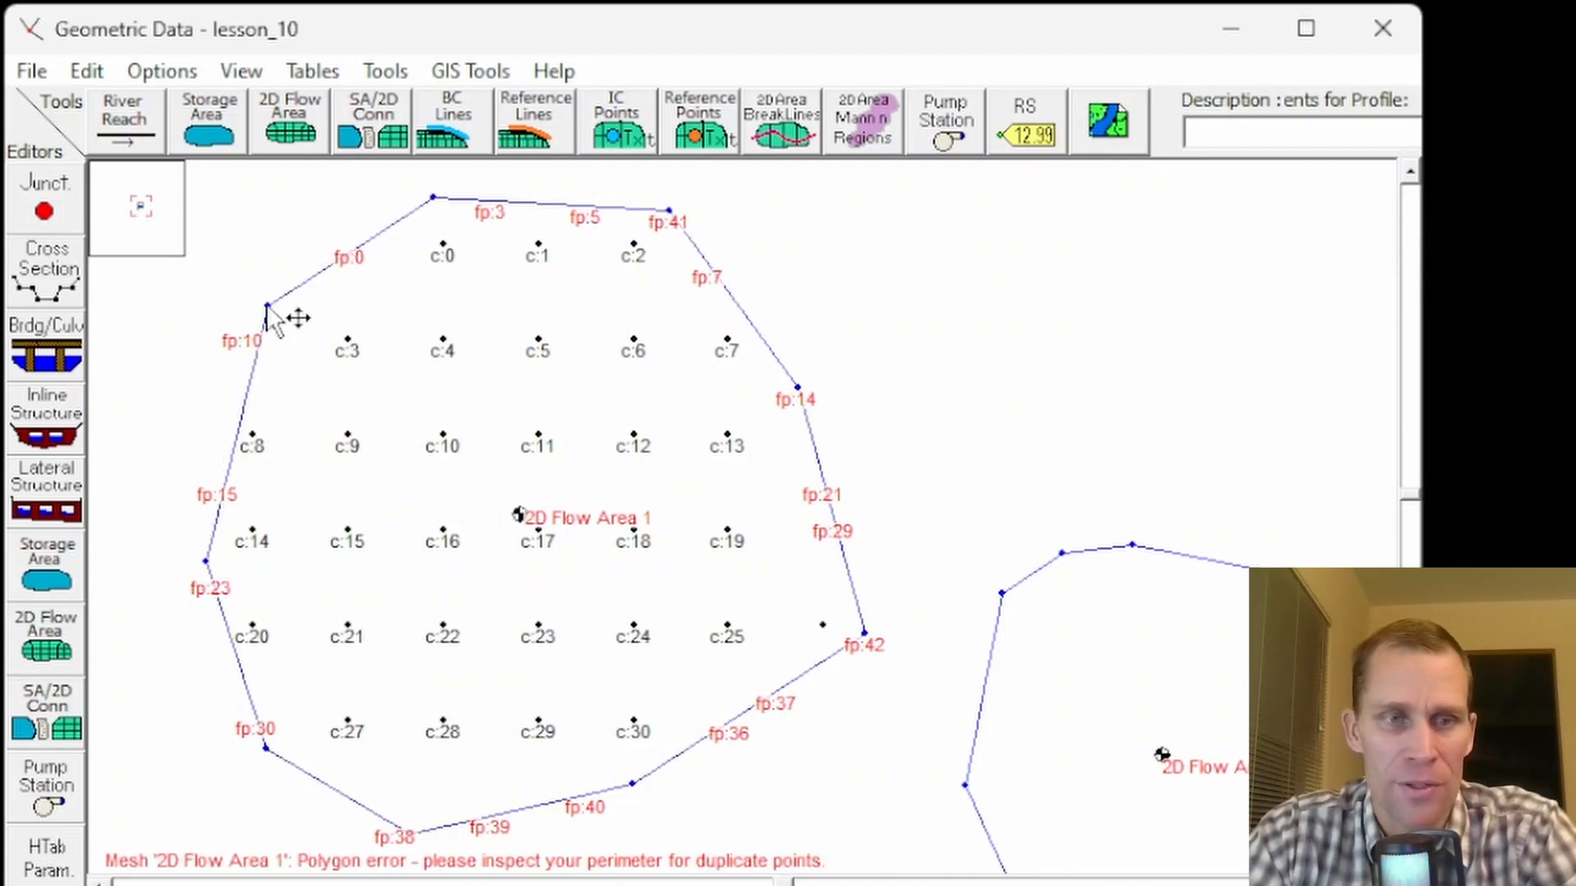
drag(269, 306, 231, 285)
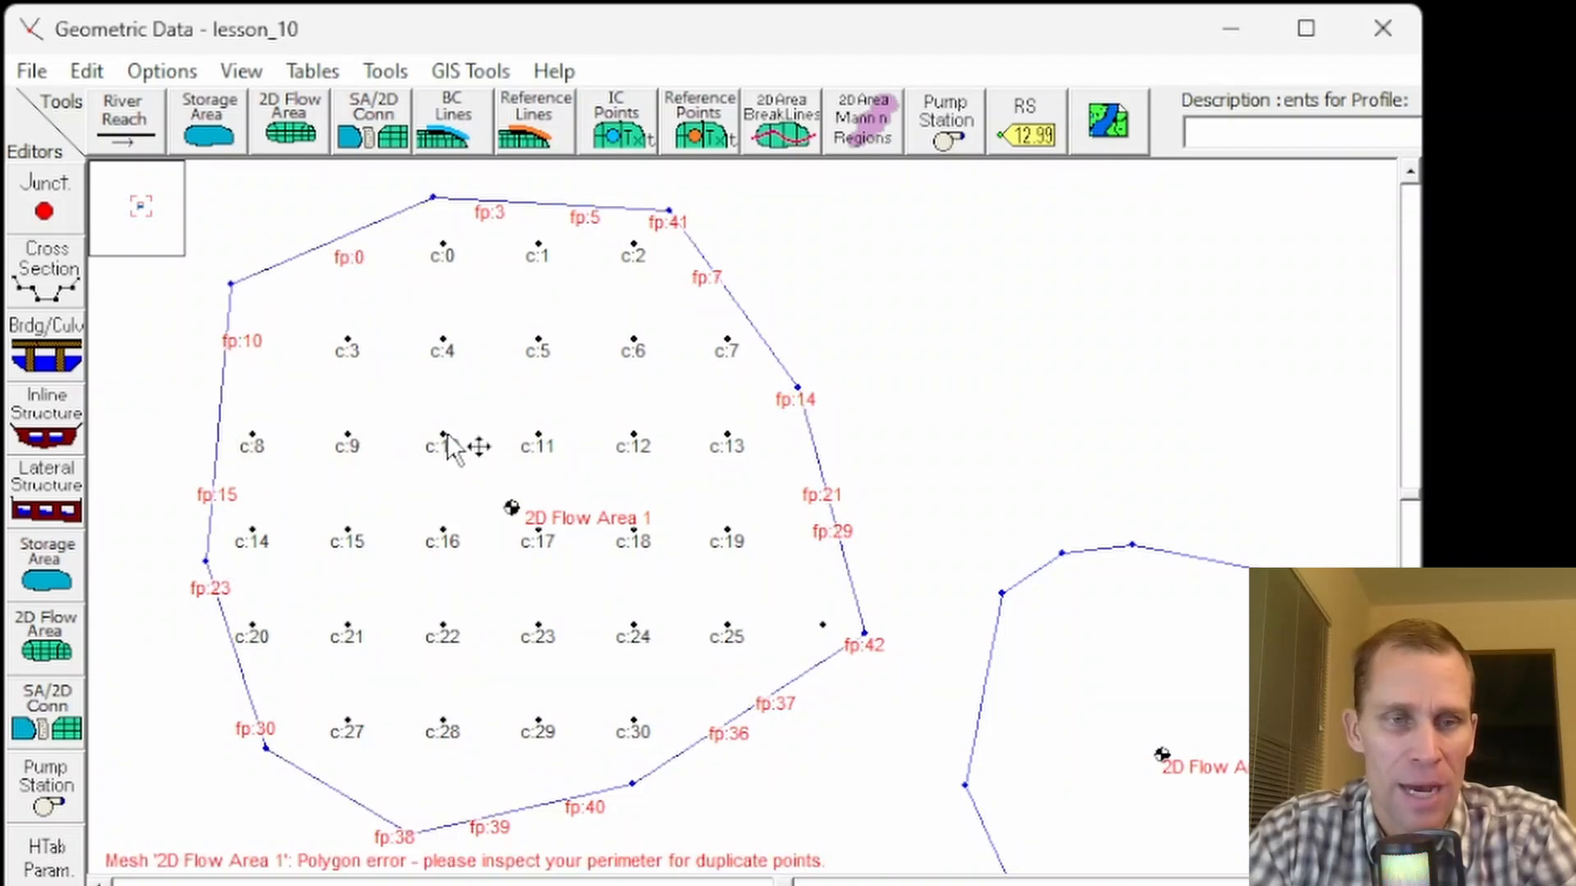
- Drag two computation points in the upper-left part of 2D Flow Area 1 to new positions, then leave move mode
drag(443, 435, 366, 422)
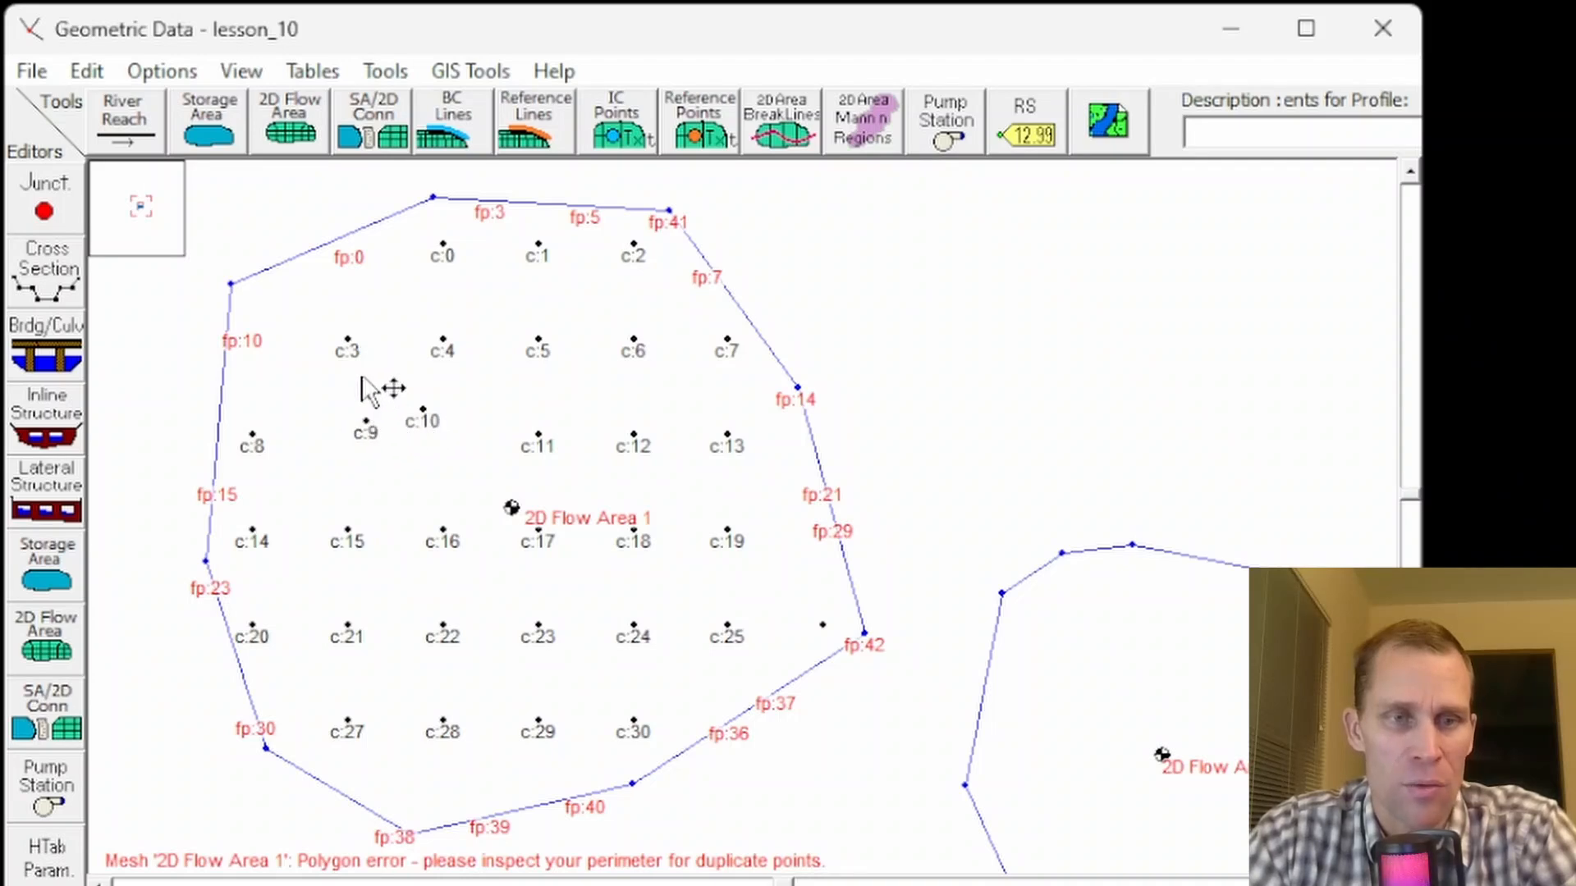
drag(345, 348, 416, 365)
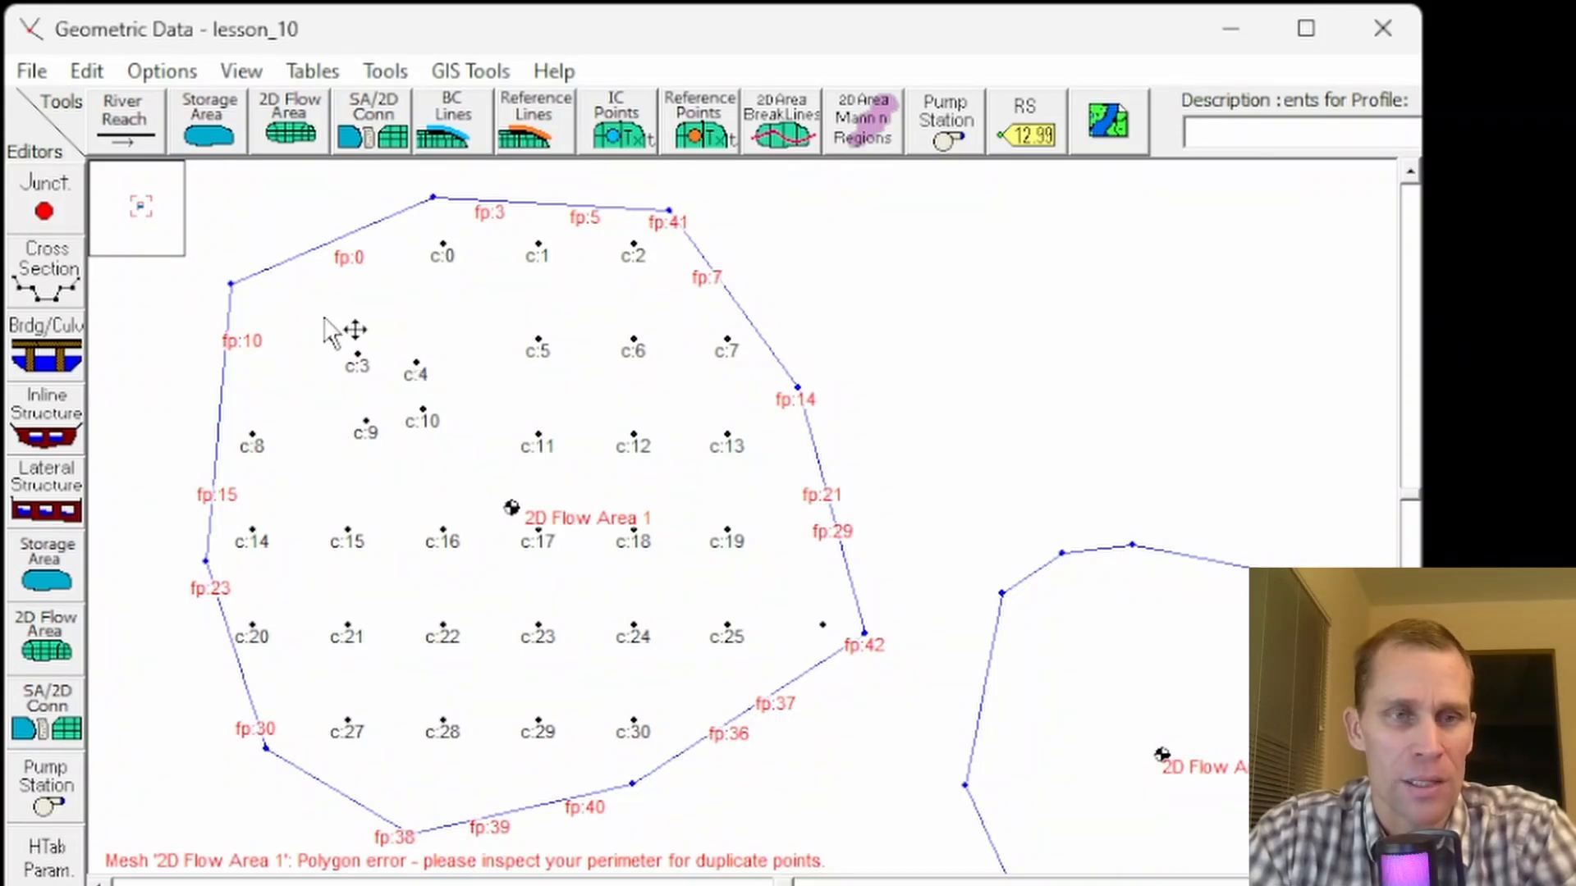
click(95, 66)
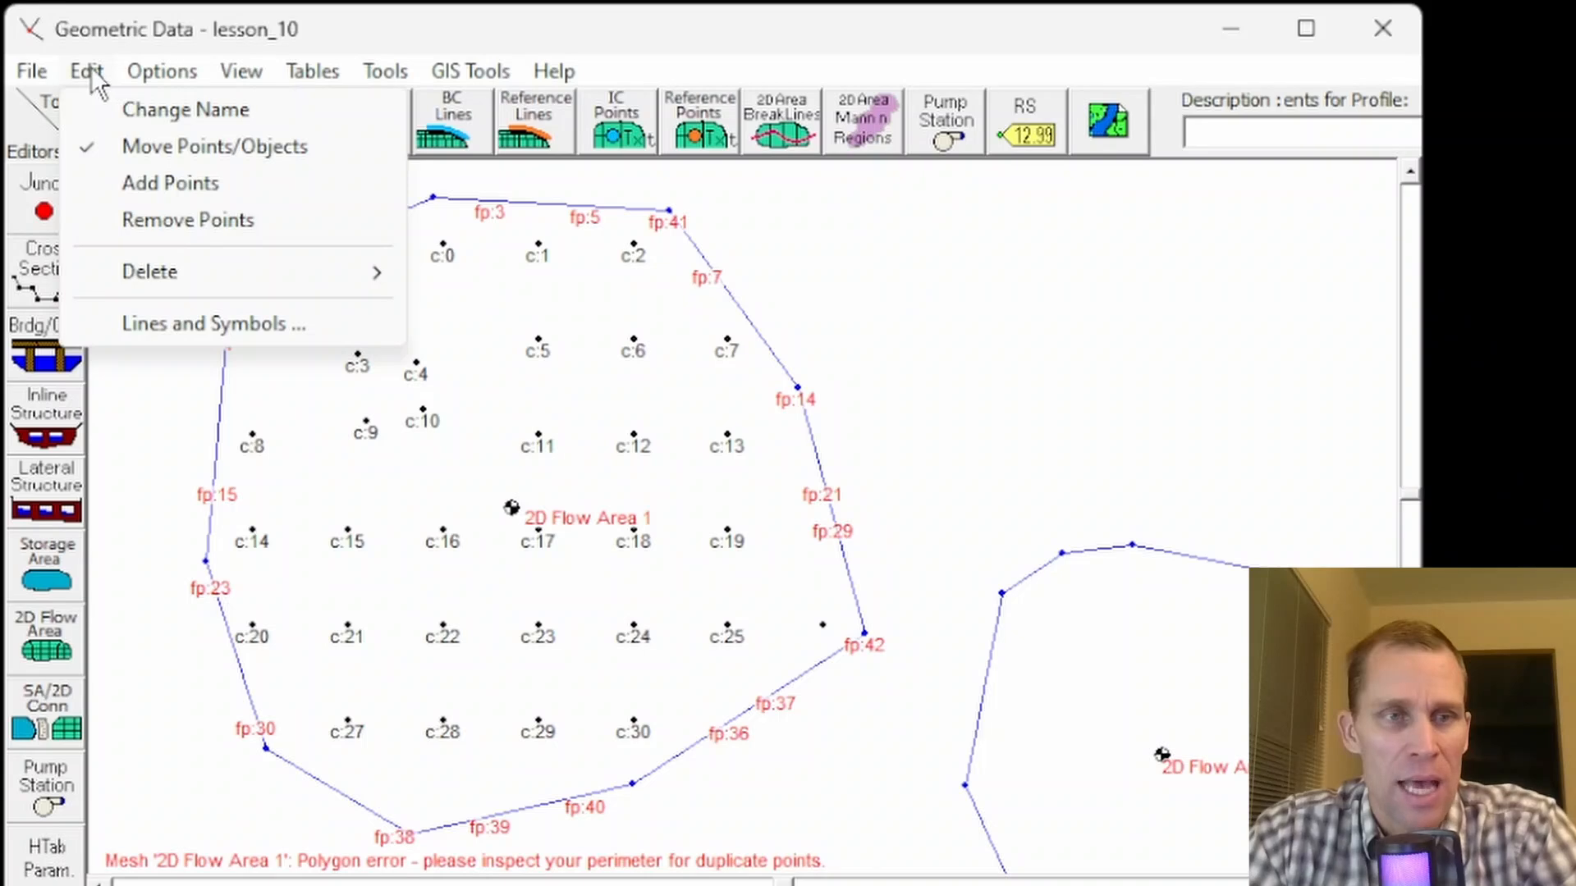
mouse_move(162, 70)
mouse_move(87, 72)
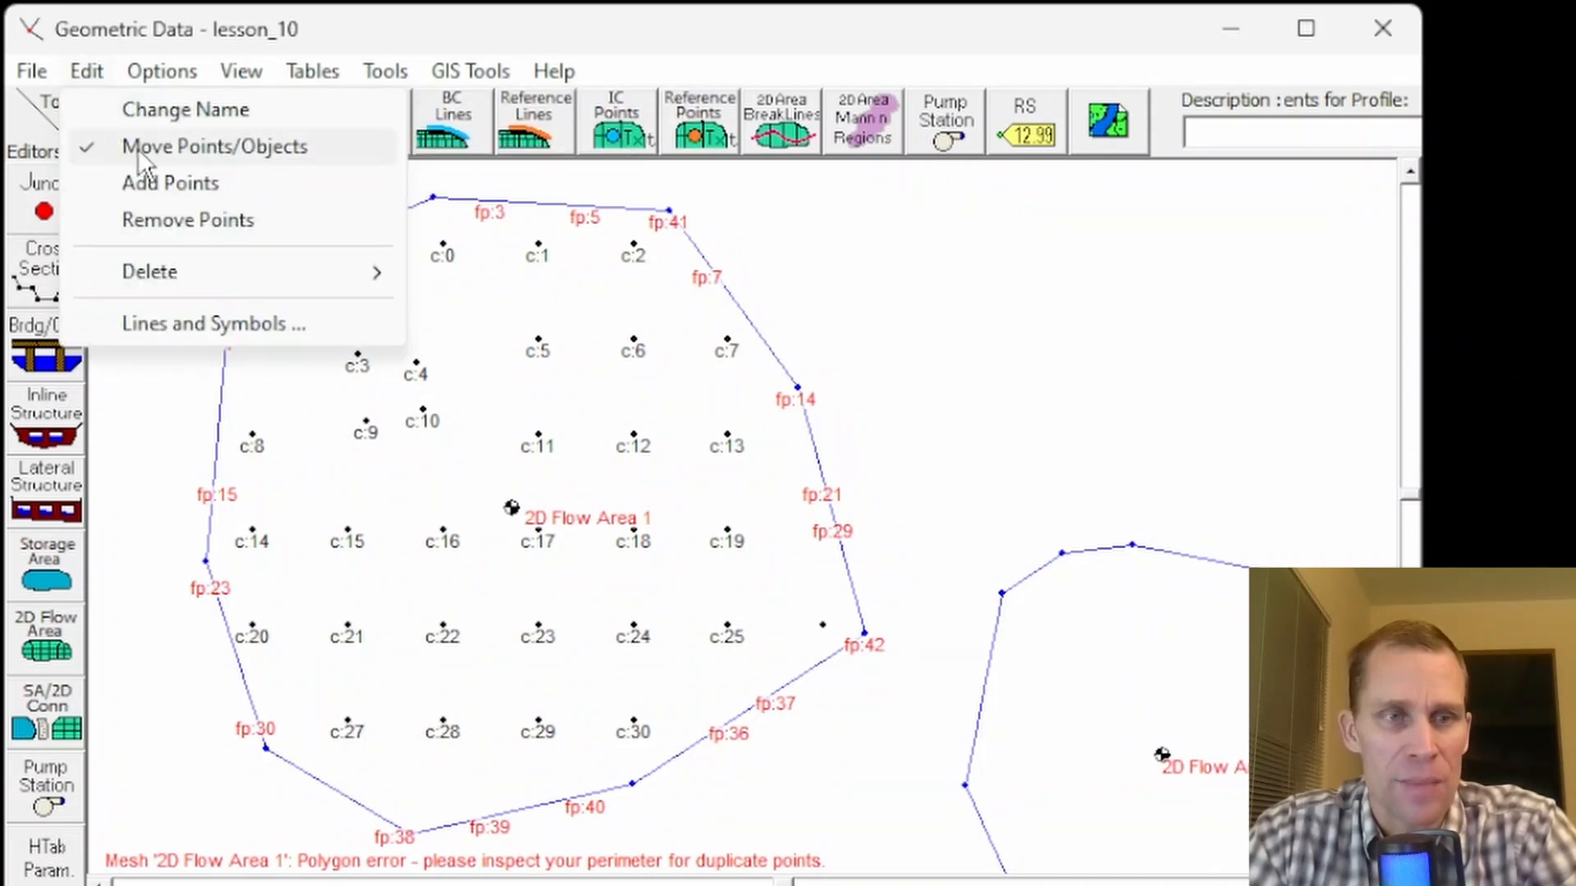
click(199, 149)
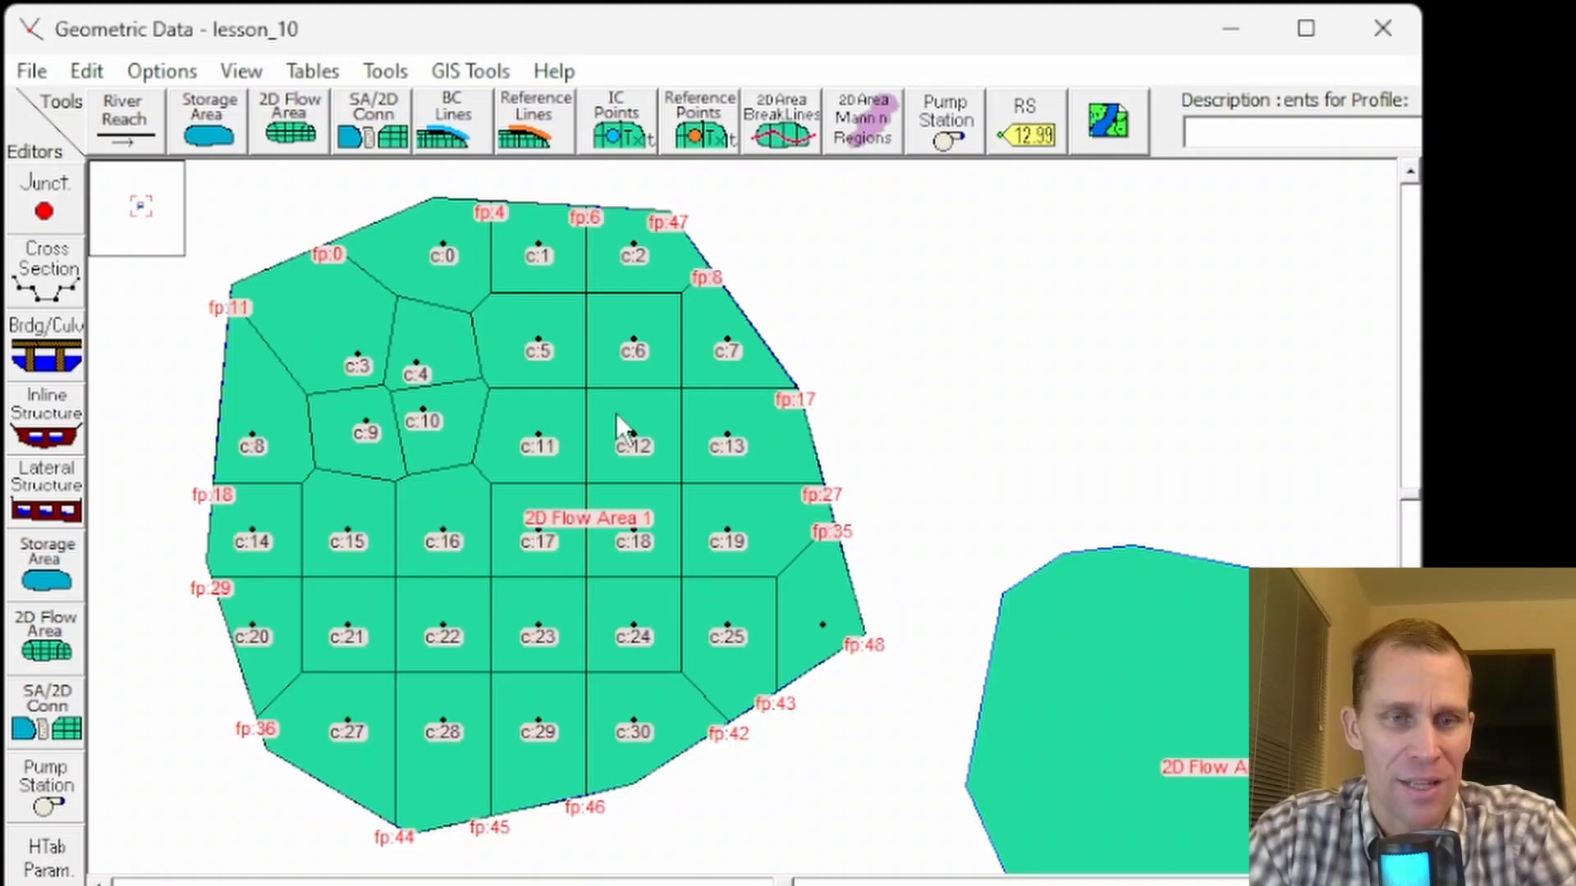
- Add four computation points near the lower-left corner of 2D Flow Area 1, then leave add-points mode
click(86, 70)
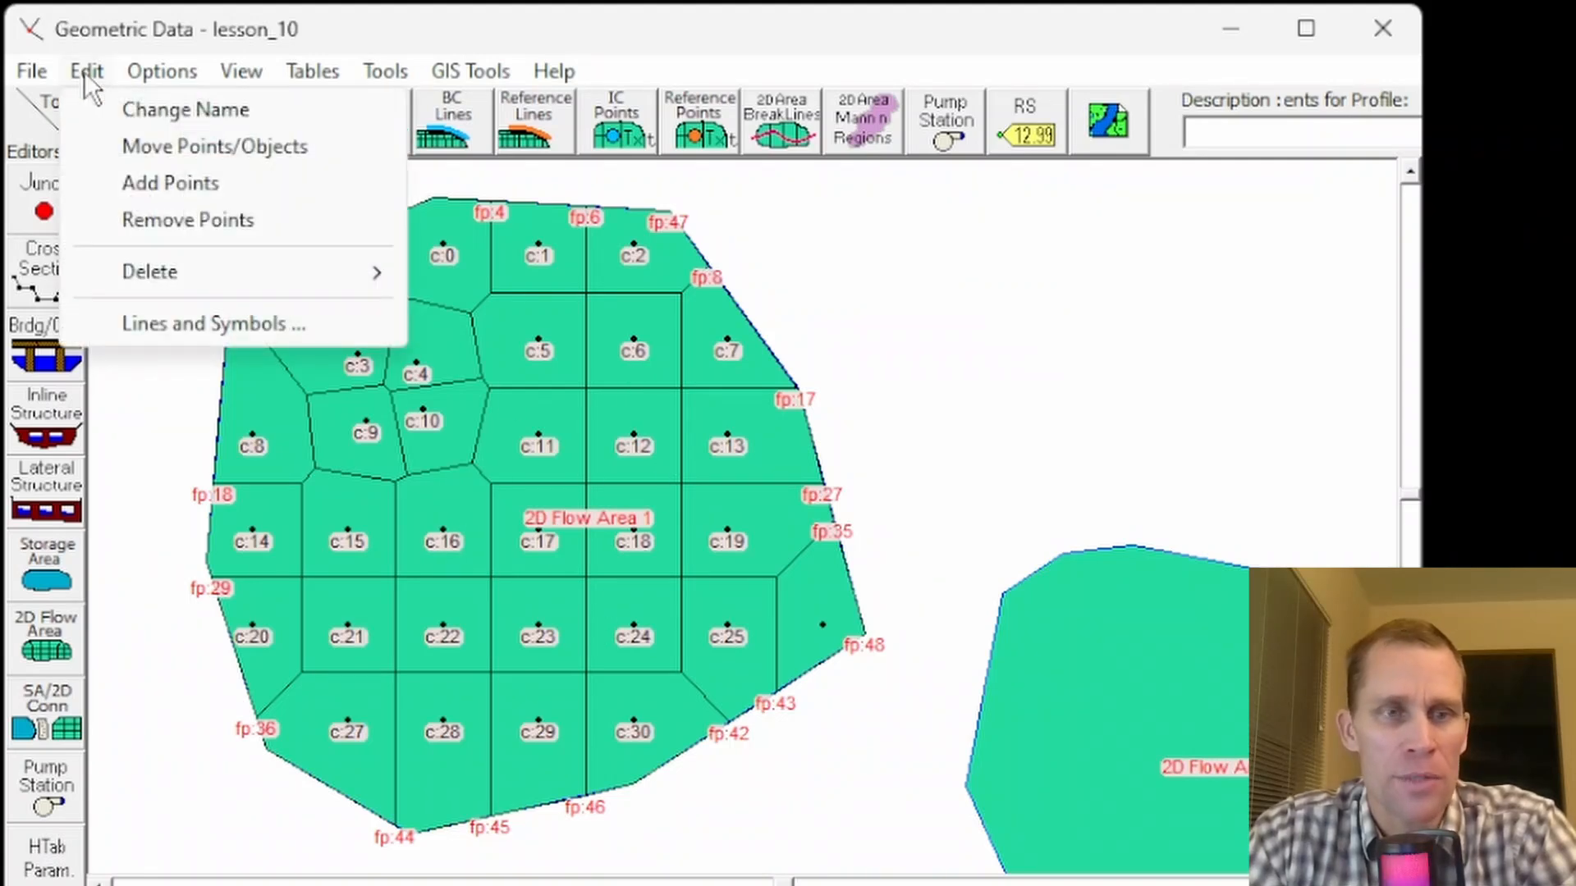
click(174, 184)
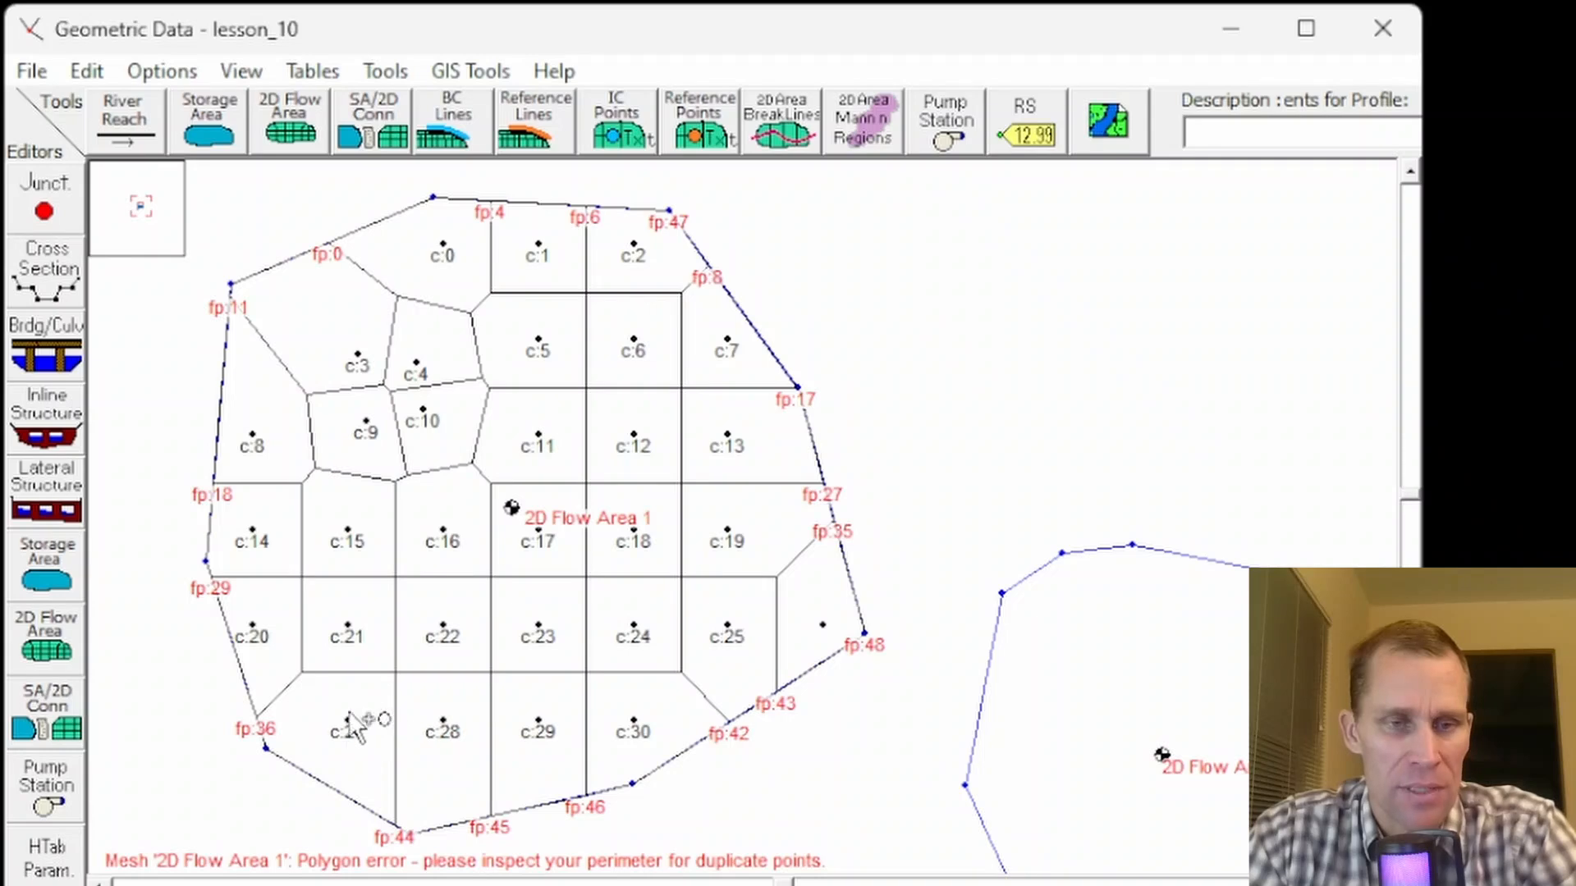
click(314, 694)
click(354, 687)
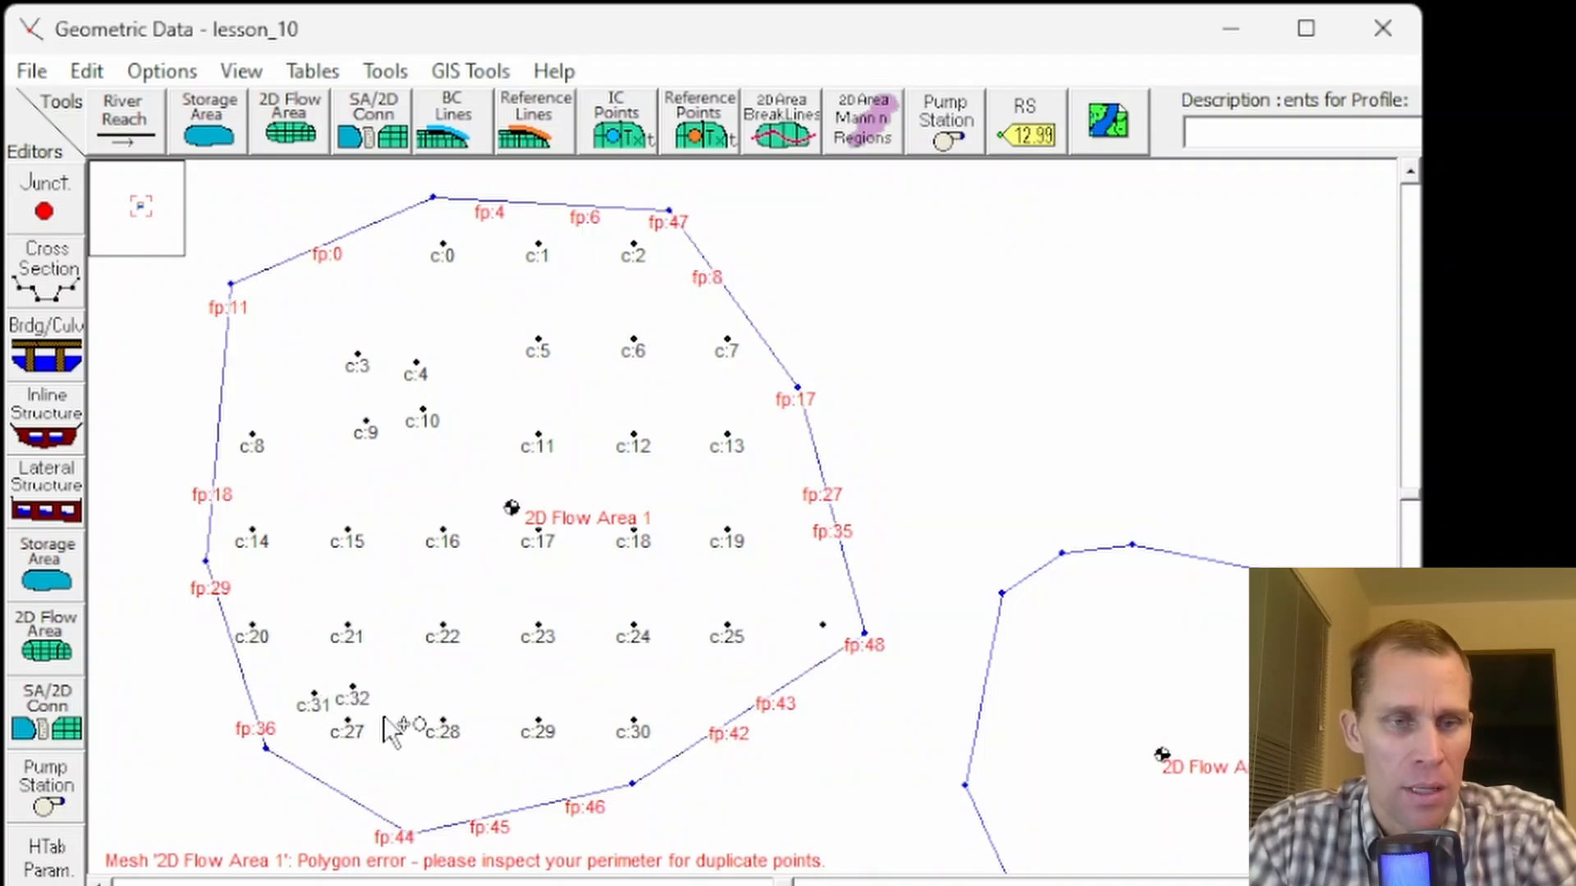
click(376, 756)
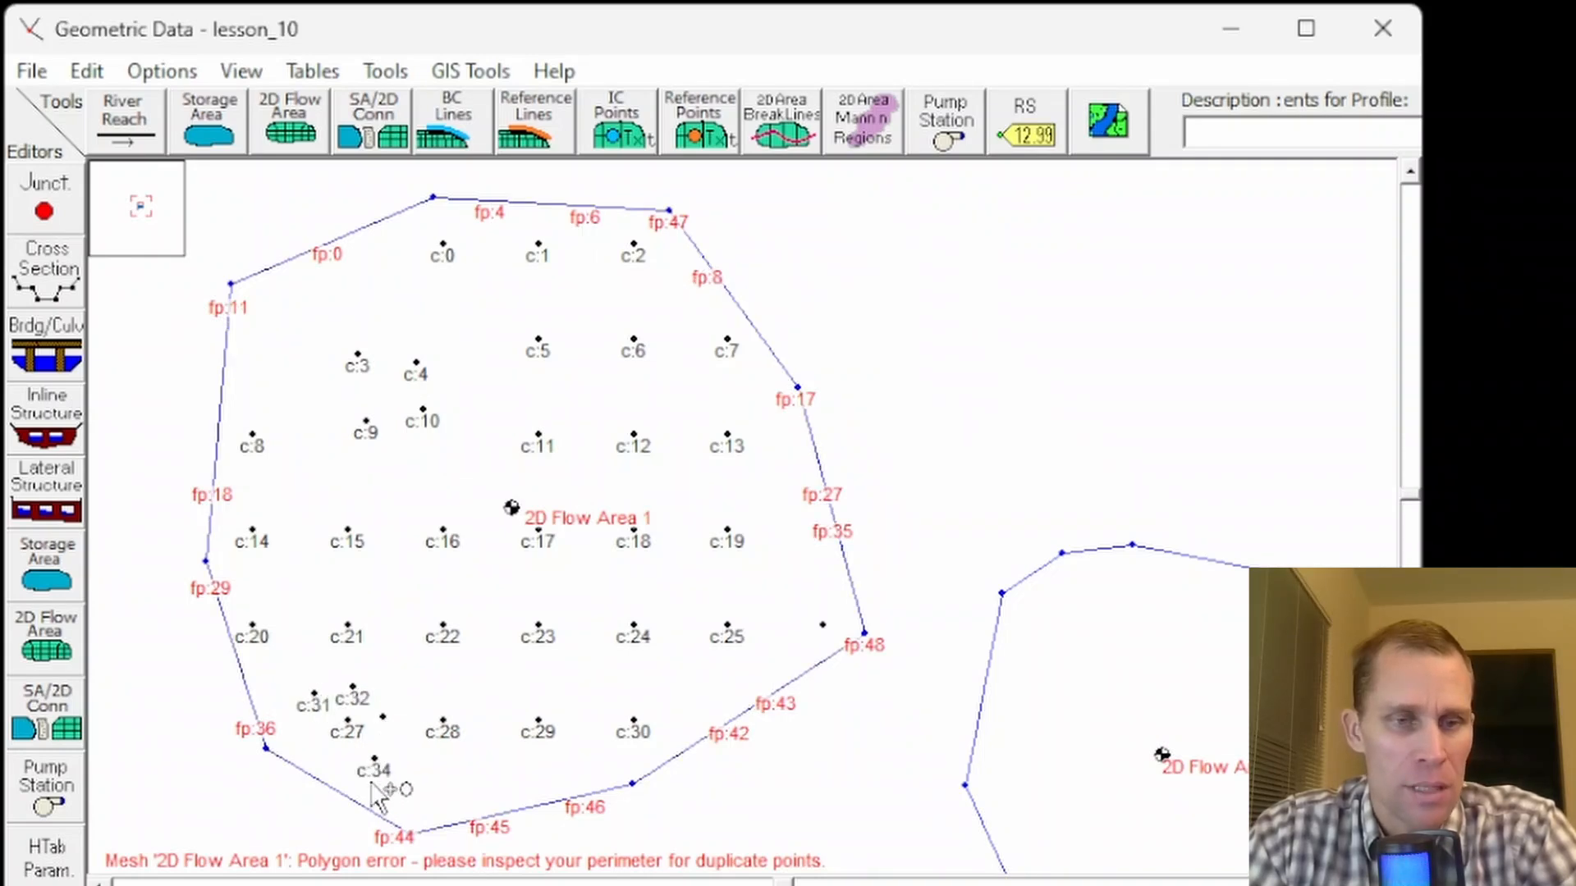
click(325, 758)
click(95, 72)
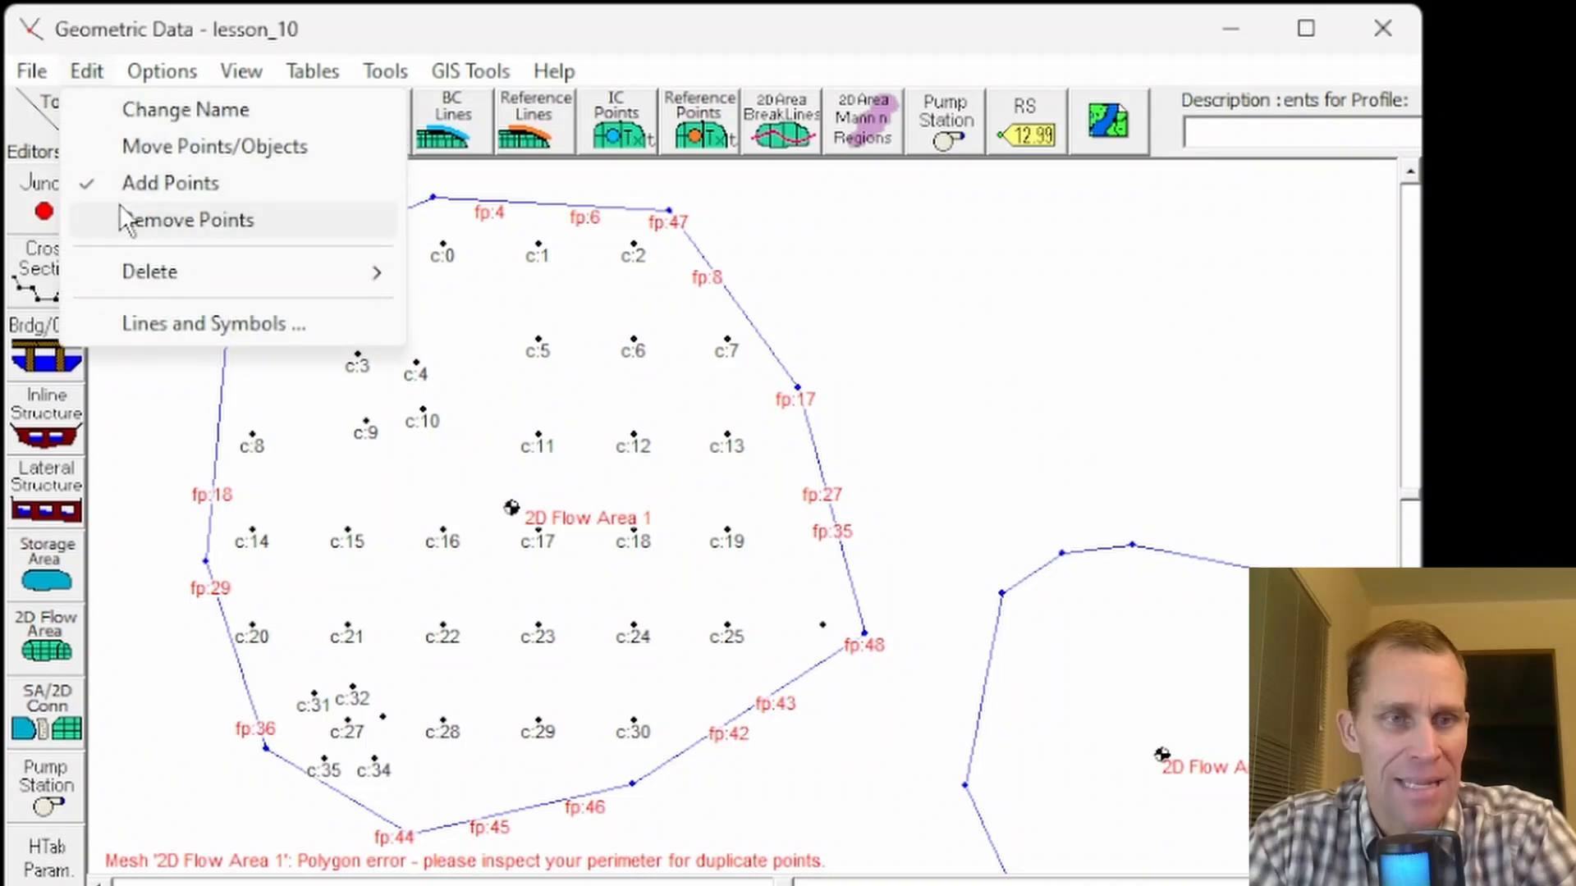
click(179, 184)
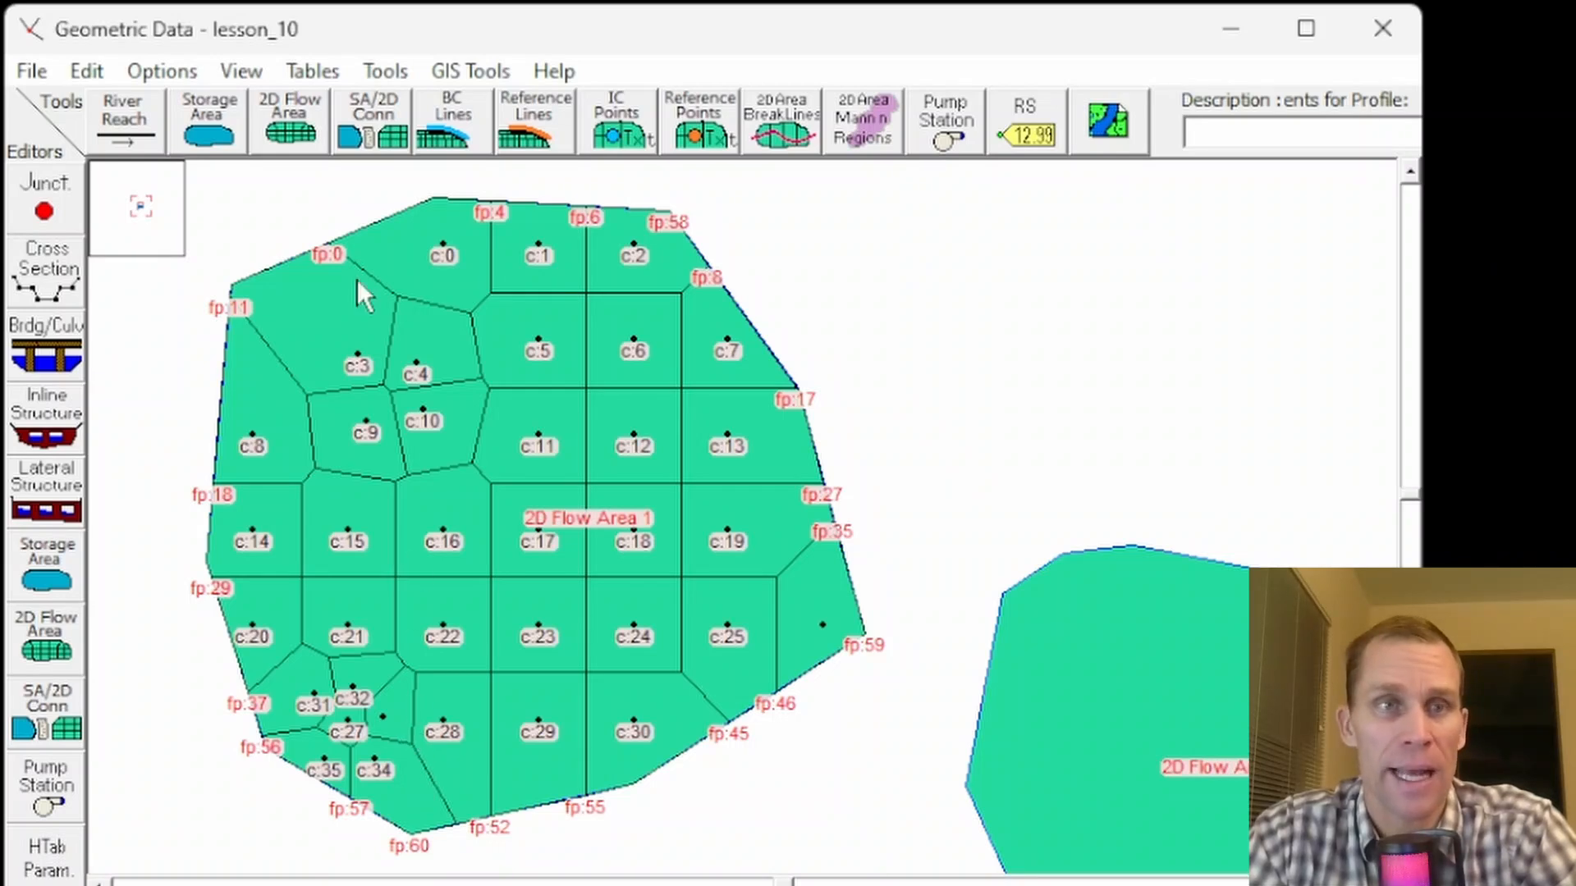
- Remove four computation points from the lower-right part of 2D Flow Area 1, then leave remove-points mode
click(92, 78)
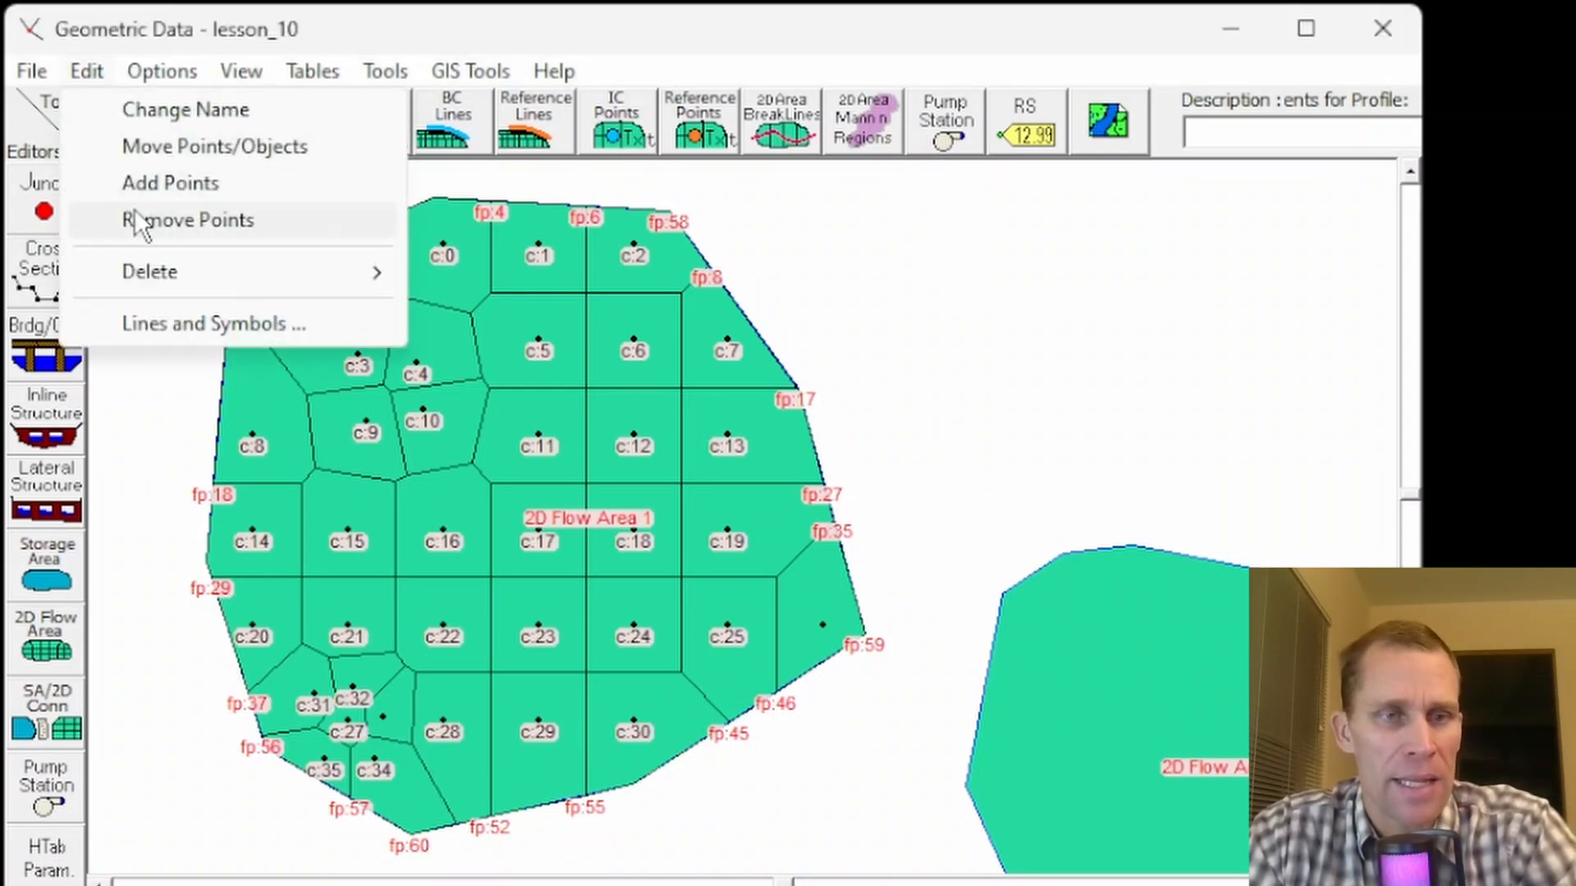
click(177, 222)
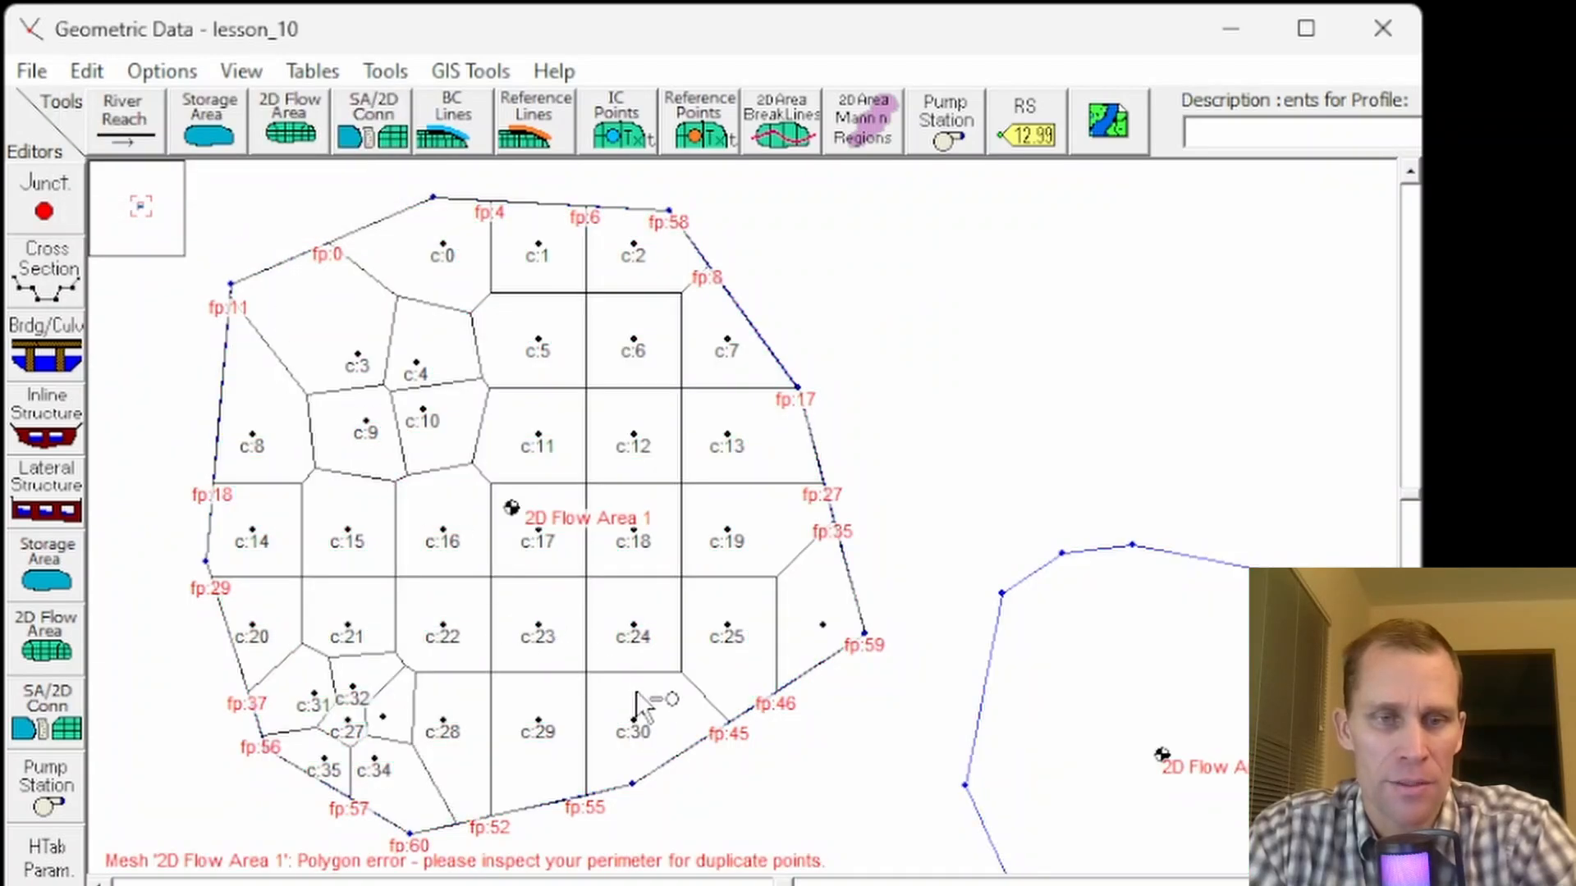
click(635, 719)
click(728, 625)
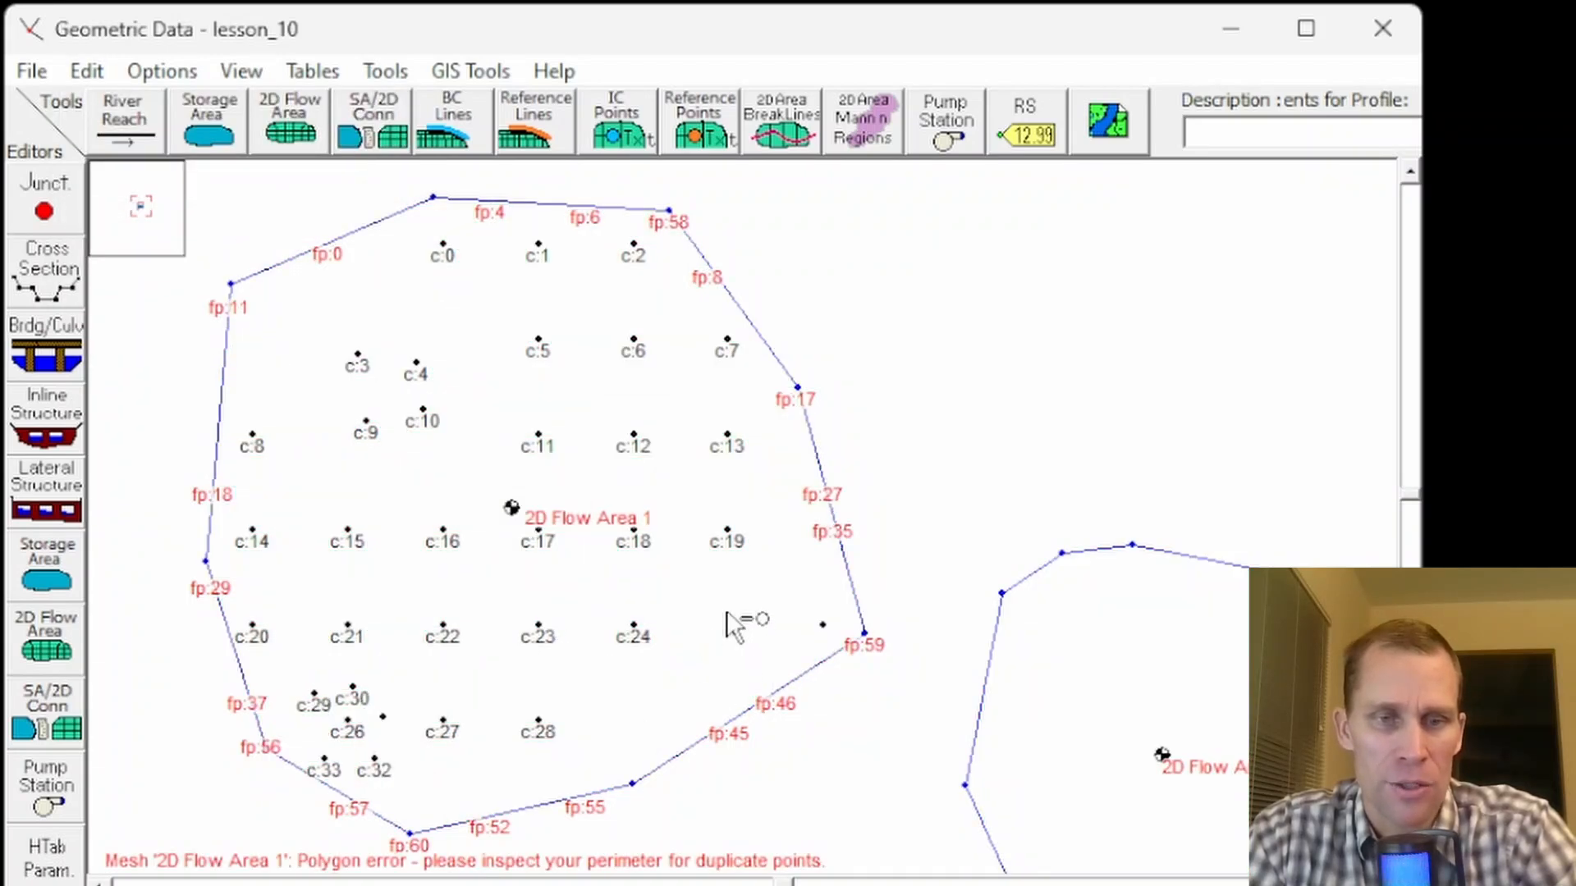
click(728, 532)
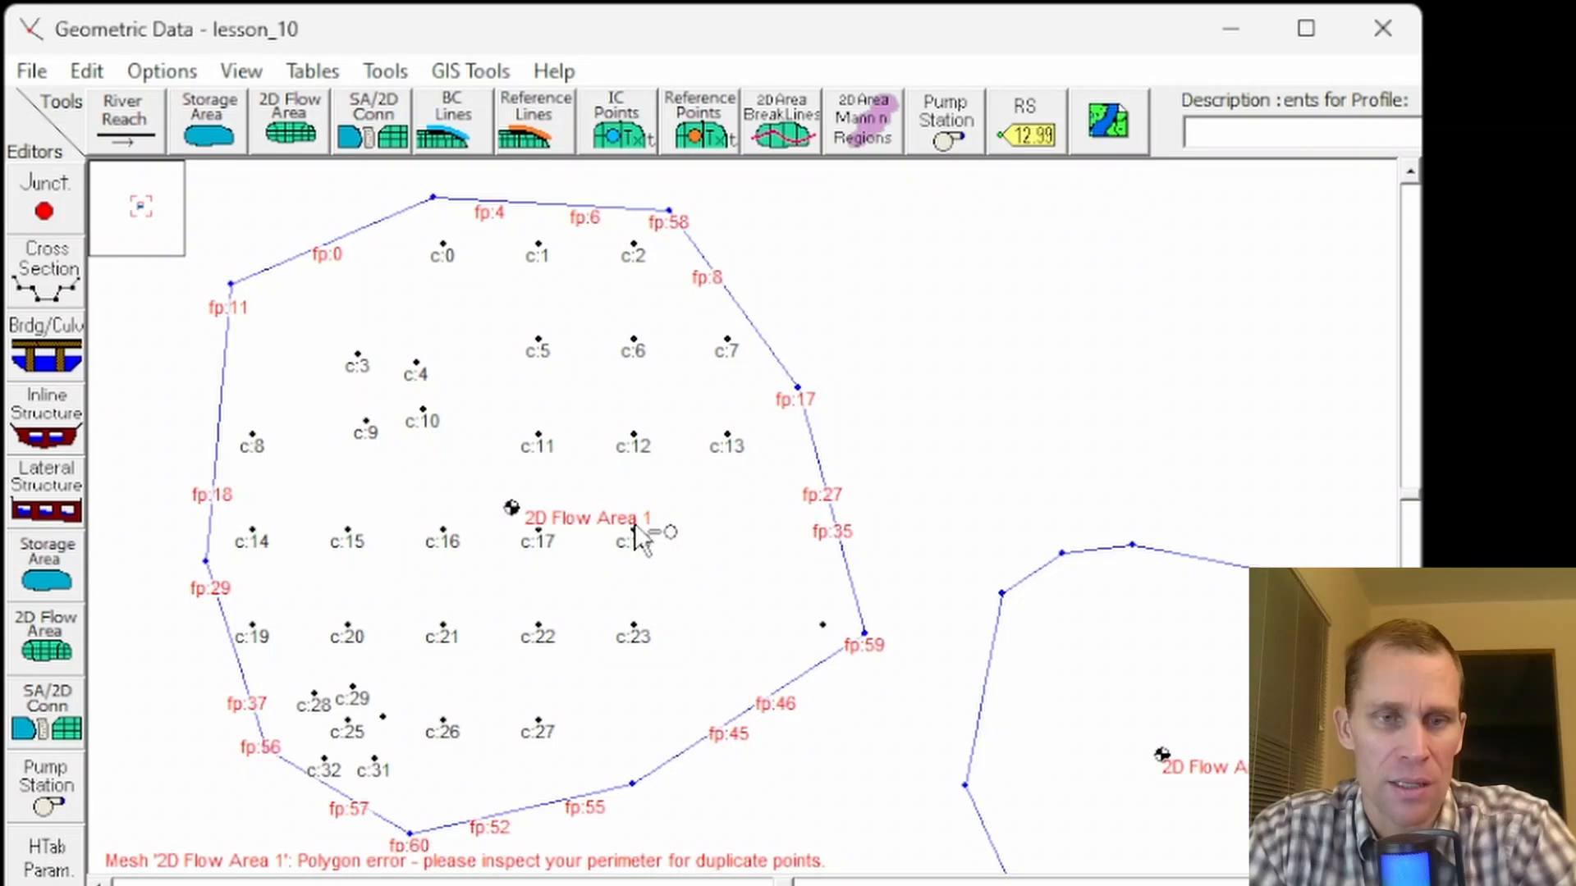
click(633, 528)
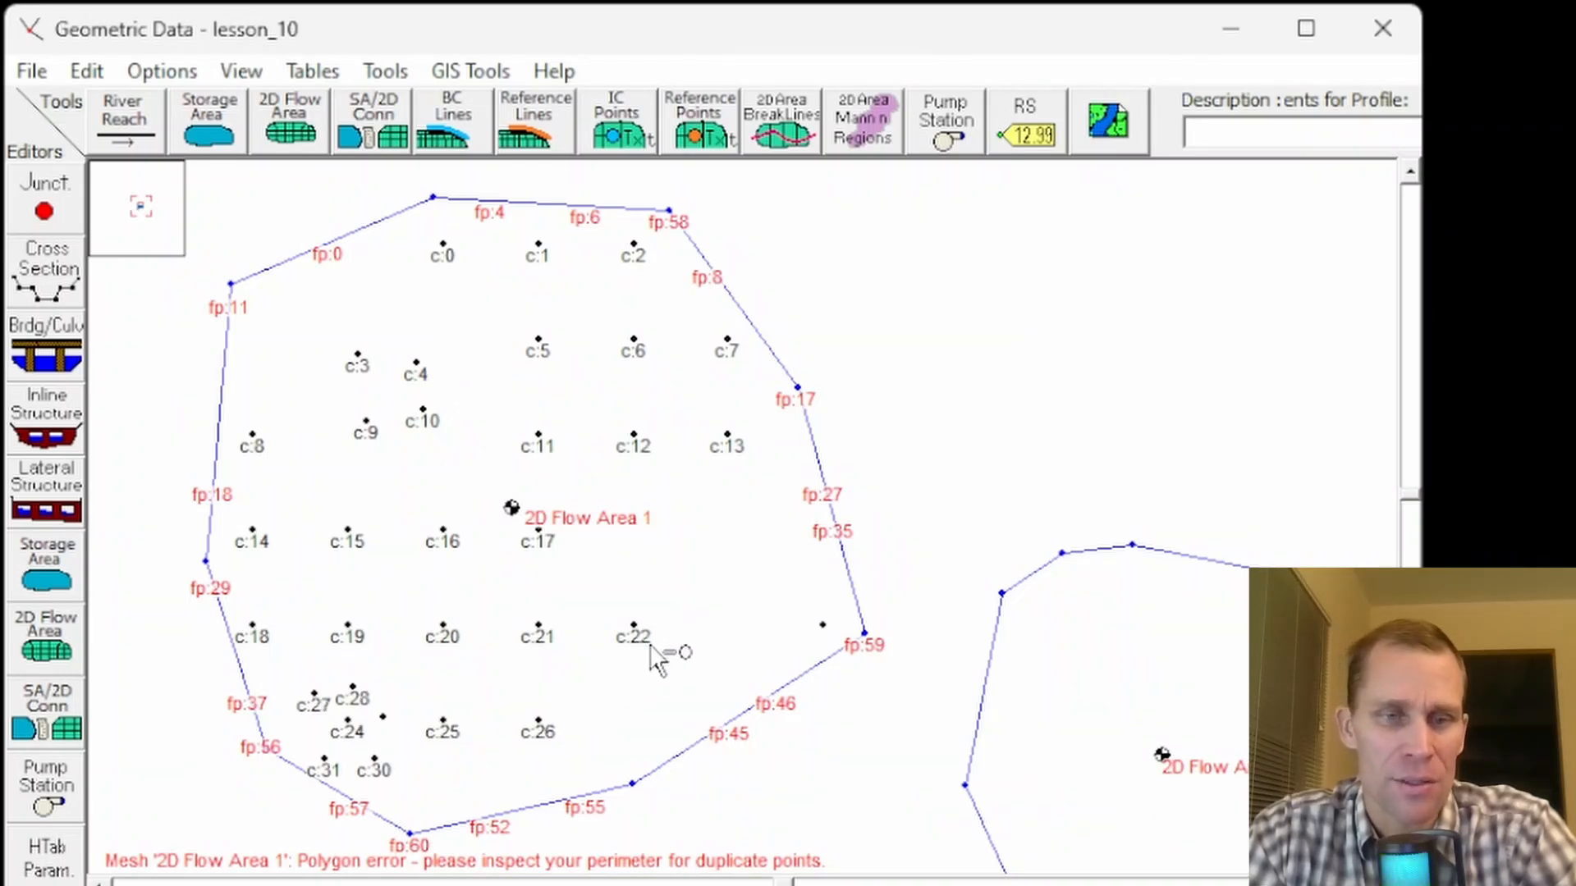
click(95, 72)
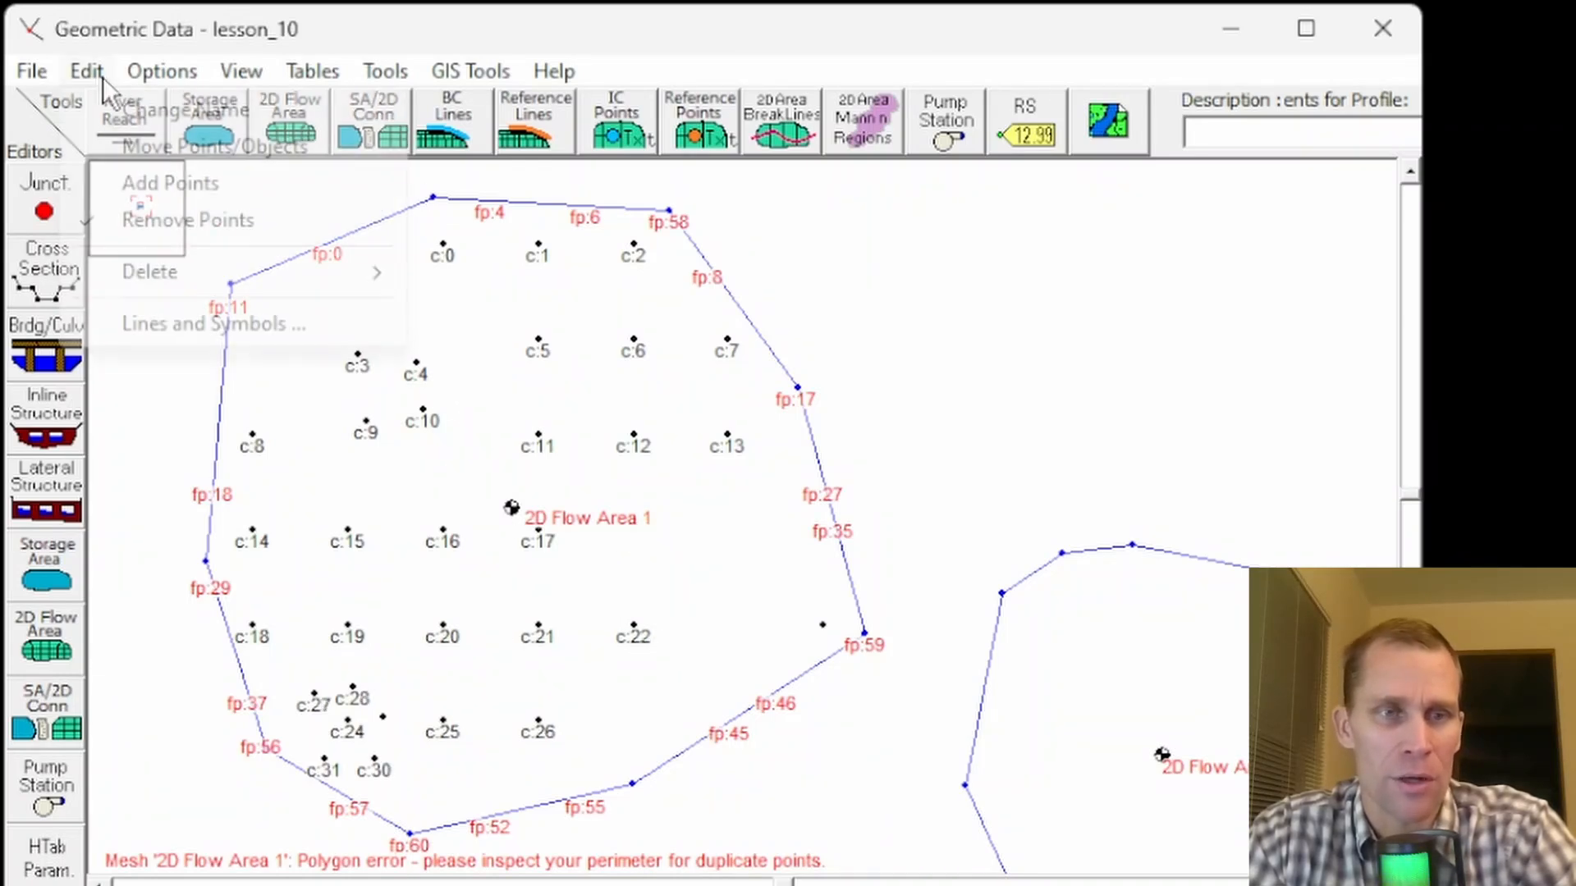
click(177, 220)
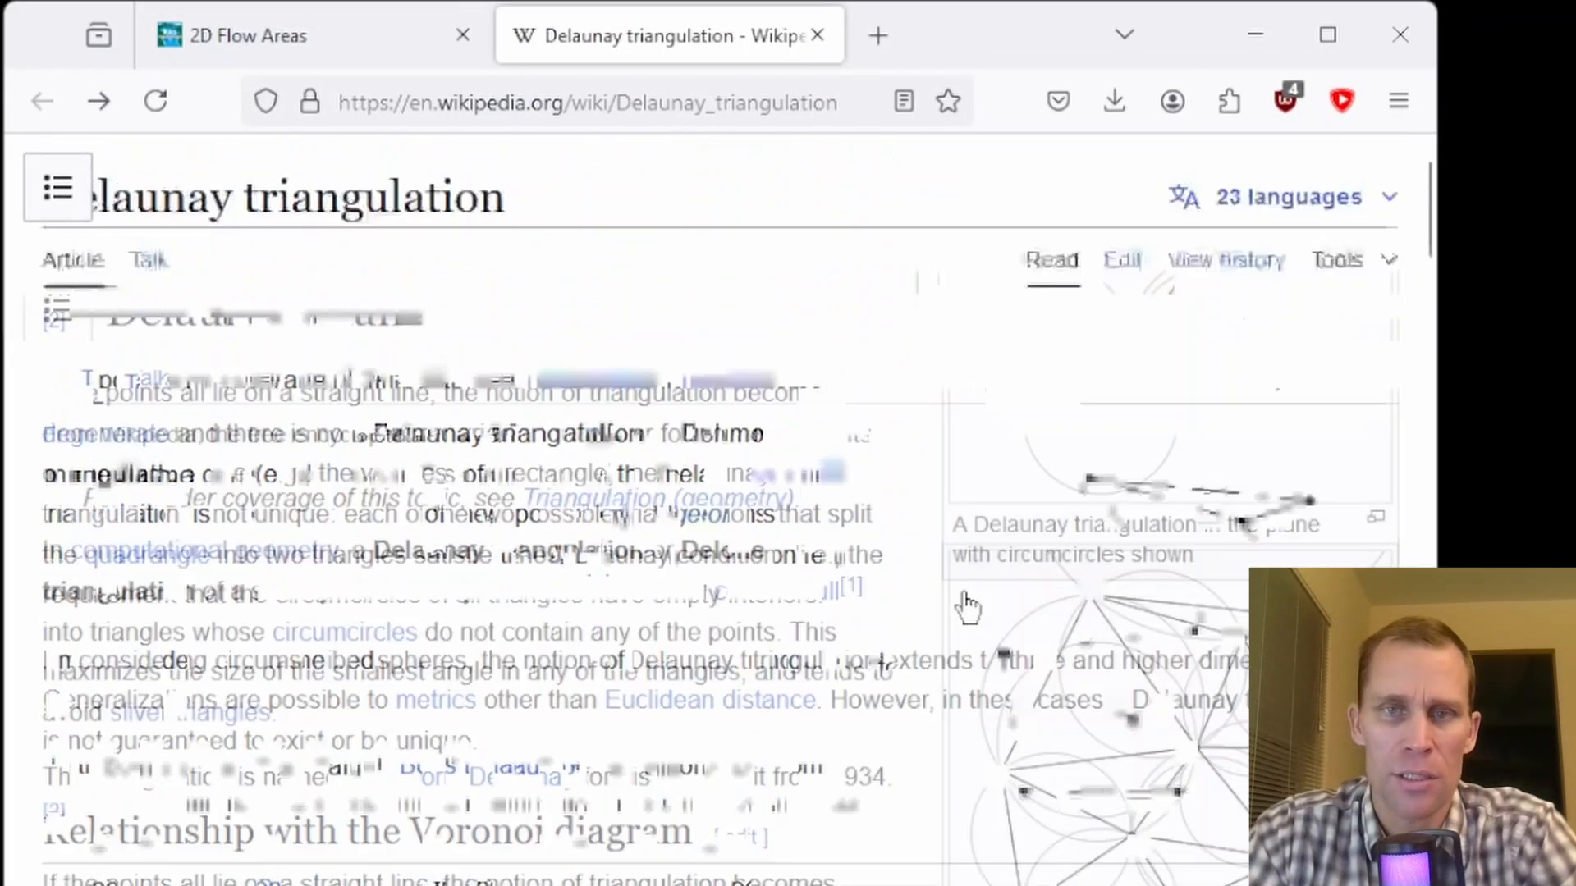
- Switch to the browser and examine the Delaunay triangulation and Voronoi diagram illustrations on the Wikipedia page
scroll(793, 492, down, 10)
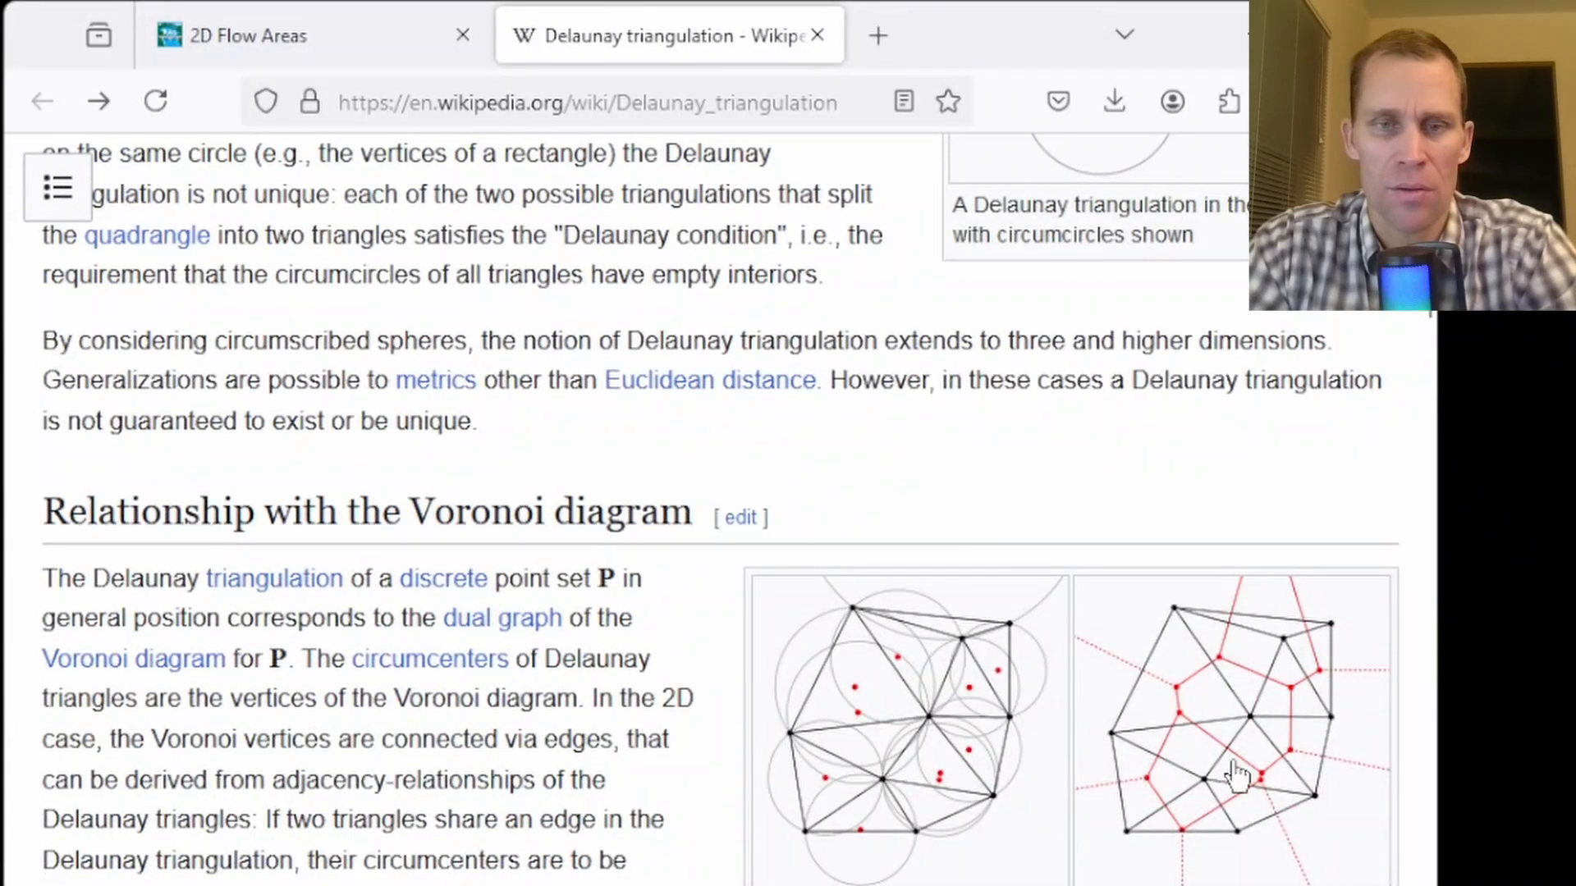
click(888, 733)
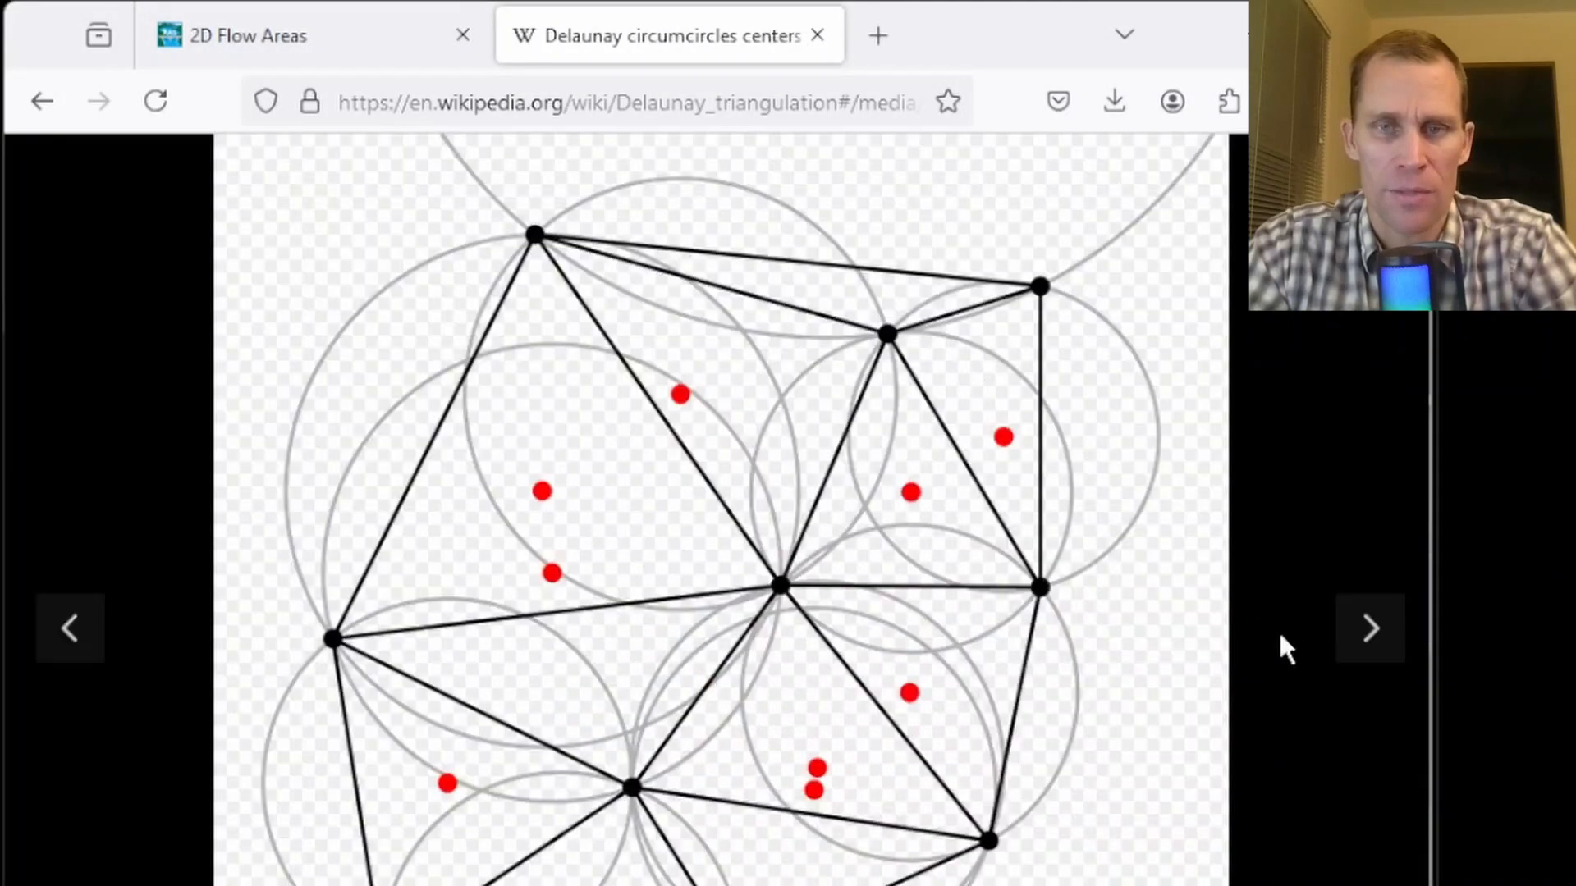
click(1387, 634)
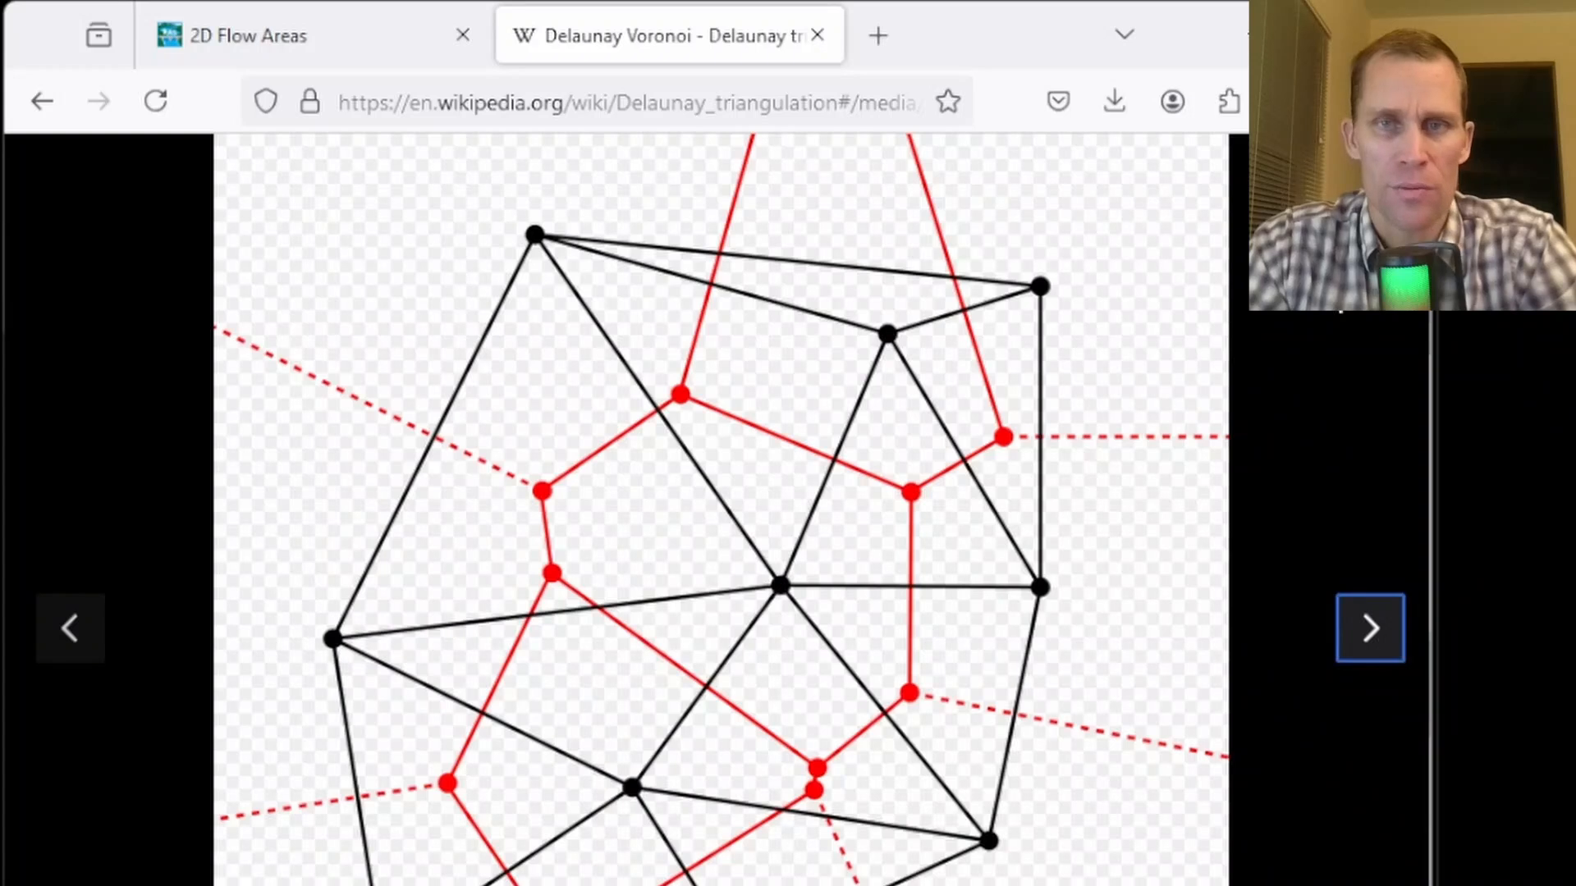
key(Escape)
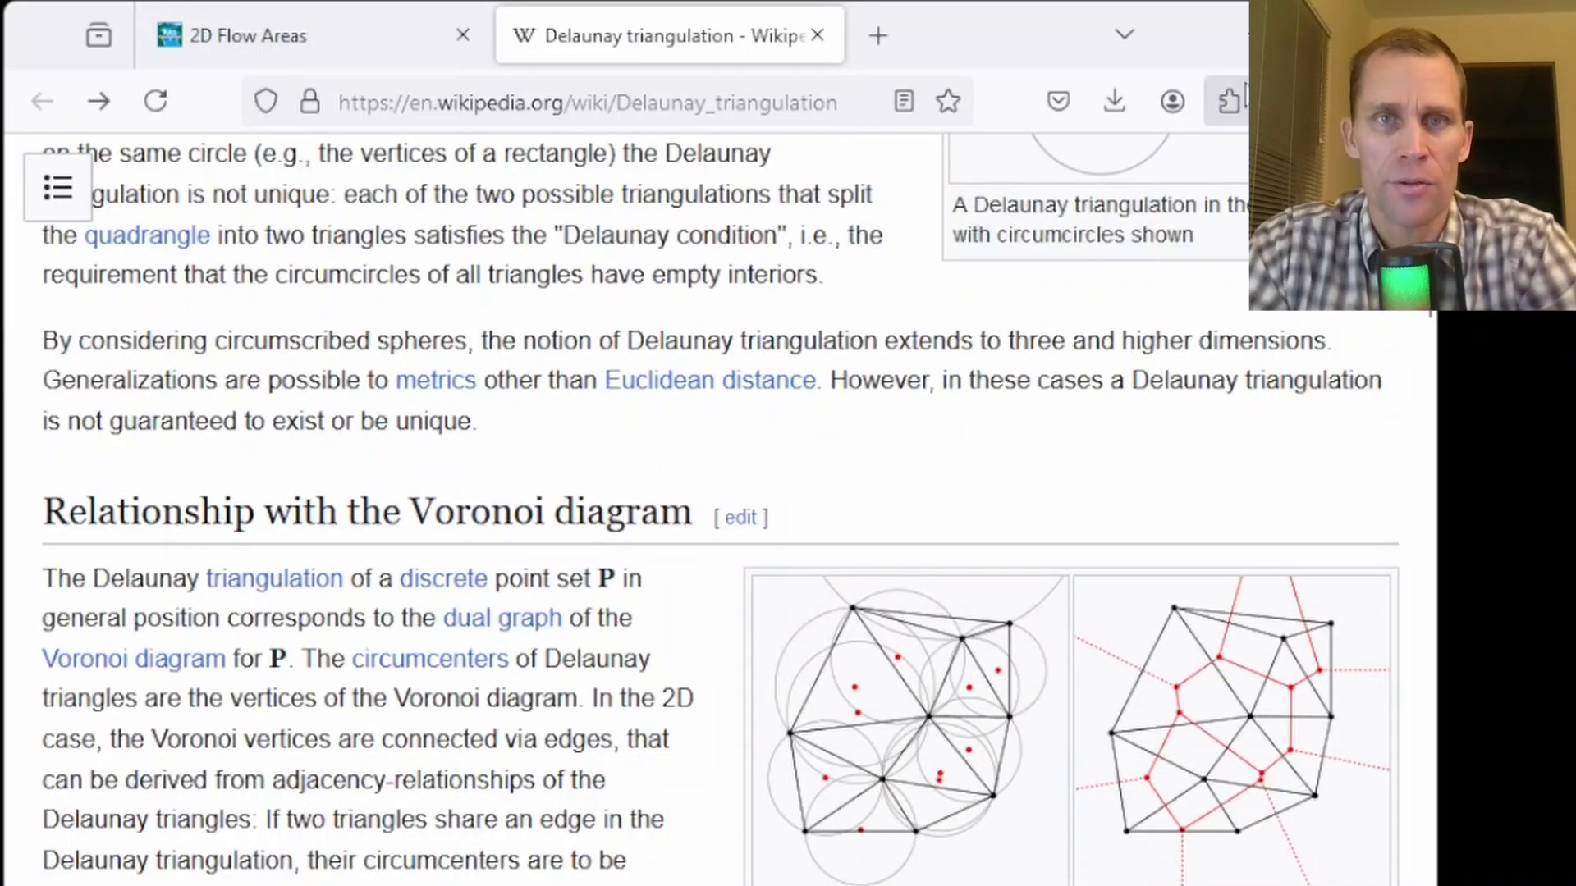
- Return to the Geometric Data window and view the whole lesson_10 geometry
drag(1042, 20, 1575, 377)
click(839, 32)
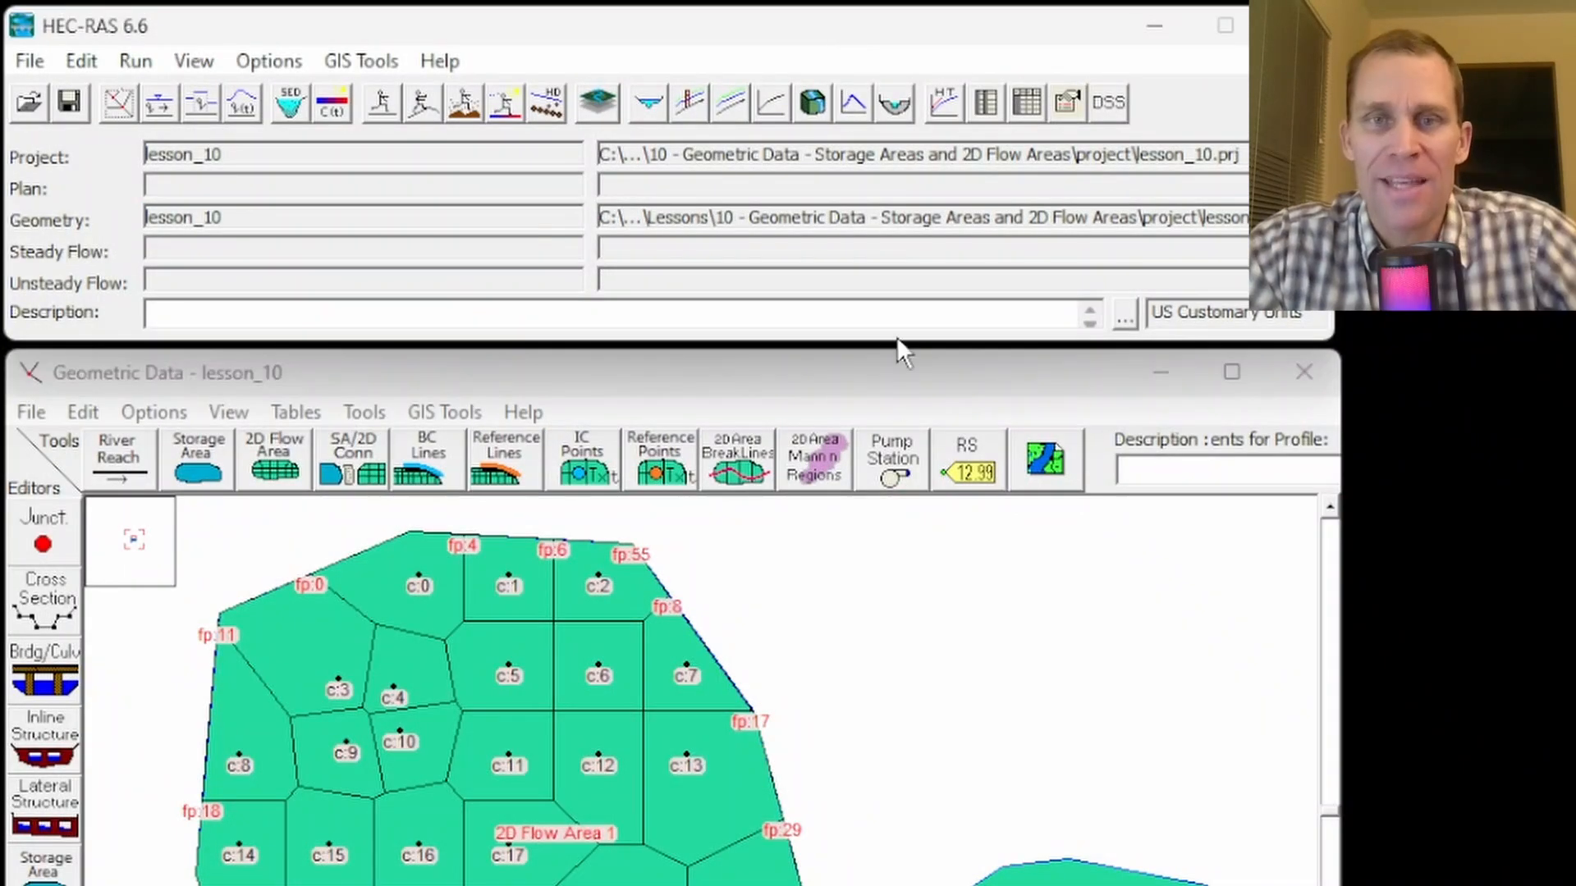
click(816, 692)
scroll(816, 691, down, 3)
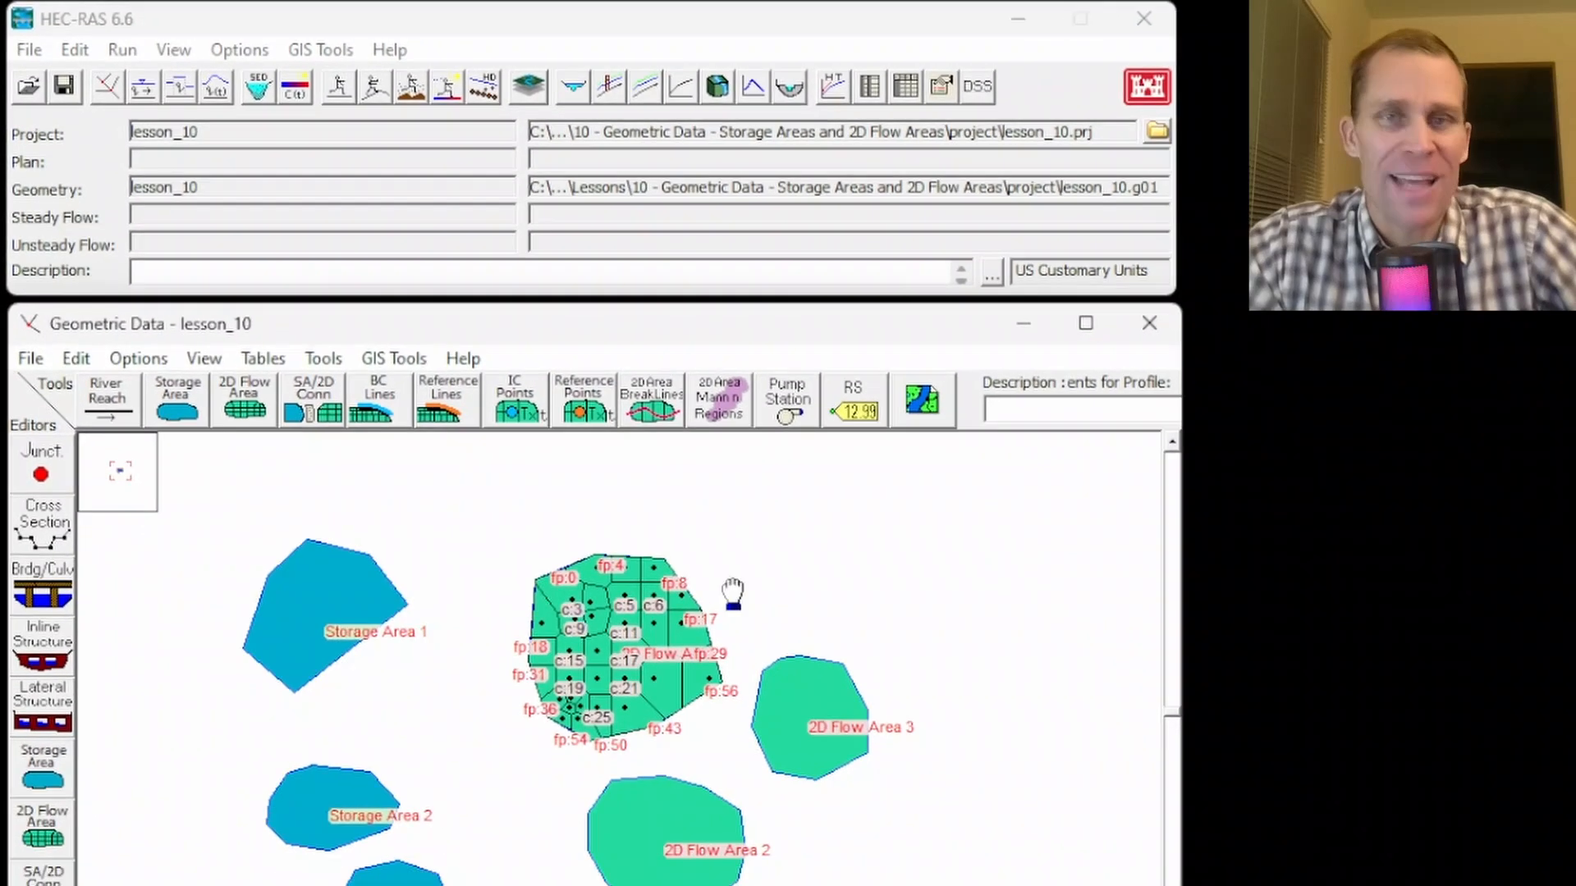
drag(733, 591, 712, 561)
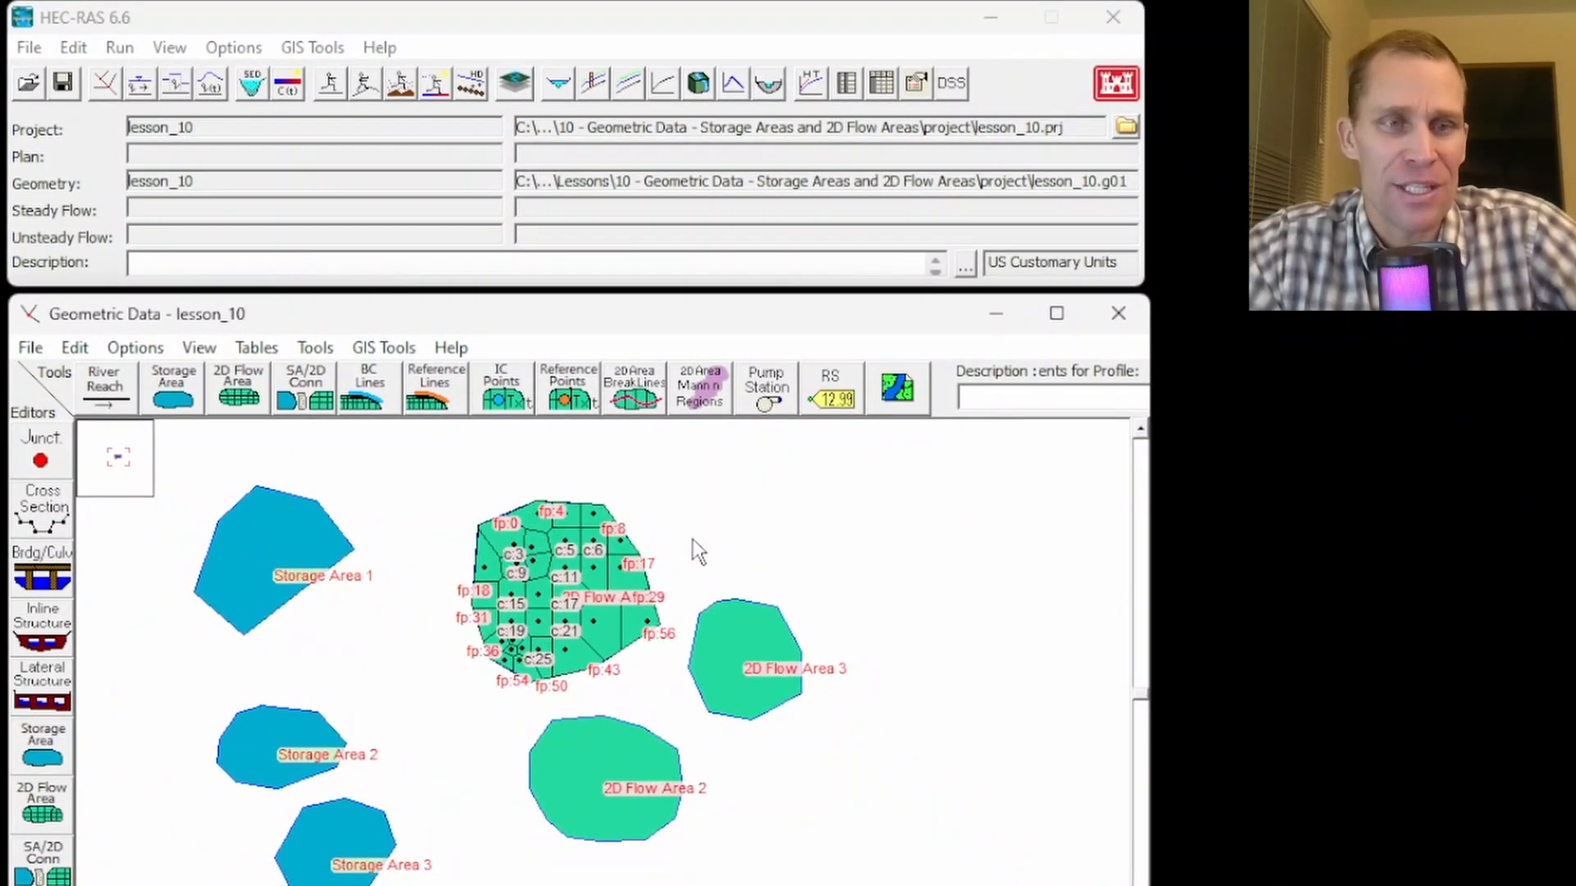